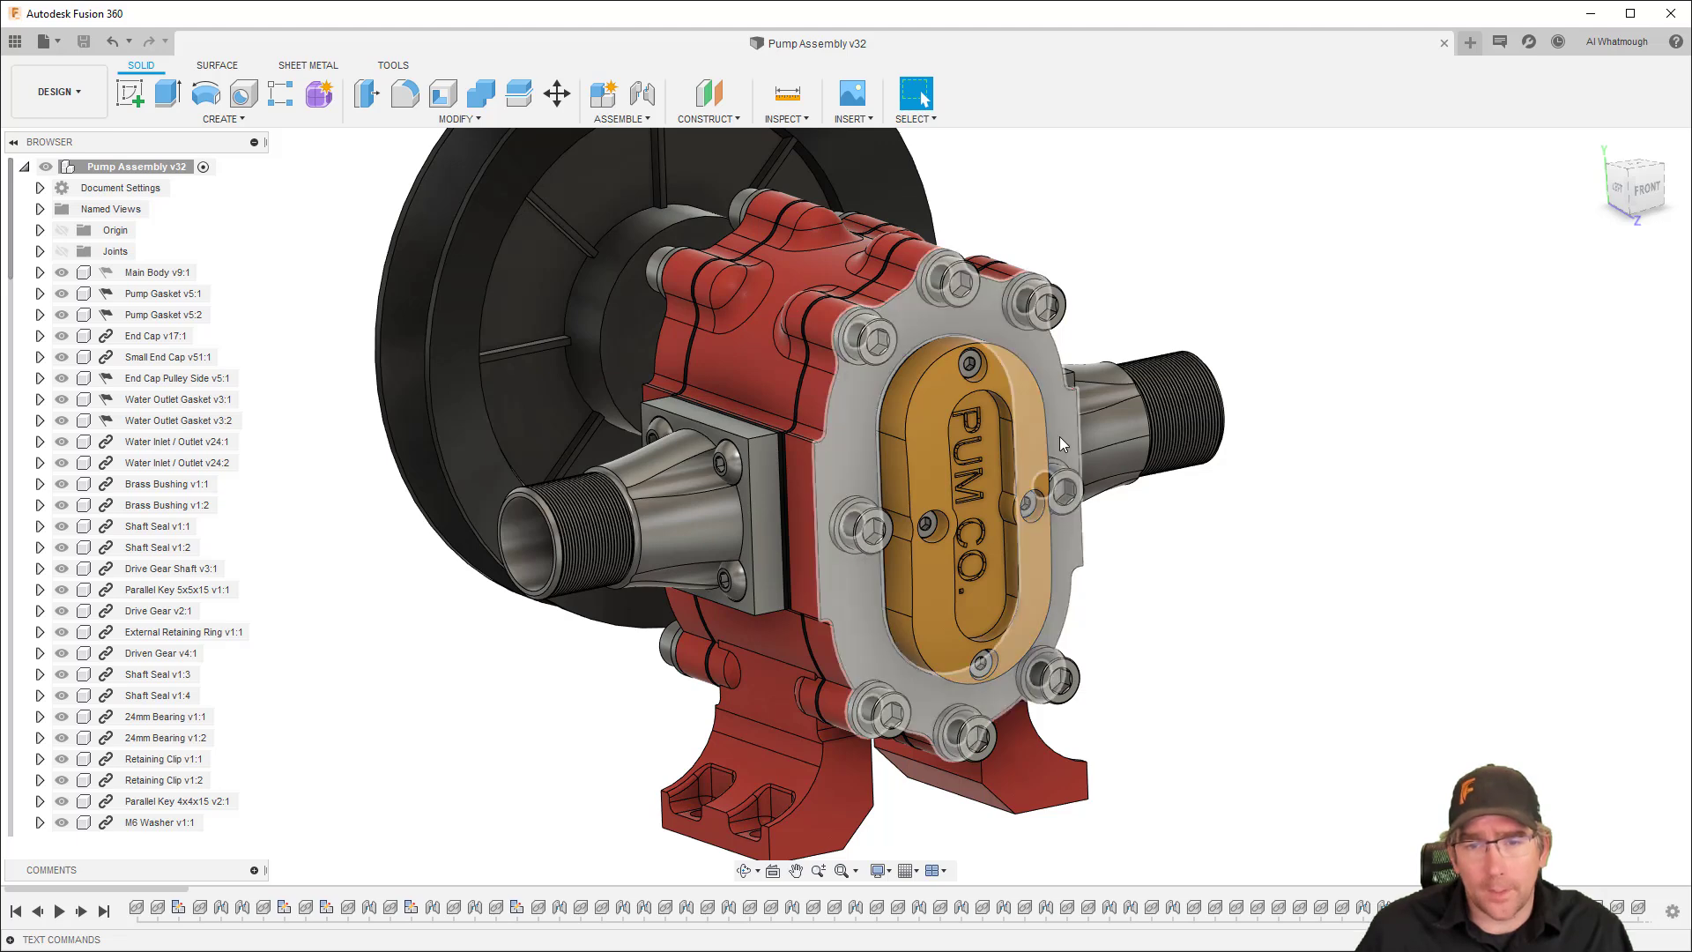
# Switch to the Manufacture workspace and show all components of the pump assembly's models
pyautogui.scroll(2, 1196, 536)
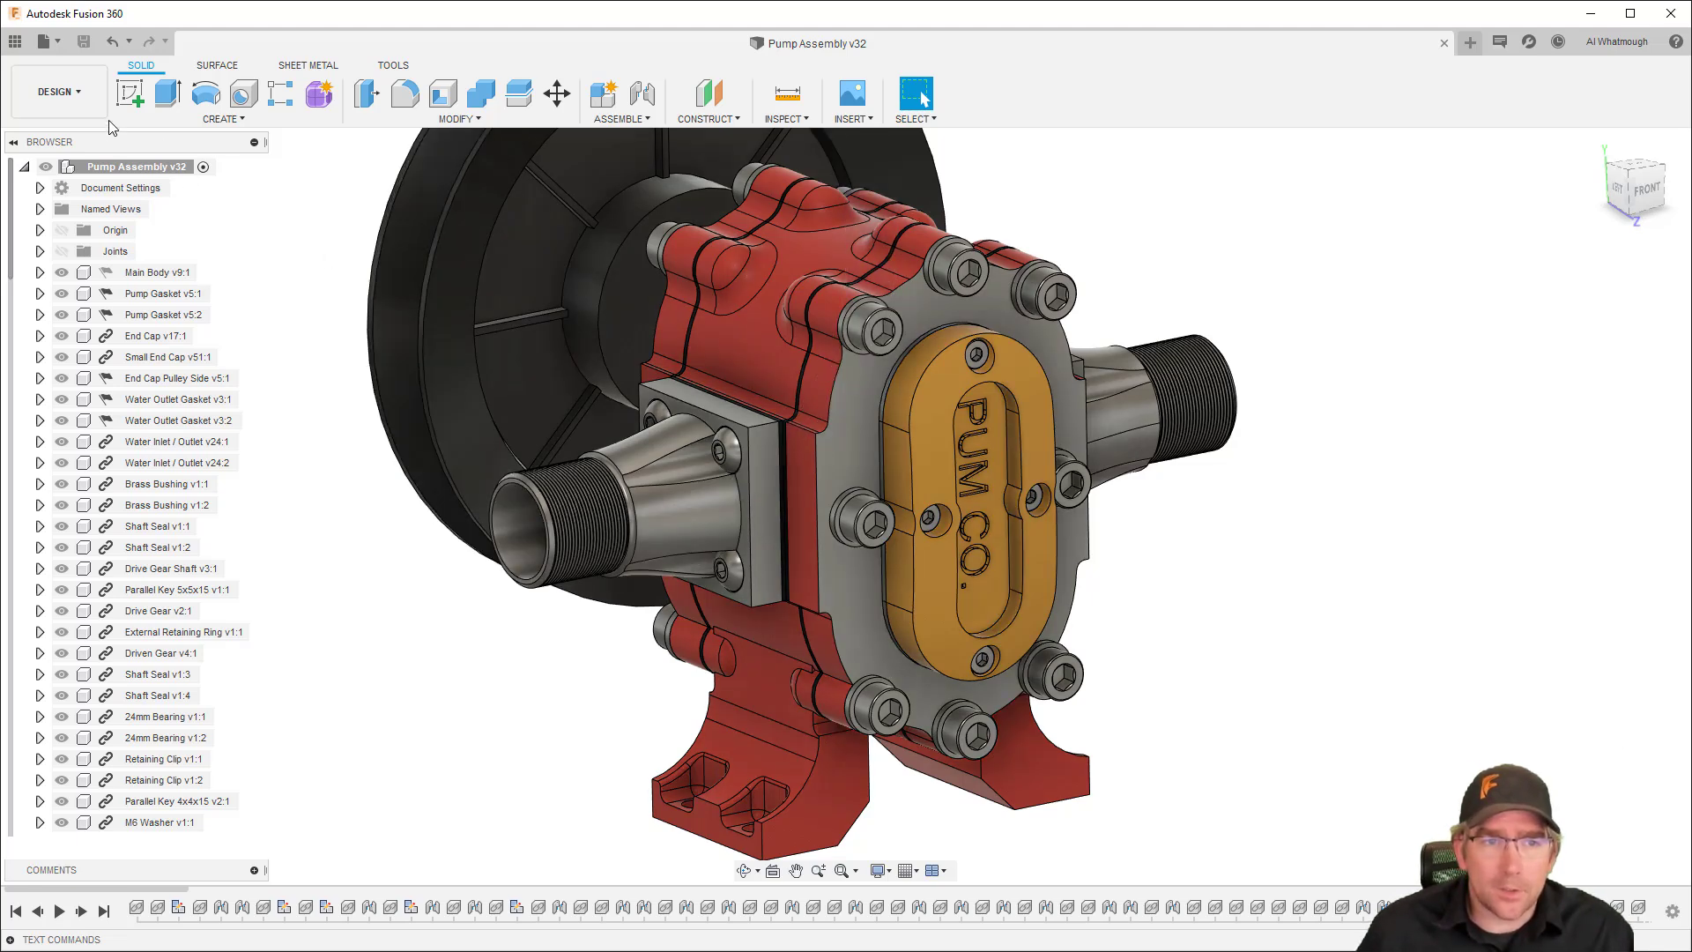
pyautogui.click(58, 91)
pyautogui.press('Escape')
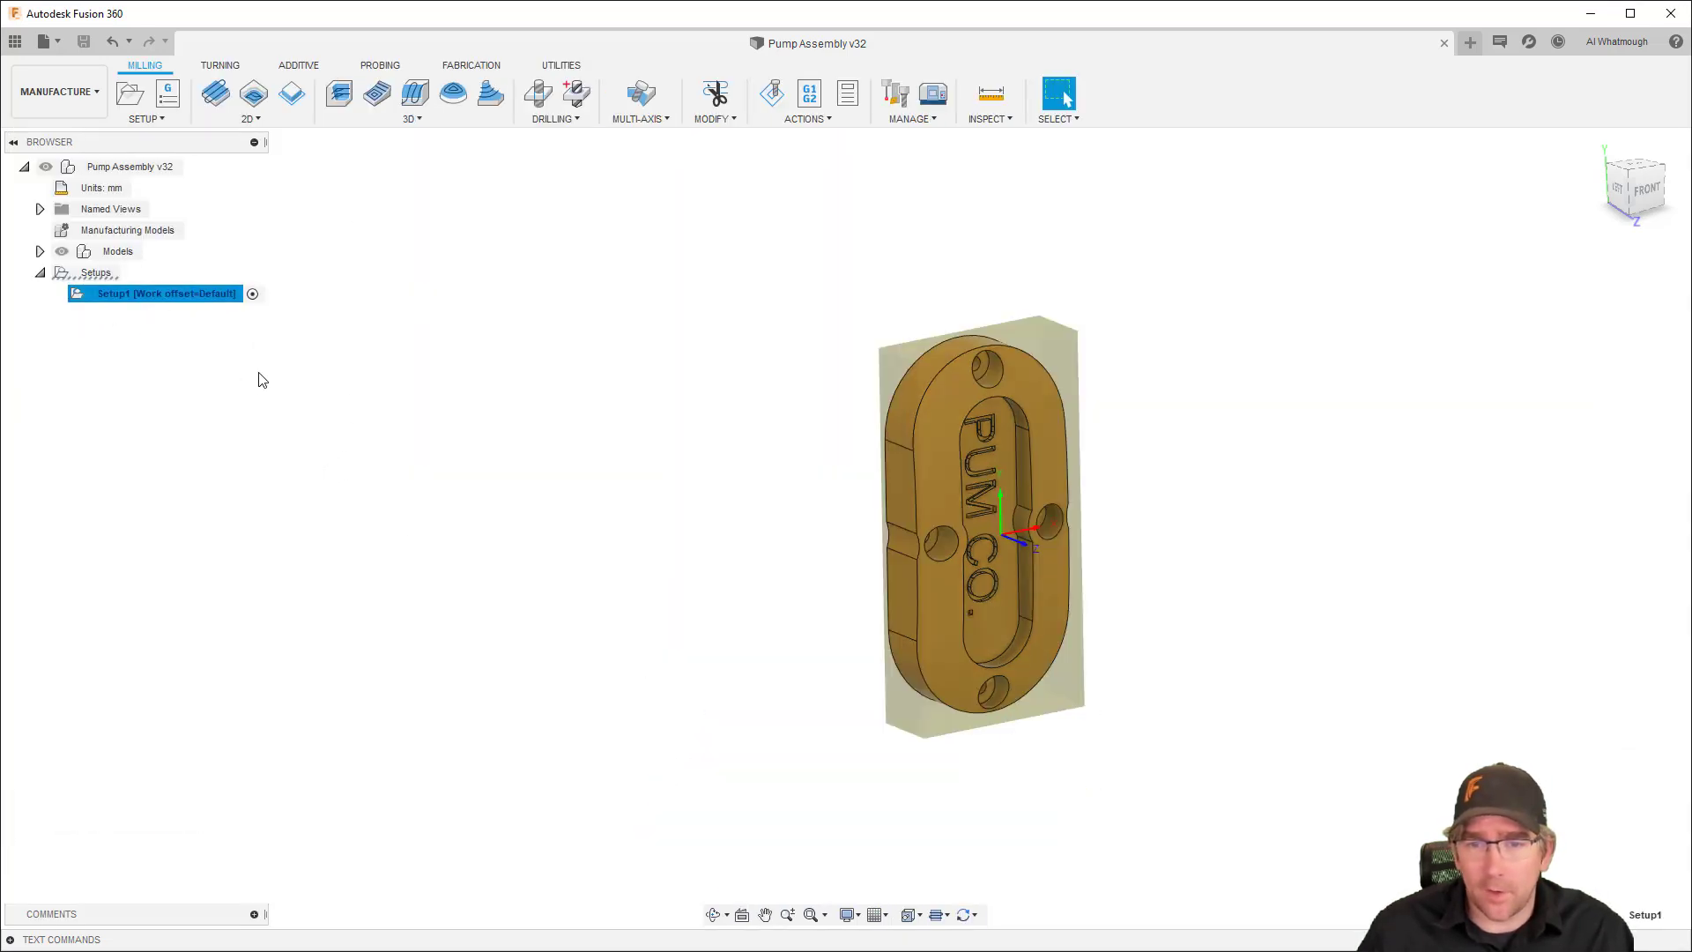
pyautogui.rightClick(120, 259)
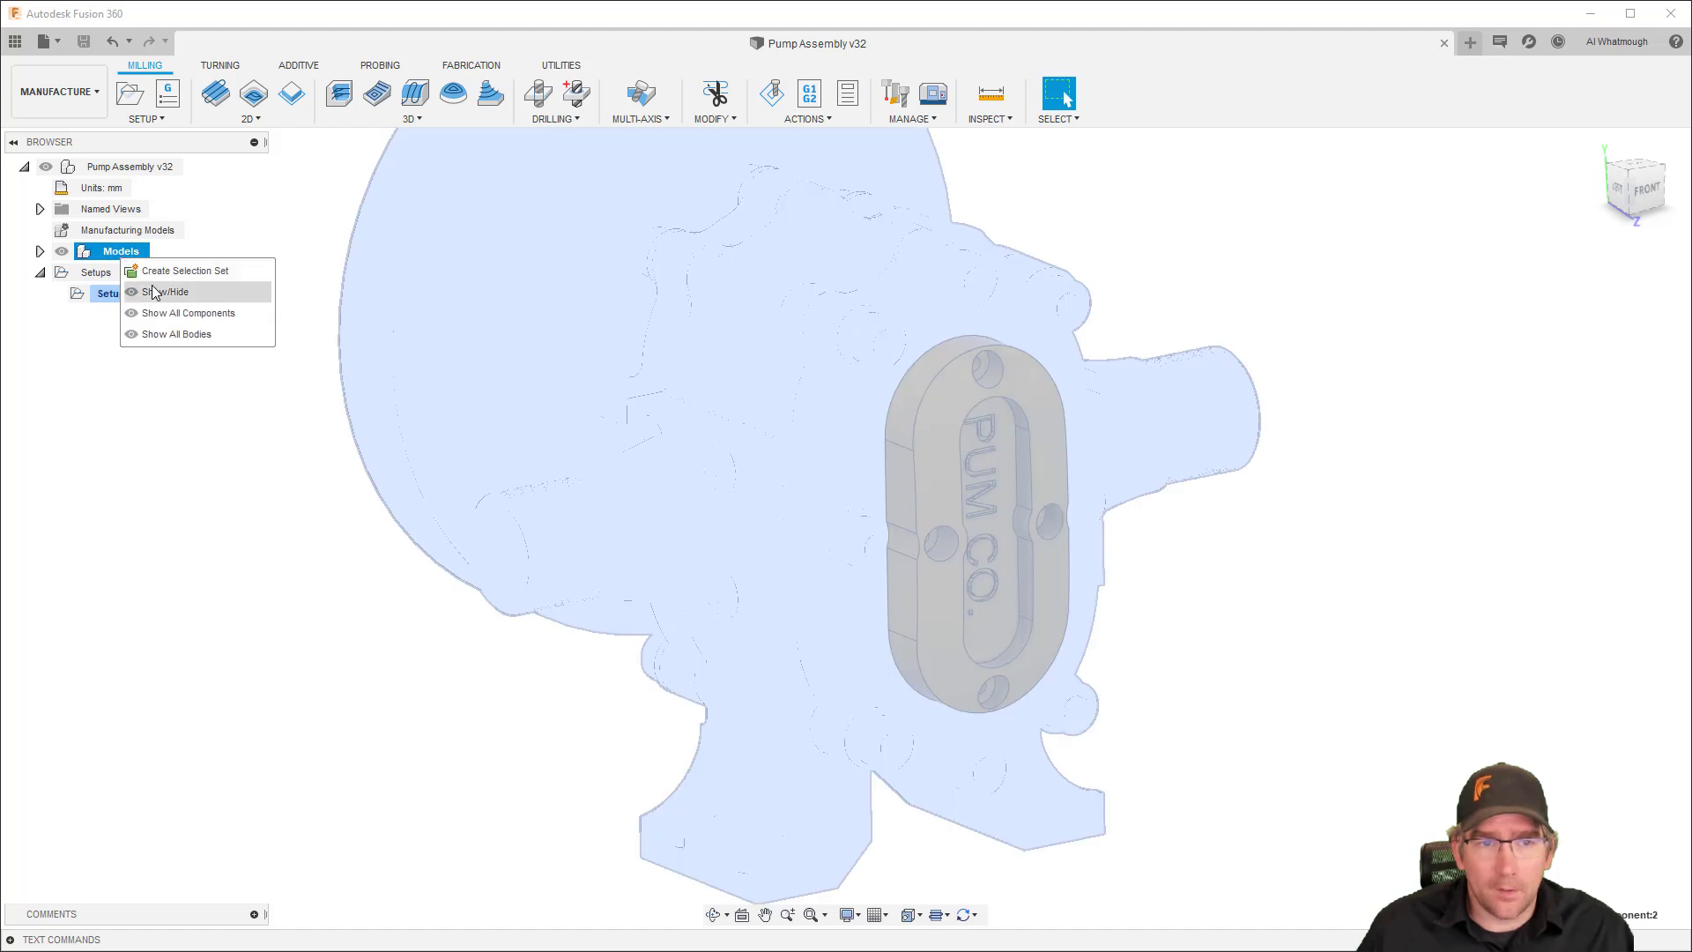
pyautogui.click(159, 314)
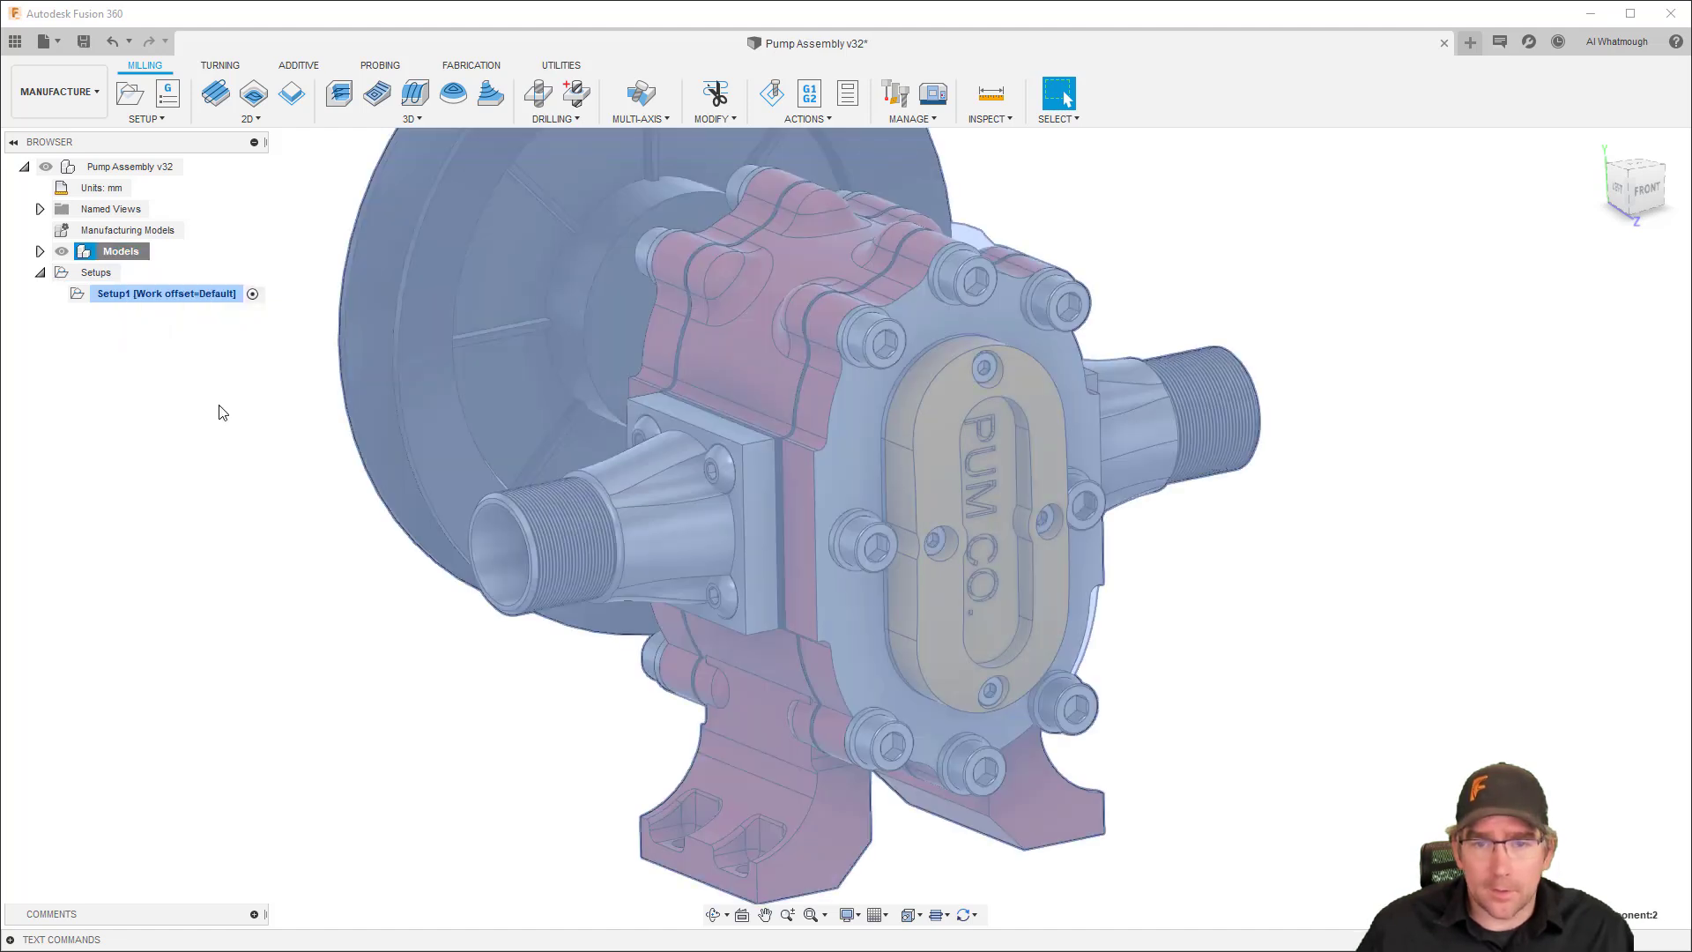
pyautogui.click(219, 436)
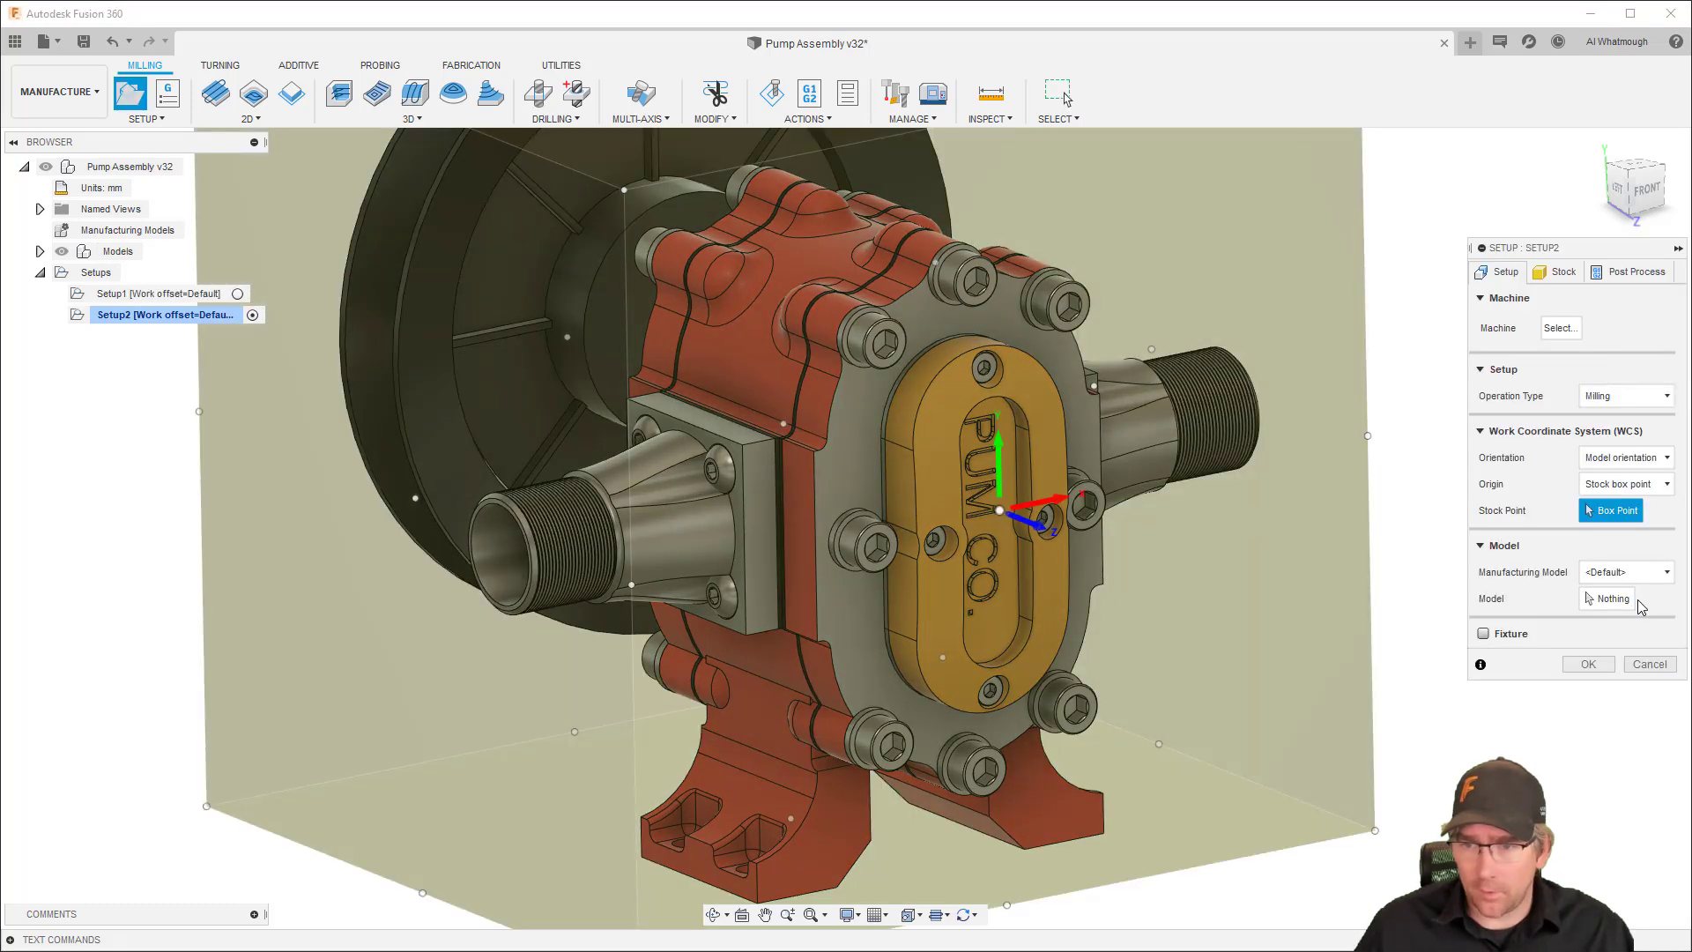
# Create a milling setup with the large end cap body under the lettered plate as its model, and compare it with Setup1
pyautogui.click(1613, 599)
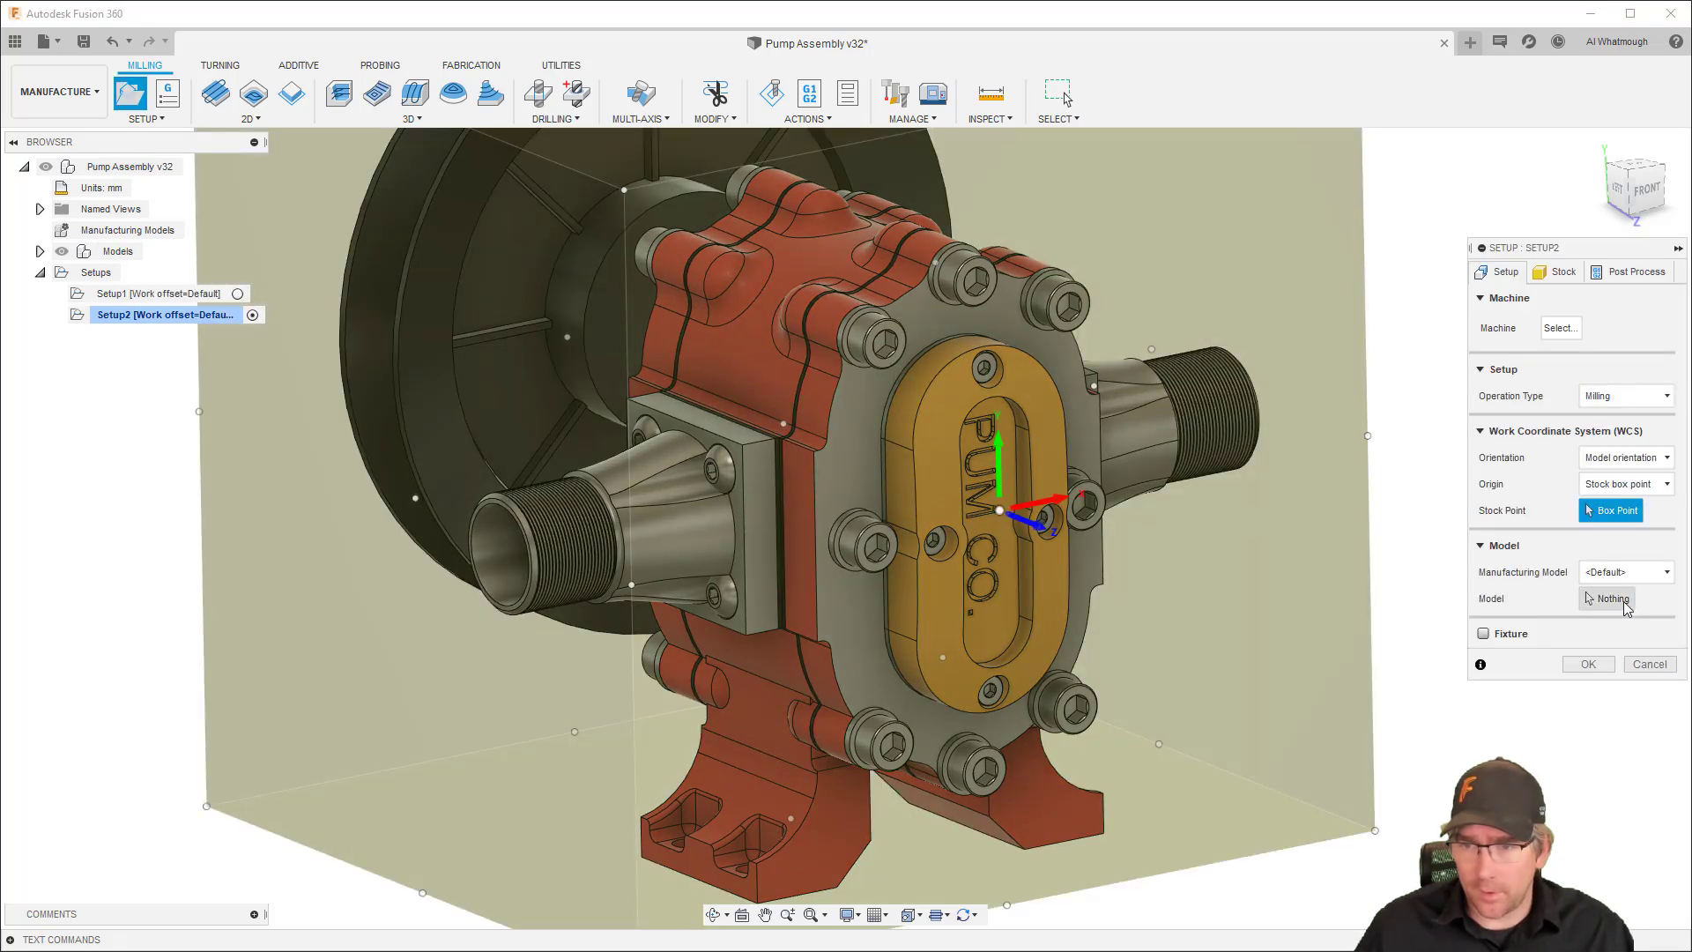
pyautogui.click(844, 442)
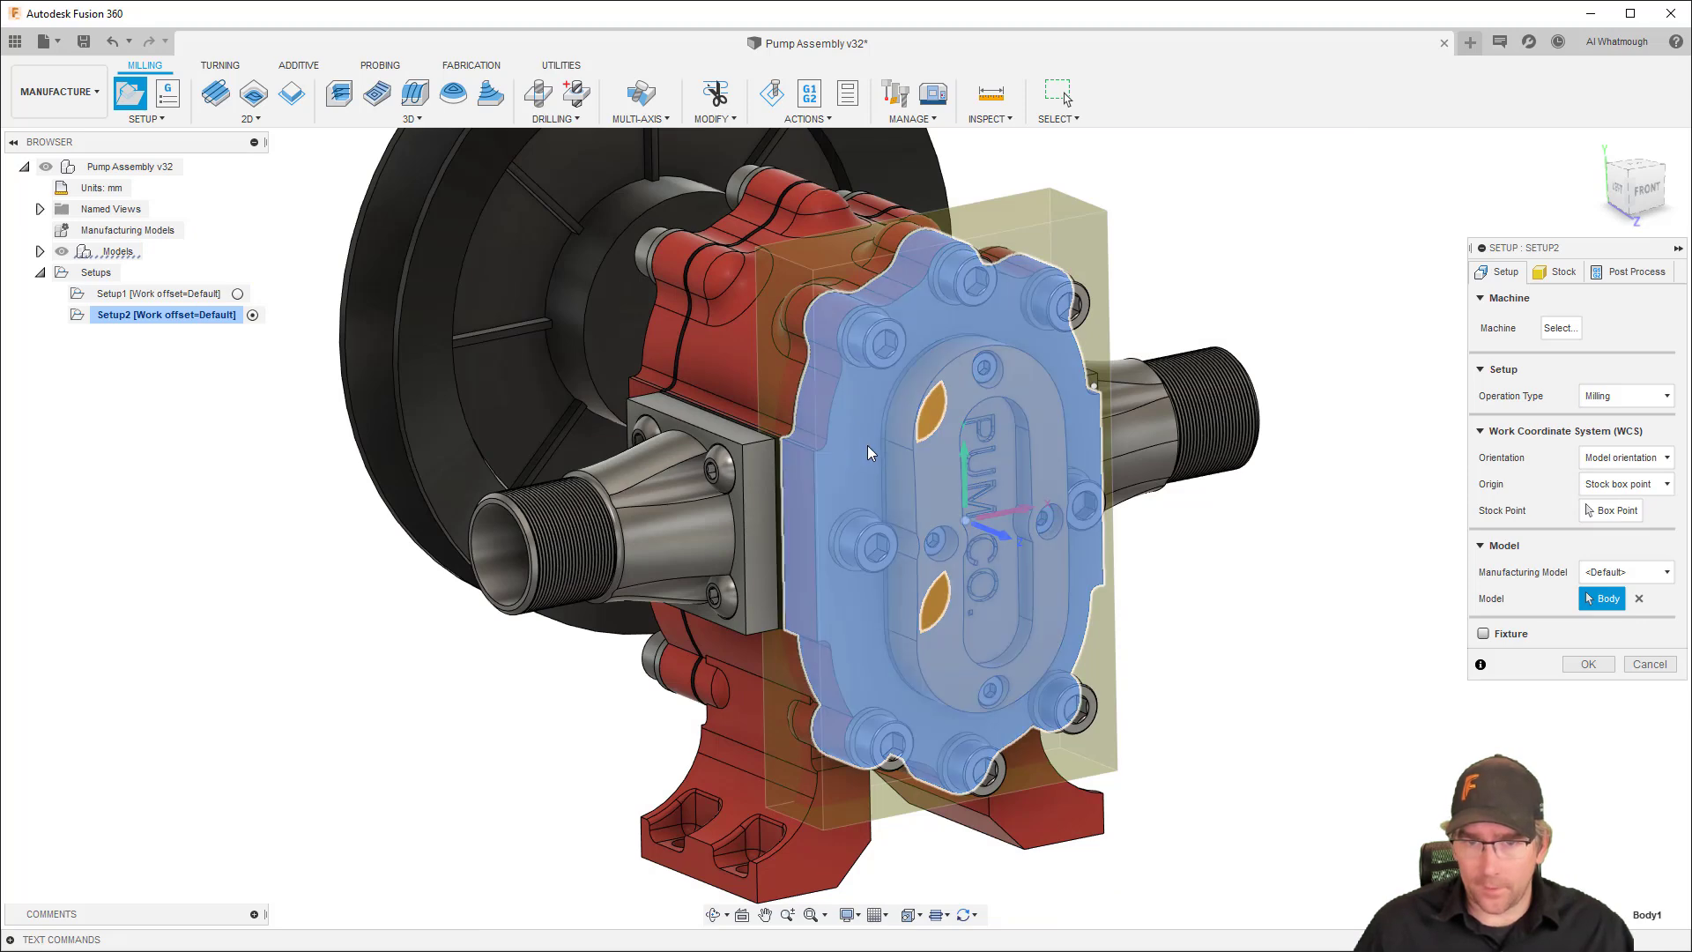
pyautogui.click(1587, 664)
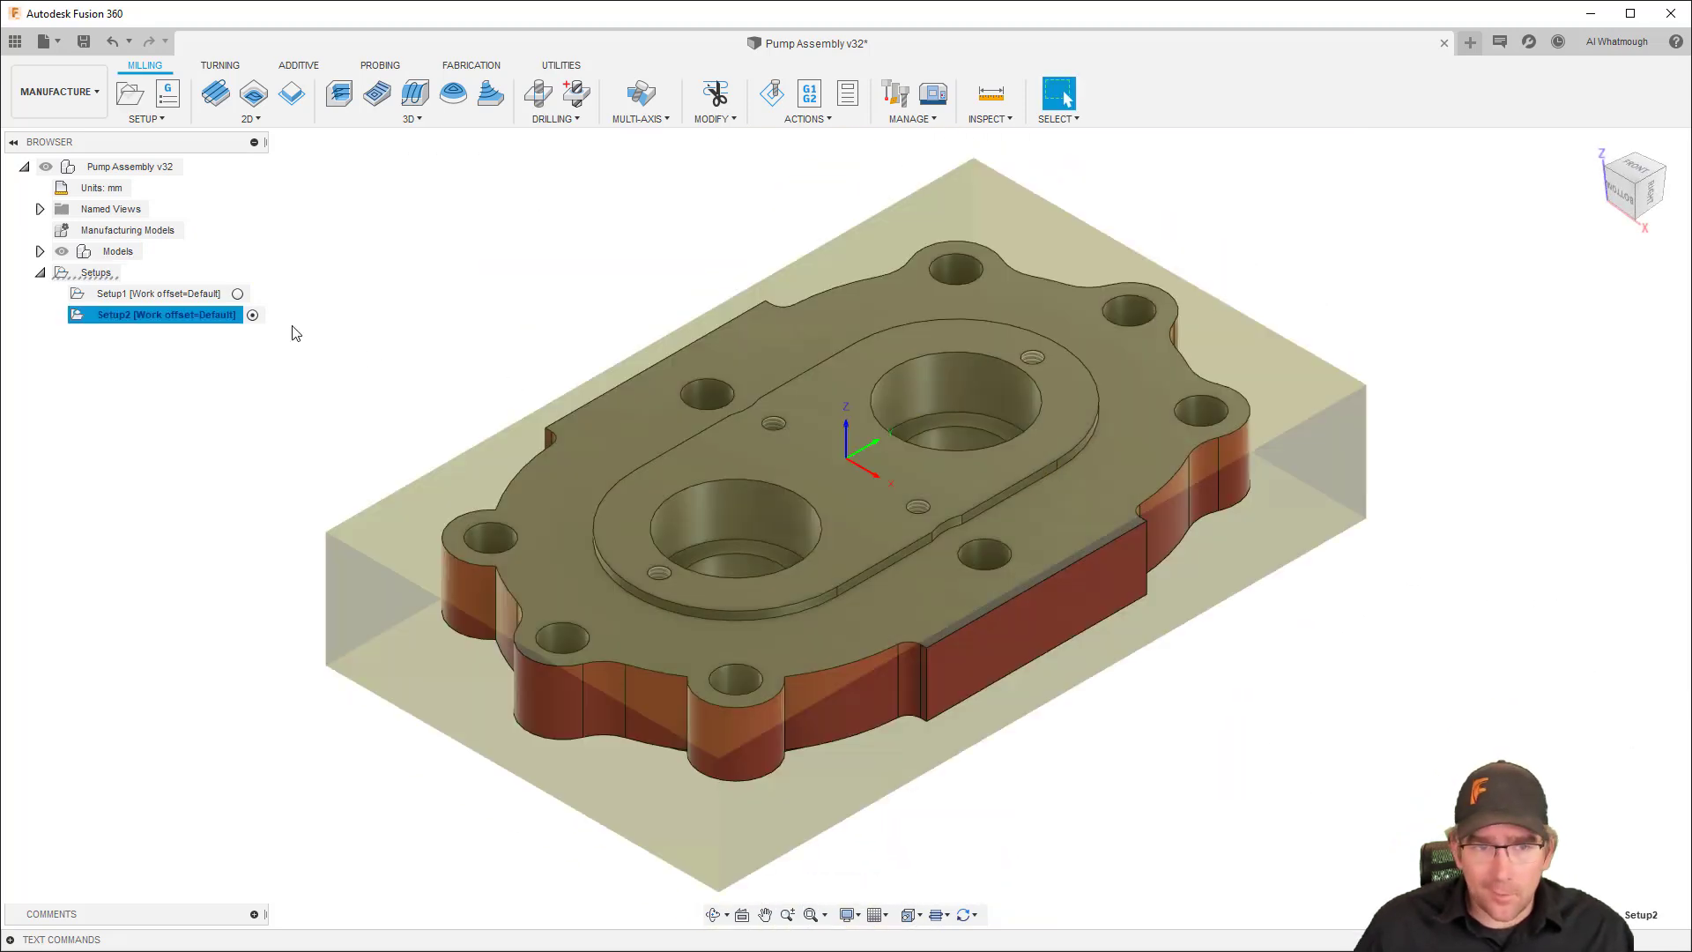
pyautogui.click(237, 293)
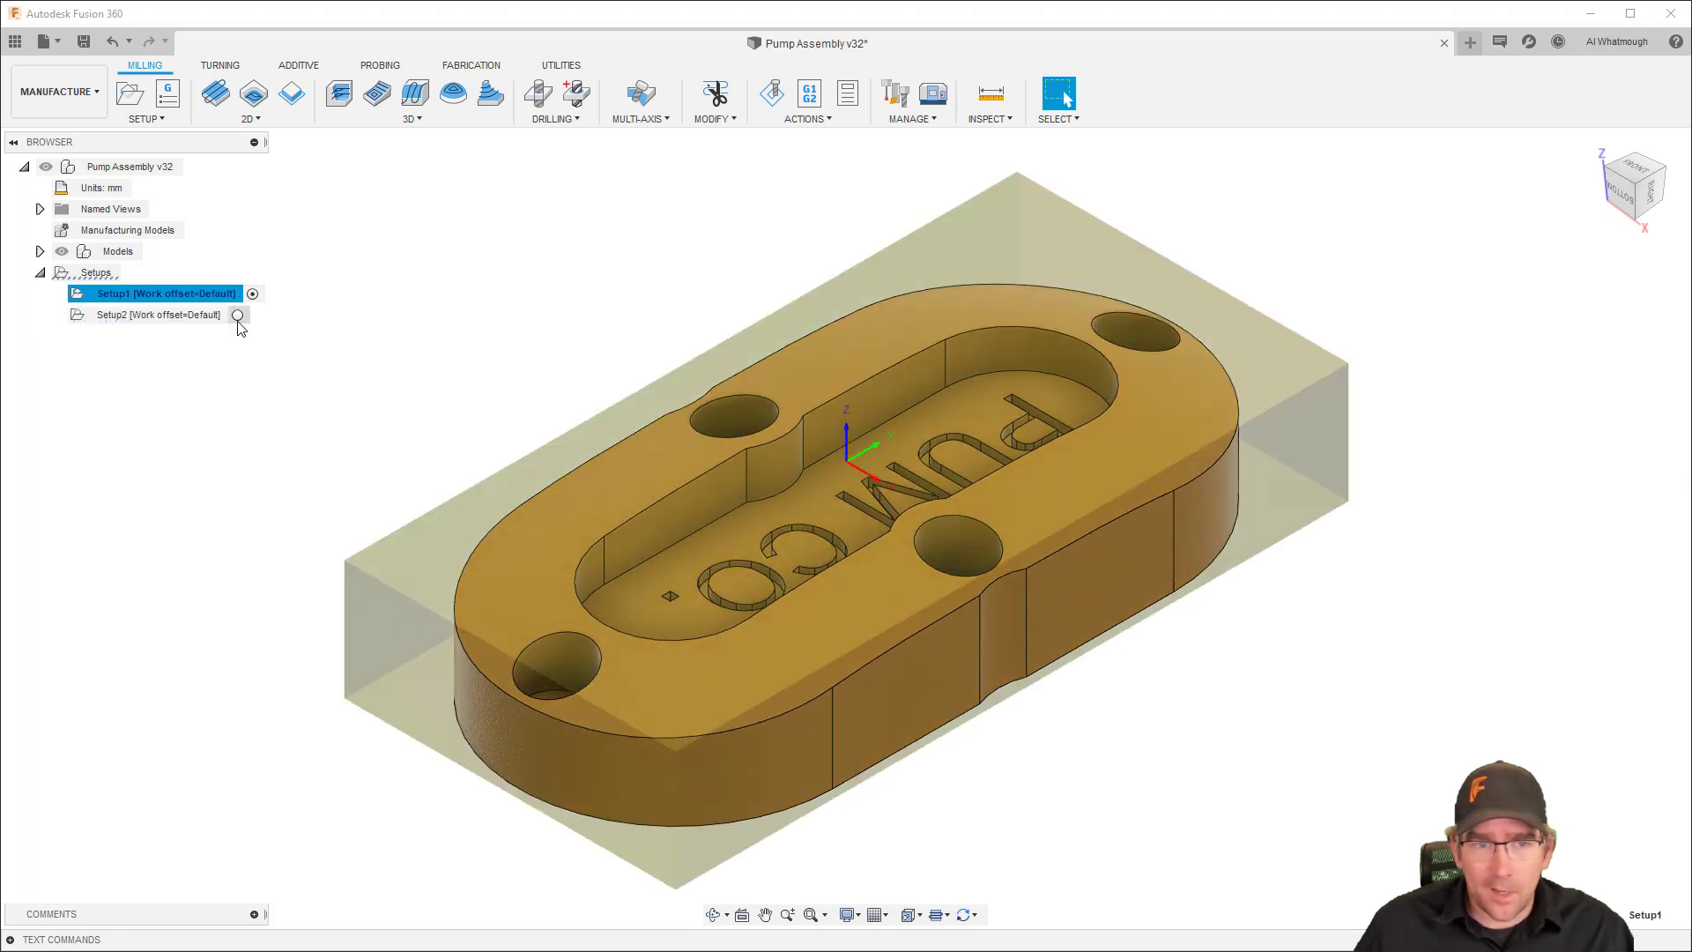
pyautogui.click(238, 316)
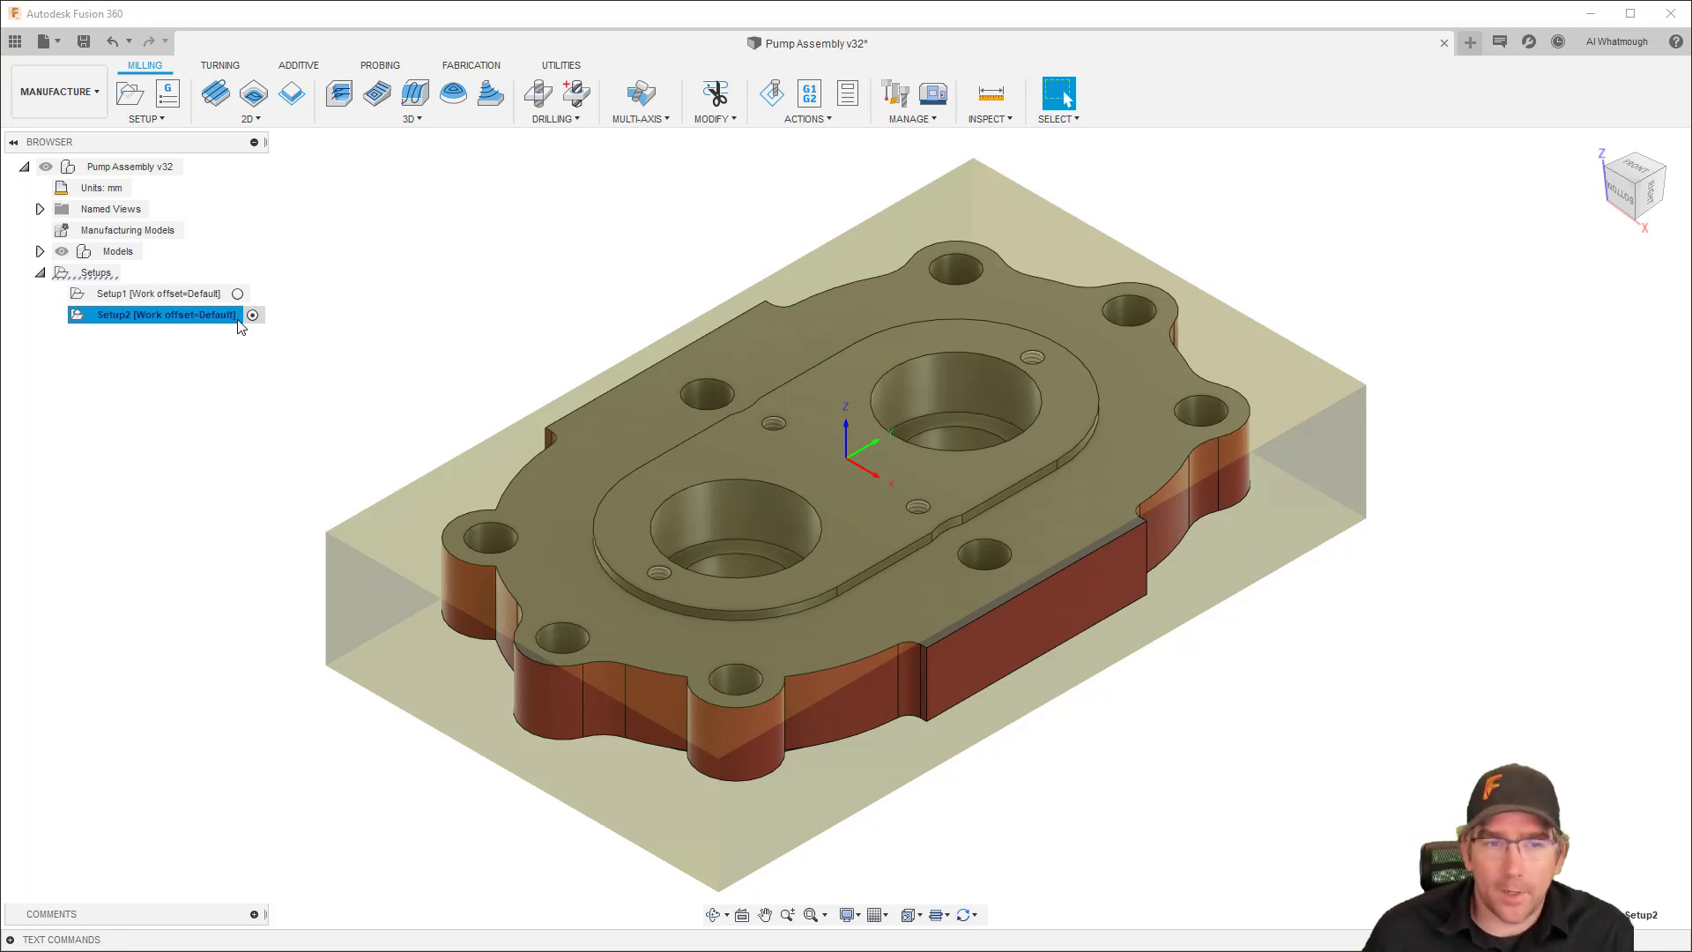
# Return to the Design workspace and open the linked Small End Cap component as its own document
pyautogui.click(86, 107)
pyautogui.click(52, 132)
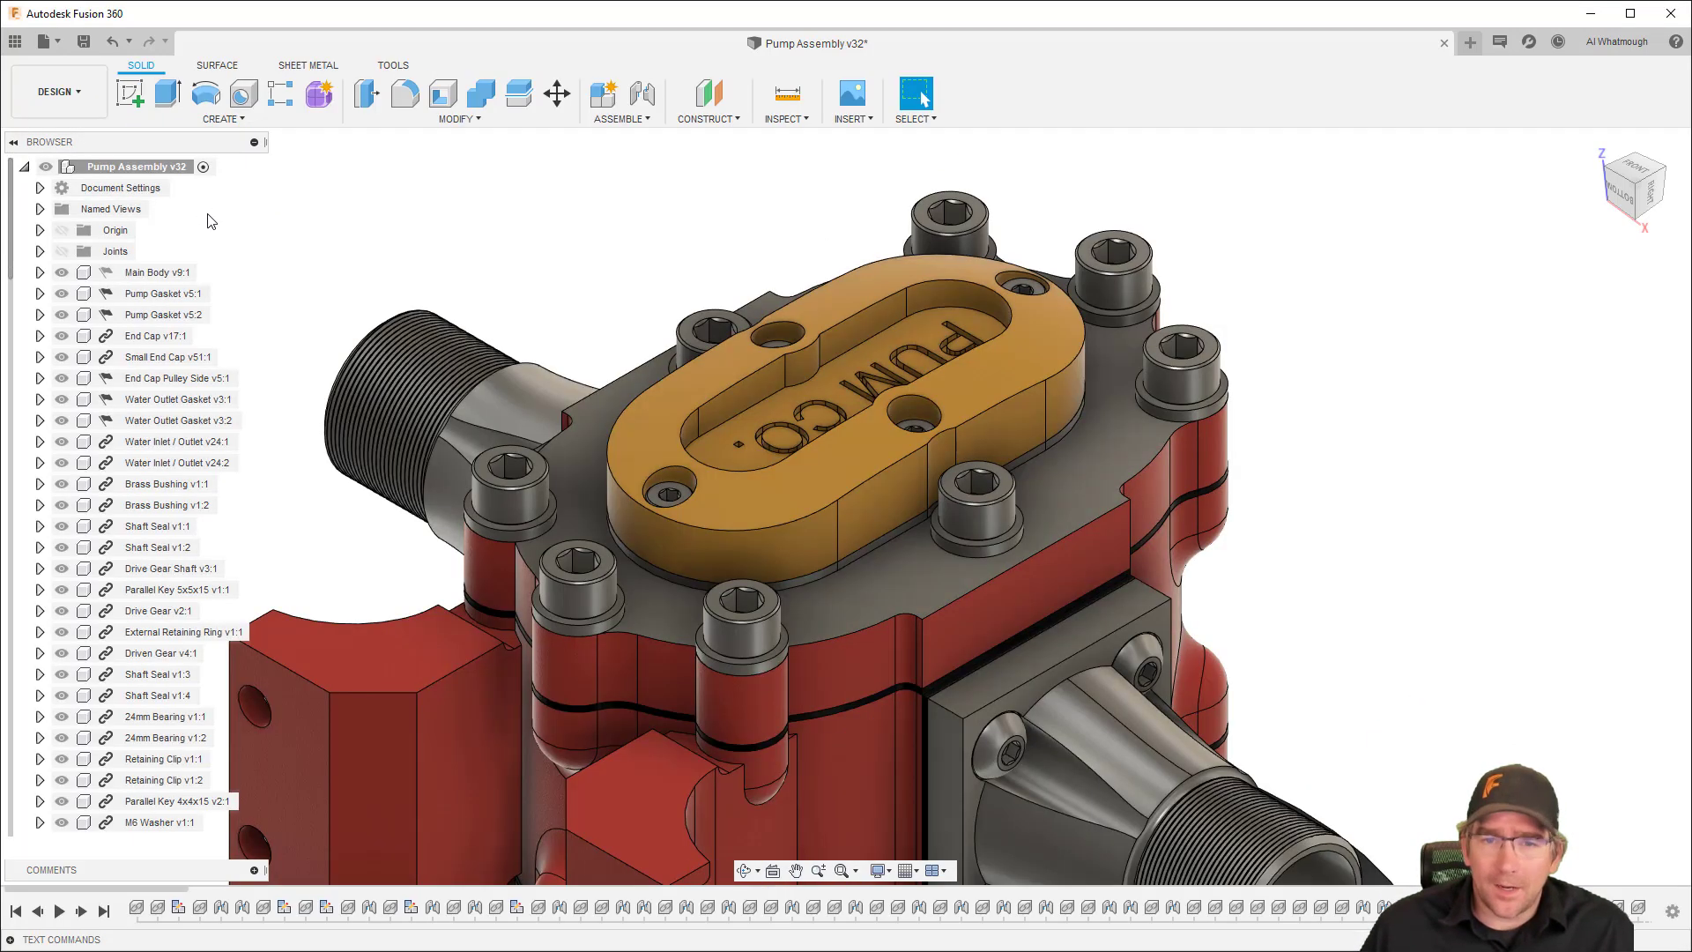
pyautogui.click(1595, 146)
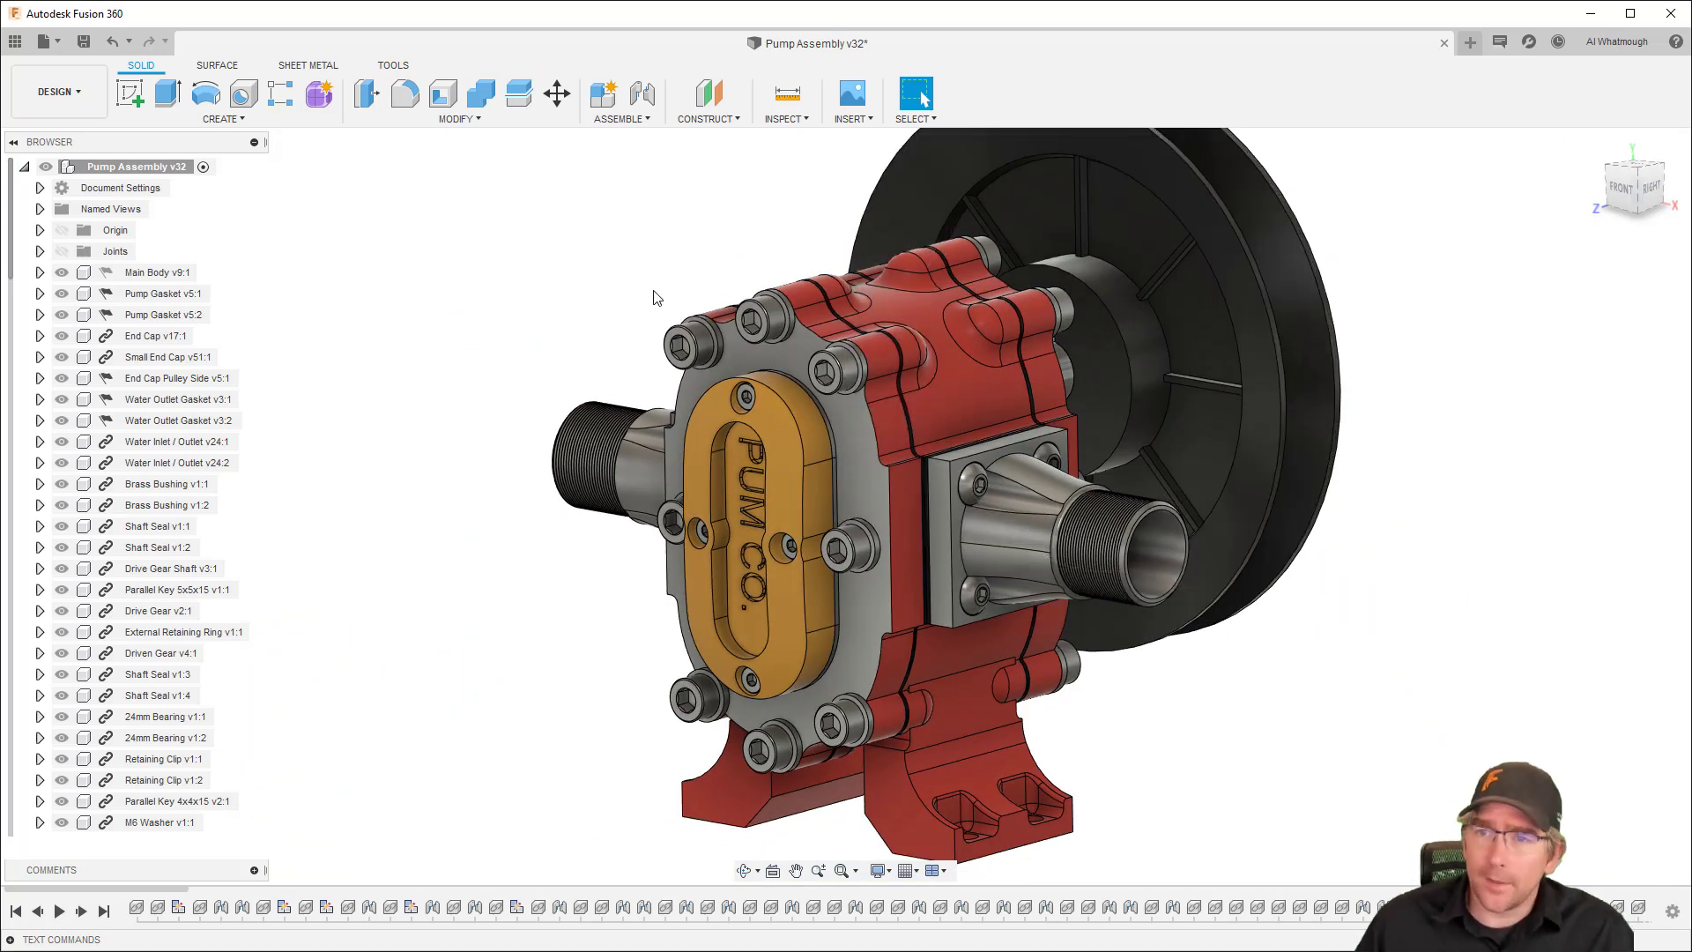
pyautogui.rightClick(164, 356)
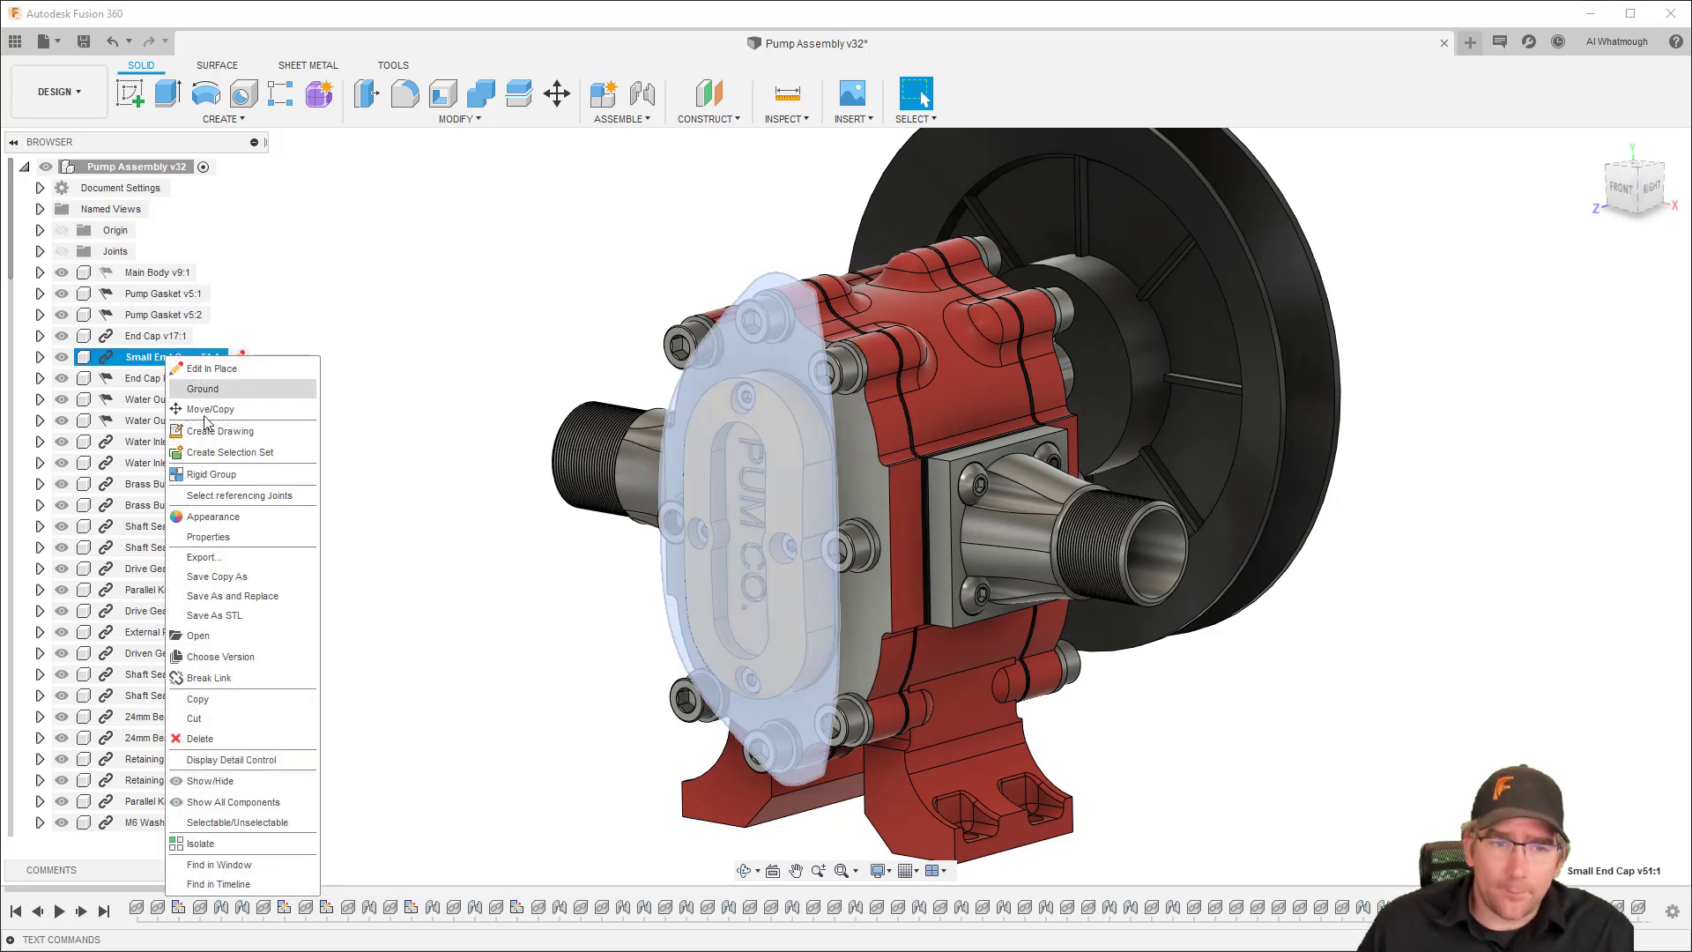
pyautogui.click(198, 634)
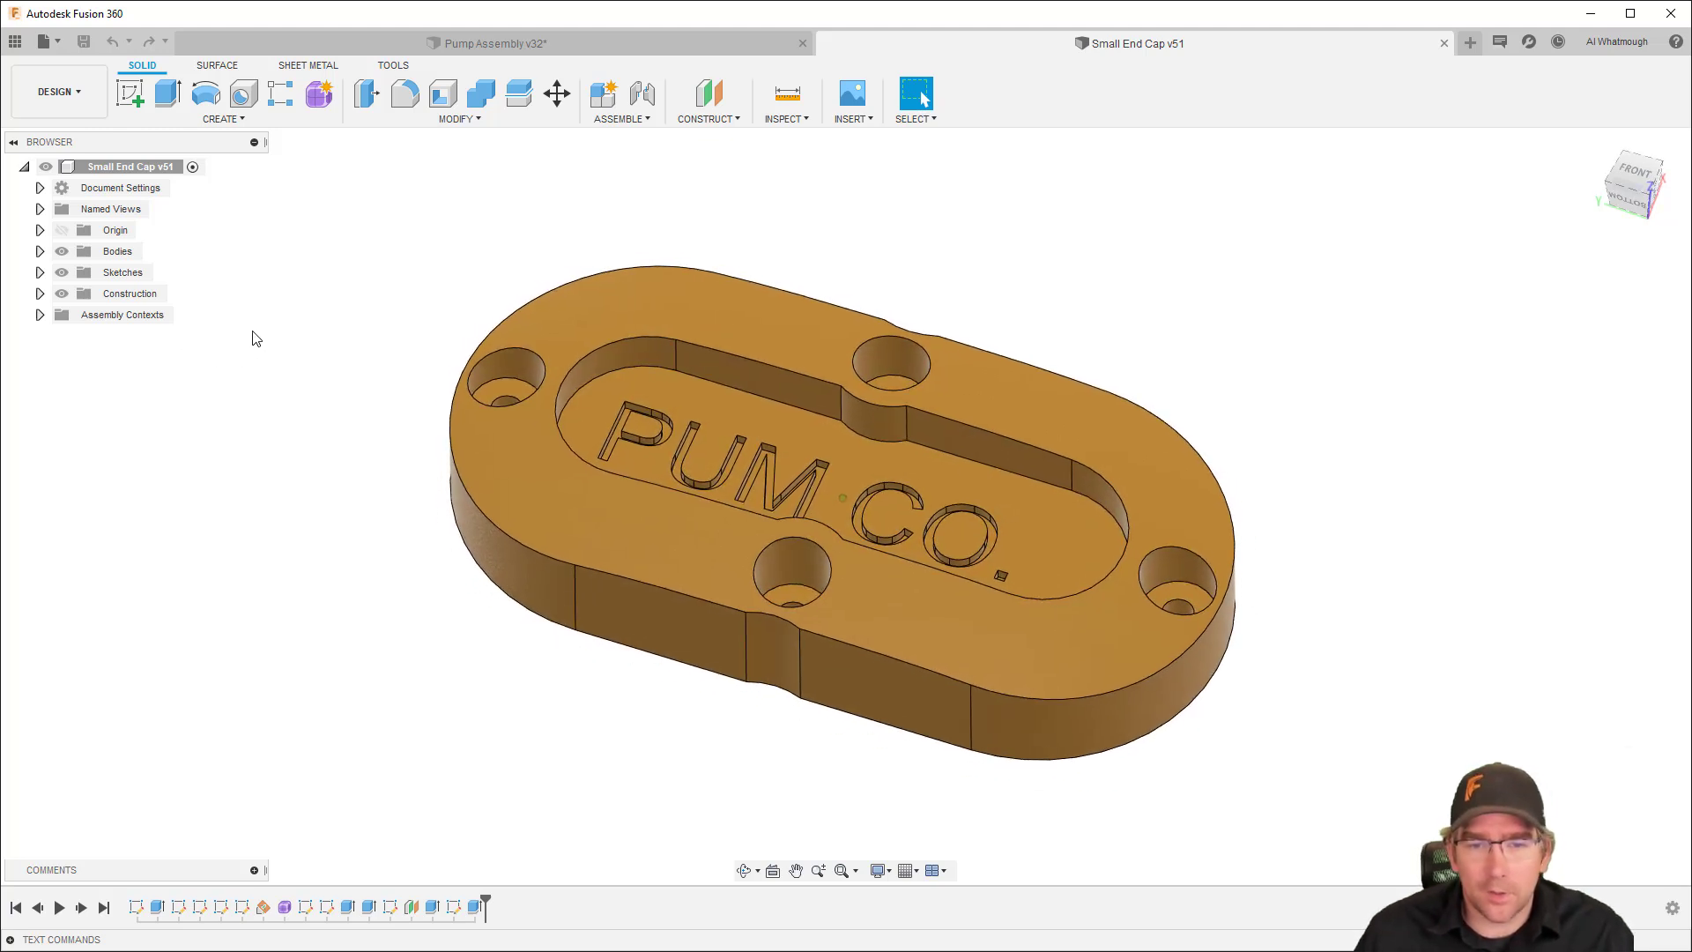
# Sketch a rectangle on the end cap's flat back face, enclosing its whole outline and extending well past one long side
pyautogui.click(78, 91)
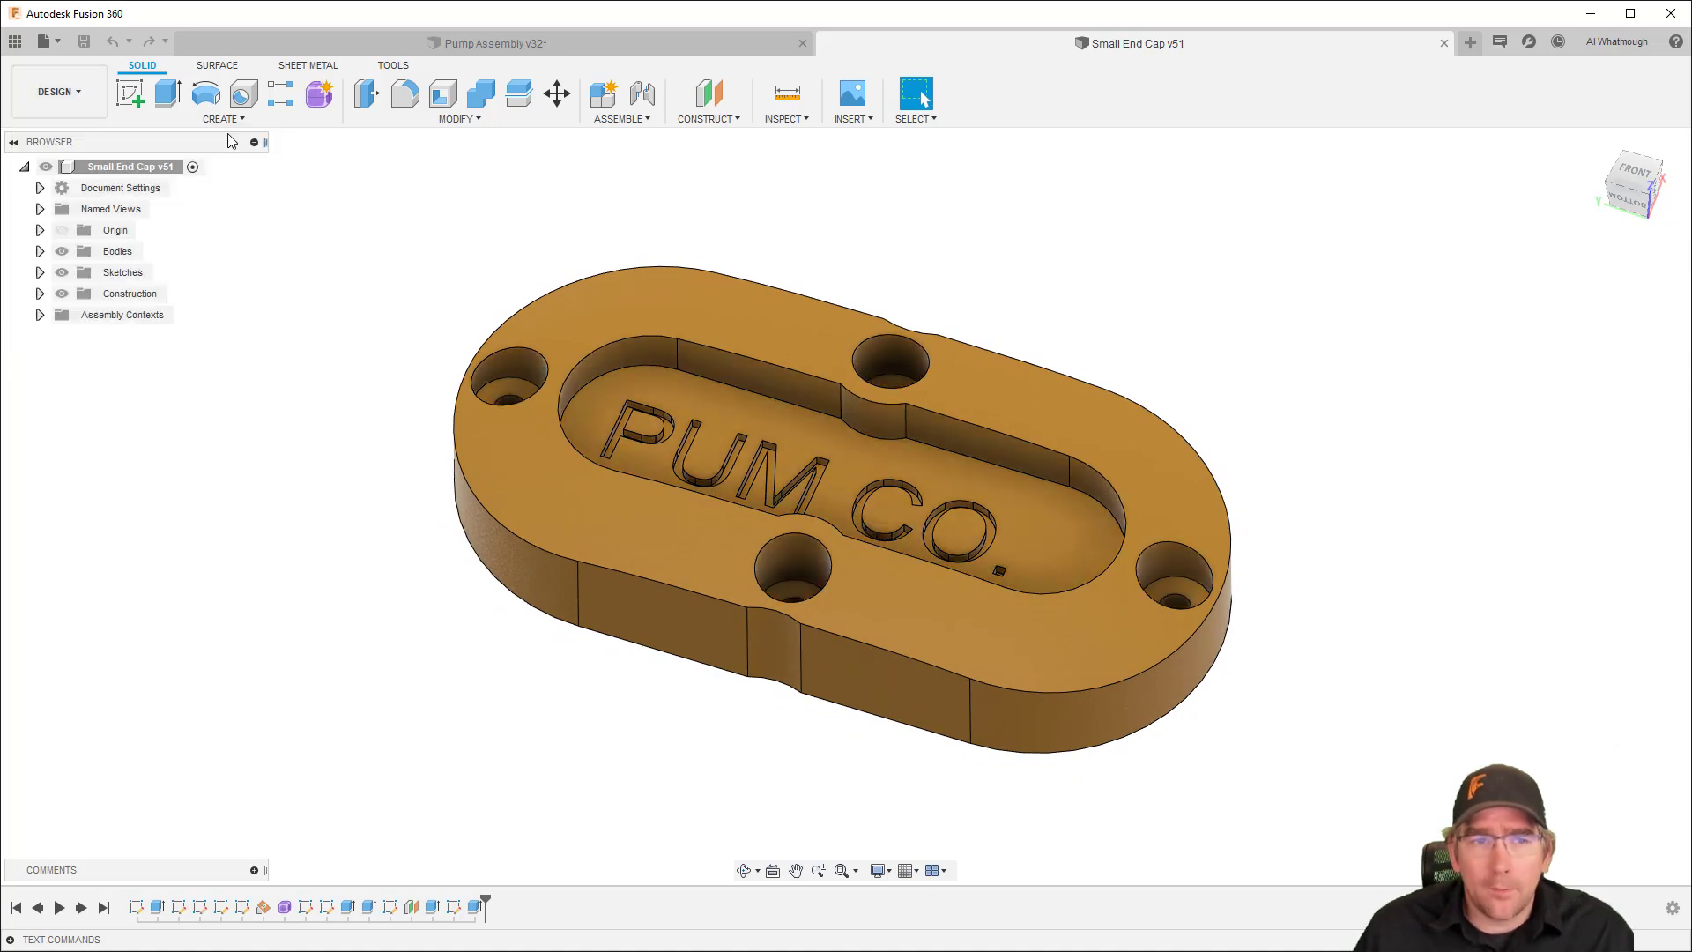
pyautogui.click(130, 94)
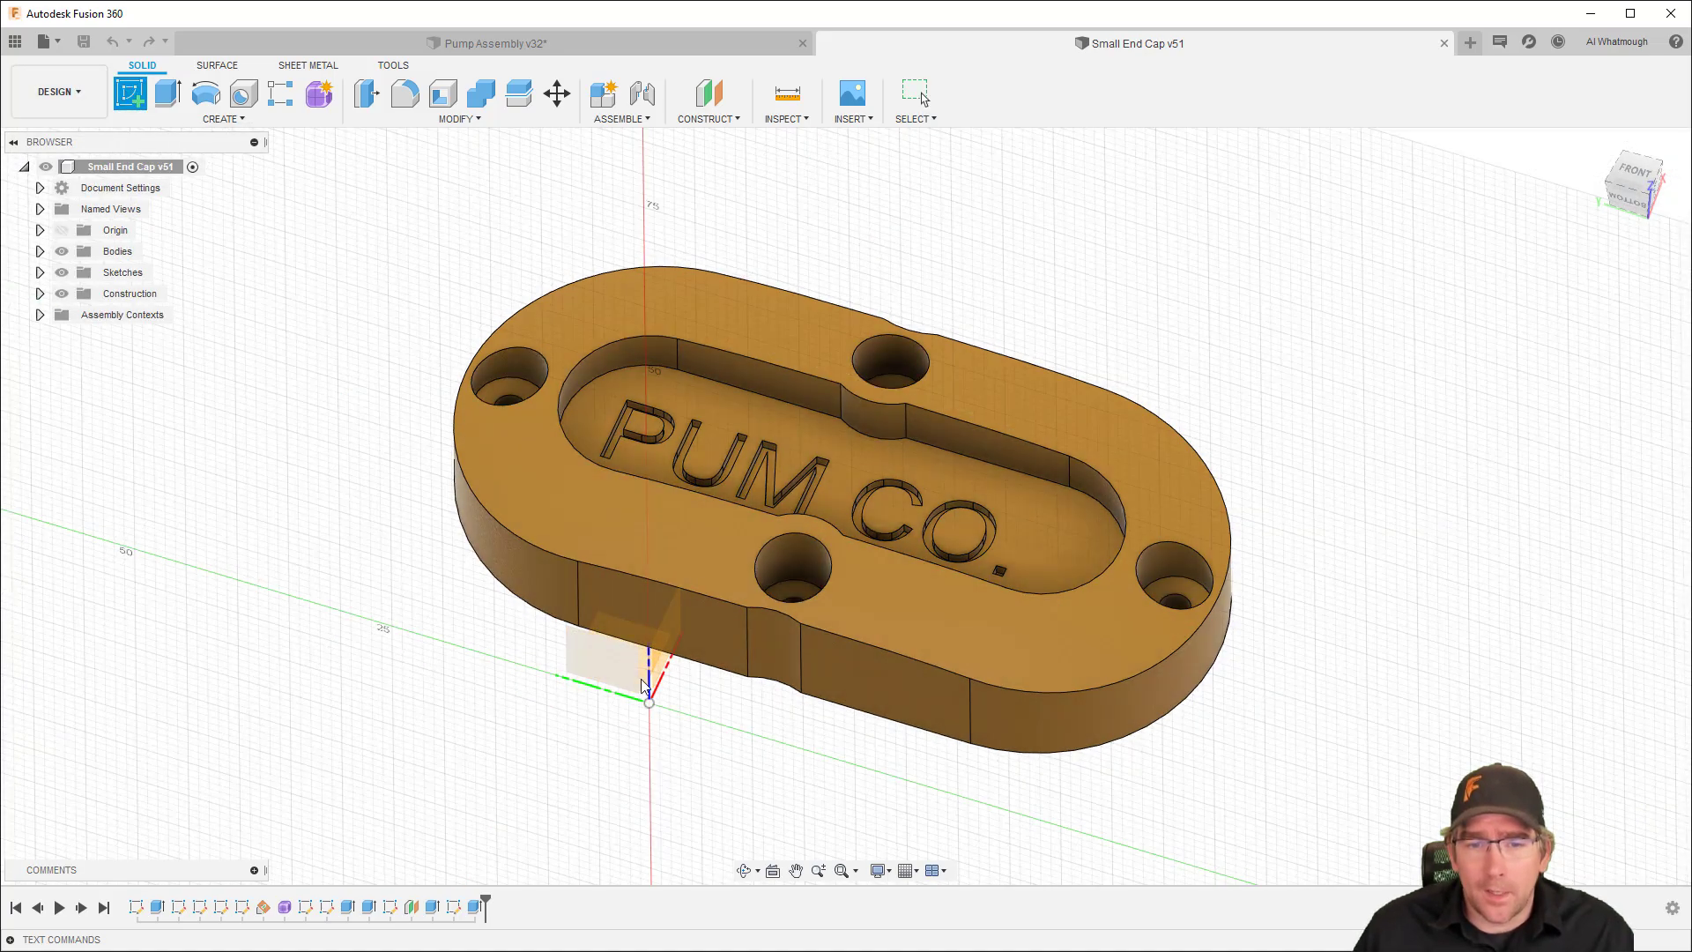
pyautogui.click(622, 652)
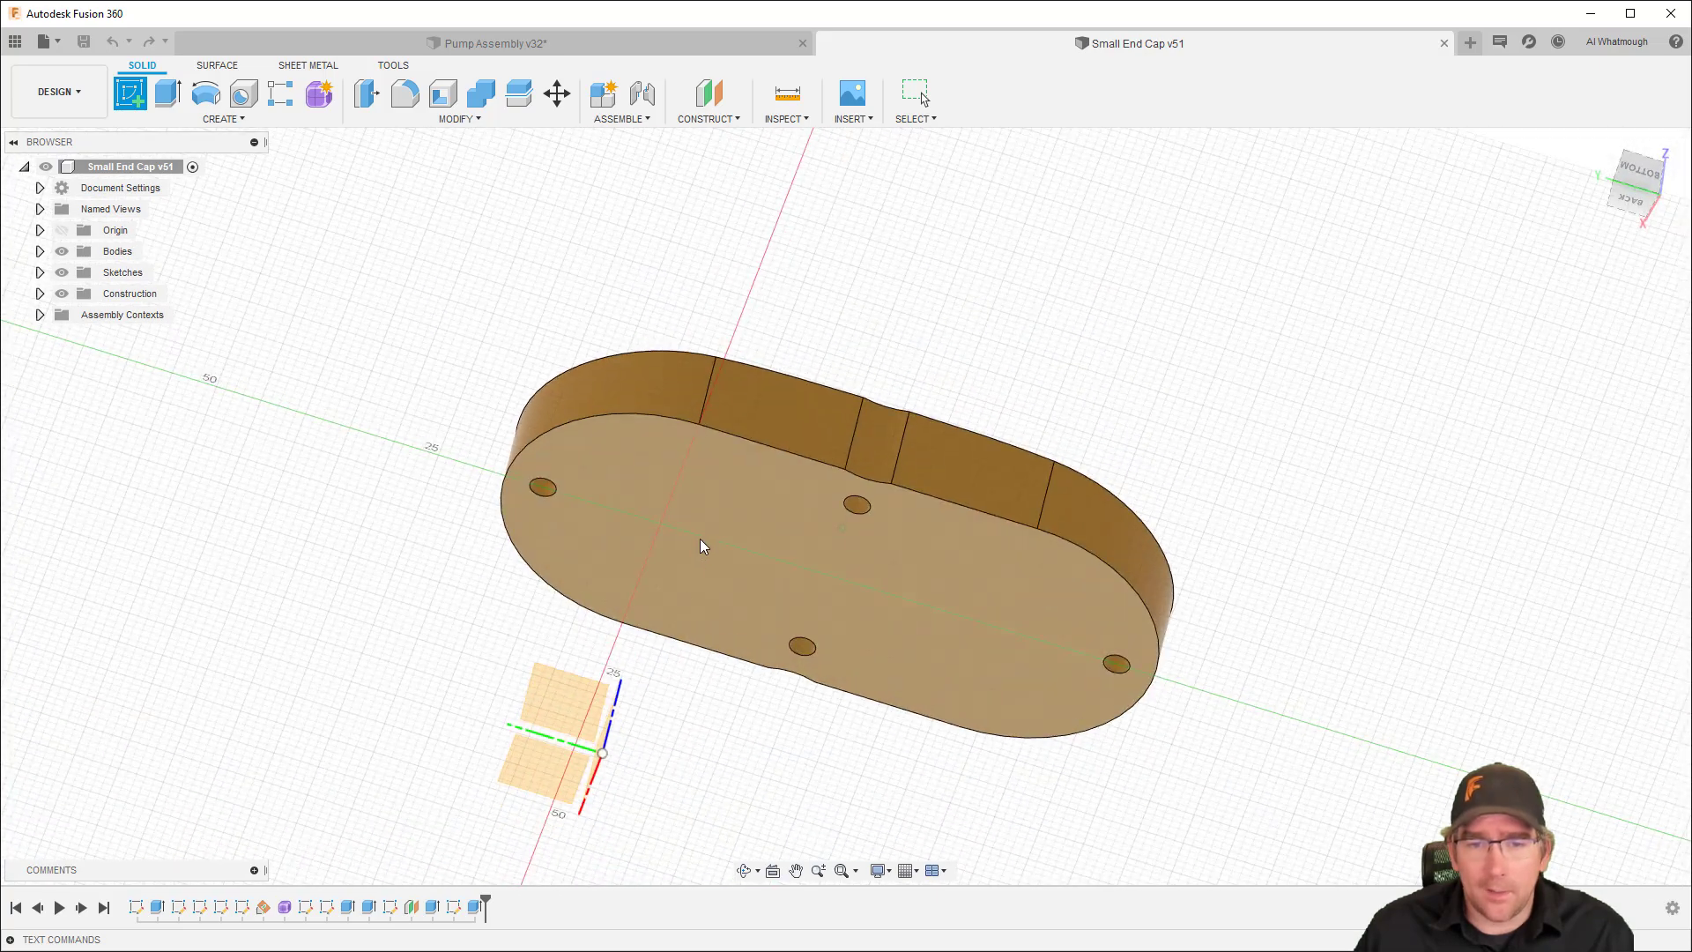
pyautogui.click(703, 547)
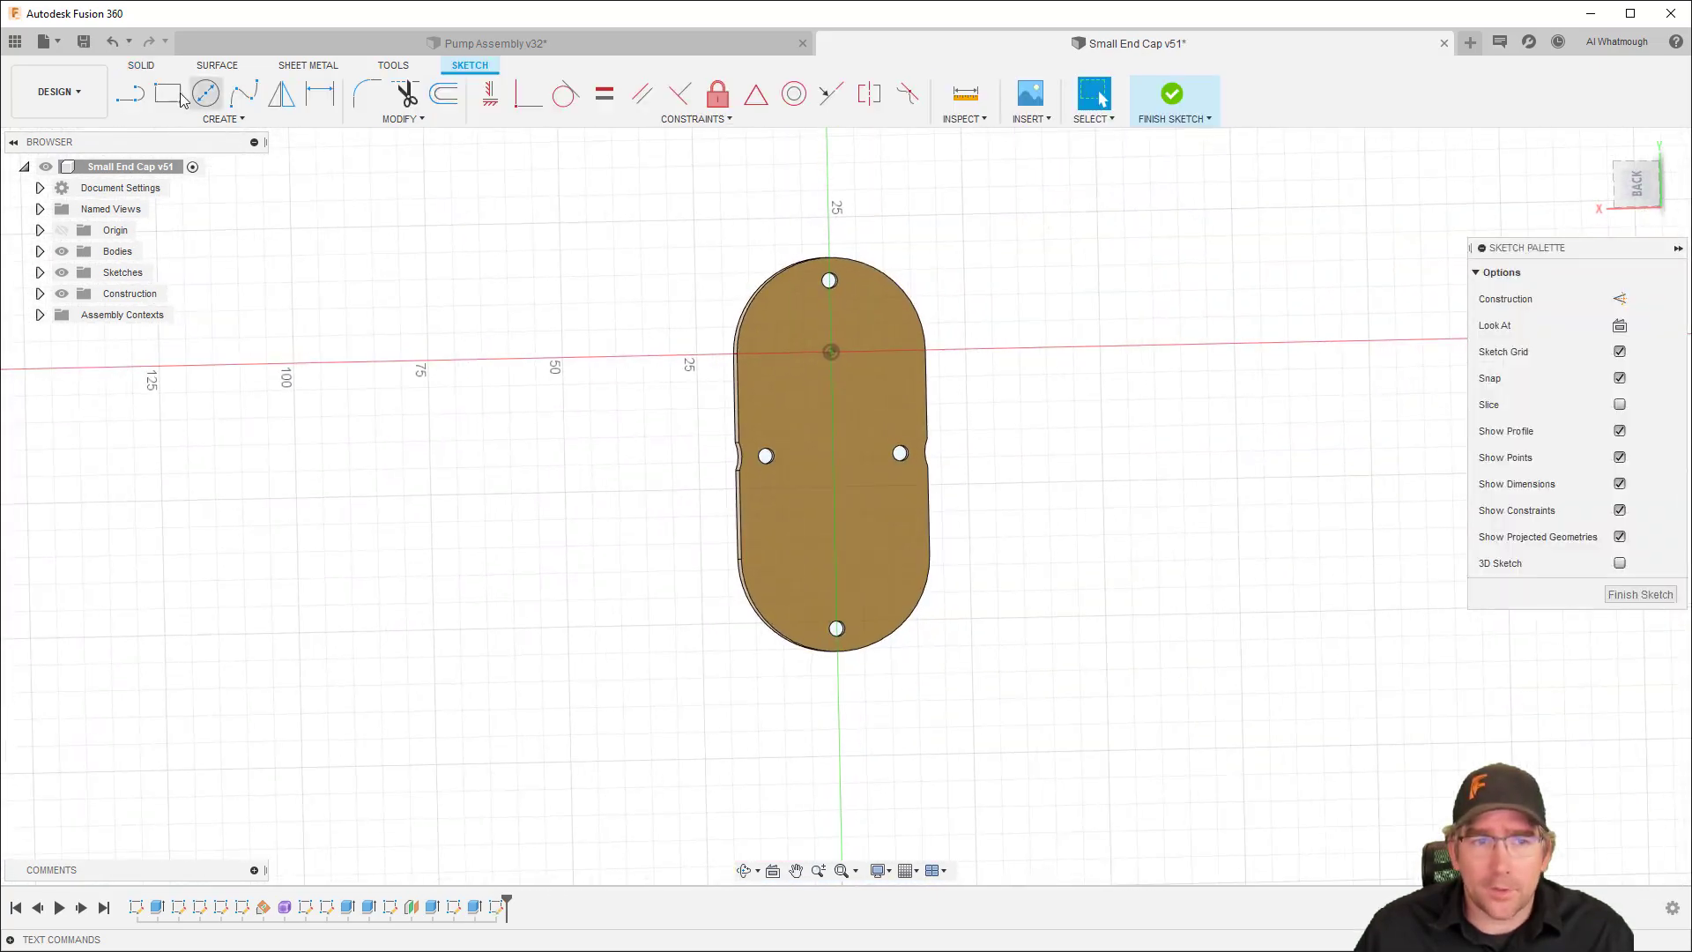
pyautogui.click(168, 93)
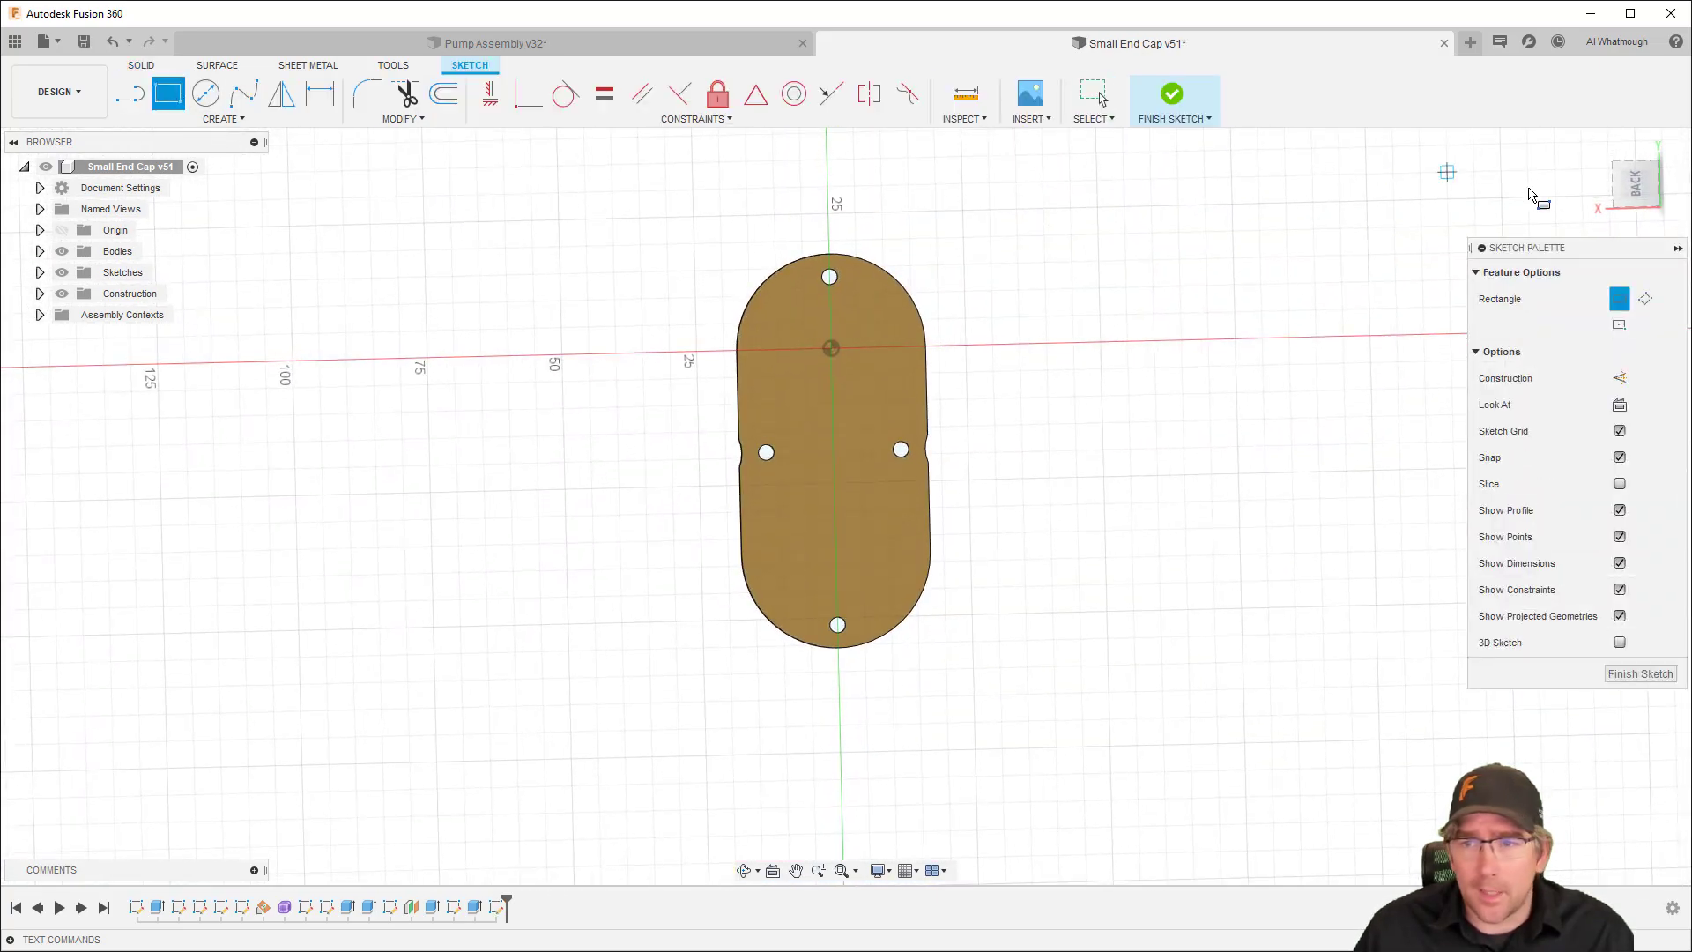
pyautogui.click(592, 227)
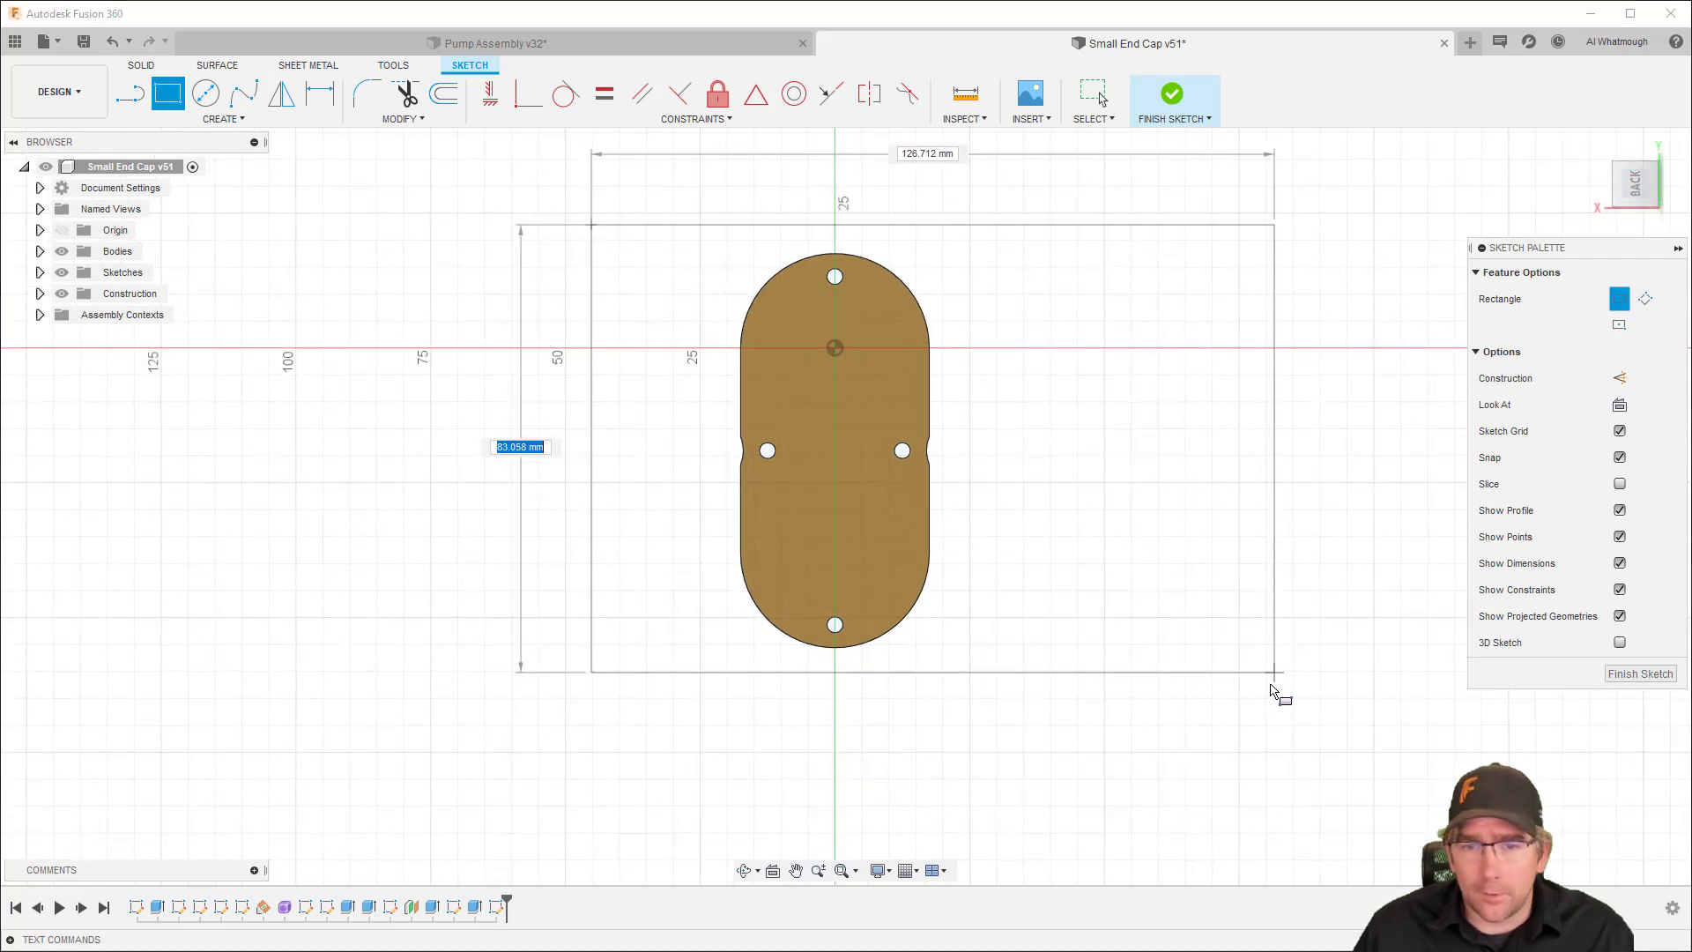
pyautogui.click(1378, 687)
# Extrude the rectangle, the cap outline and the four hole profiles 10 mm as one slab joined to the end cap
pyautogui.click(141, 66)
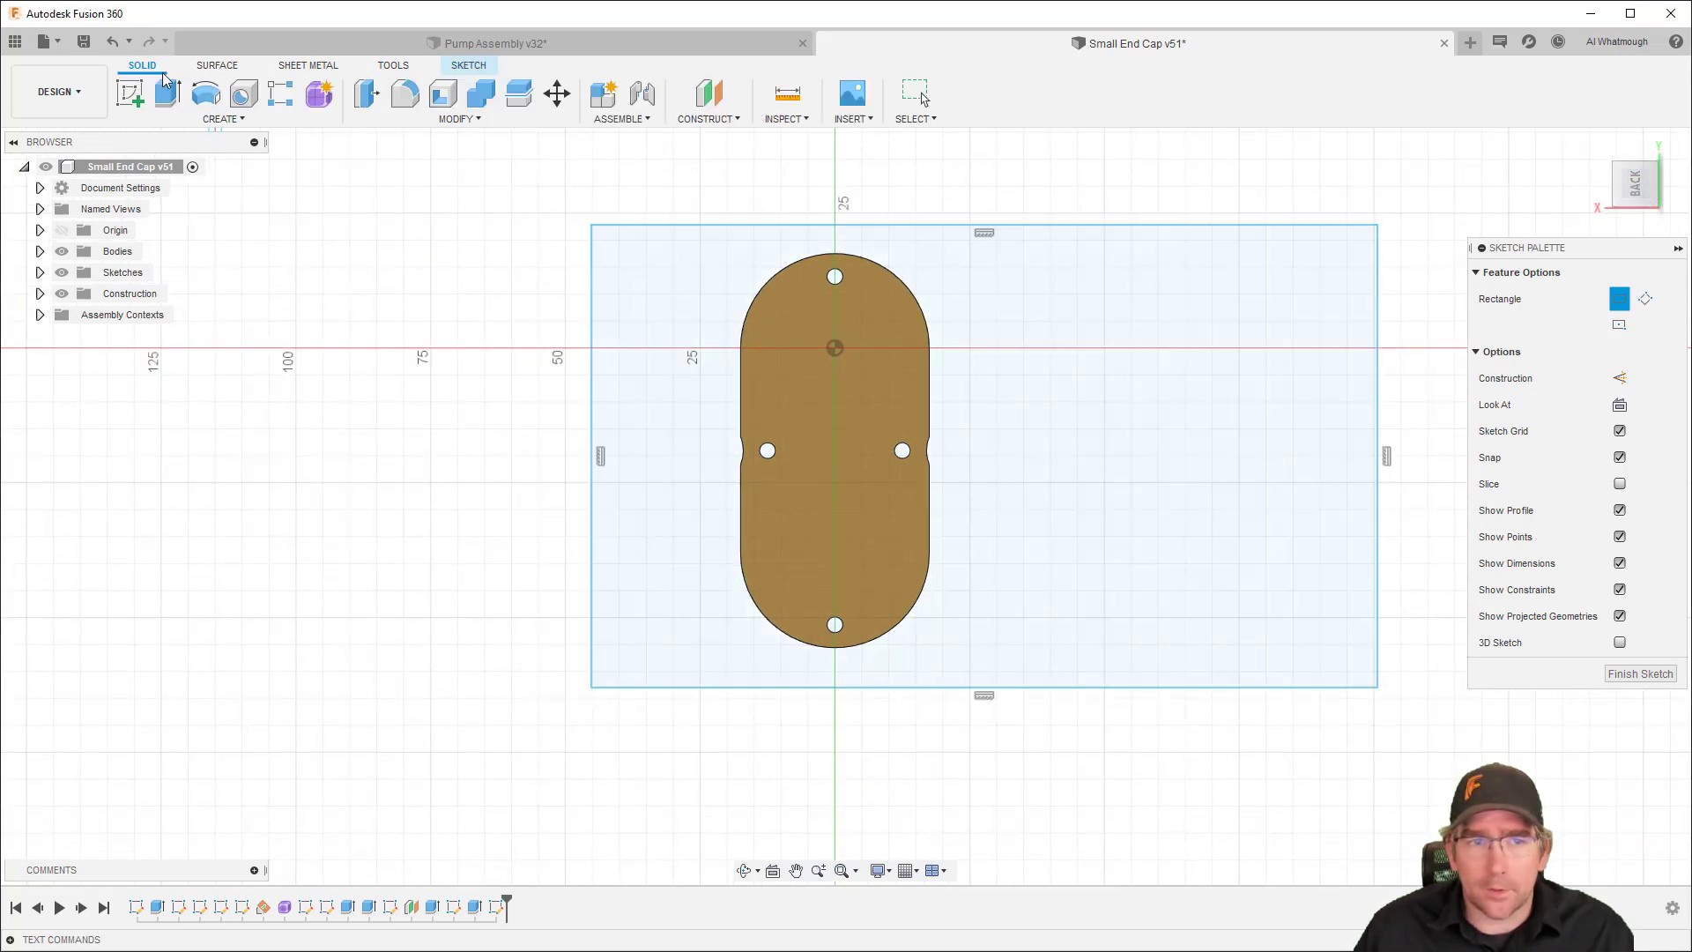
pyautogui.click(168, 93)
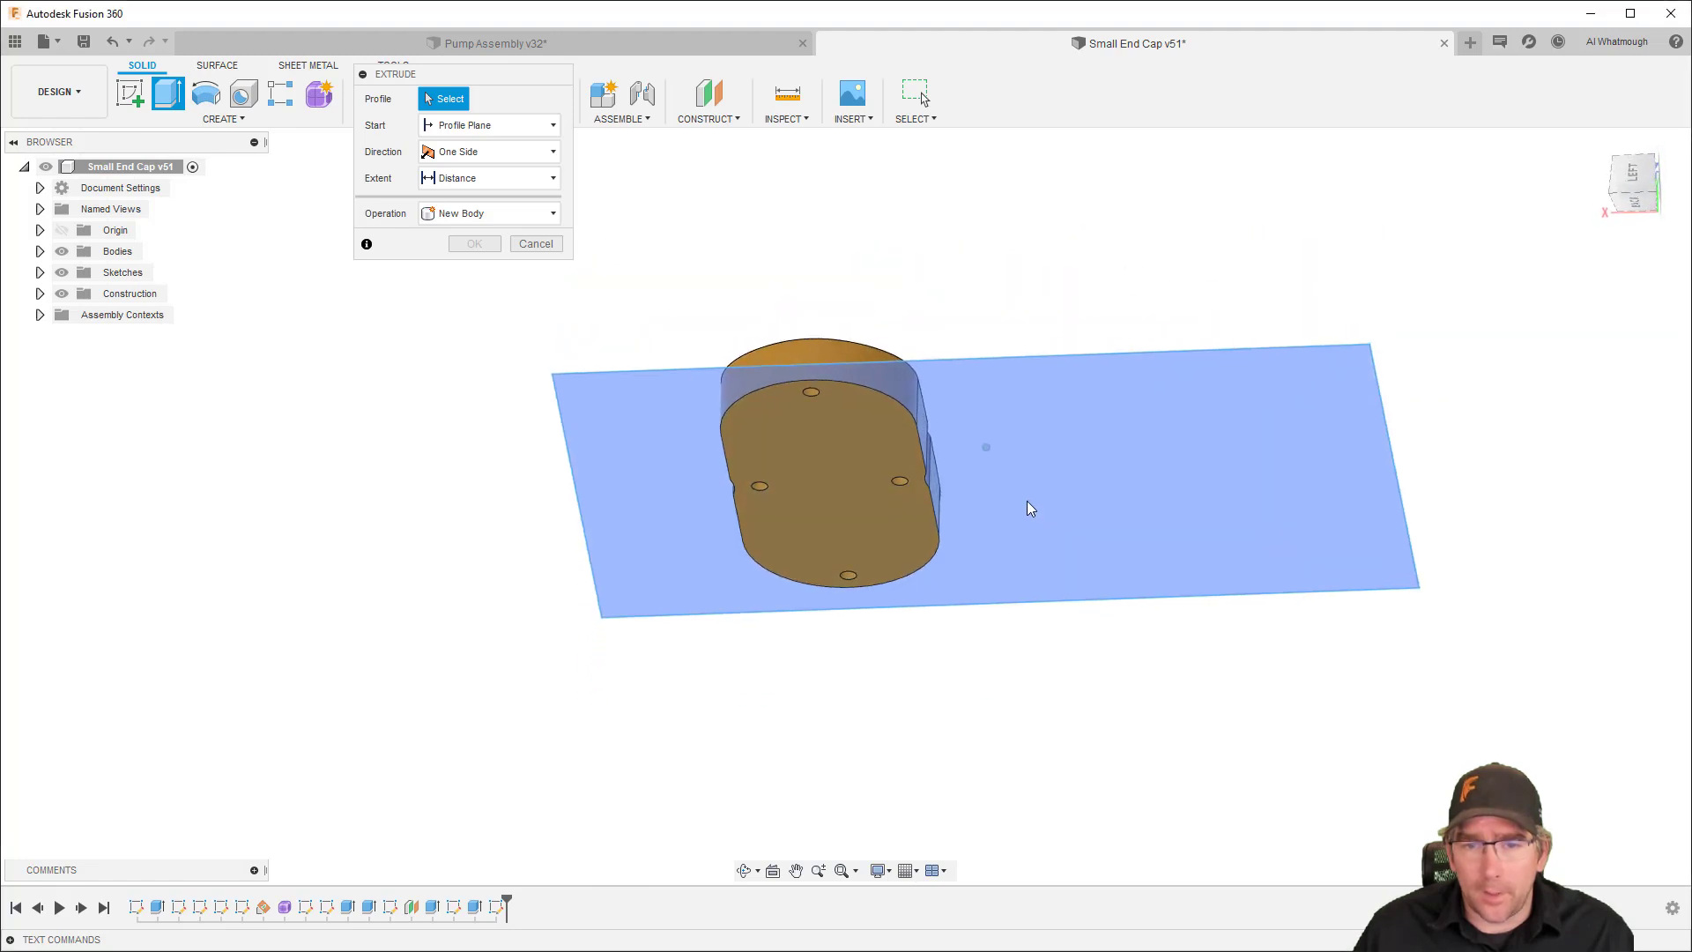
pyautogui.click(1028, 508)
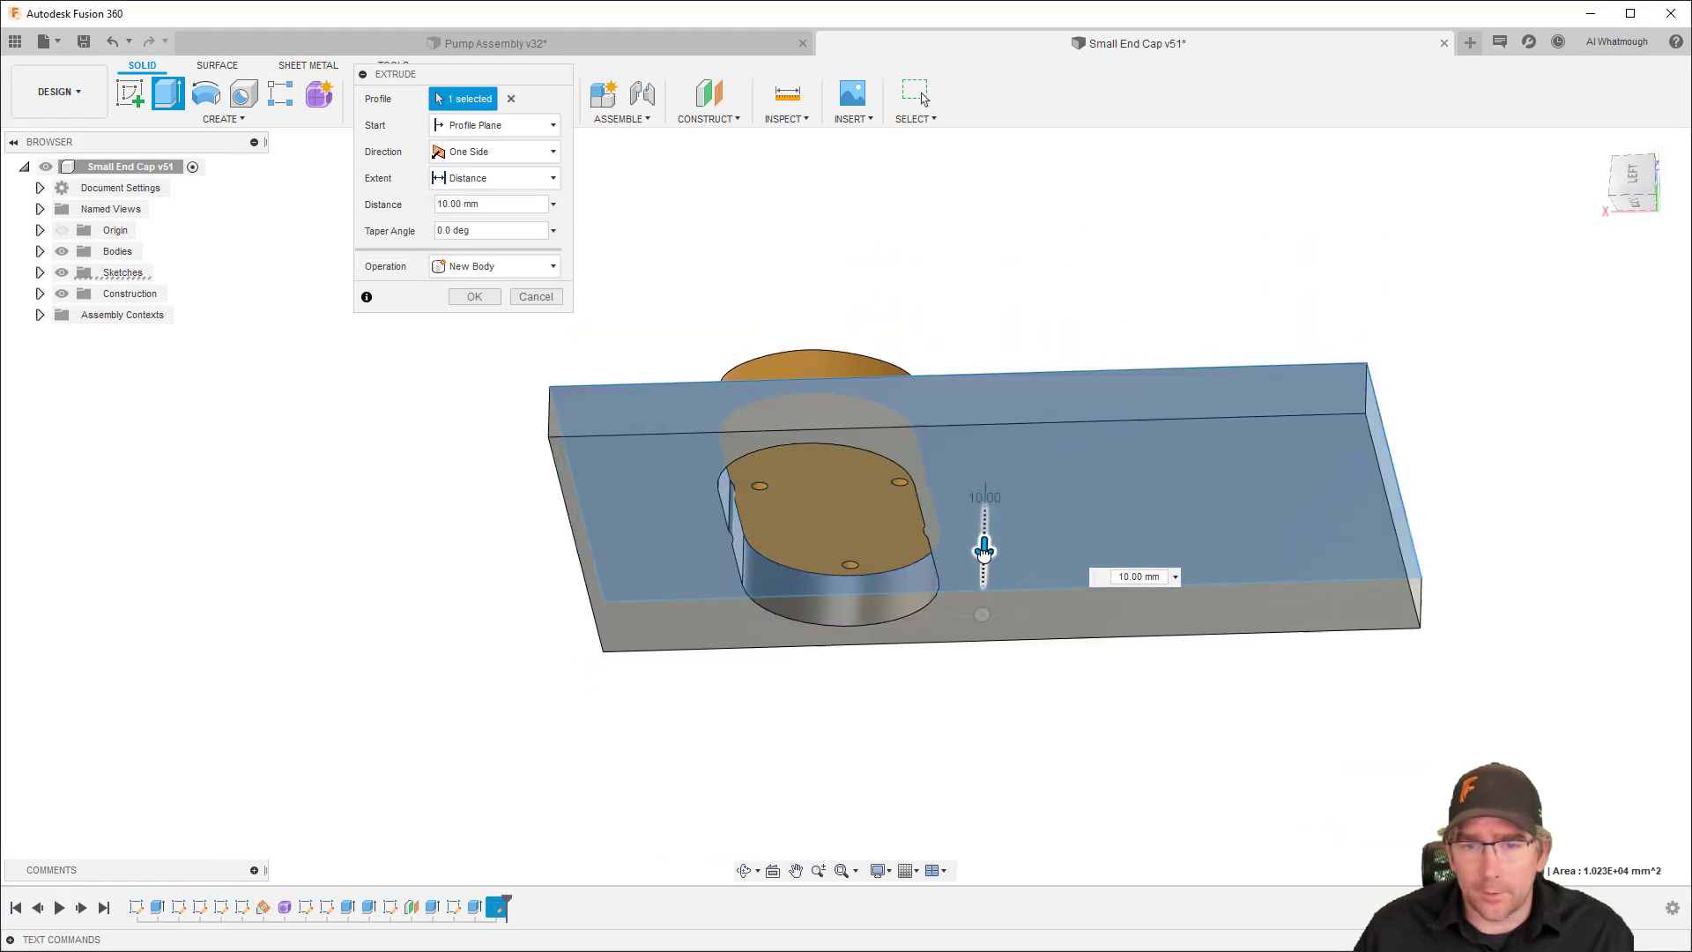
pyautogui.click(836, 525)
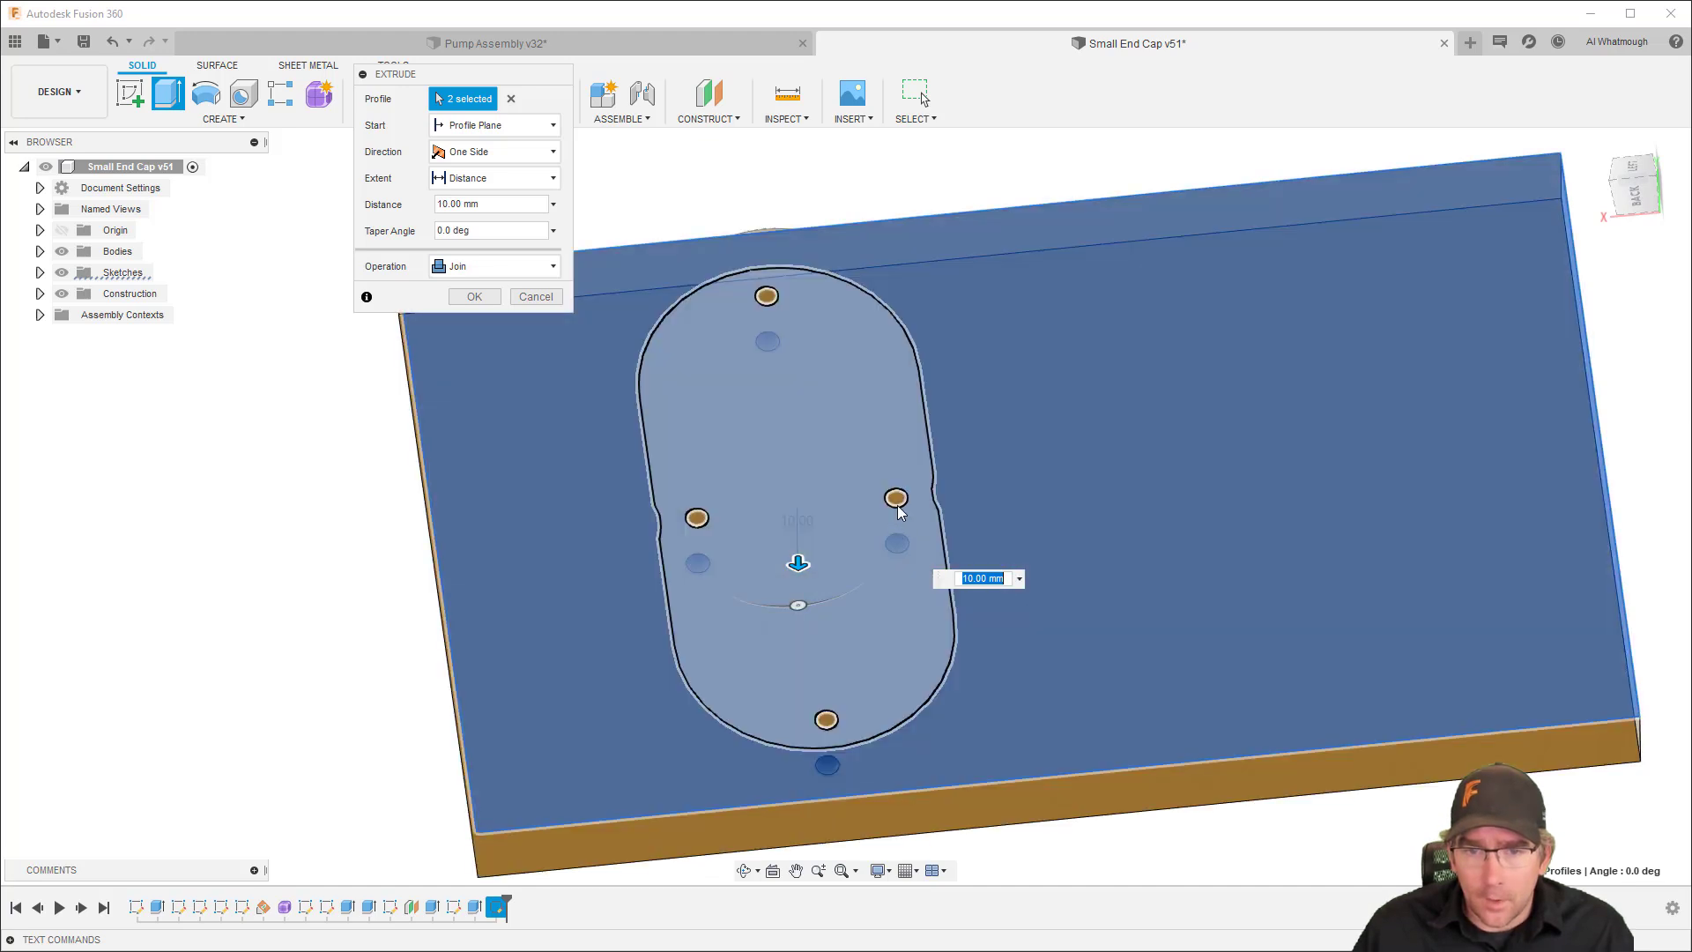
pyautogui.click(897, 499)
pyautogui.click(697, 518)
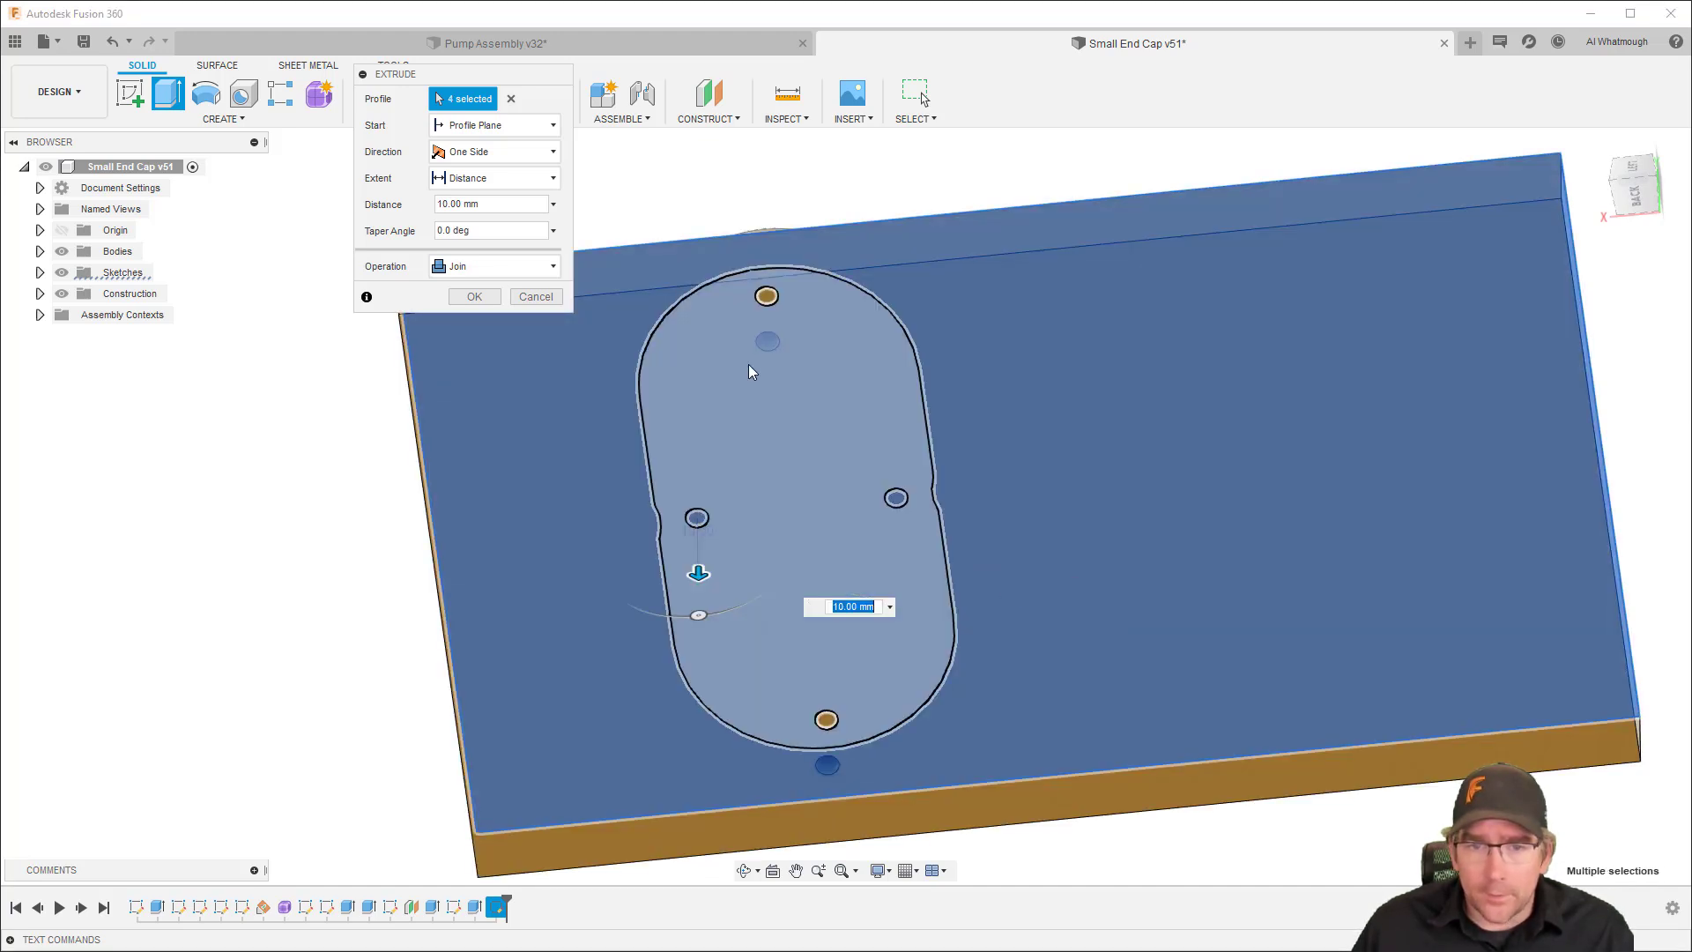
pyautogui.click(767, 298)
pyautogui.click(825, 722)
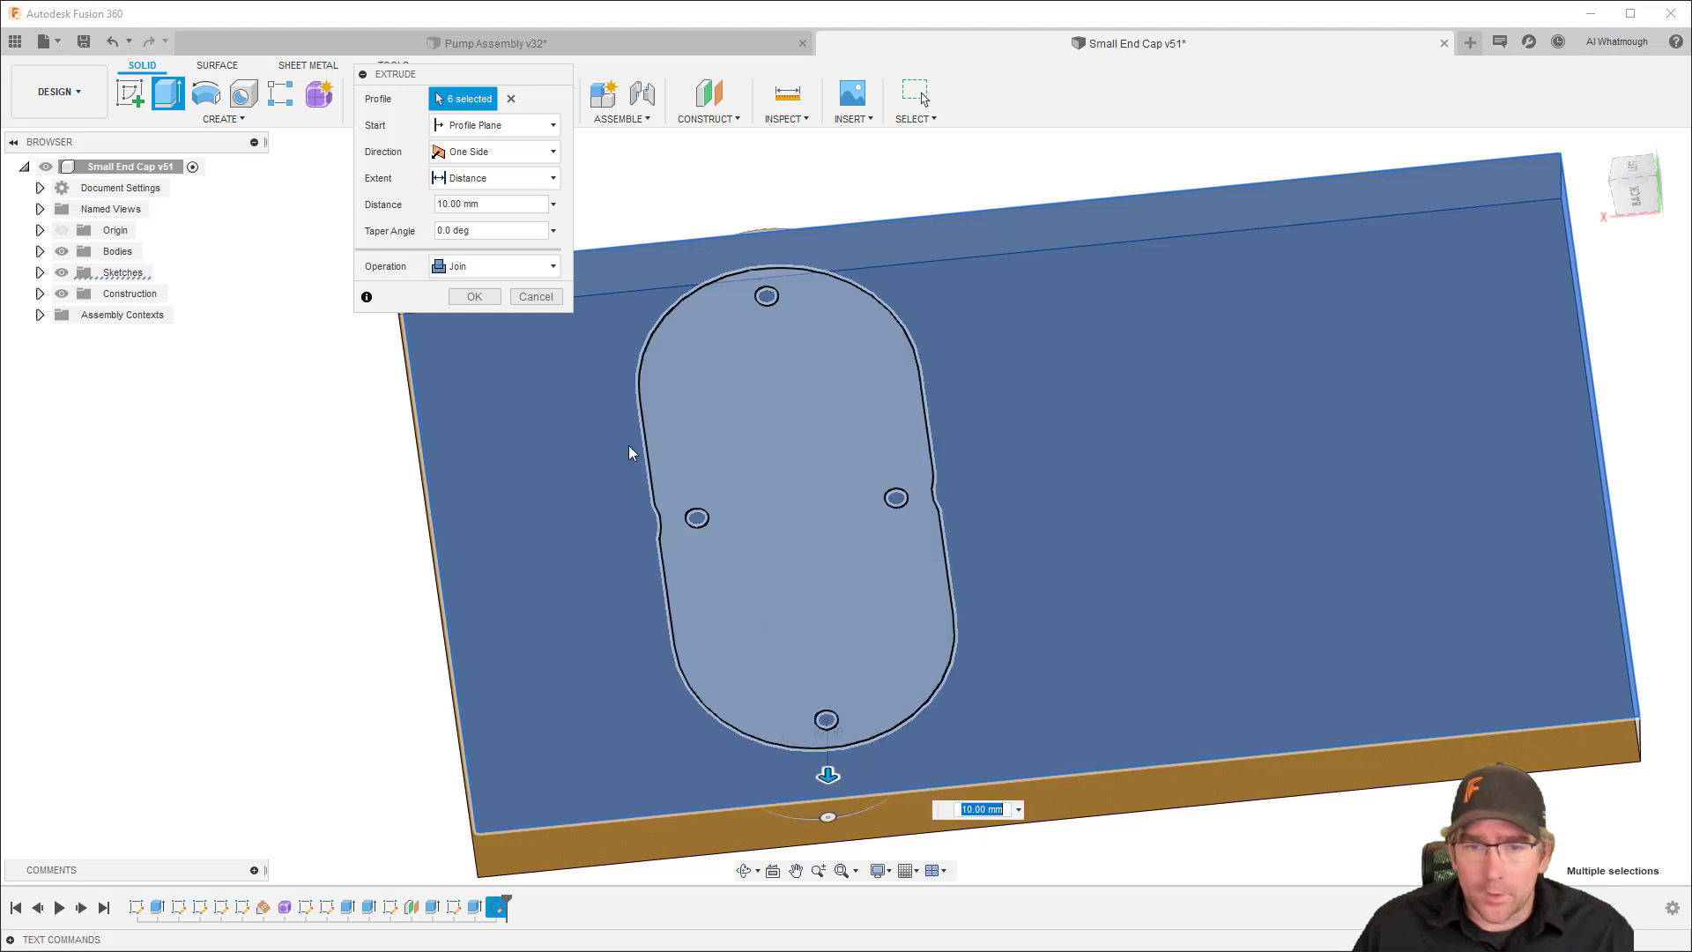
pyautogui.click(474, 298)
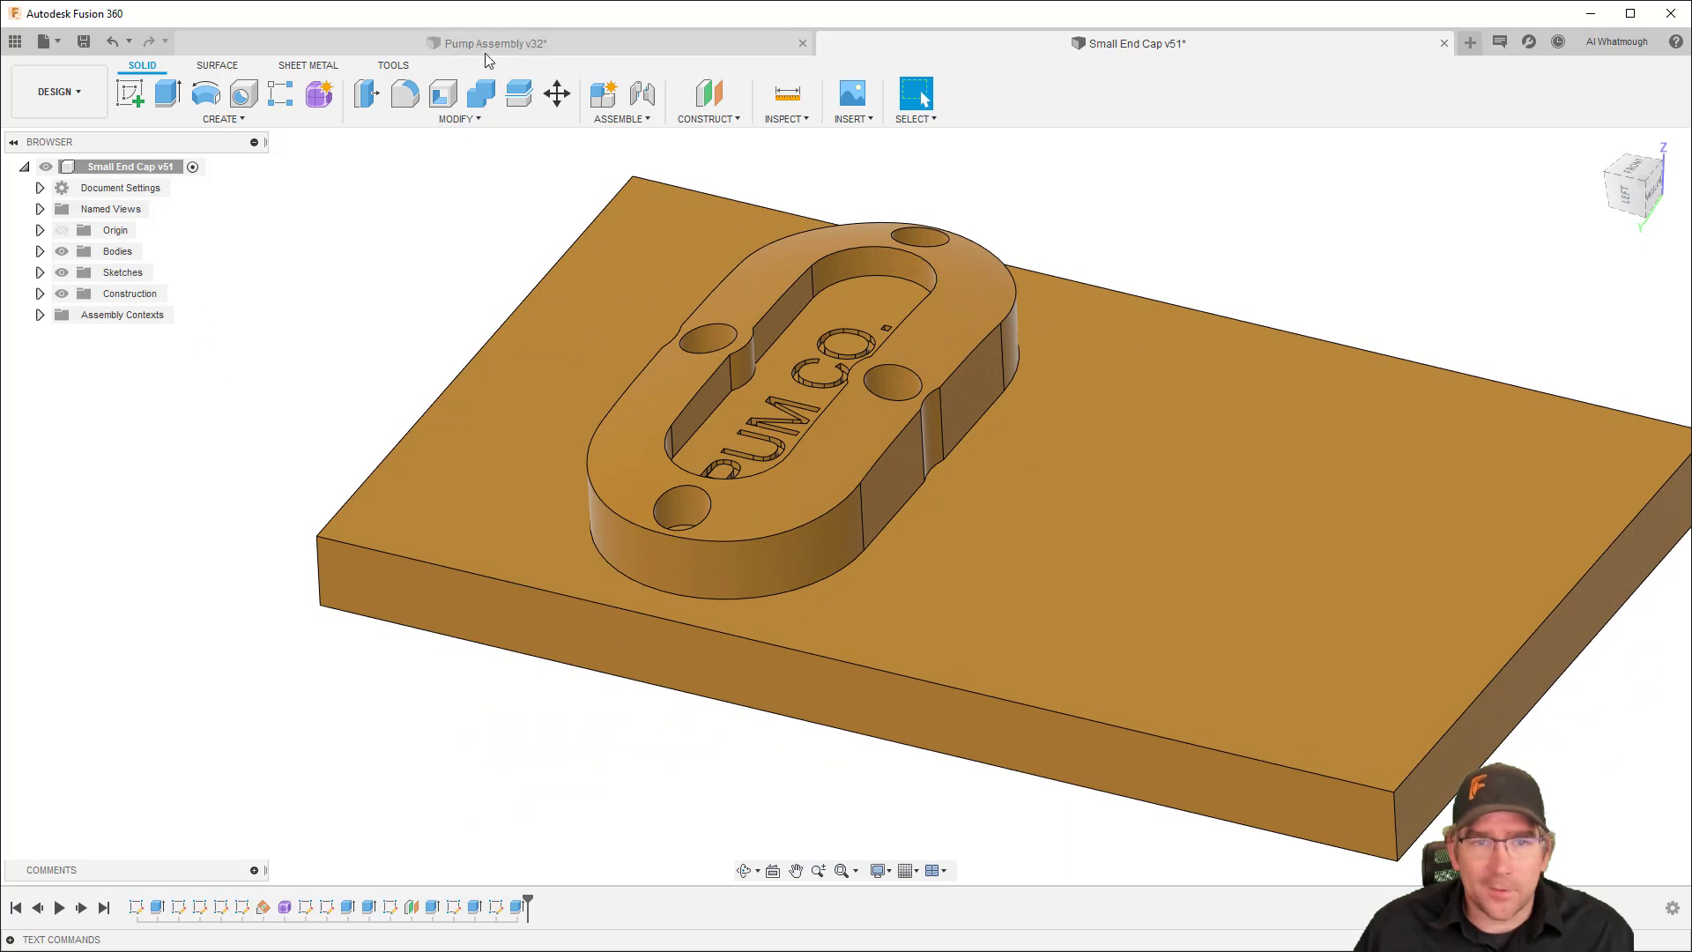
# Save the end cap with the version description "User Saved", and update the pump assembly to the new version
pyautogui.click(84, 42)
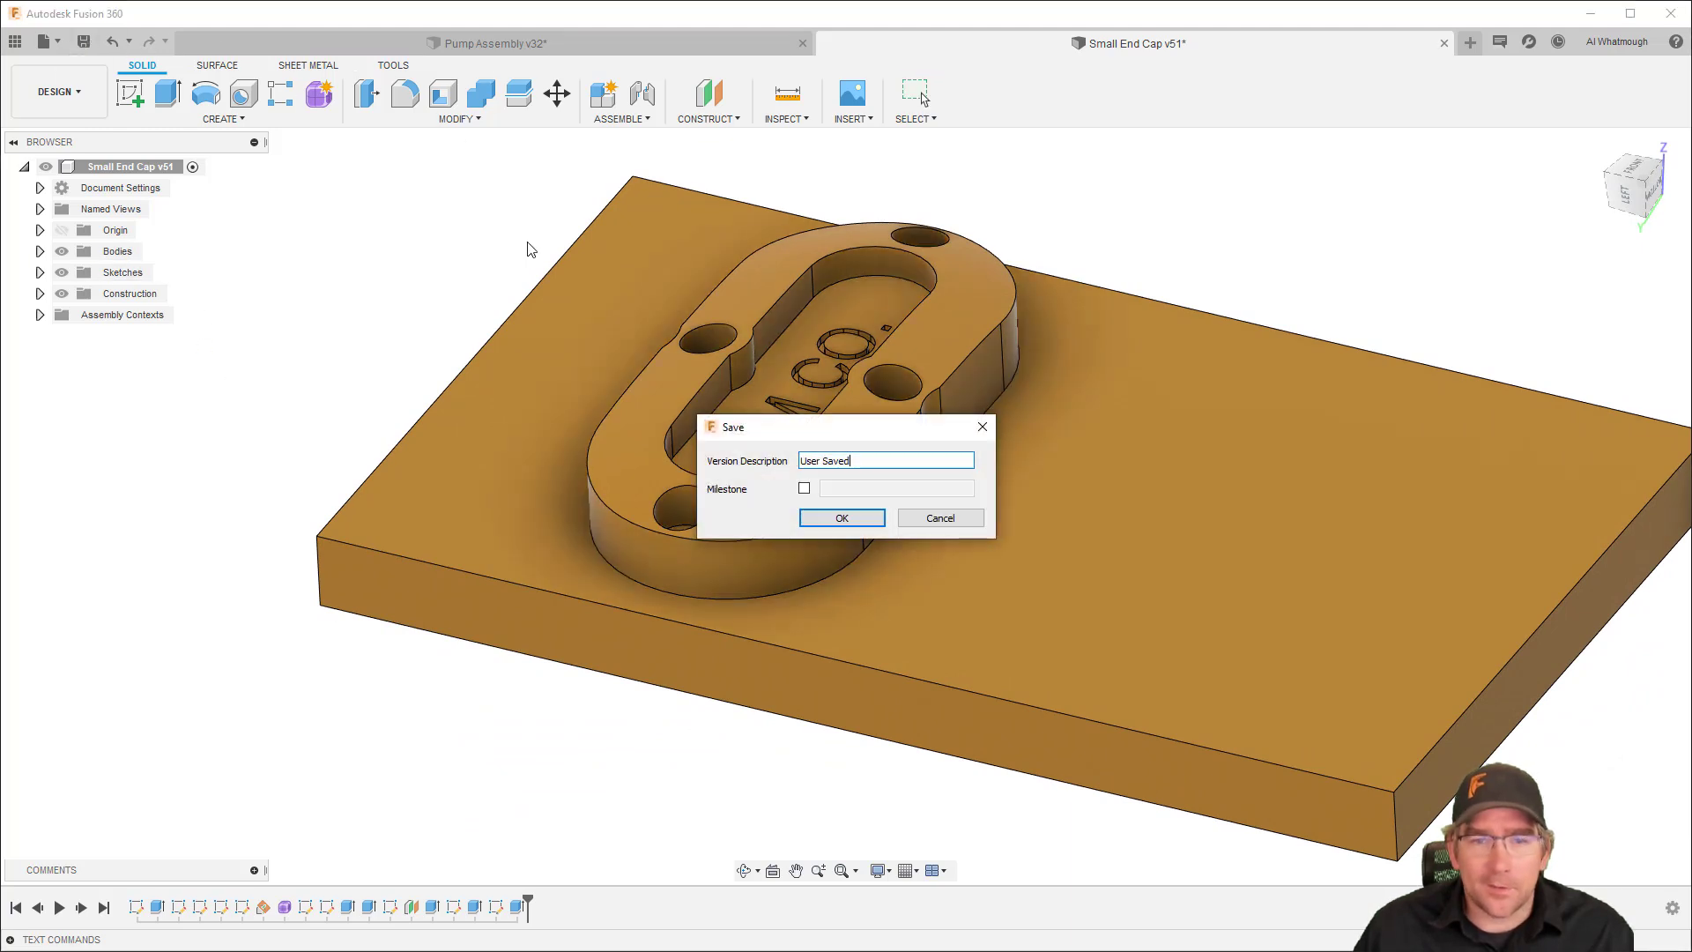
pyautogui.click(842, 517)
pyautogui.click(500, 41)
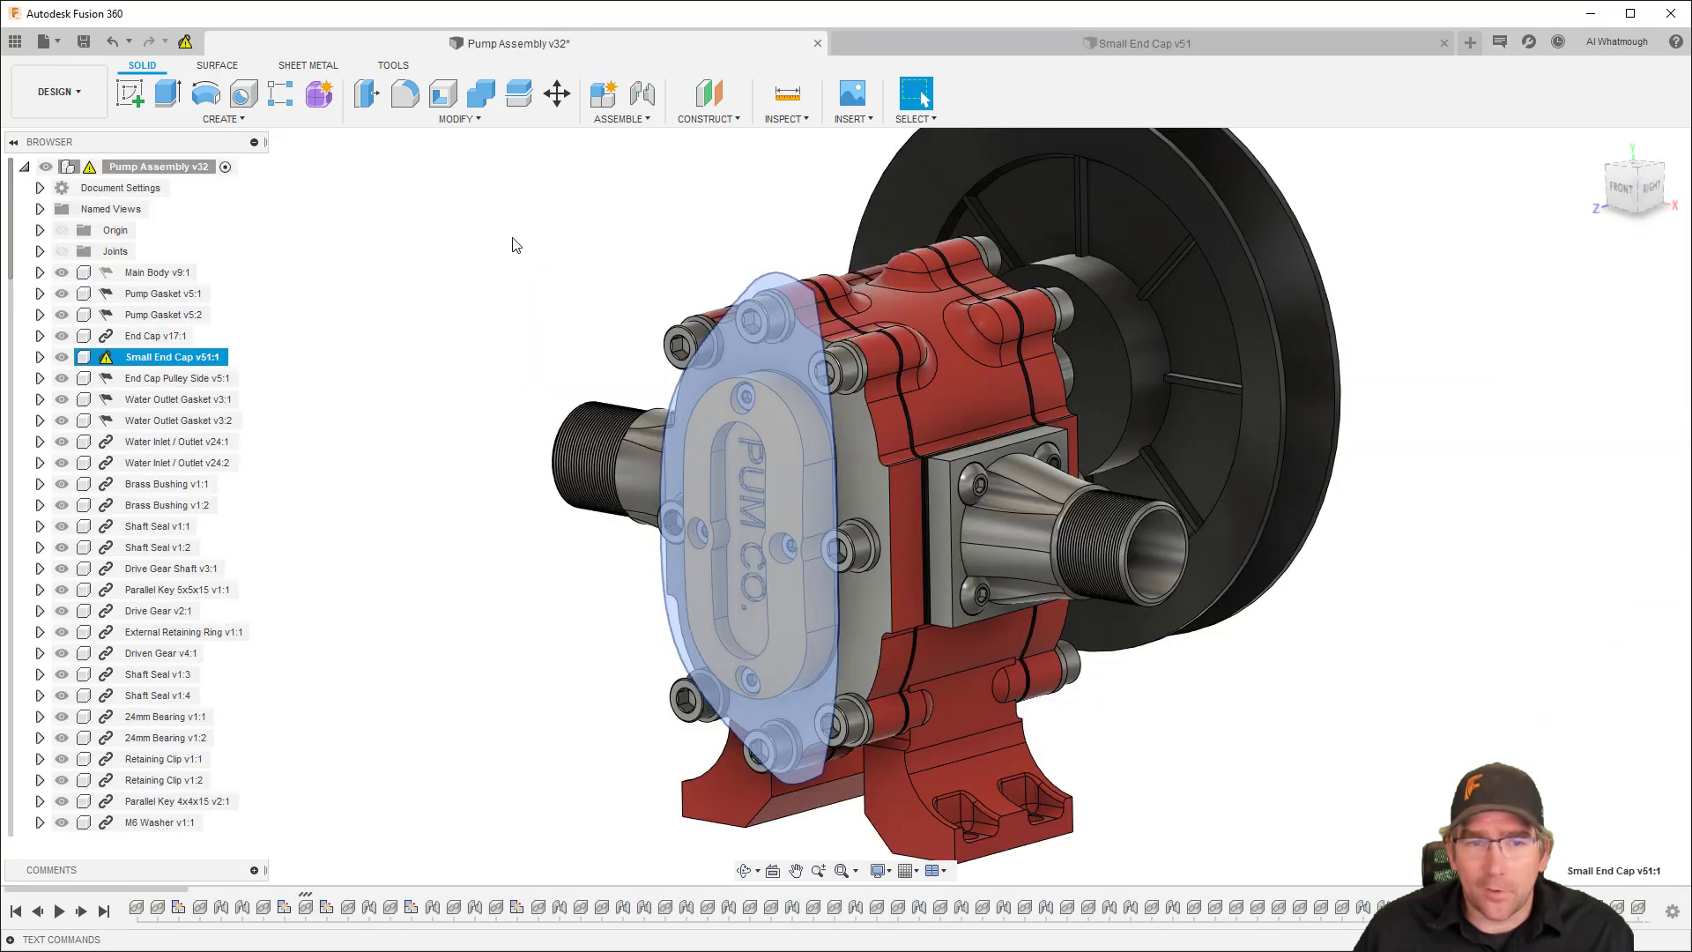
pyautogui.click(515, 245)
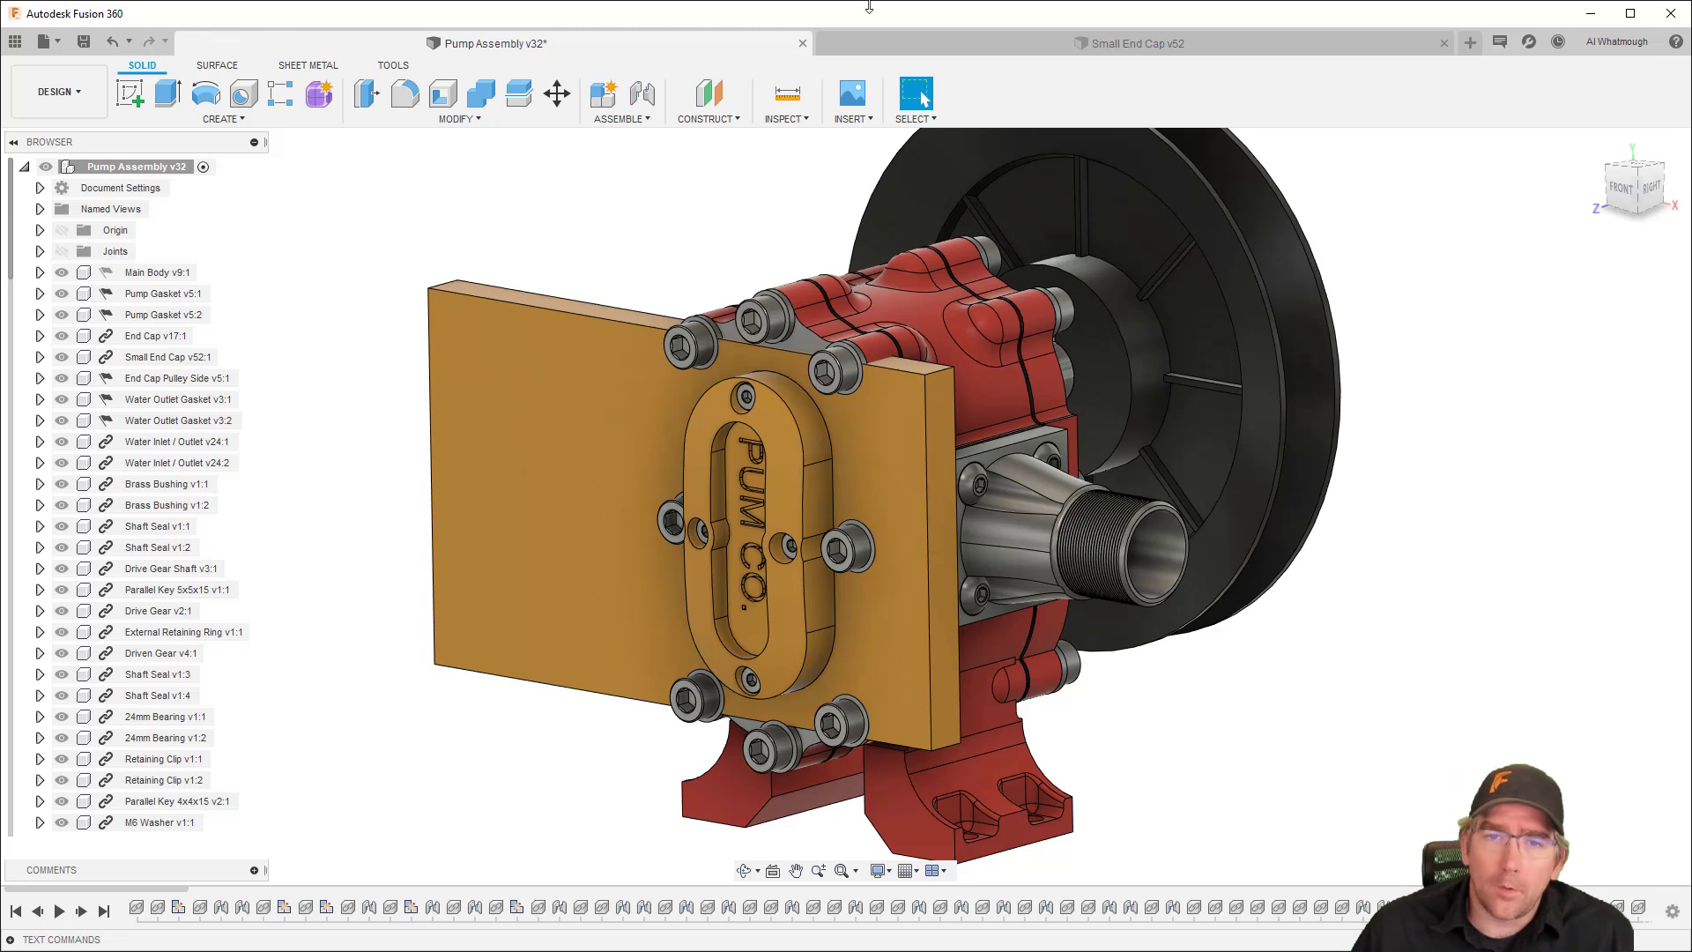
# Return to the Small End Cap document and delete the slab extrusion and its rectangle sketch
pyautogui.click(893, 50)
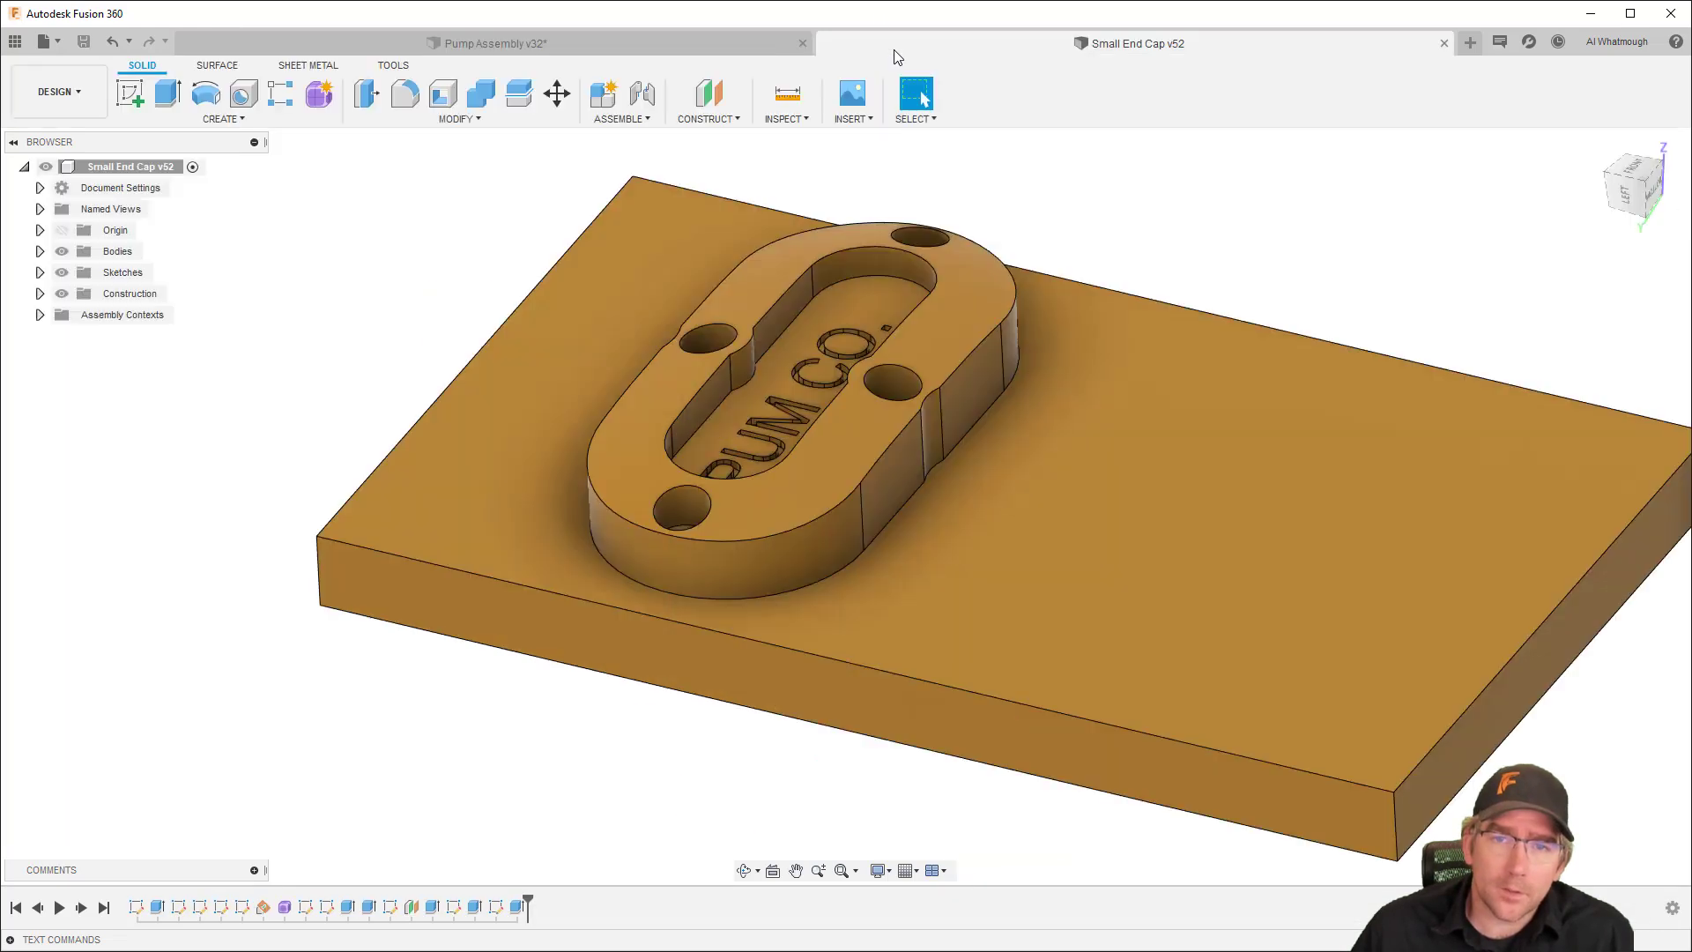
pyautogui.click(520, 907)
pyautogui.rightClick(522, 909)
pyautogui.click(555, 809)
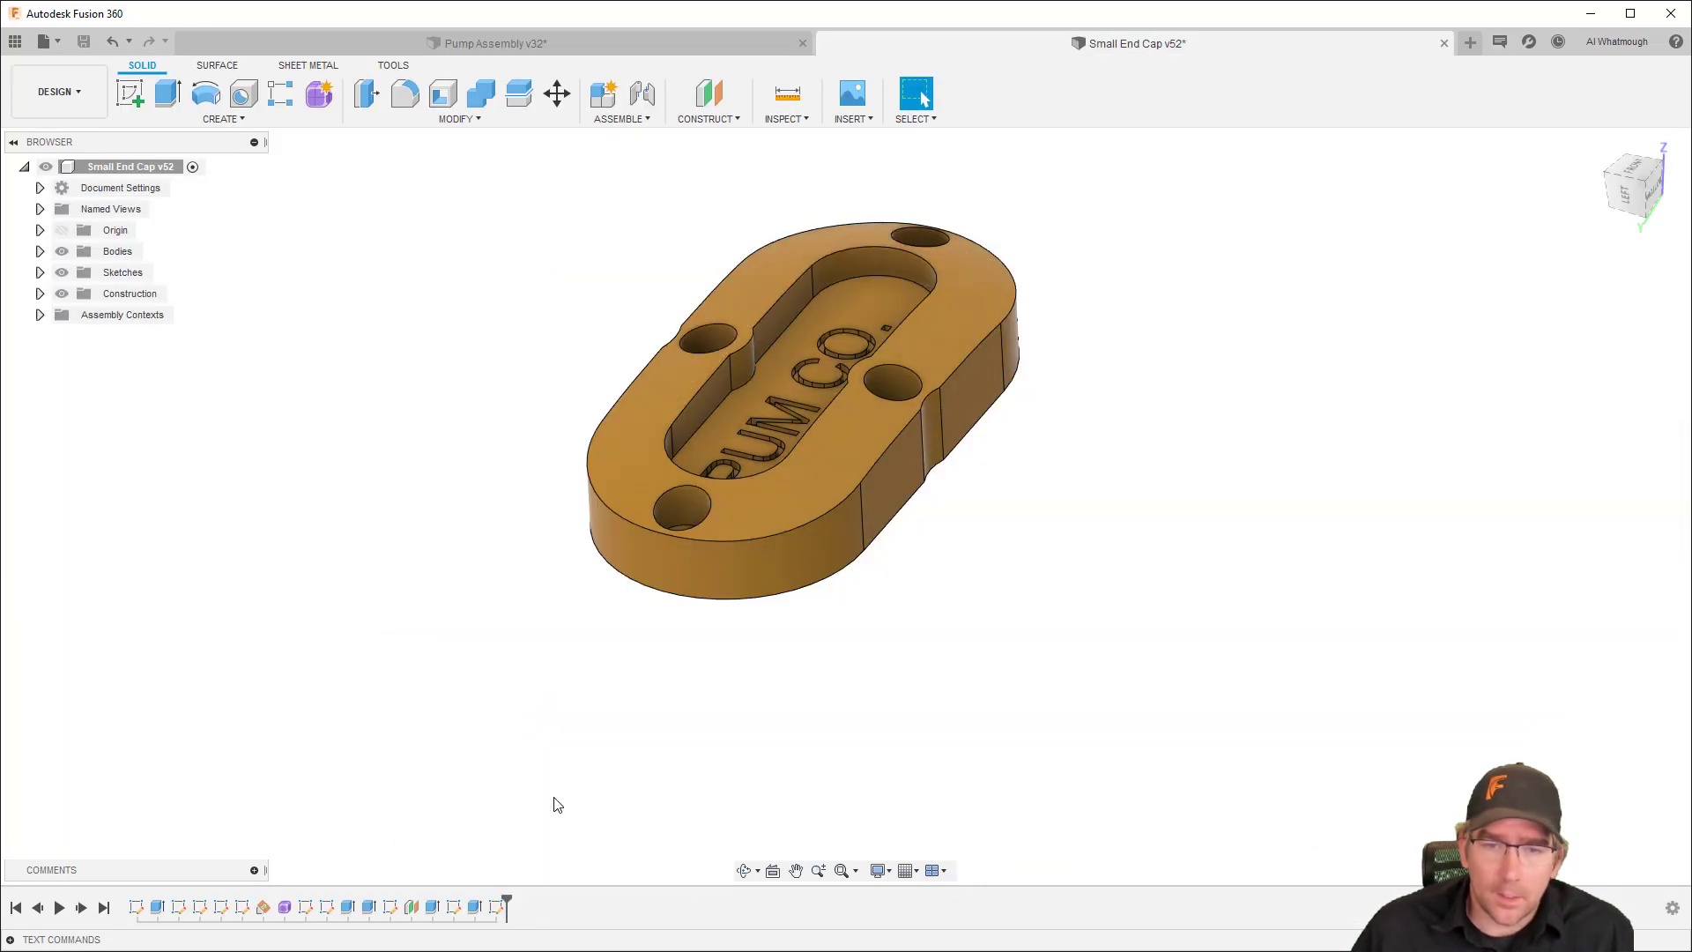
pyautogui.rightClick(496, 907)
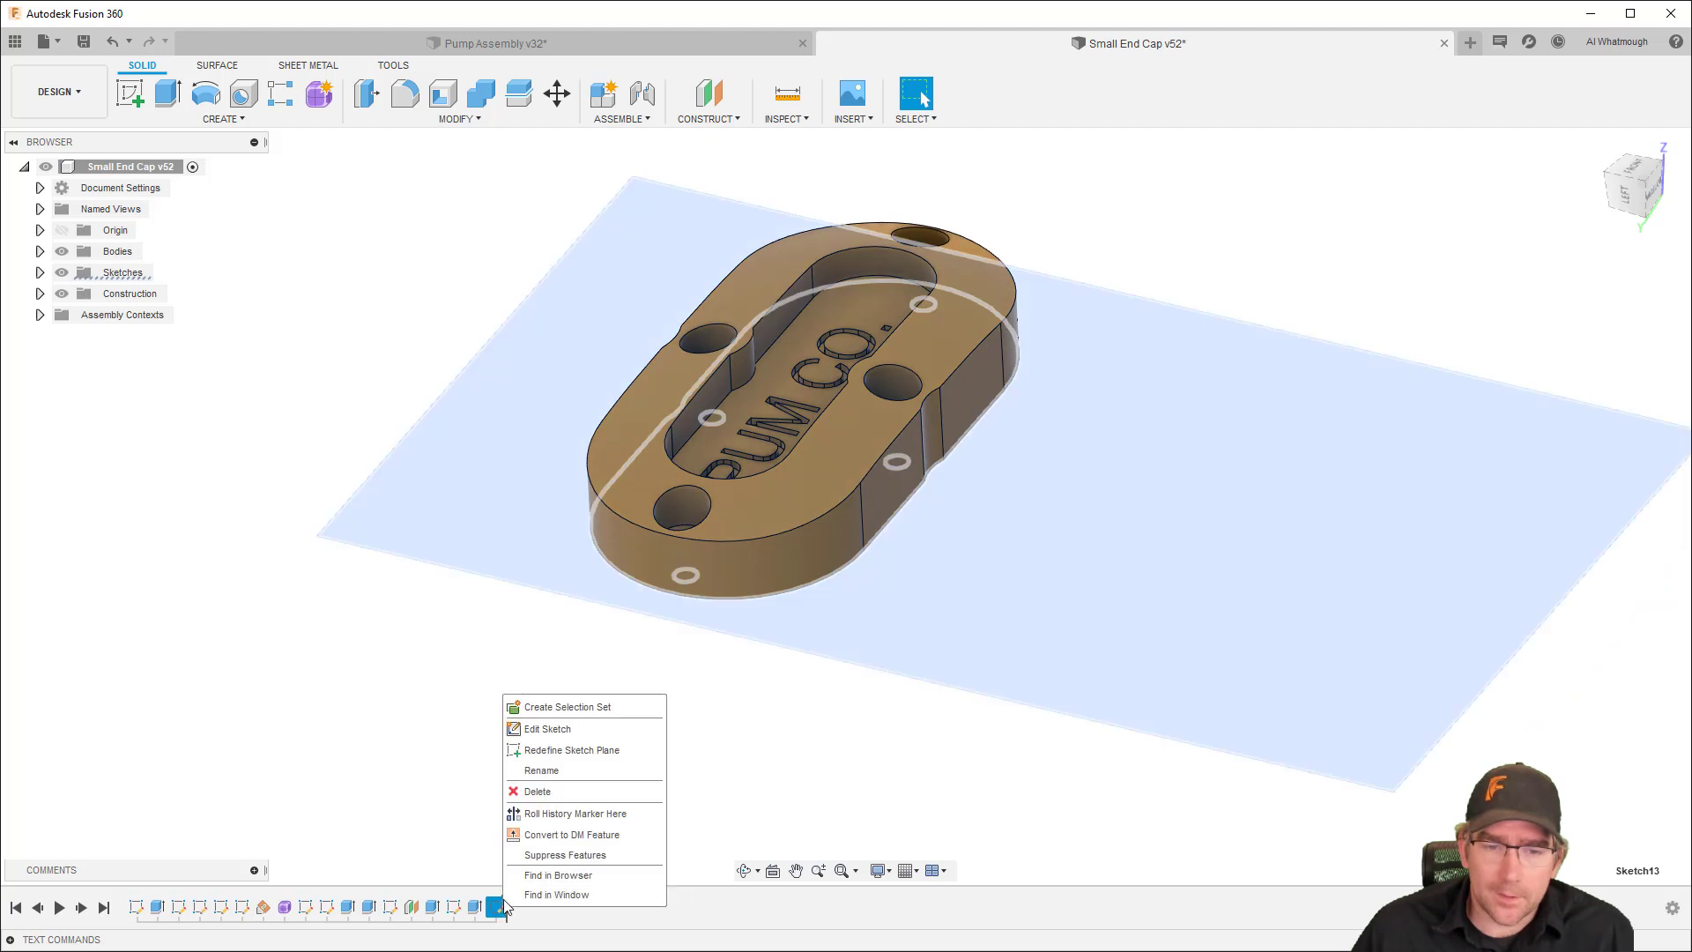
pyautogui.click(538, 792)
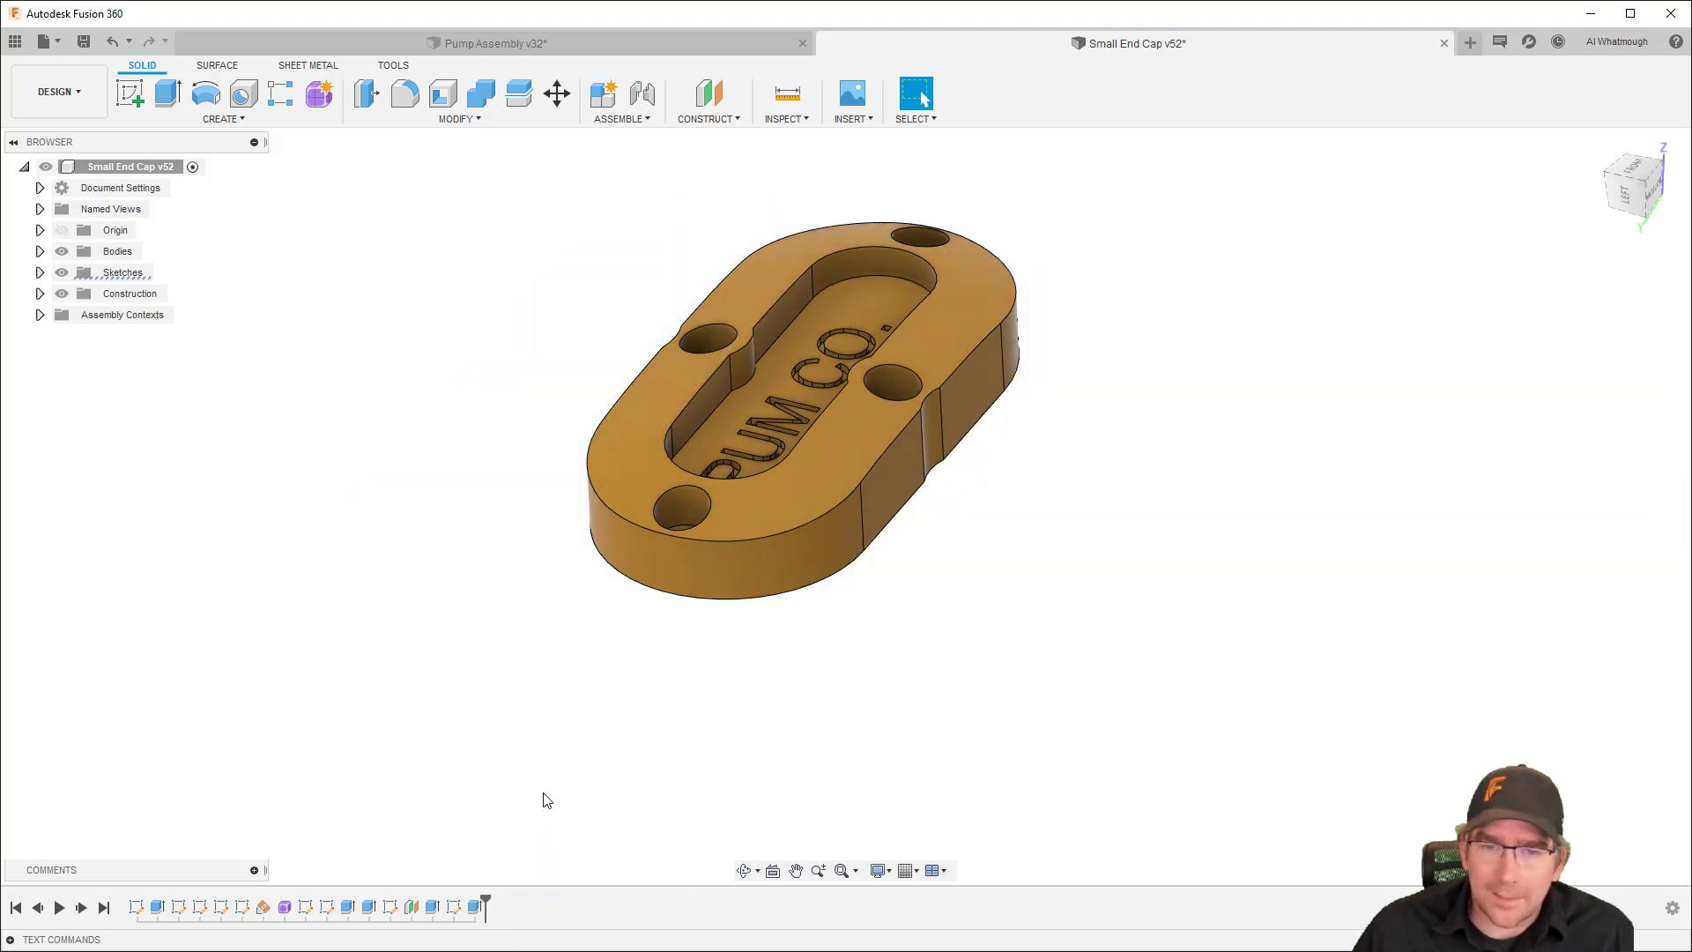
pyautogui.keyDown('shift'); pyautogui.moveTo(467, 740); pyautogui.dragTo(447, 721, button='middle'); pyautogui.keyUp('shift')
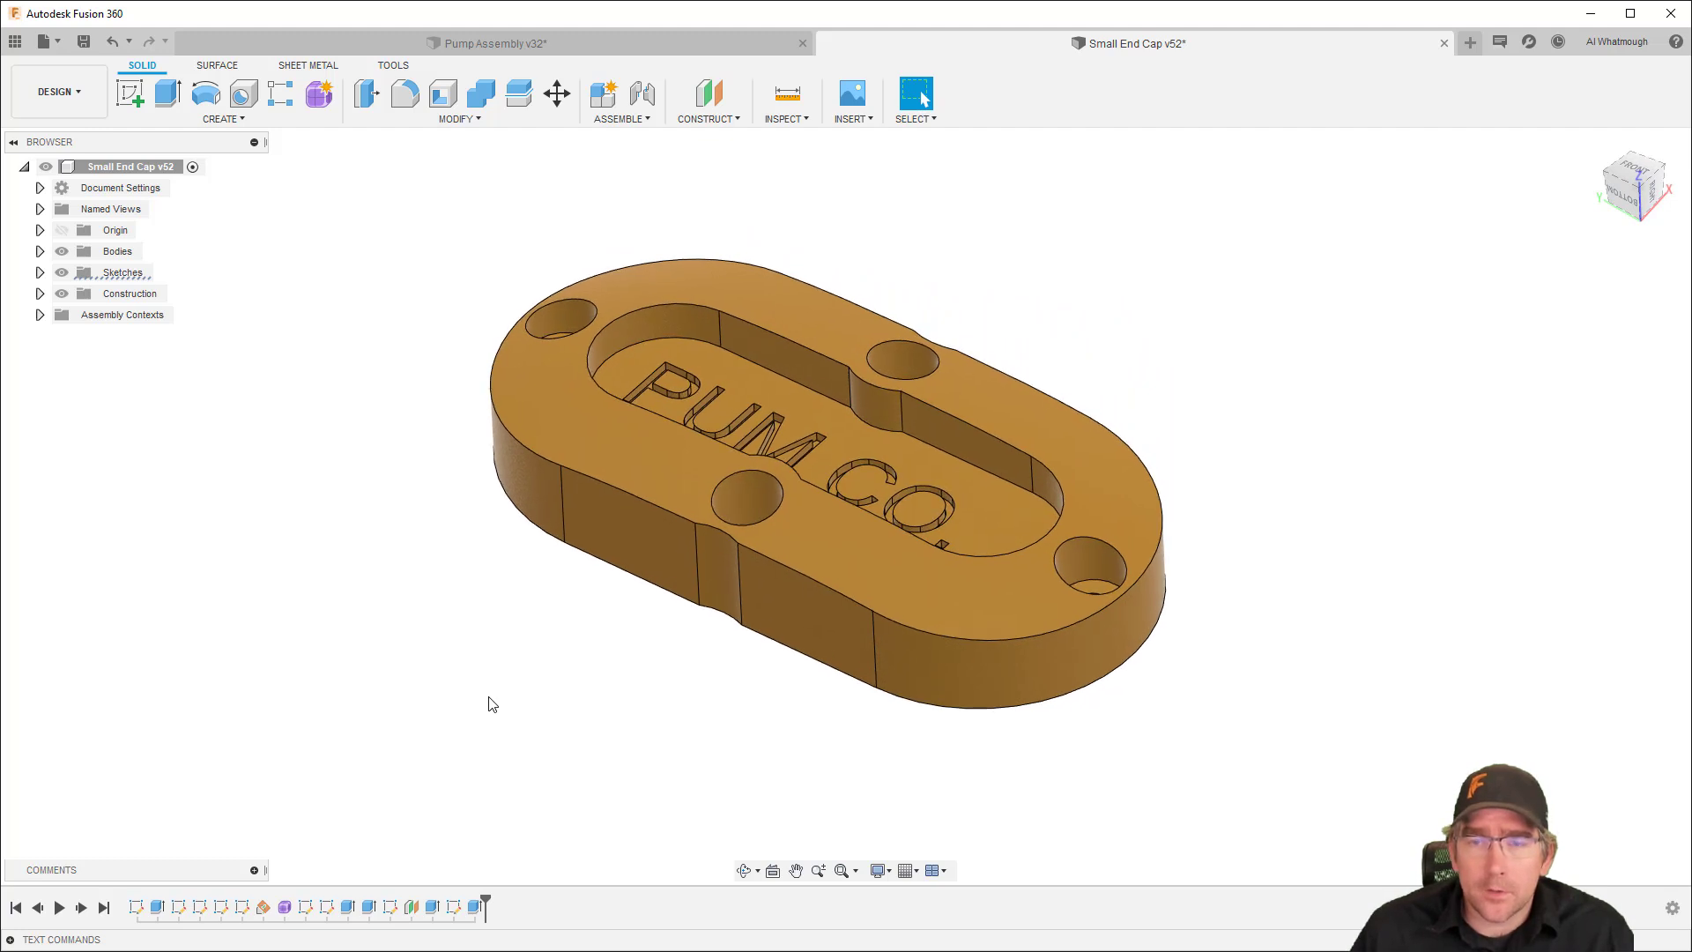
# Save the end cap and derive the whole Small End Cap component, with its bodies, sketches and construction, into a new design
pyautogui.click(235, 119)
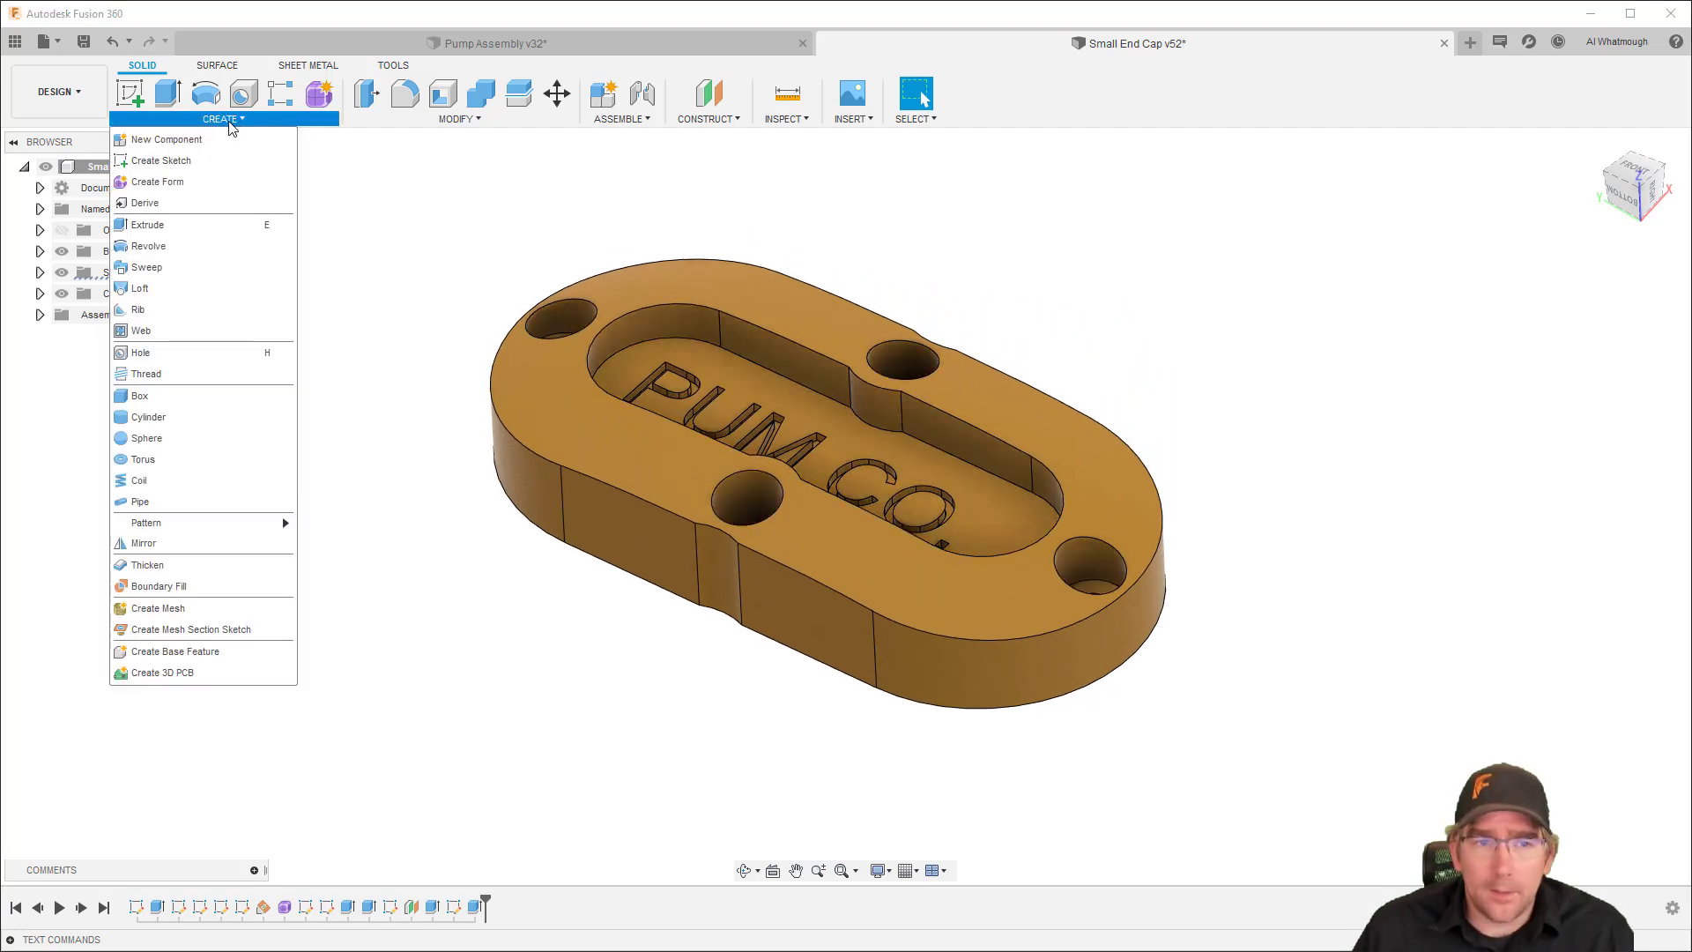
pyautogui.click(193, 205)
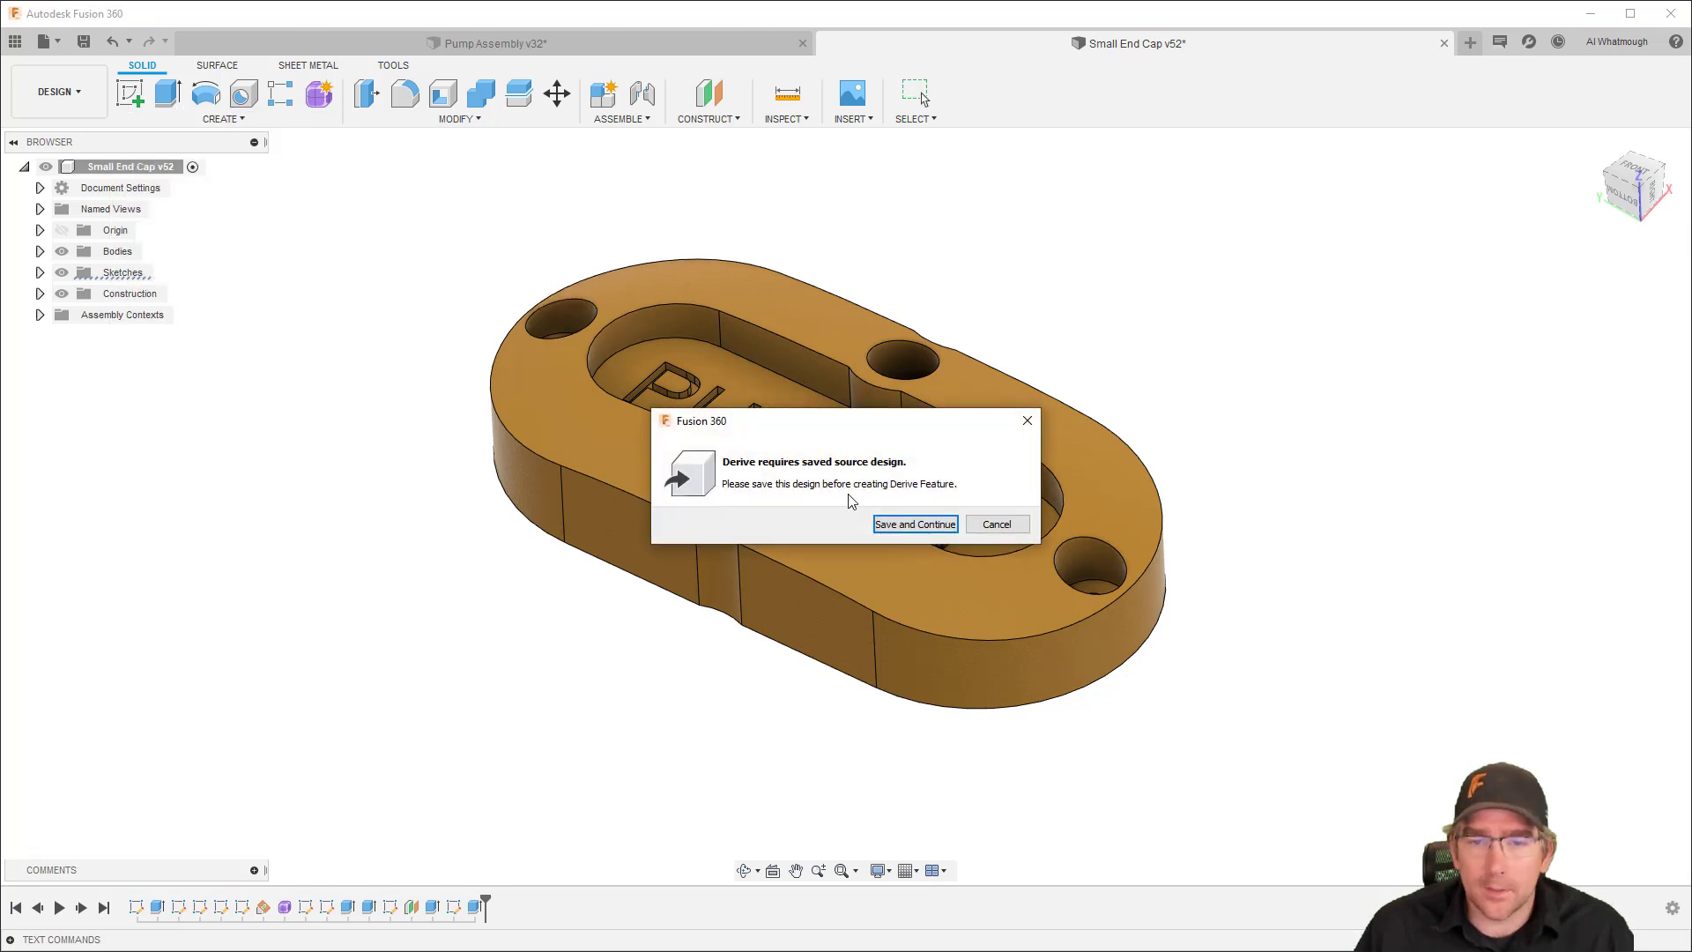
pyautogui.click(915, 523)
pyautogui.click(856, 520)
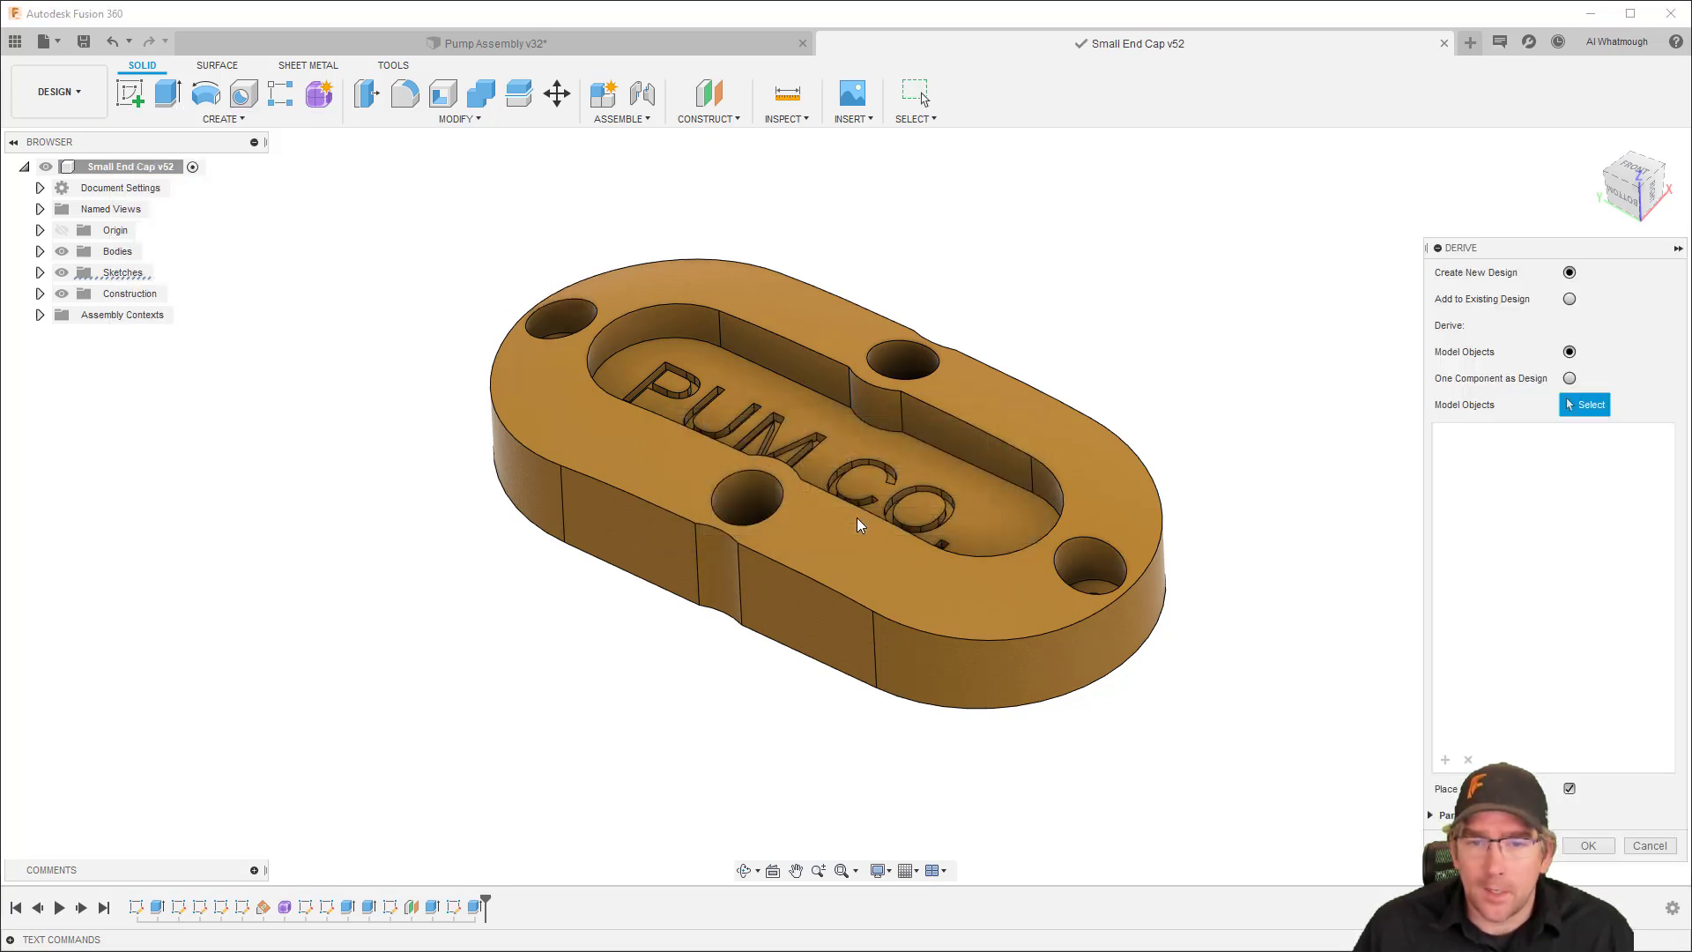
pyautogui.click(131, 169)
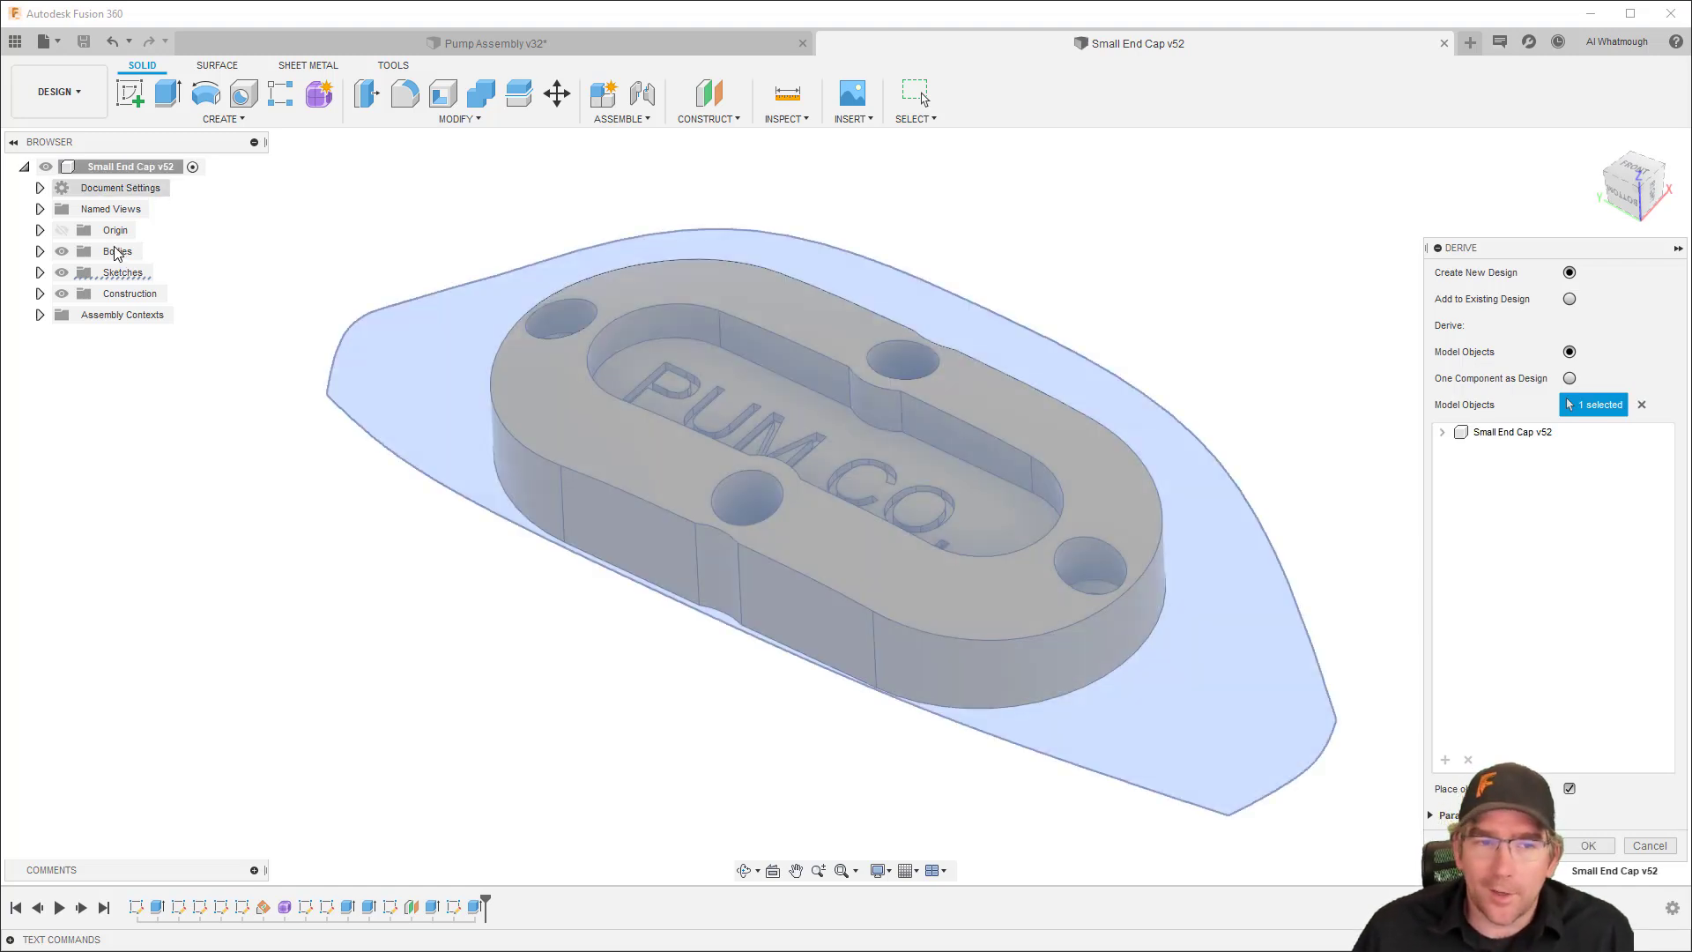
pyautogui.click(1442, 432)
pyautogui.click(1460, 450)
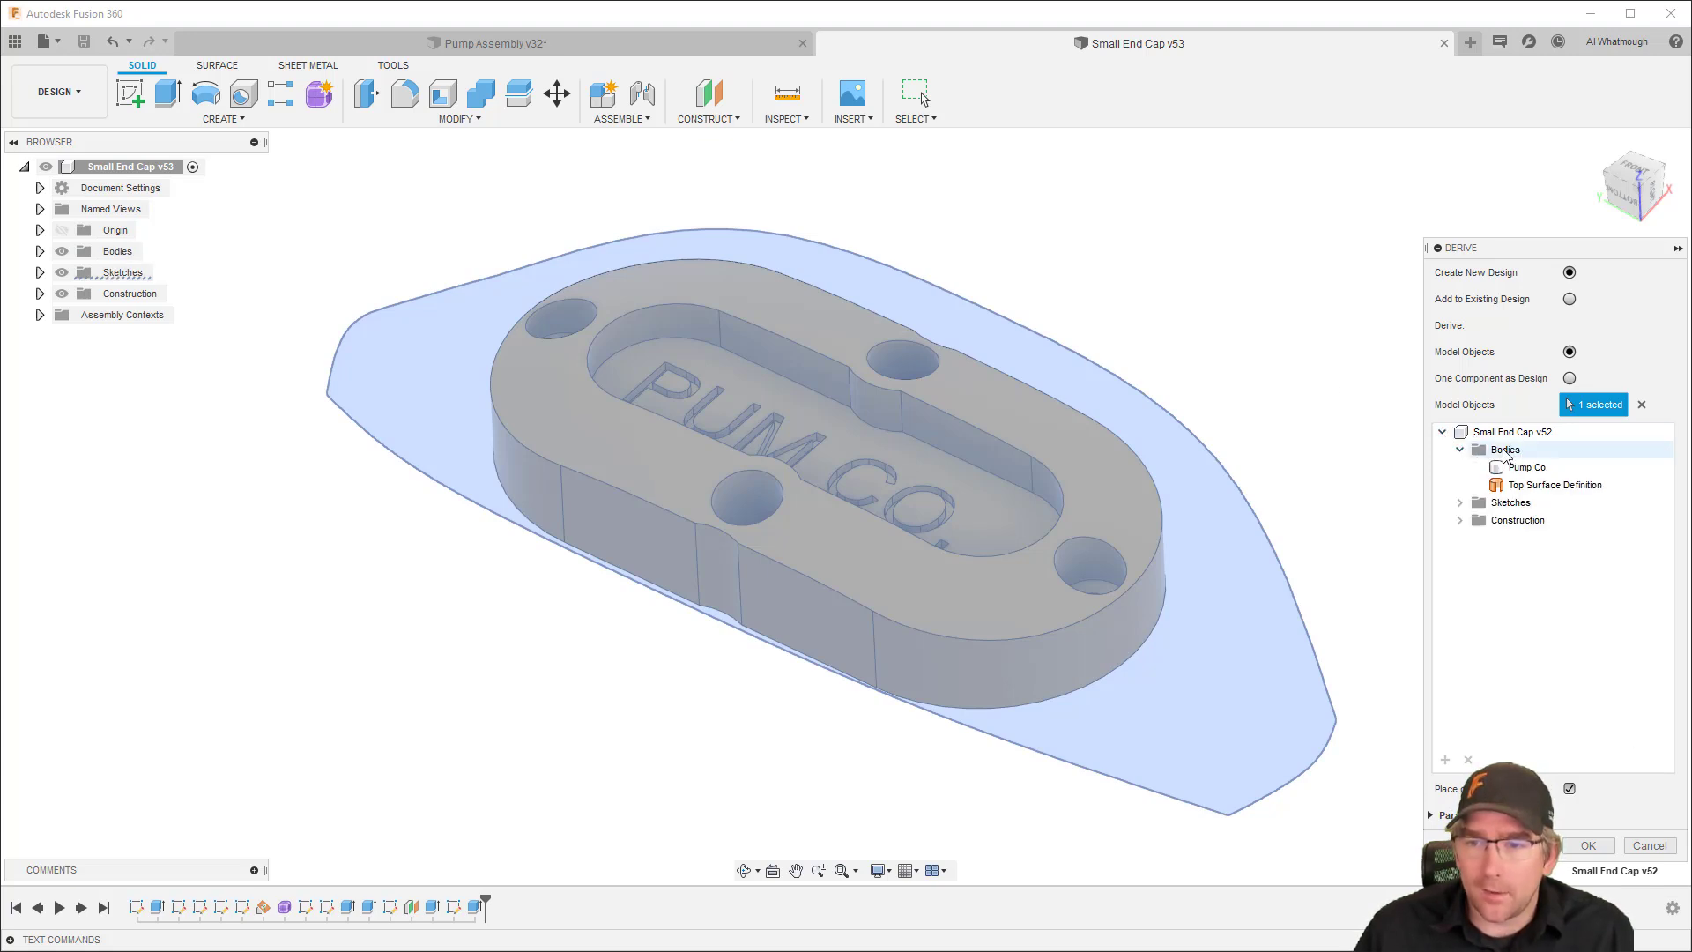
pyautogui.click(1461, 503)
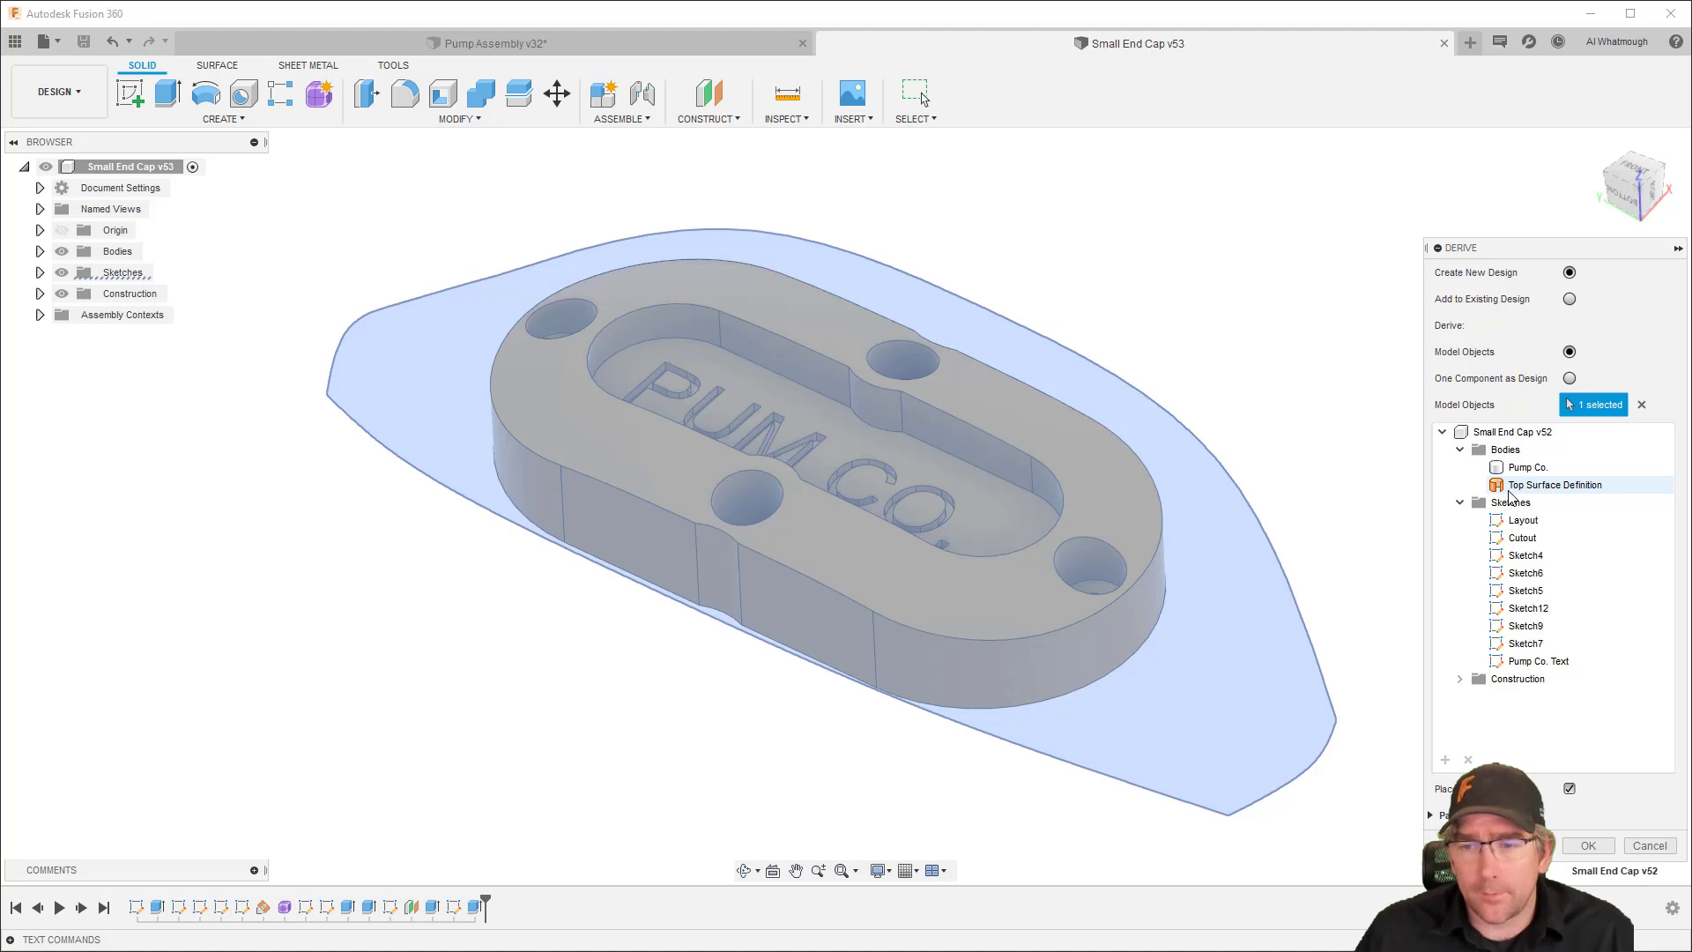
pyautogui.click(1591, 846)
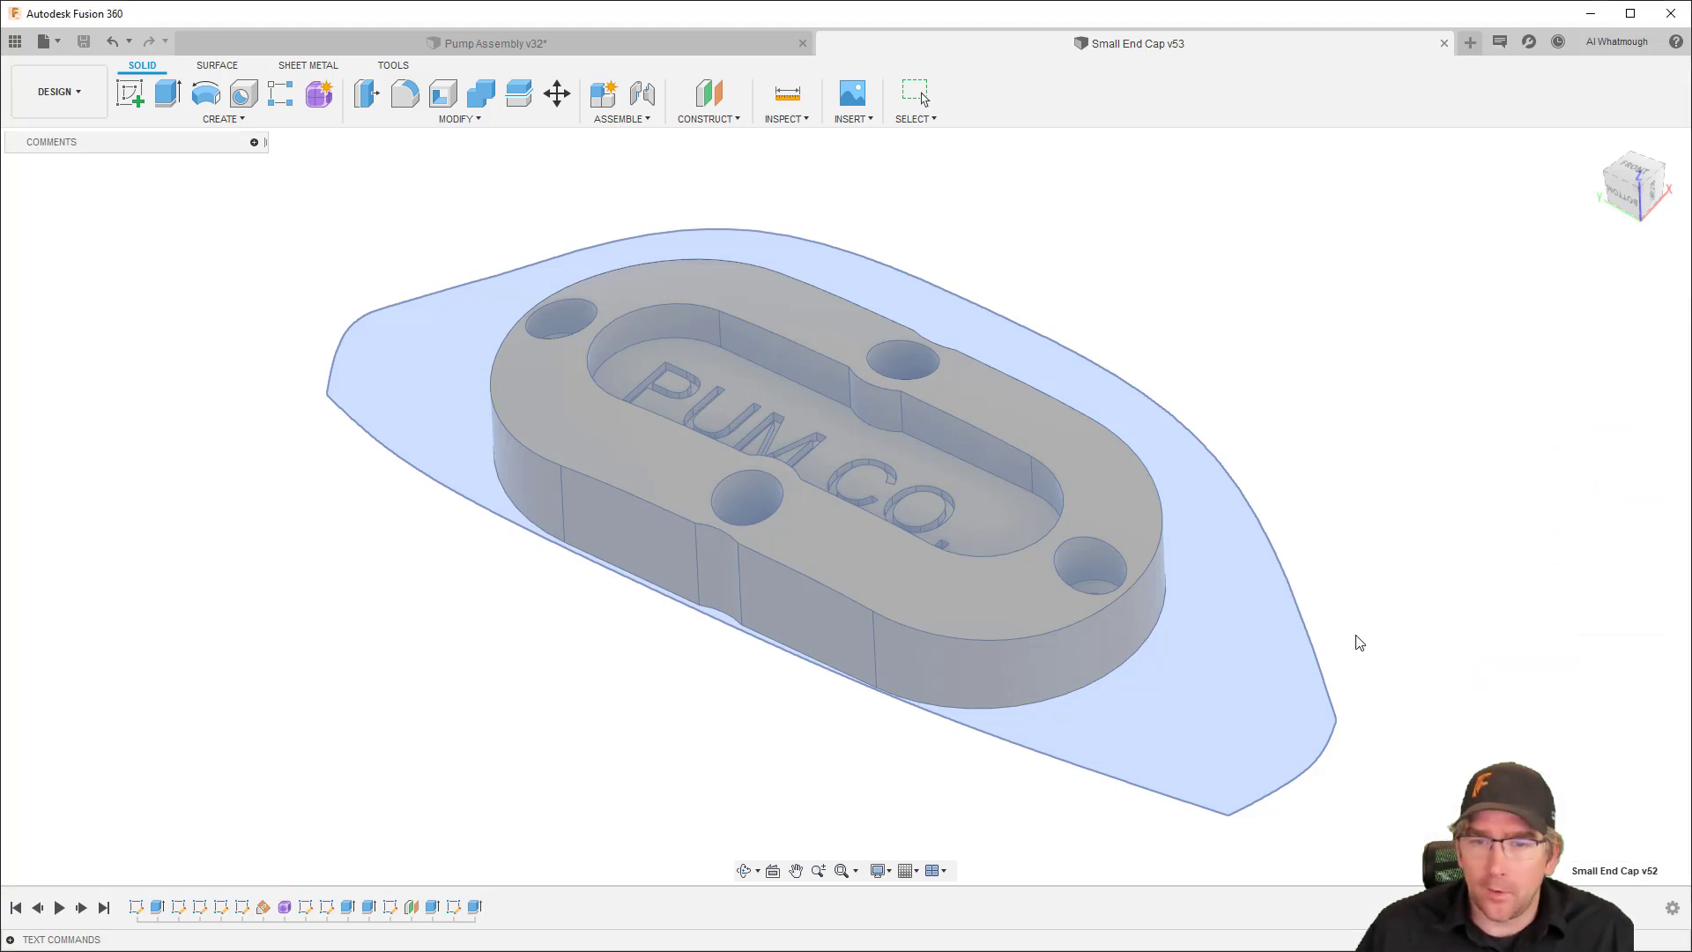
pyautogui.keyDown('shift'); pyautogui.moveTo(1318, 370); pyautogui.dragTo(1181, 382, button='middle'); pyautogui.keyUp('shift')
pyautogui.press('F6')
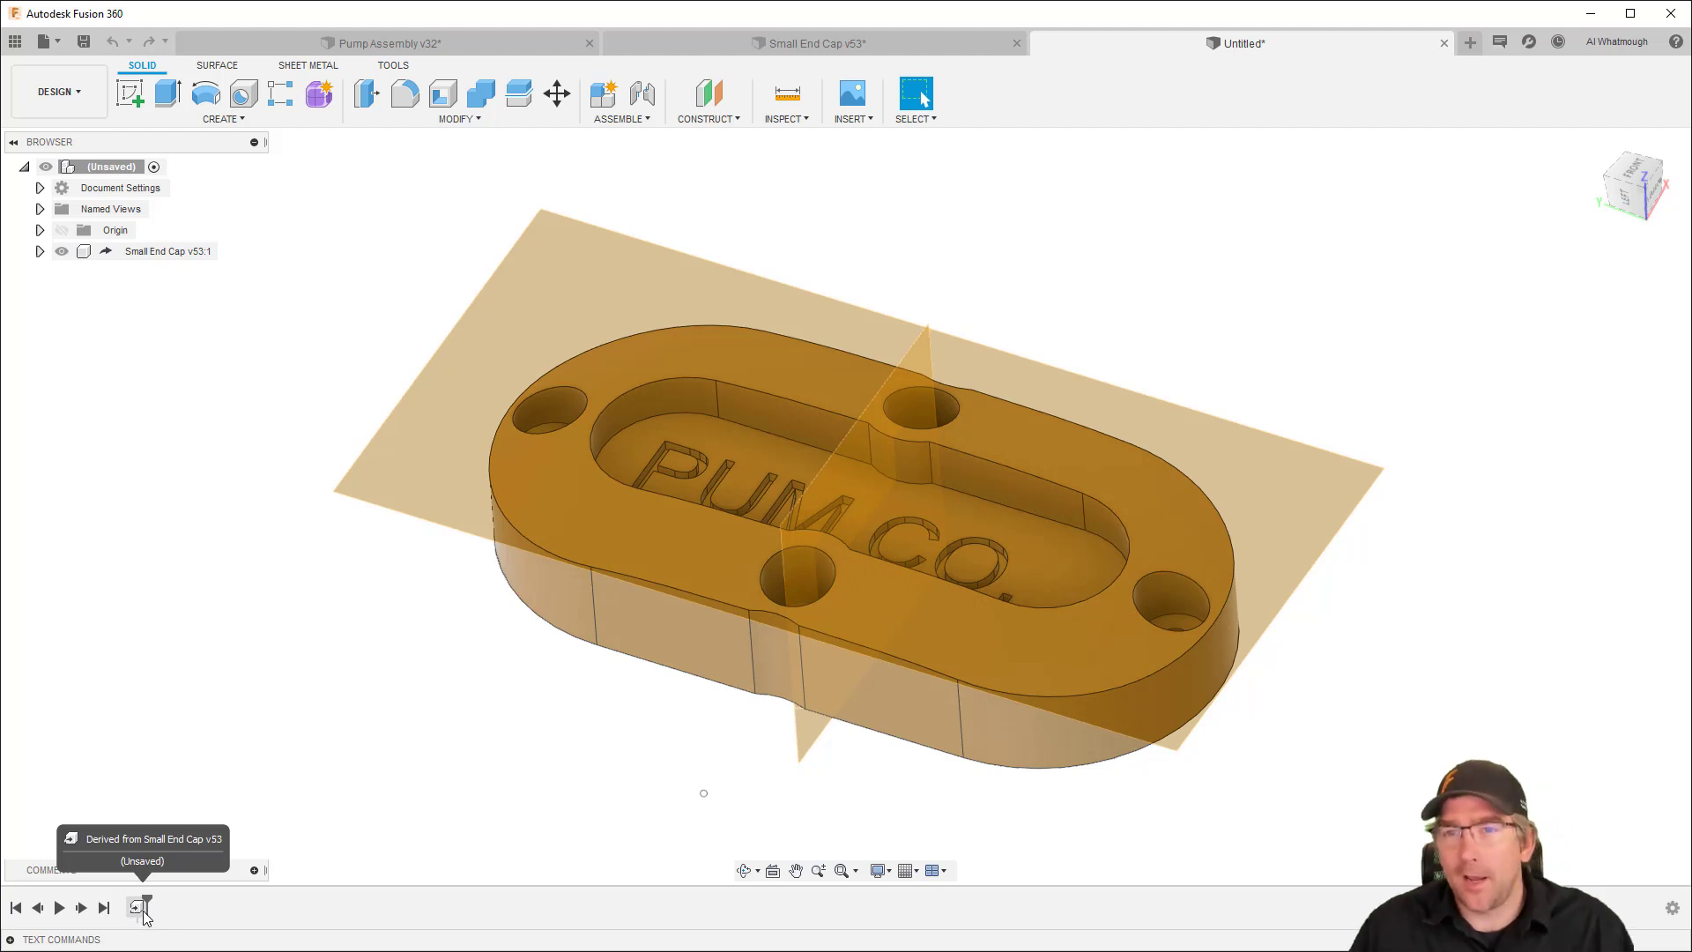
# Save the derived design as "Small End CAP - MFG" in the MFG Plan folder
pyautogui.click(84, 43)
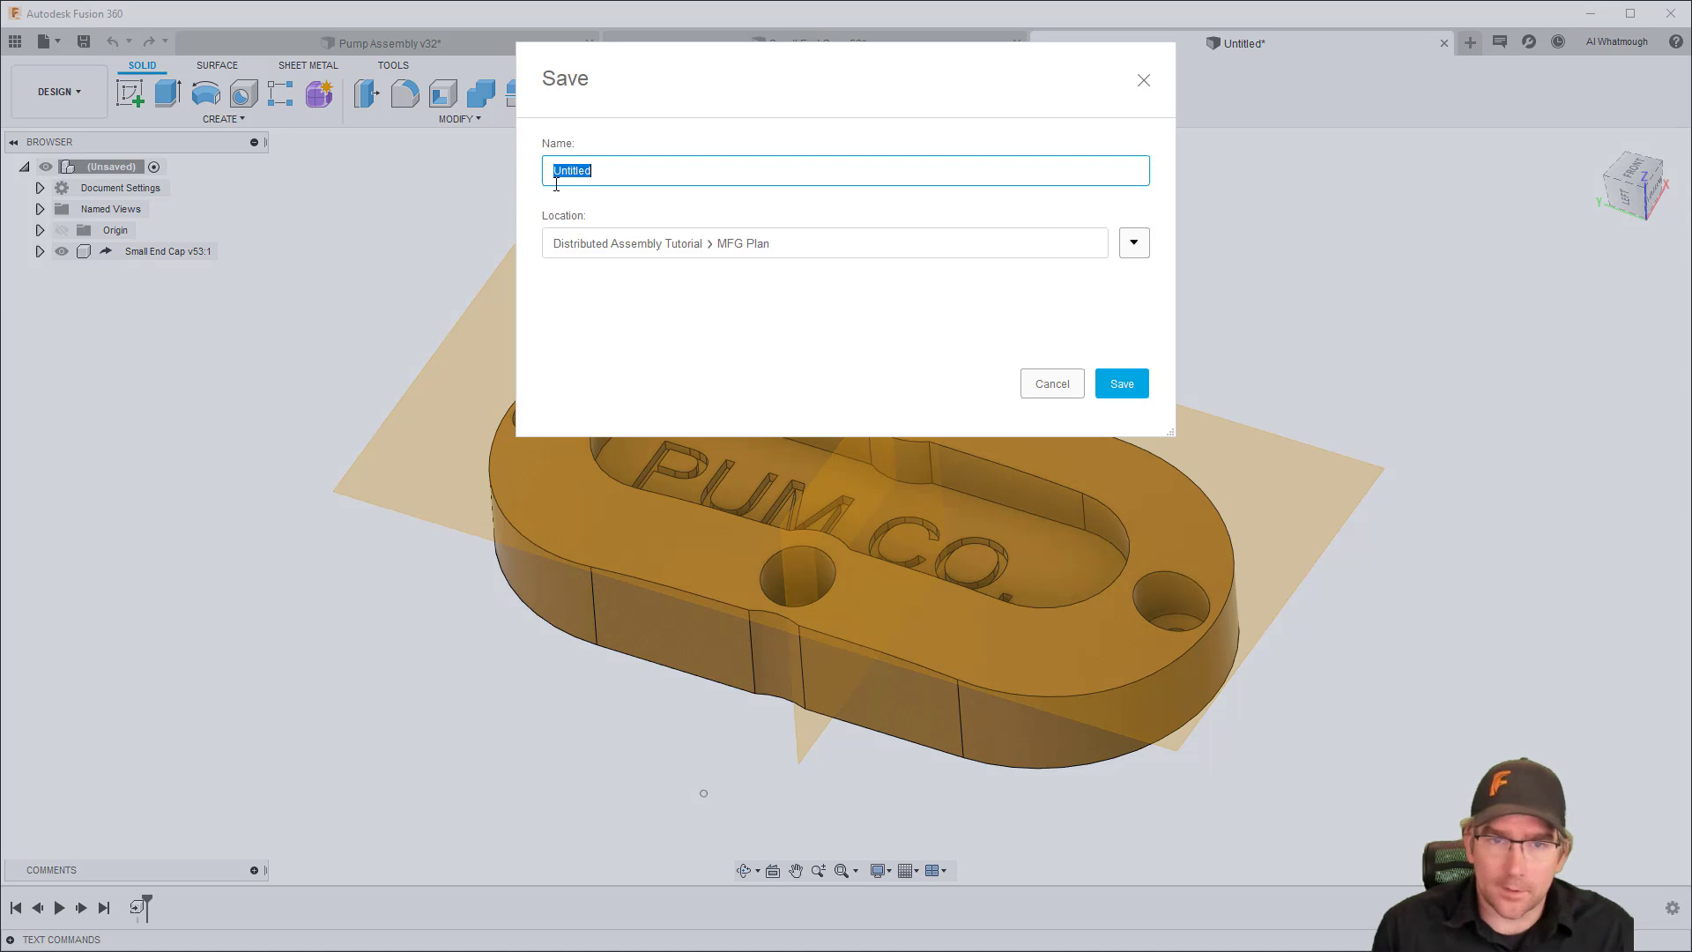
pyautogui.write('Small End CAP - MFG')
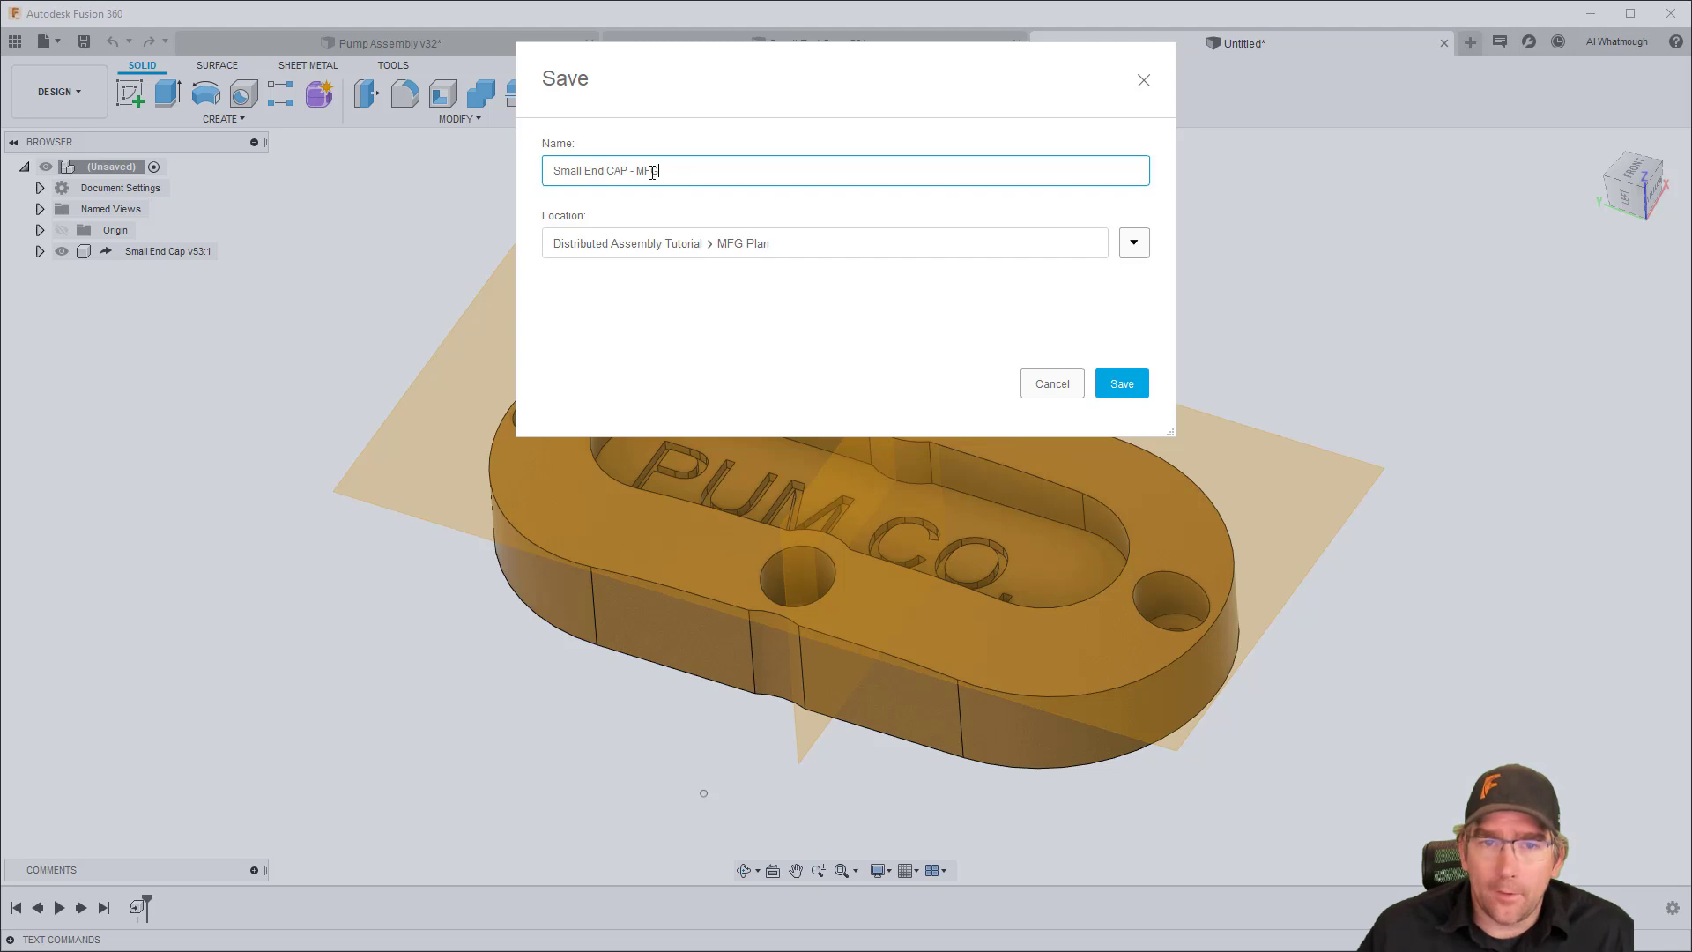
pyautogui.click(1119, 384)
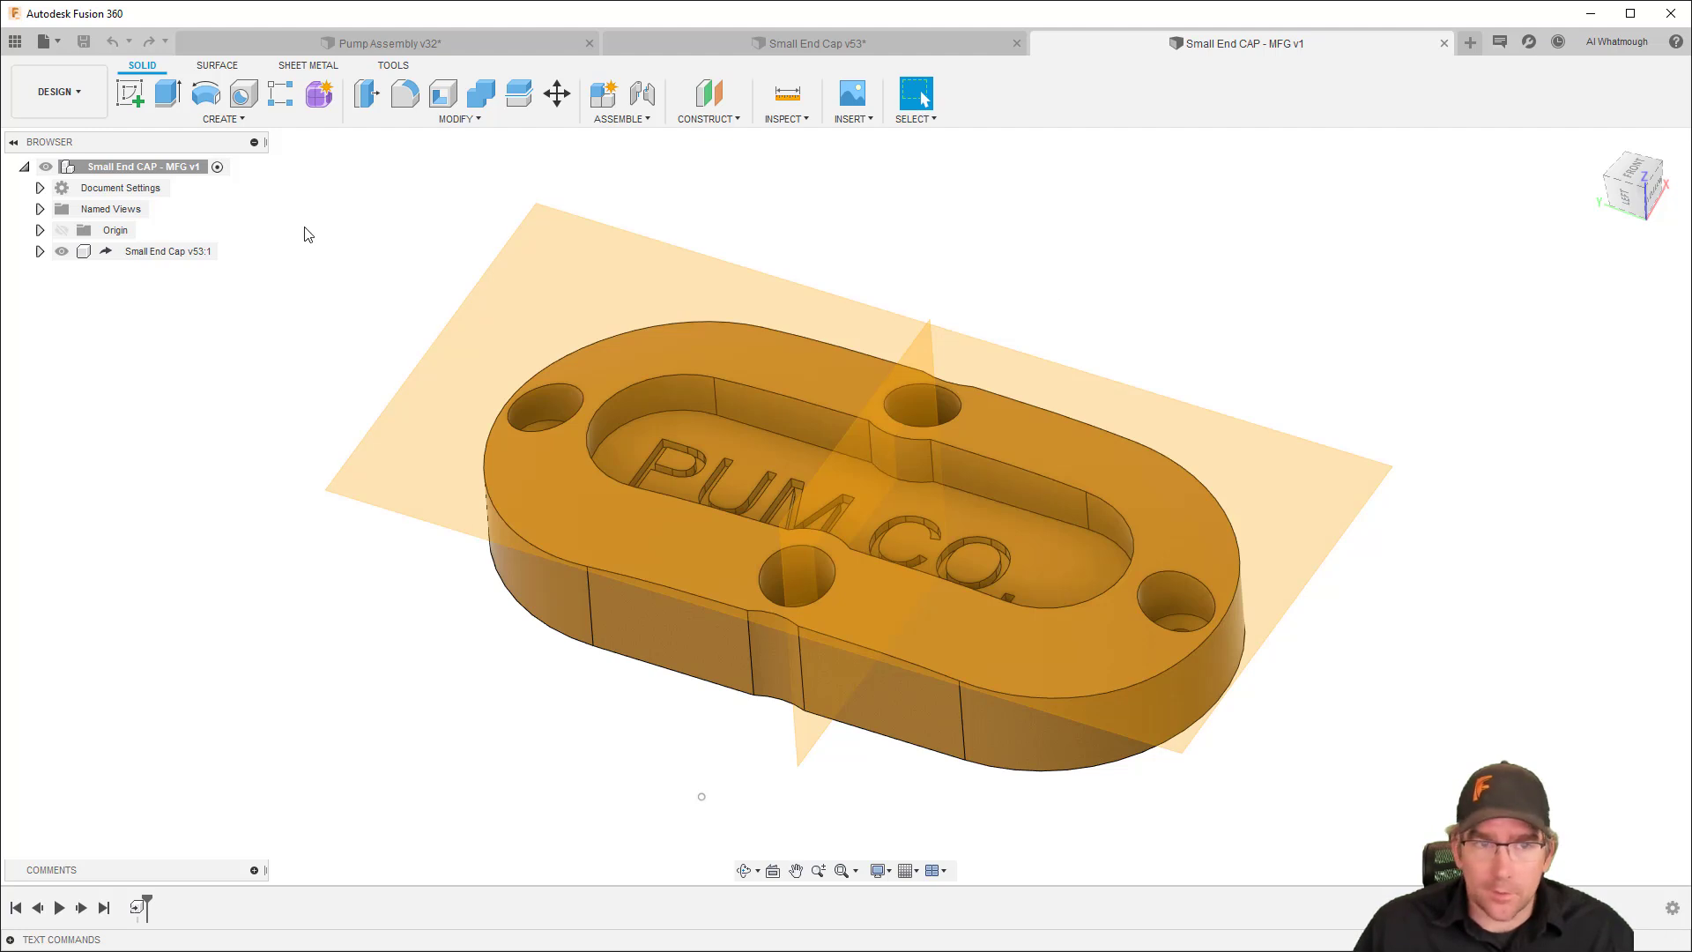
# Create a milling setup for manufacturing, with X along the cap's long straight edge and the origin at the stock's lower far-left corner
pyautogui.click(57, 91)
pyautogui.click(84, 318)
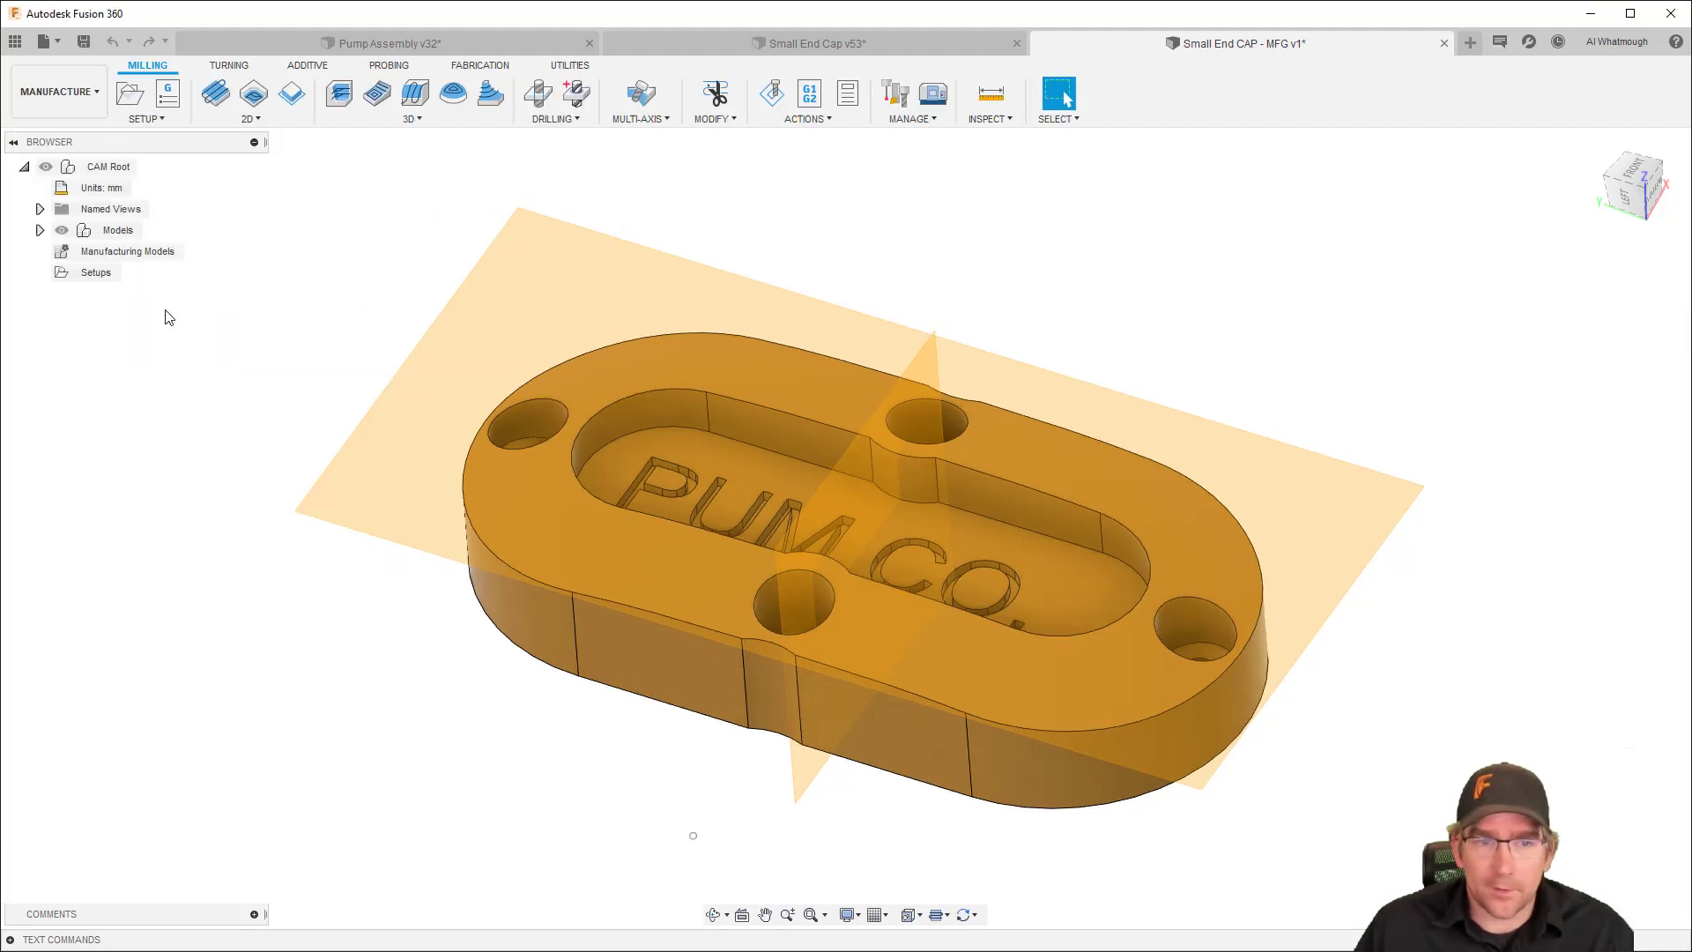
pyautogui.click(130, 94)
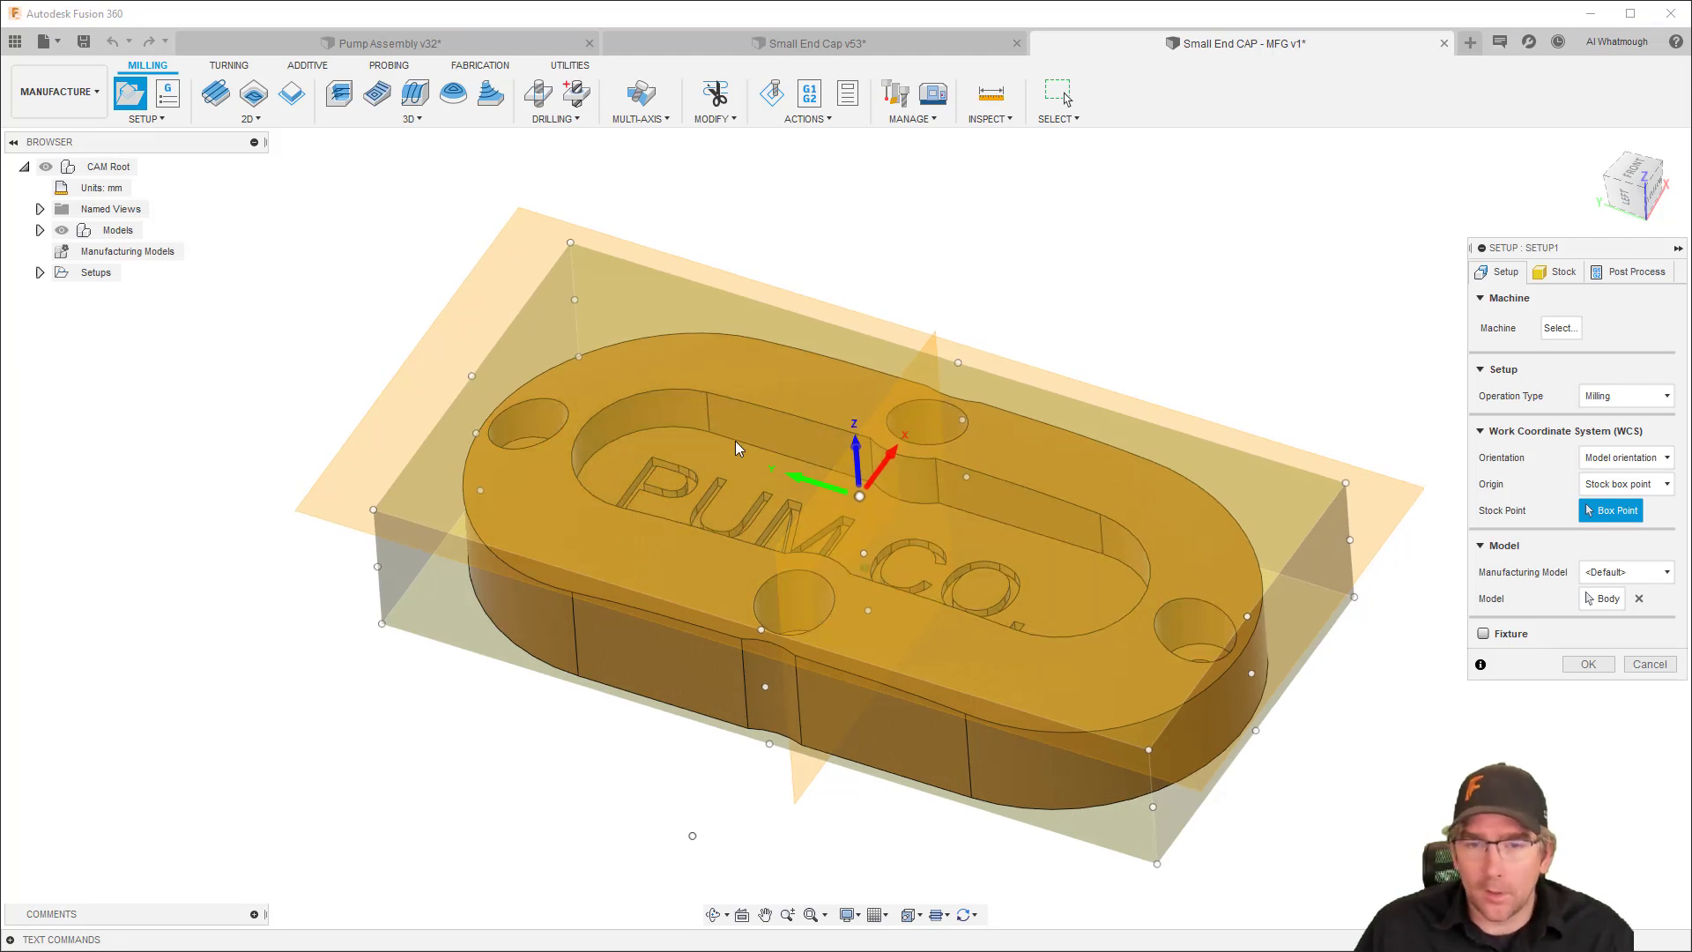
pyautogui.click(877, 490)
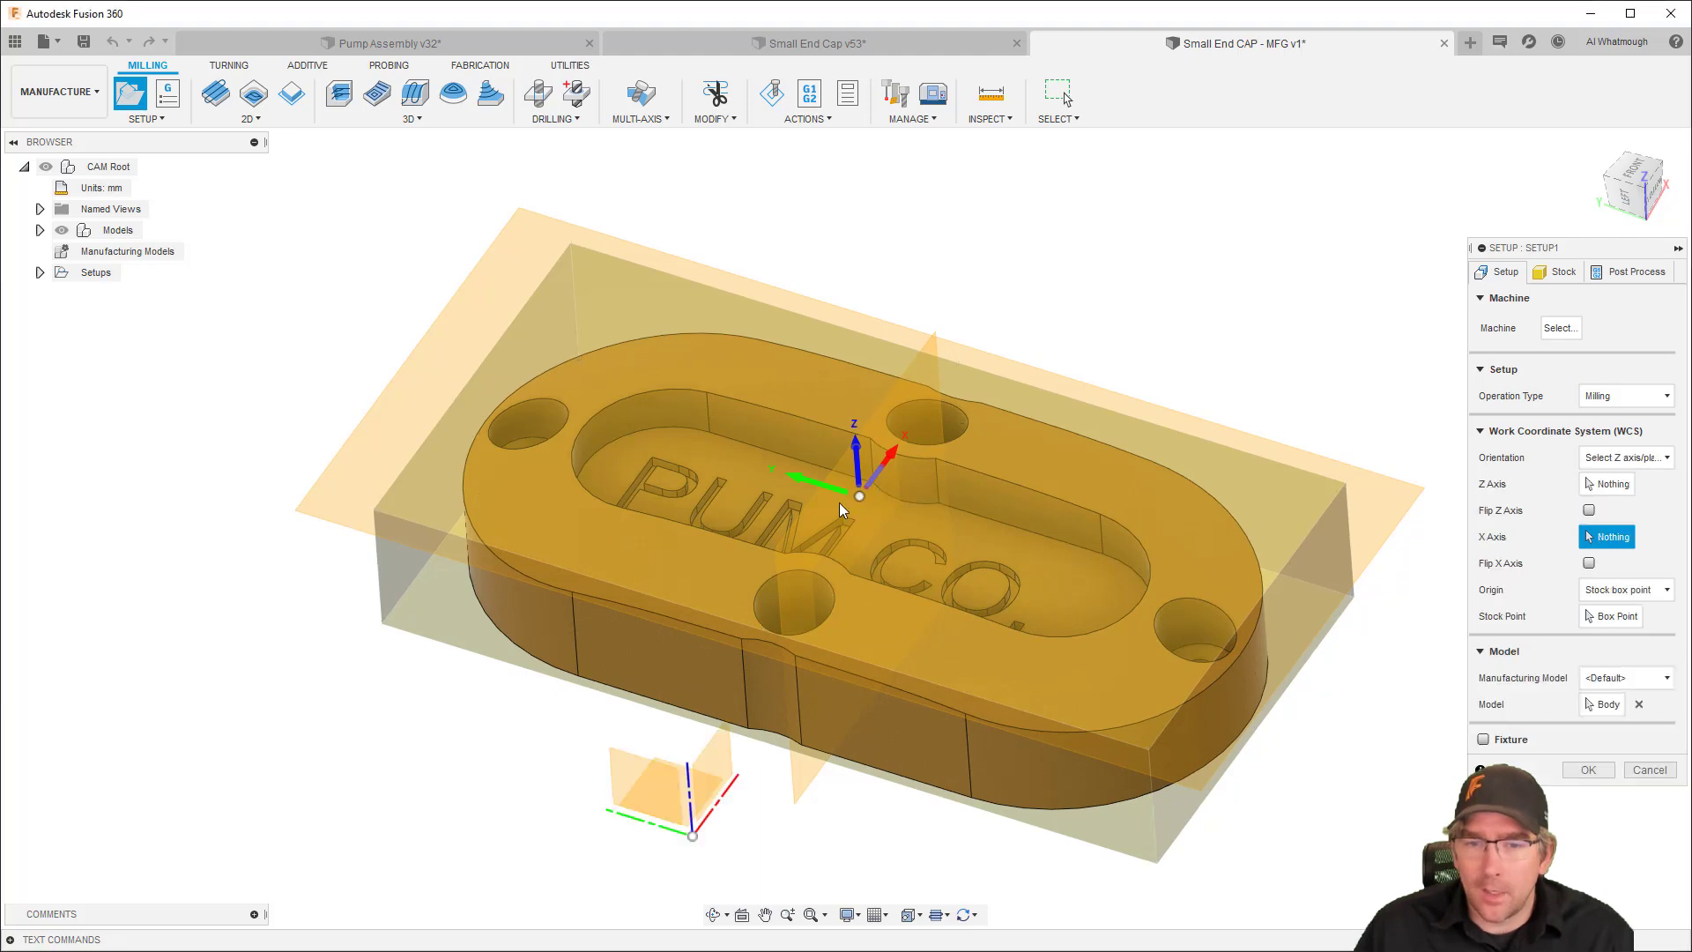
pyautogui.click(679, 712)
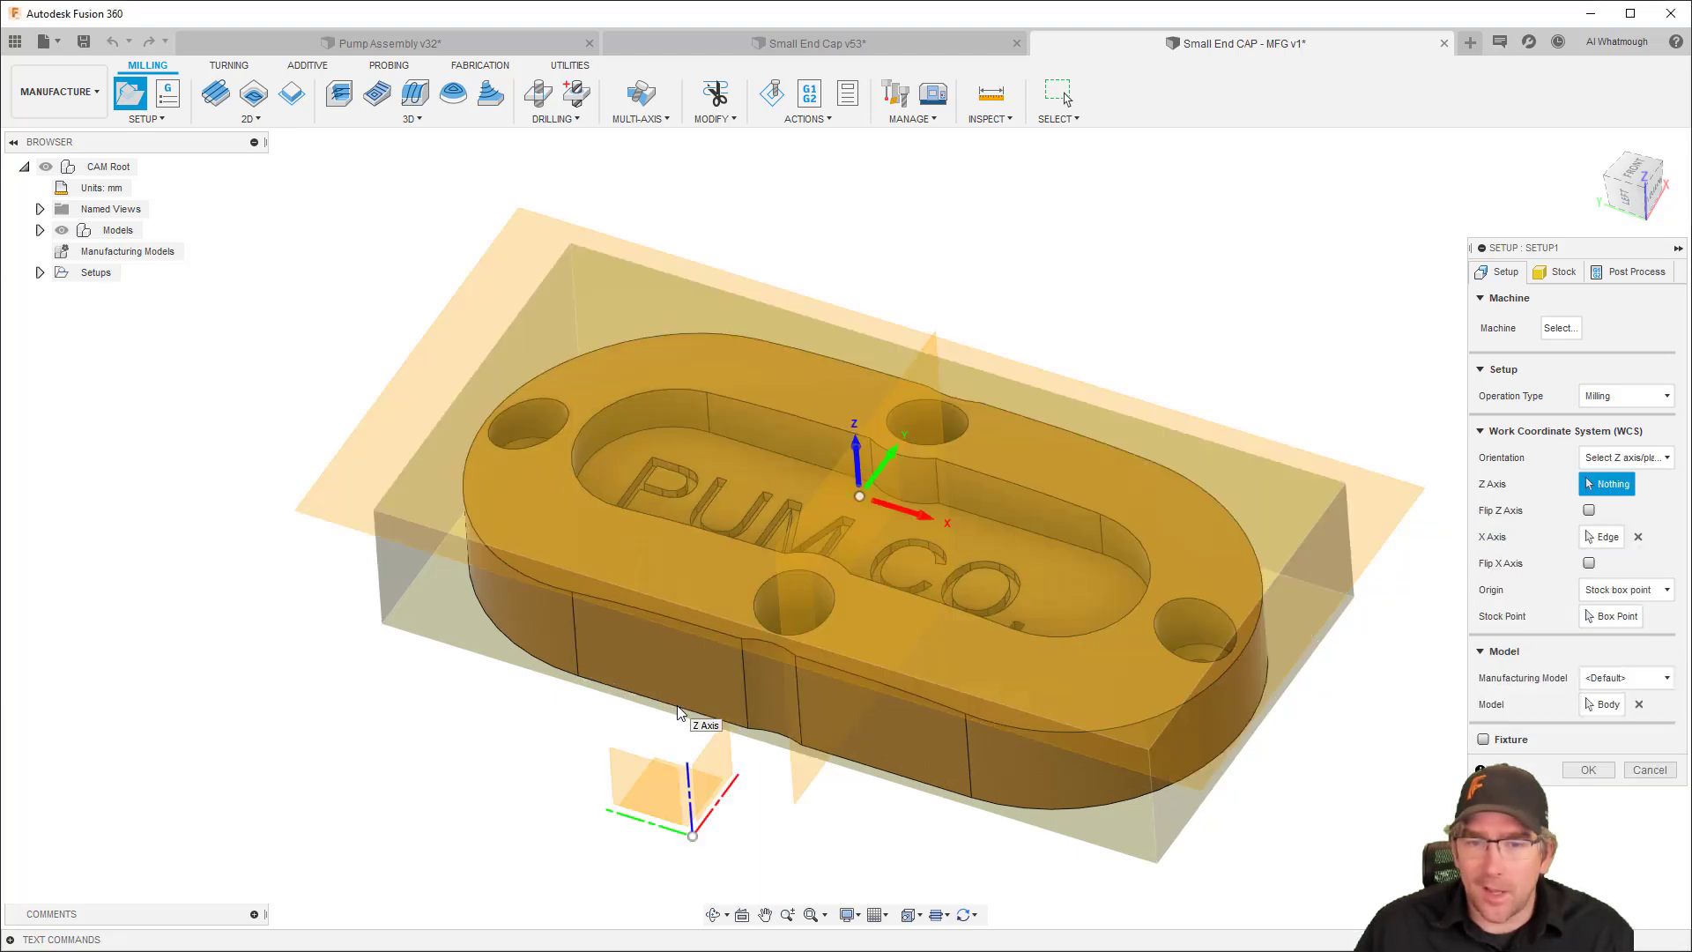
pyautogui.click(861, 498)
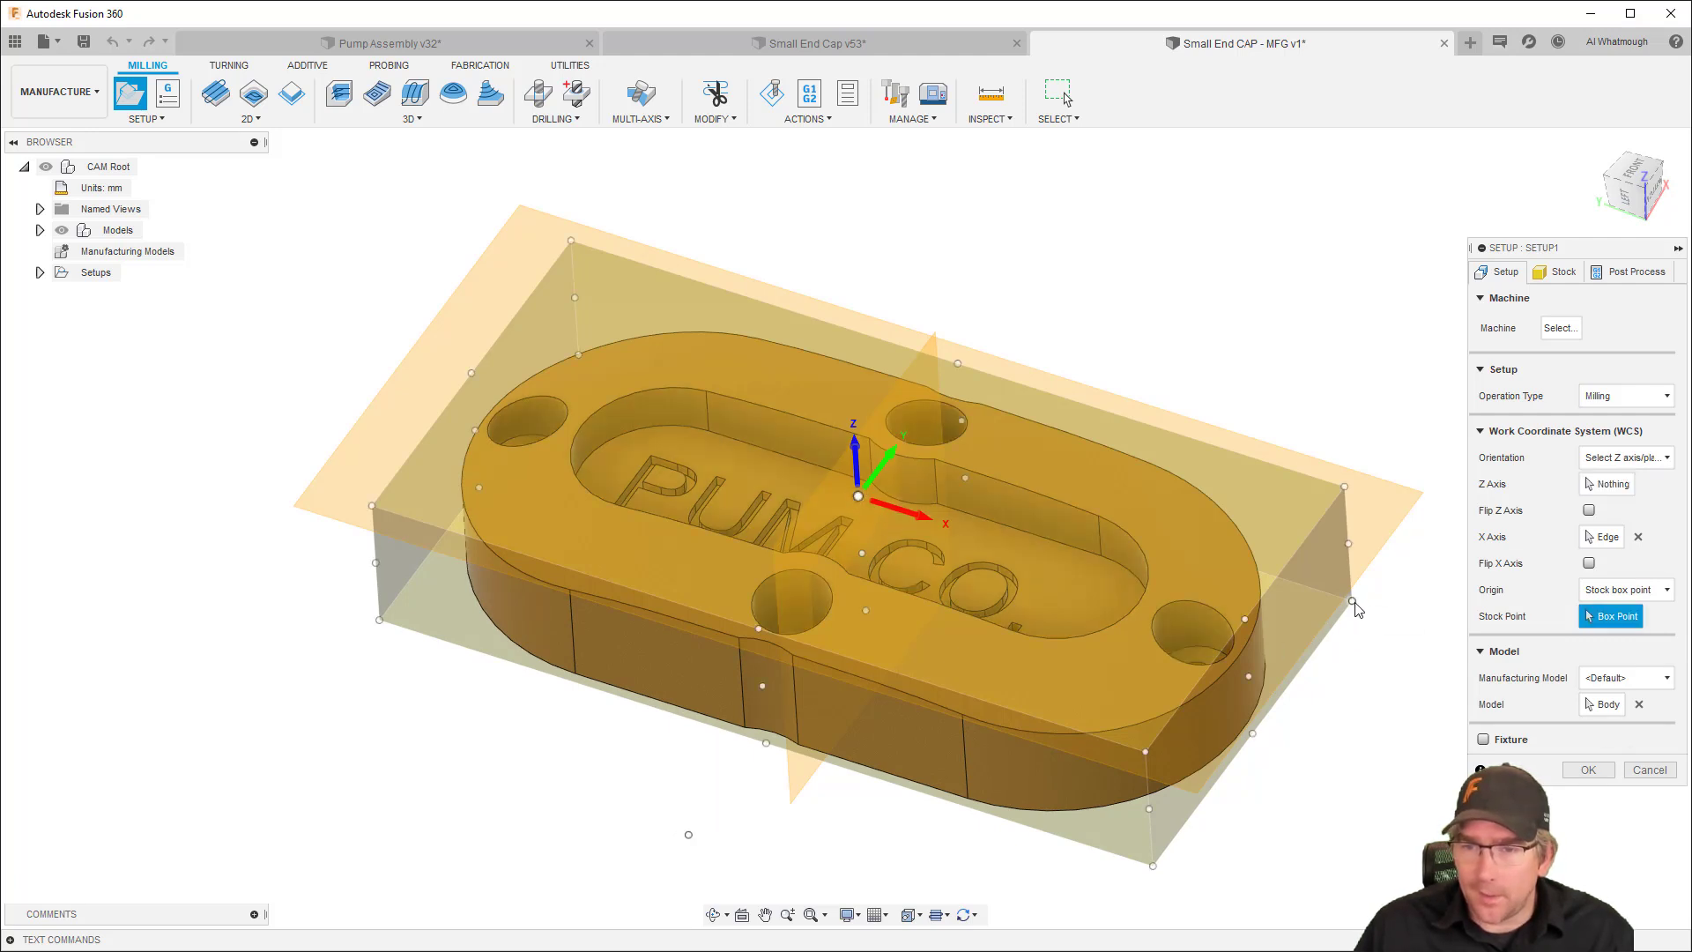
pyautogui.click(578, 354)
pyautogui.keyDown('shift'); pyautogui.moveTo(583, 365); pyautogui.dragTo(401, 515, button='middle'); pyautogui.keyUp('shift')
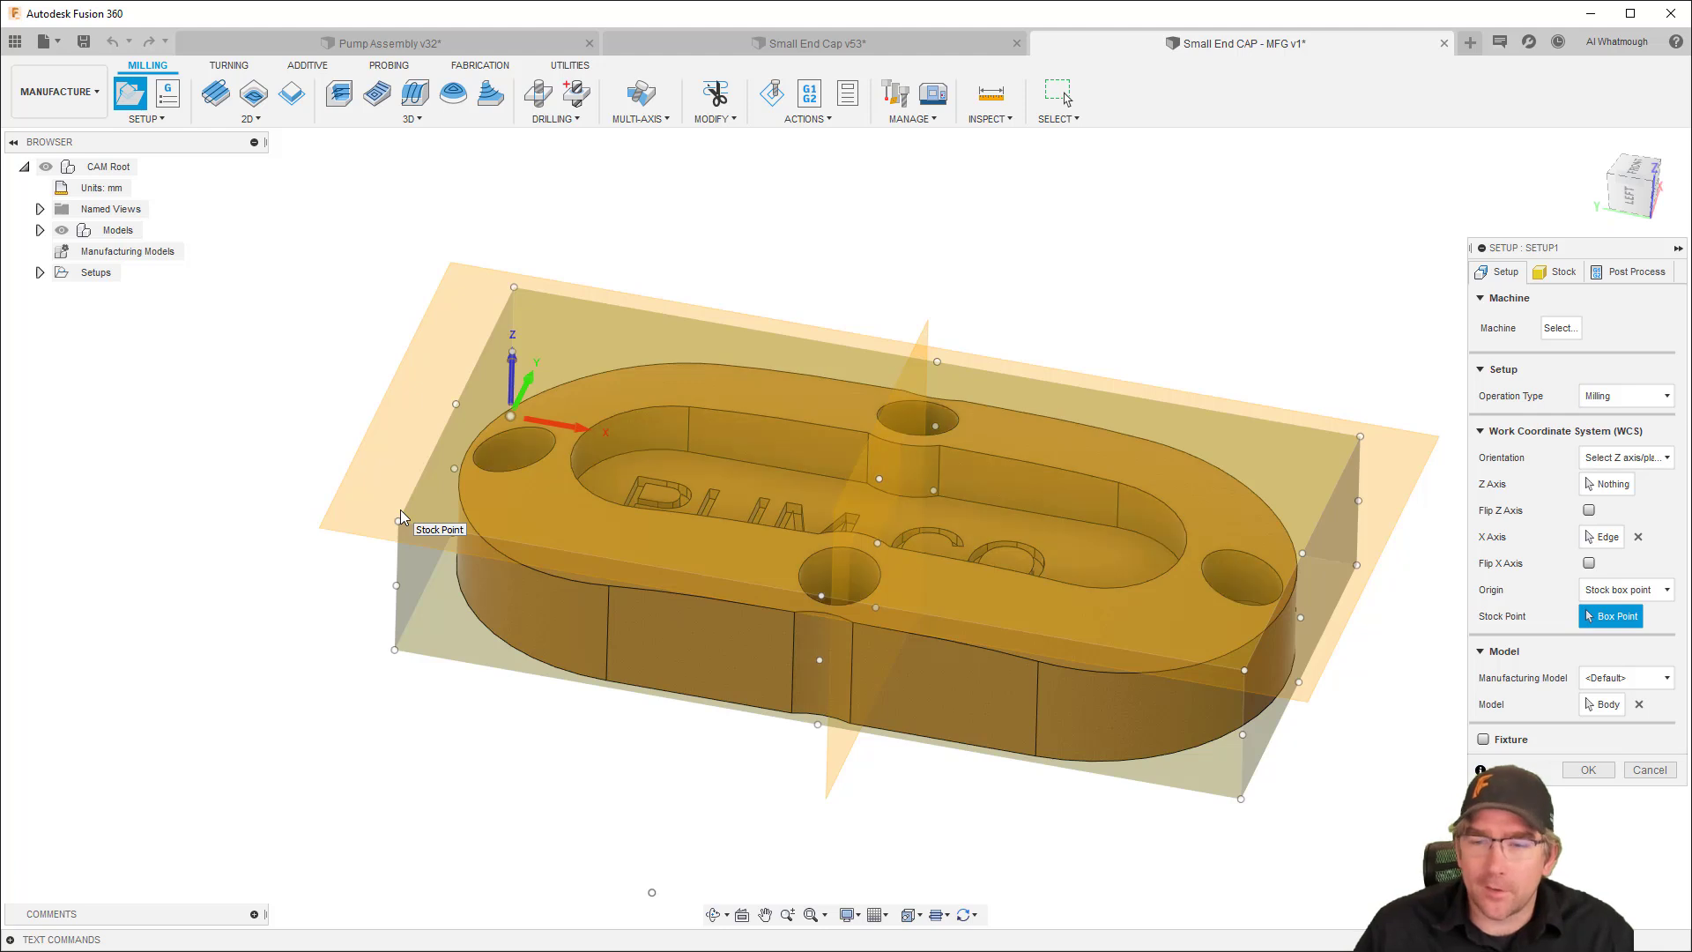
# Set the setup's stock bottom offset to 5 mm and finish the setup
pyautogui.click(1557, 272)
pyautogui.moveTo(1611, 429); pyautogui.dragTo(1551, 425)
pyautogui.write('5')
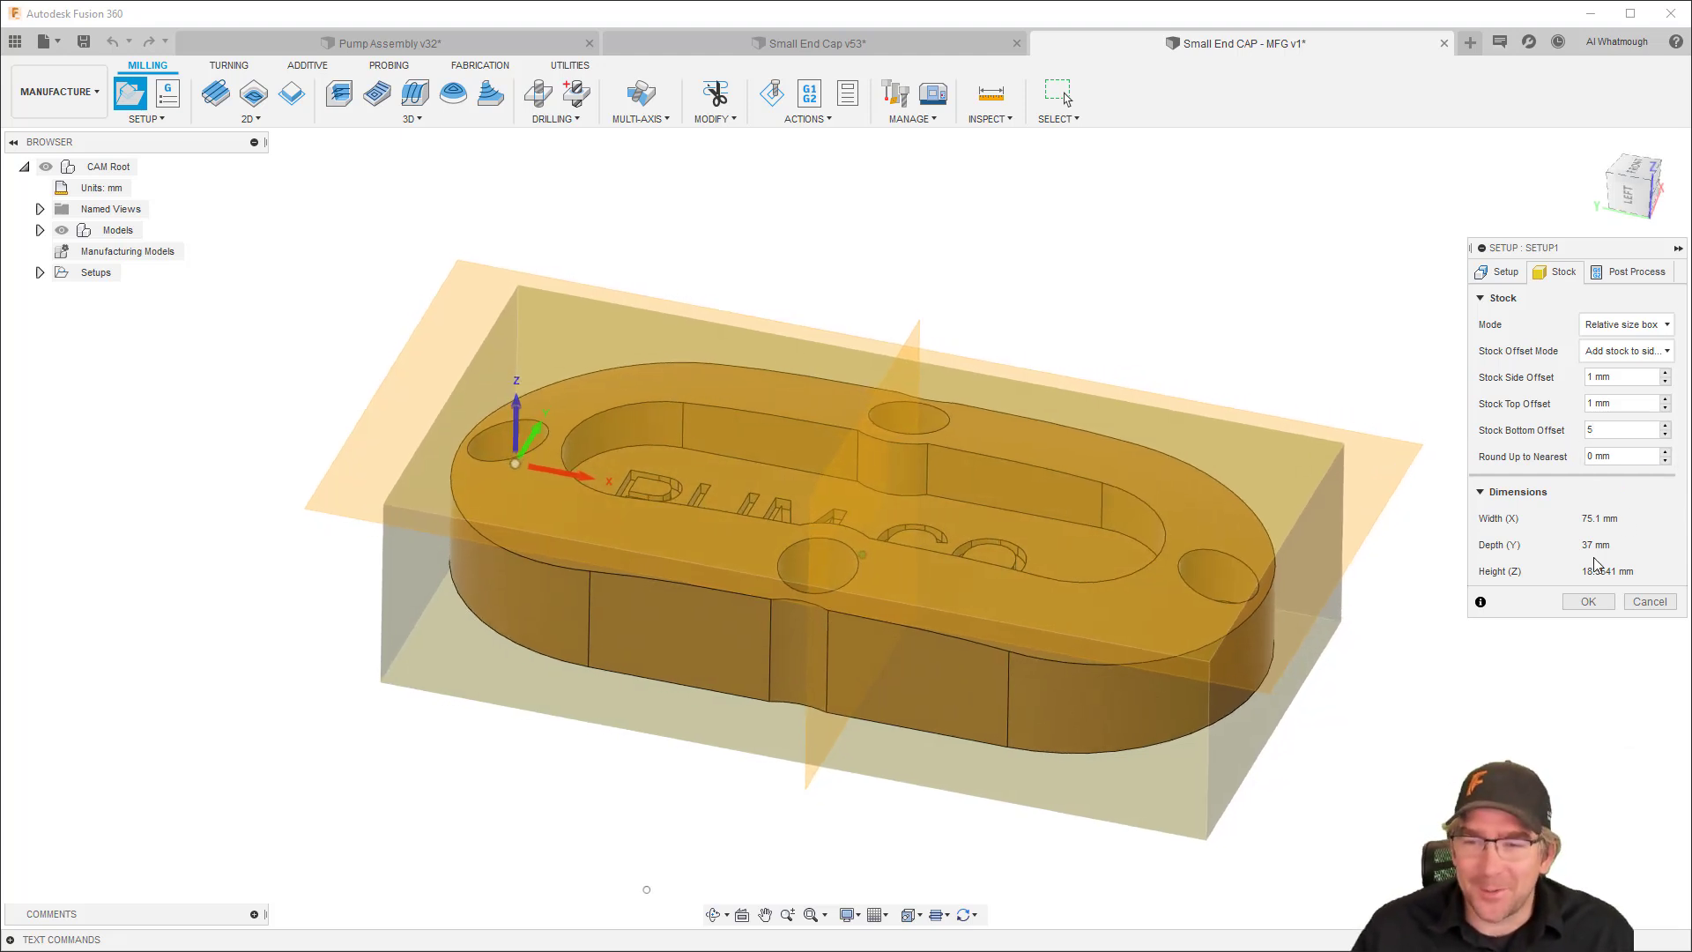
pyautogui.click(1588, 602)
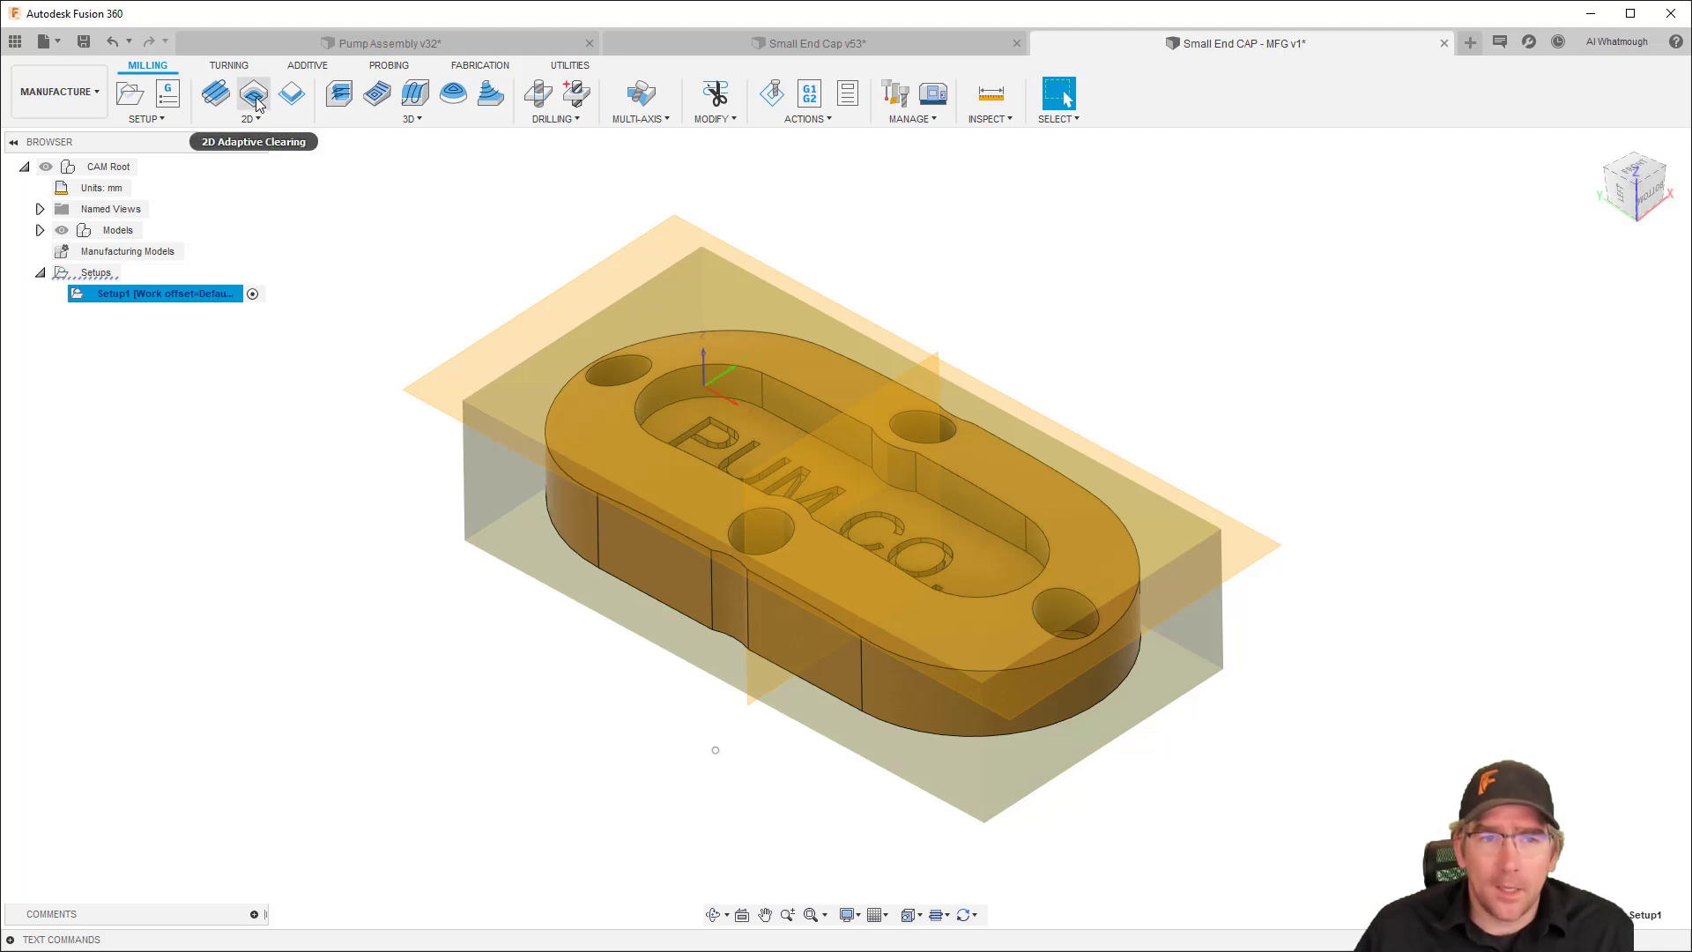
# Add a 3D Adaptive Clearing operation using the 0.25 in bull nose end mill, with the bottom height 2 mm below the model bottom
pyautogui.click(340, 97)
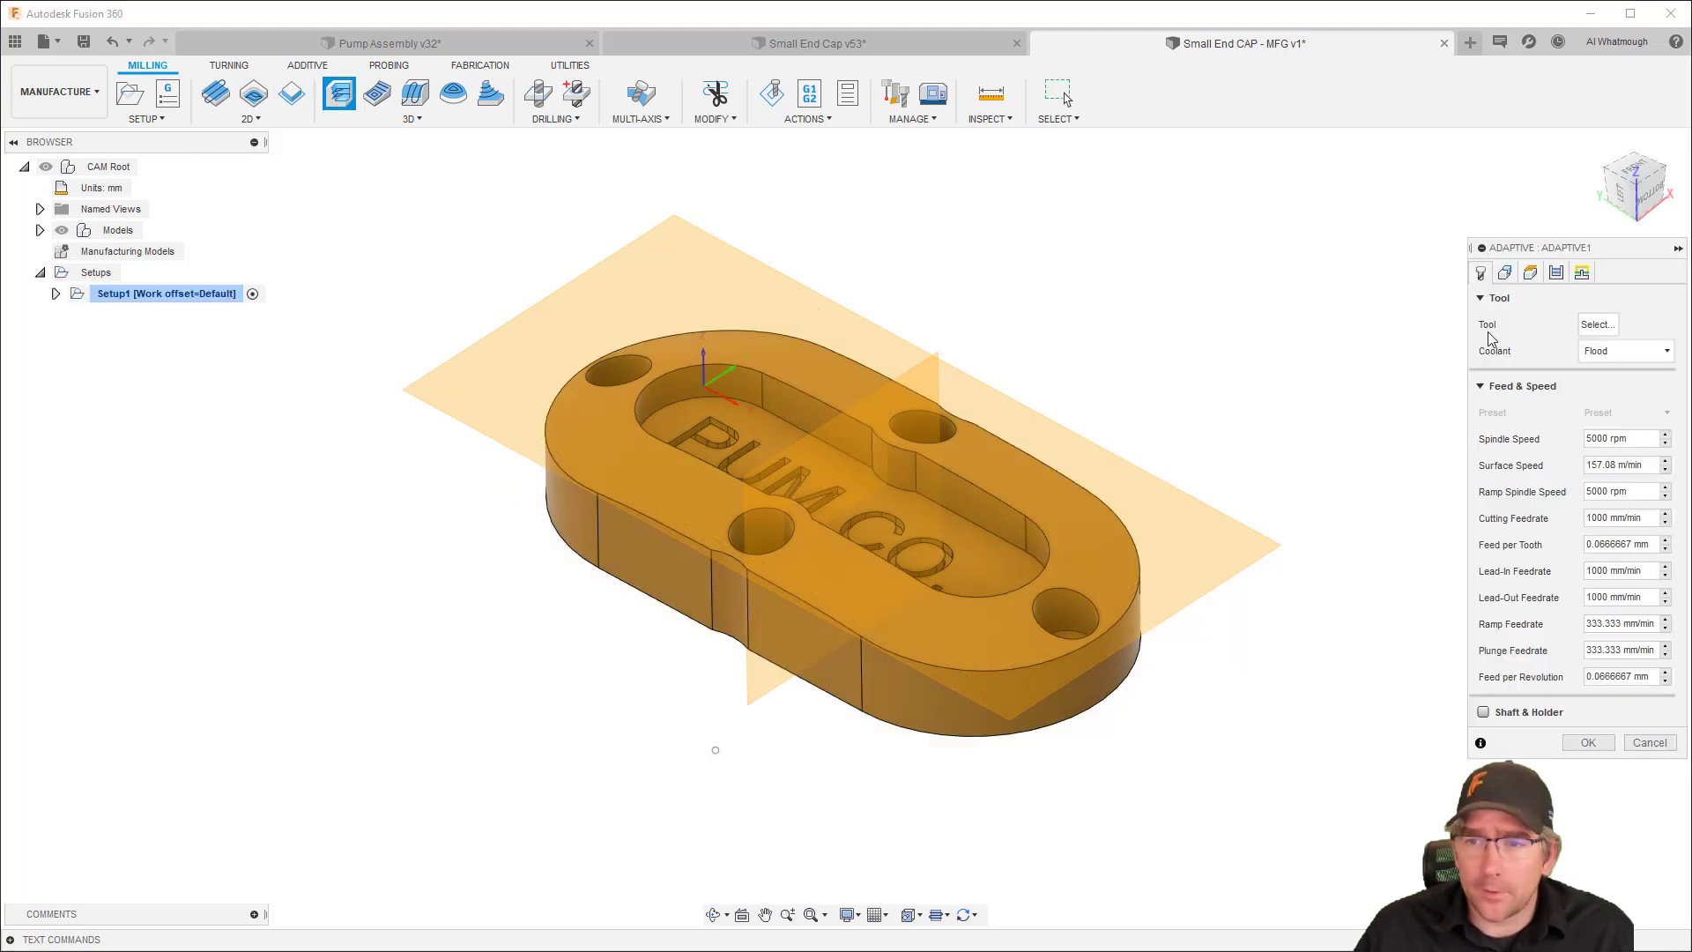
pyautogui.click(1597, 325)
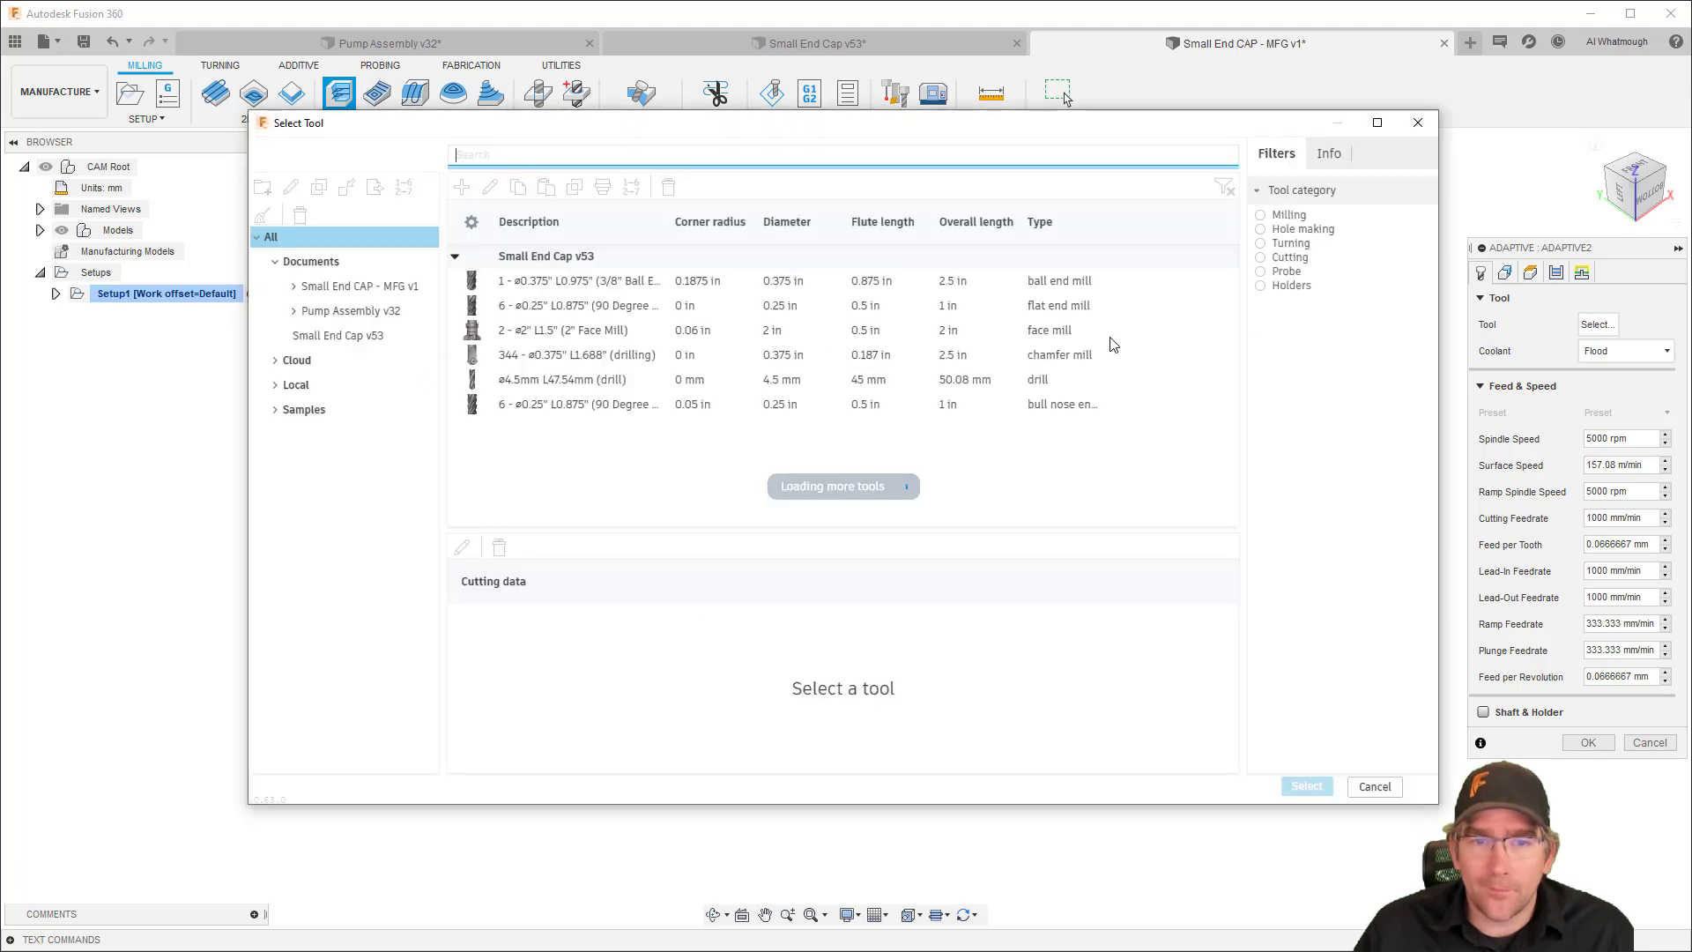
pyautogui.click(602, 404)
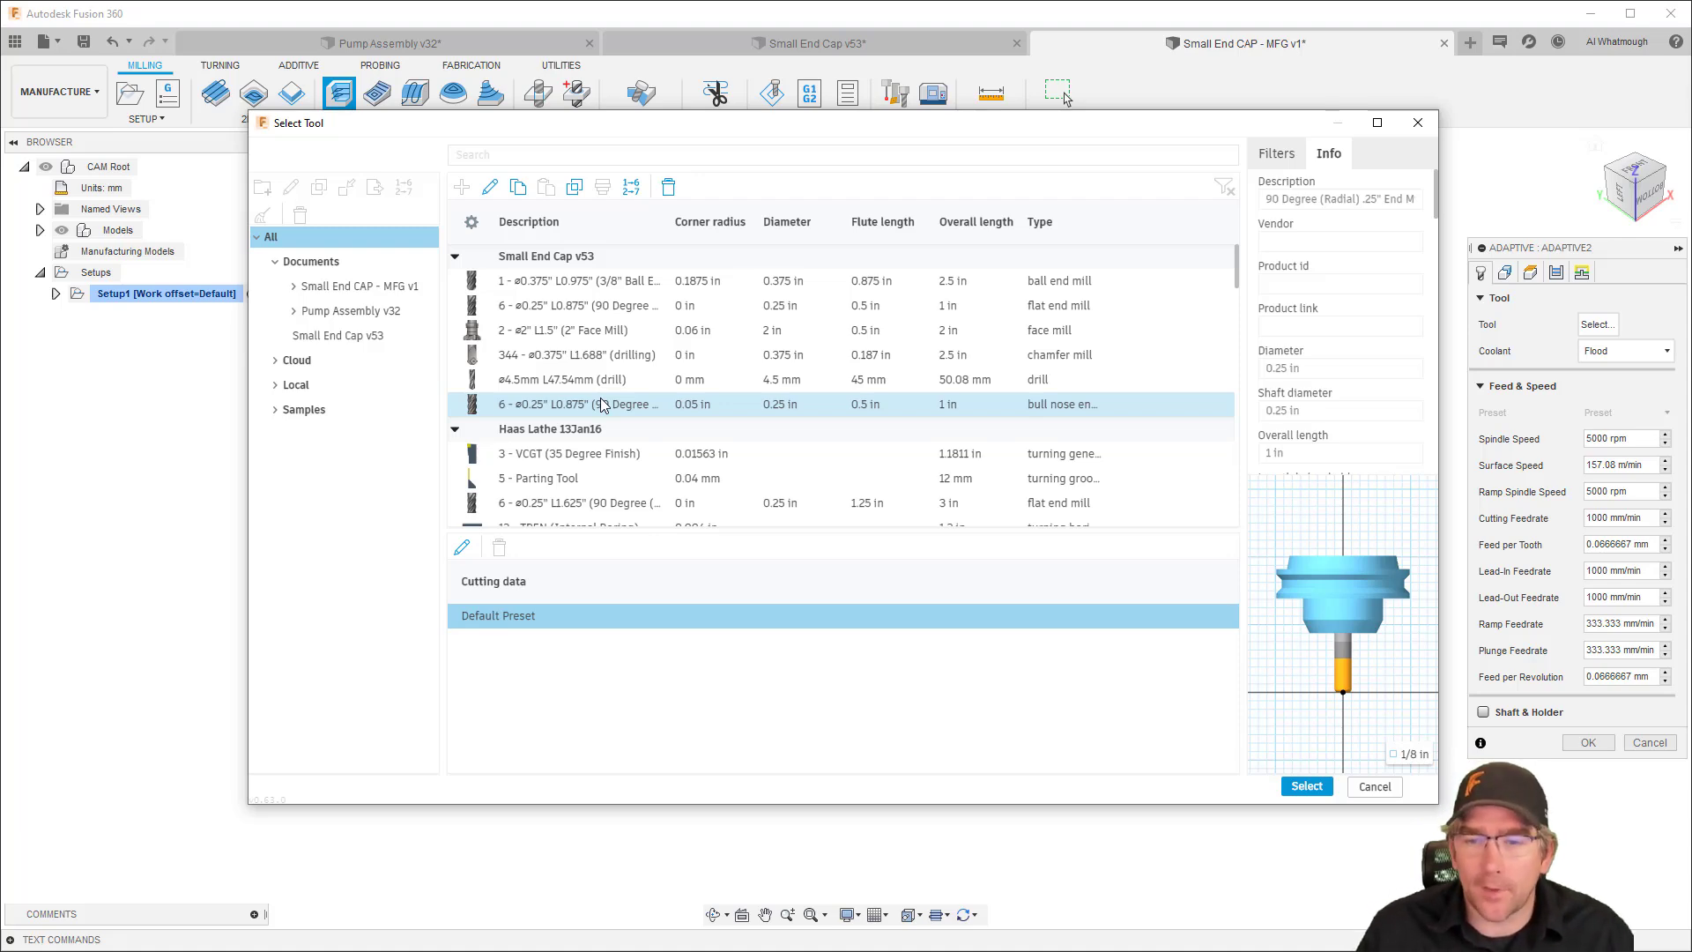
pyautogui.click(1315, 790)
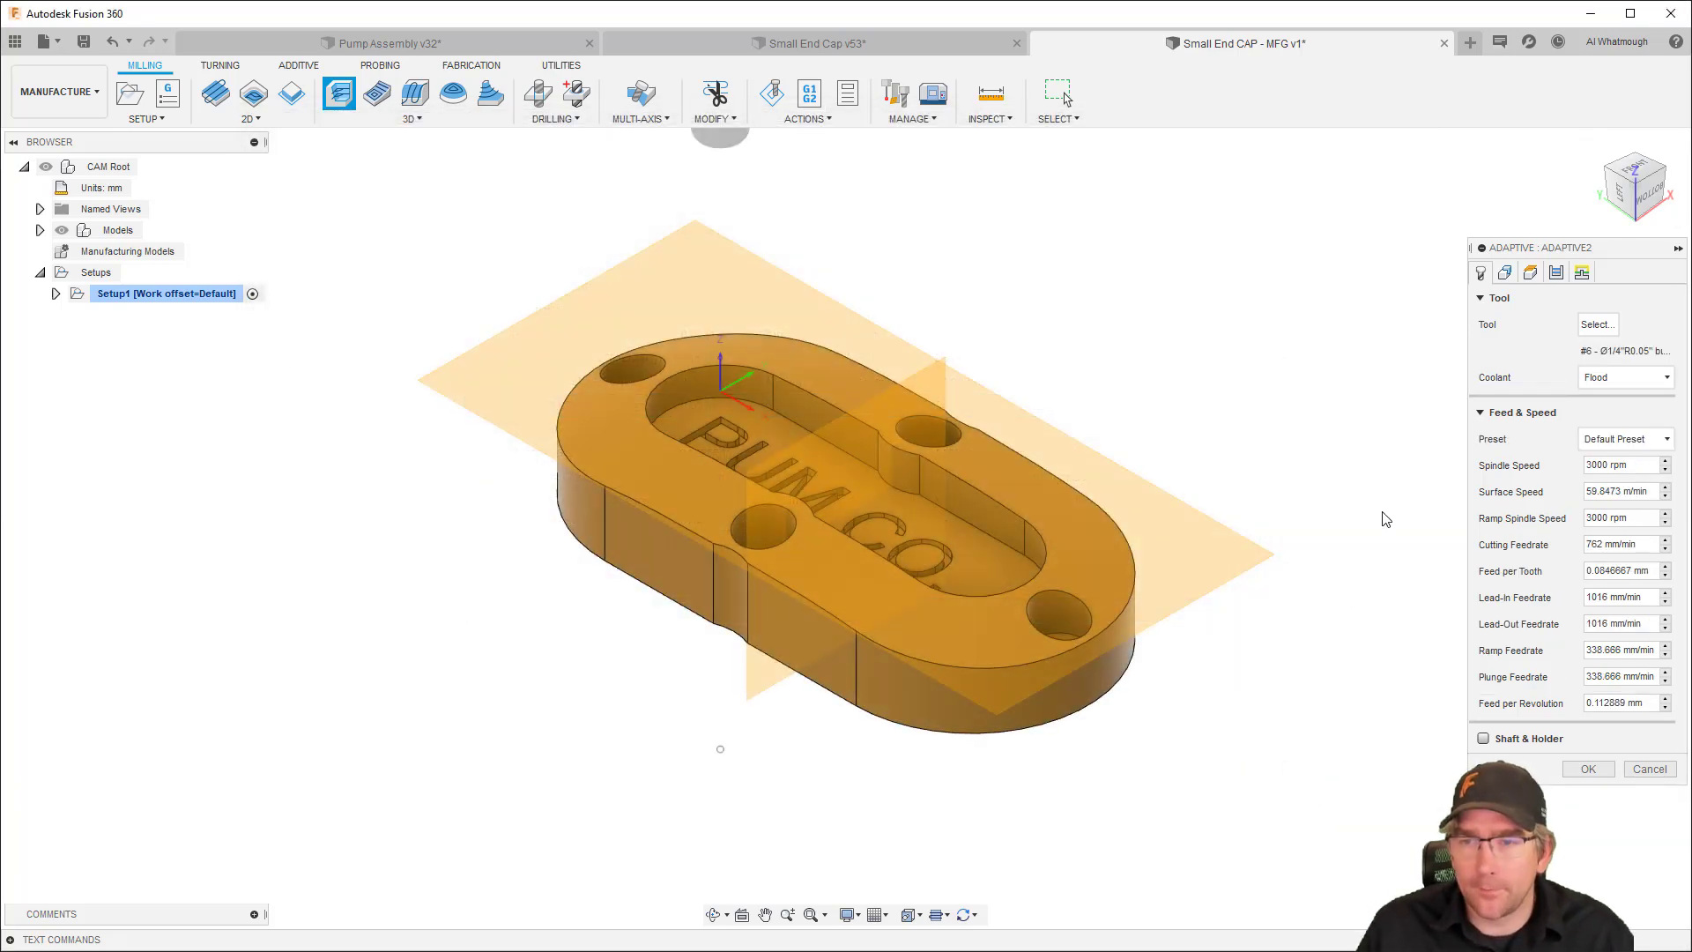
pyautogui.click(1530, 272)
pyautogui.keyDown('shift'); pyautogui.moveTo(1241, 420); pyautogui.dragTo(922, 727, button='middle'); pyautogui.keyUp('shift')
pyautogui.moveTo(923, 734); pyautogui.dragTo(924, 747)
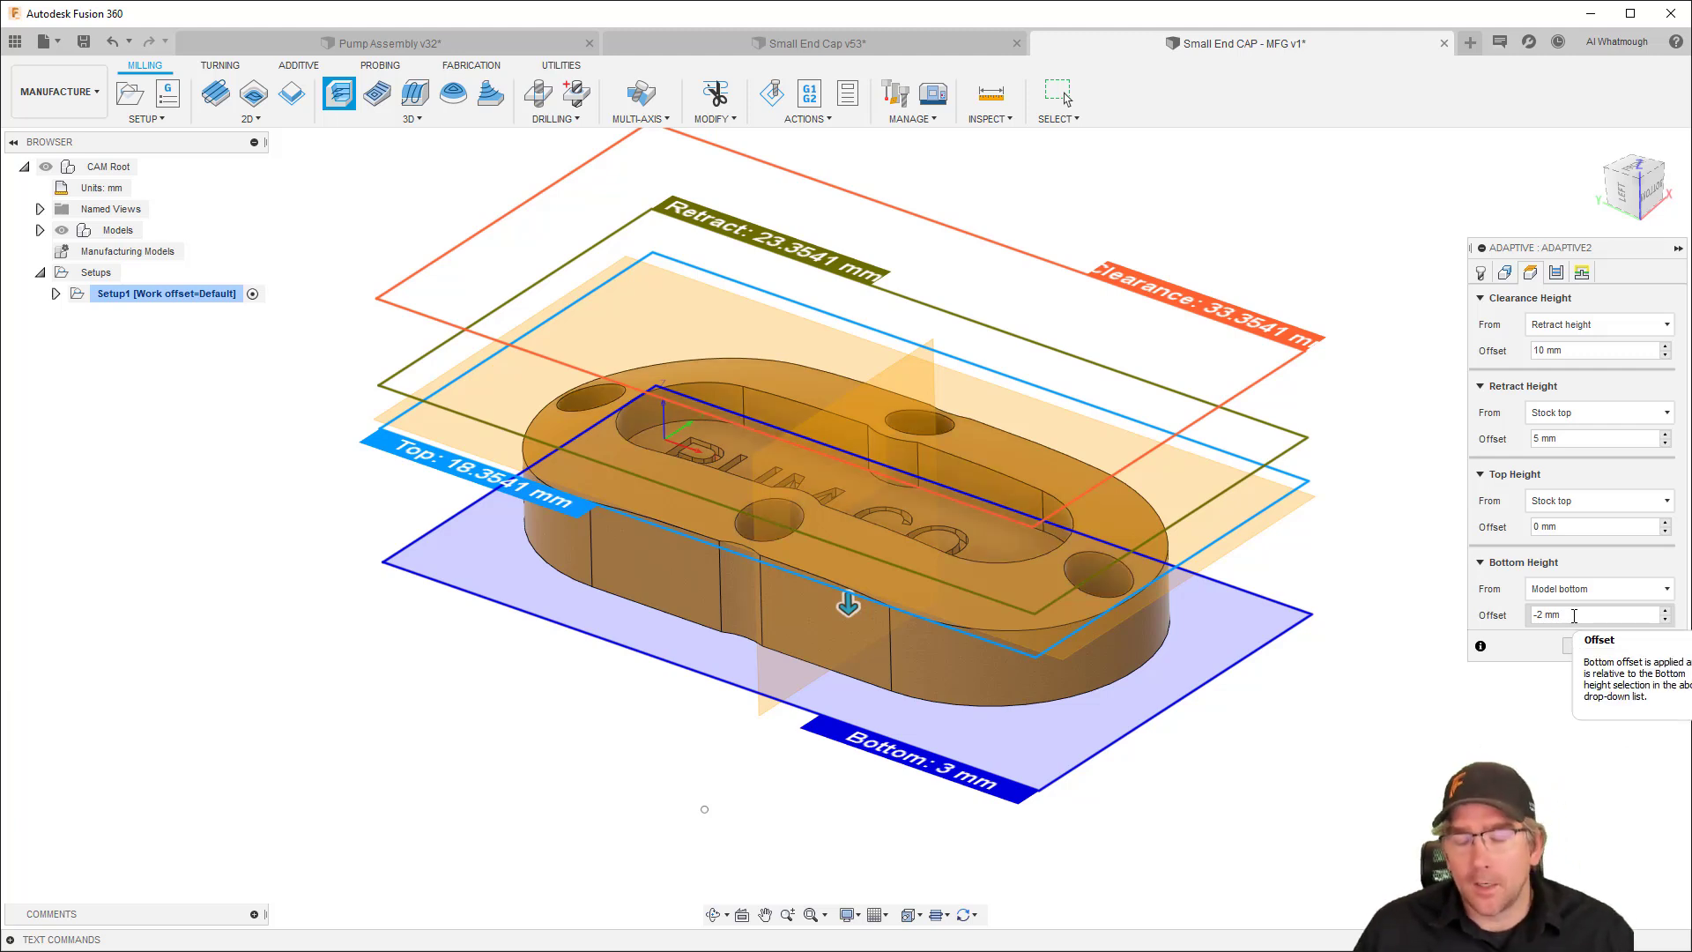
pyautogui.click(1589, 646)
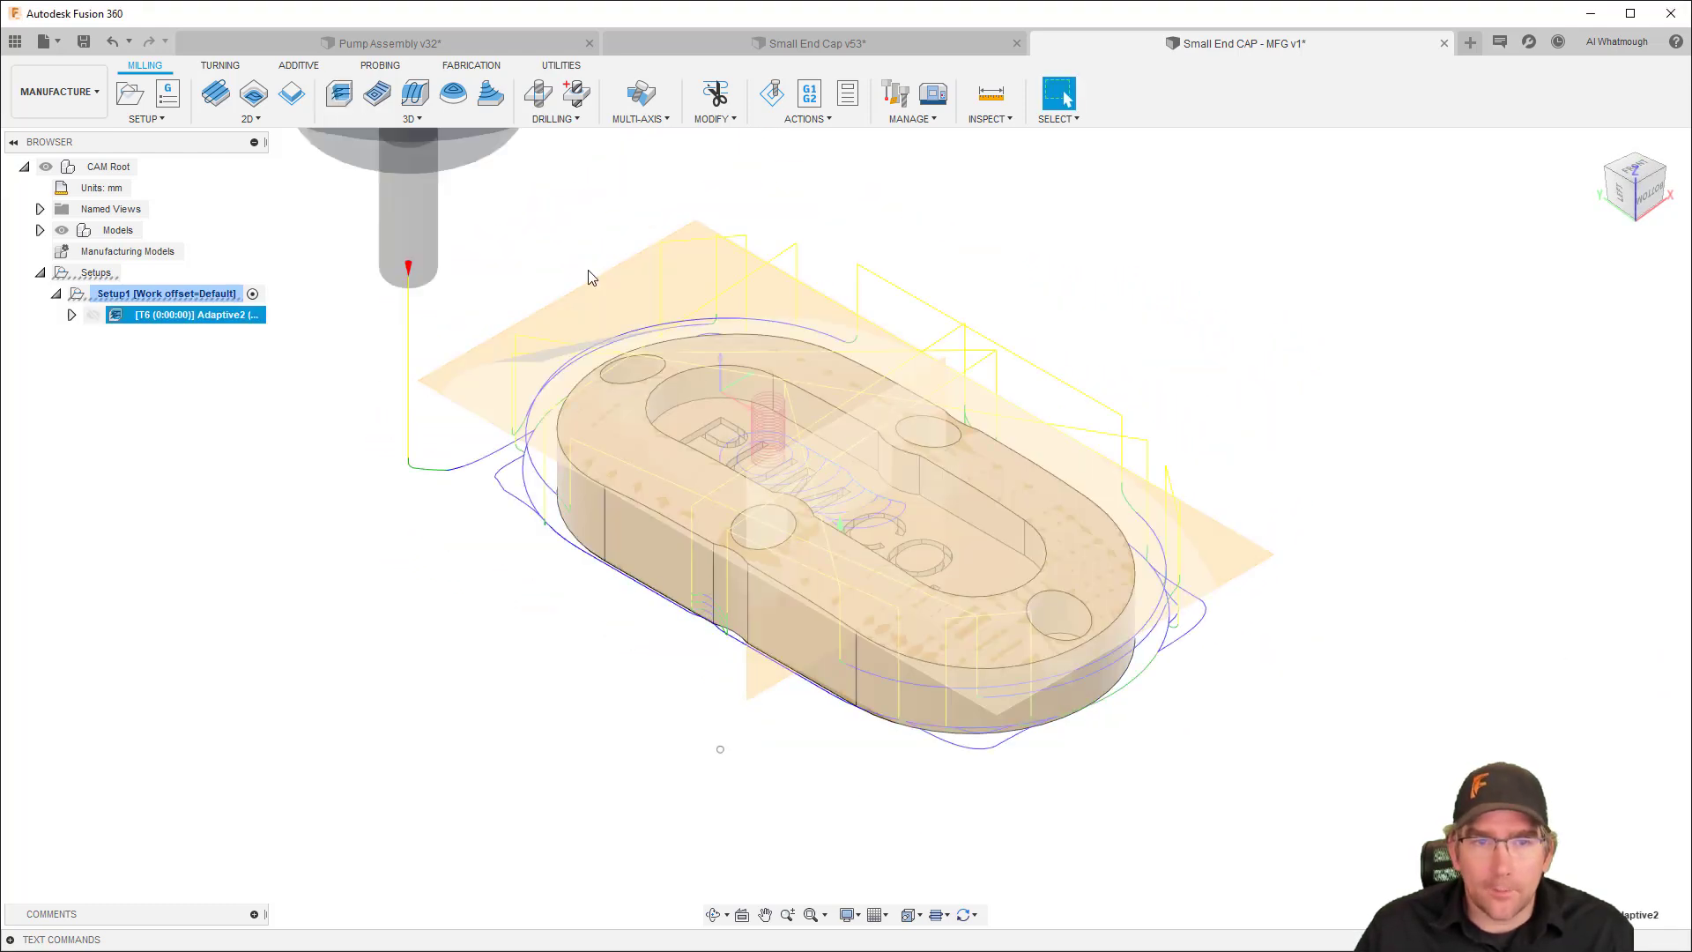
# Add a 2D Contour around the cap's lower outer edge, with a bottom height offset of -0.5 mm
pyautogui.click(291, 93)
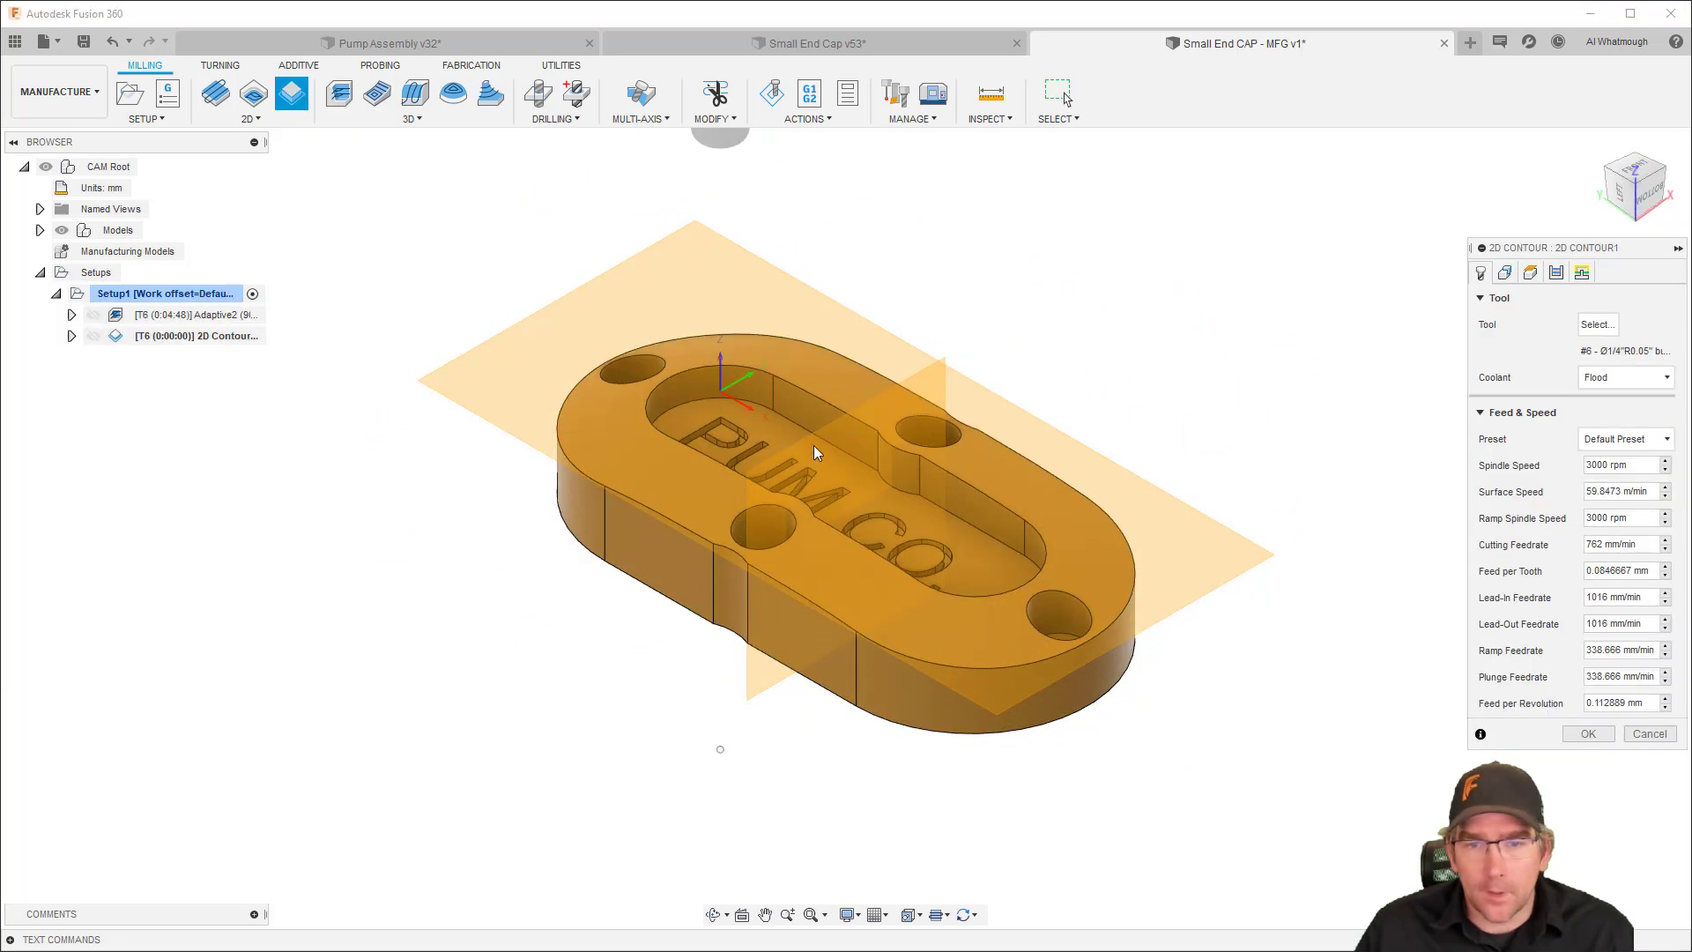
pyautogui.click(746, 573)
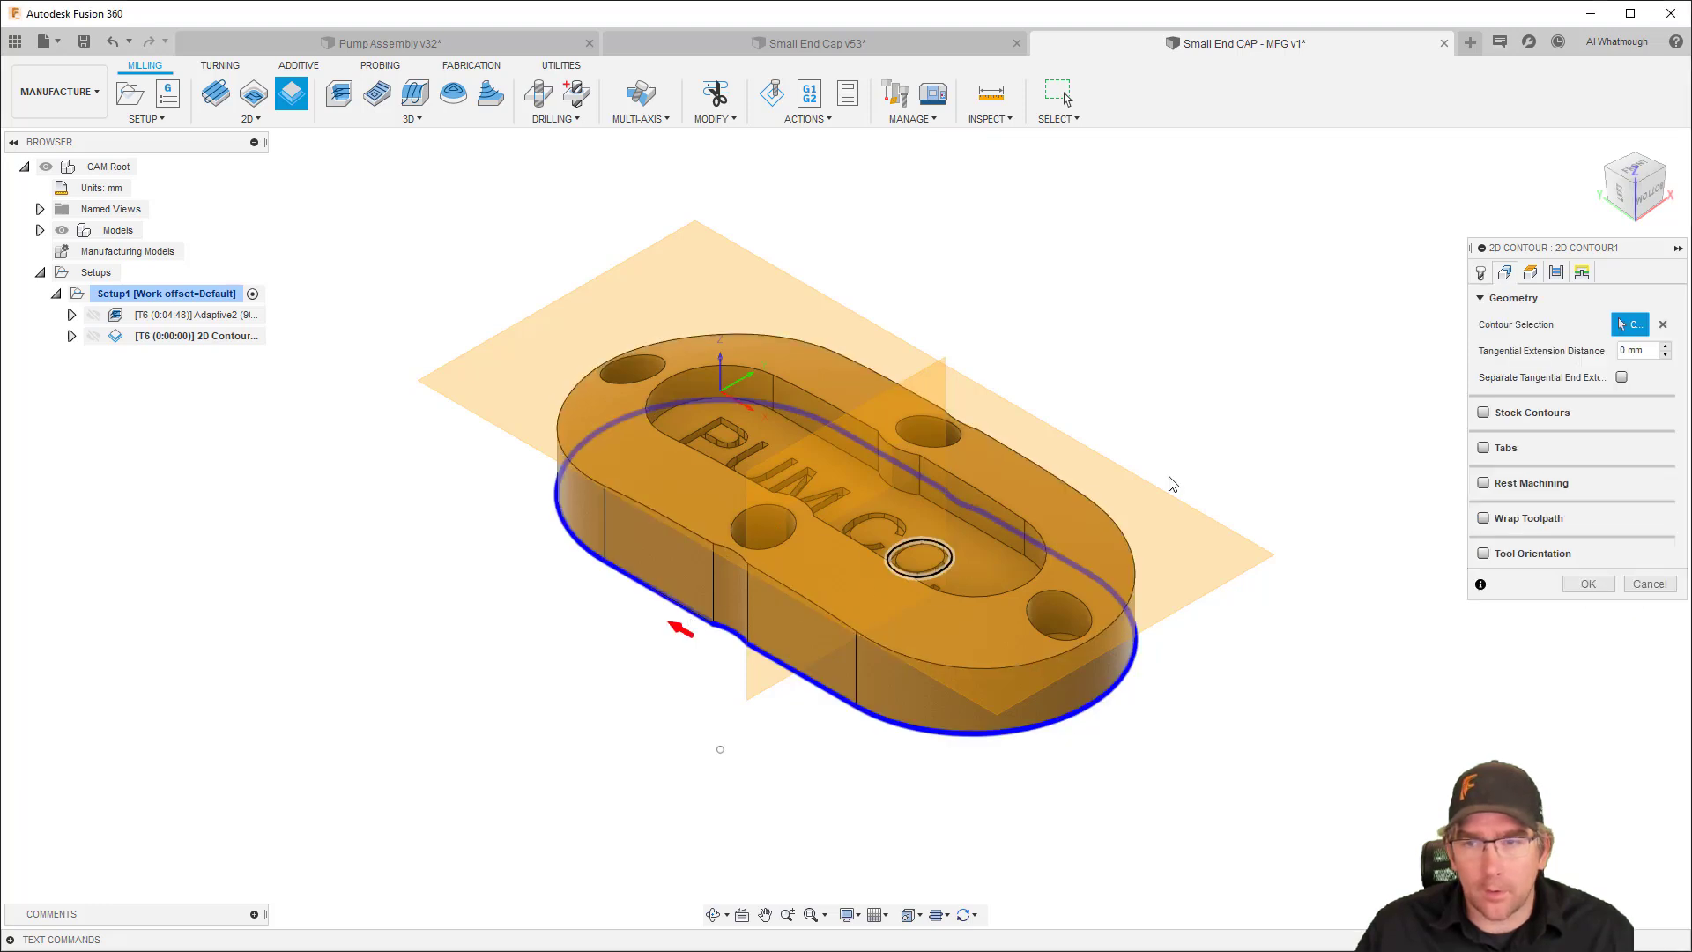
pyautogui.click(1530, 274)
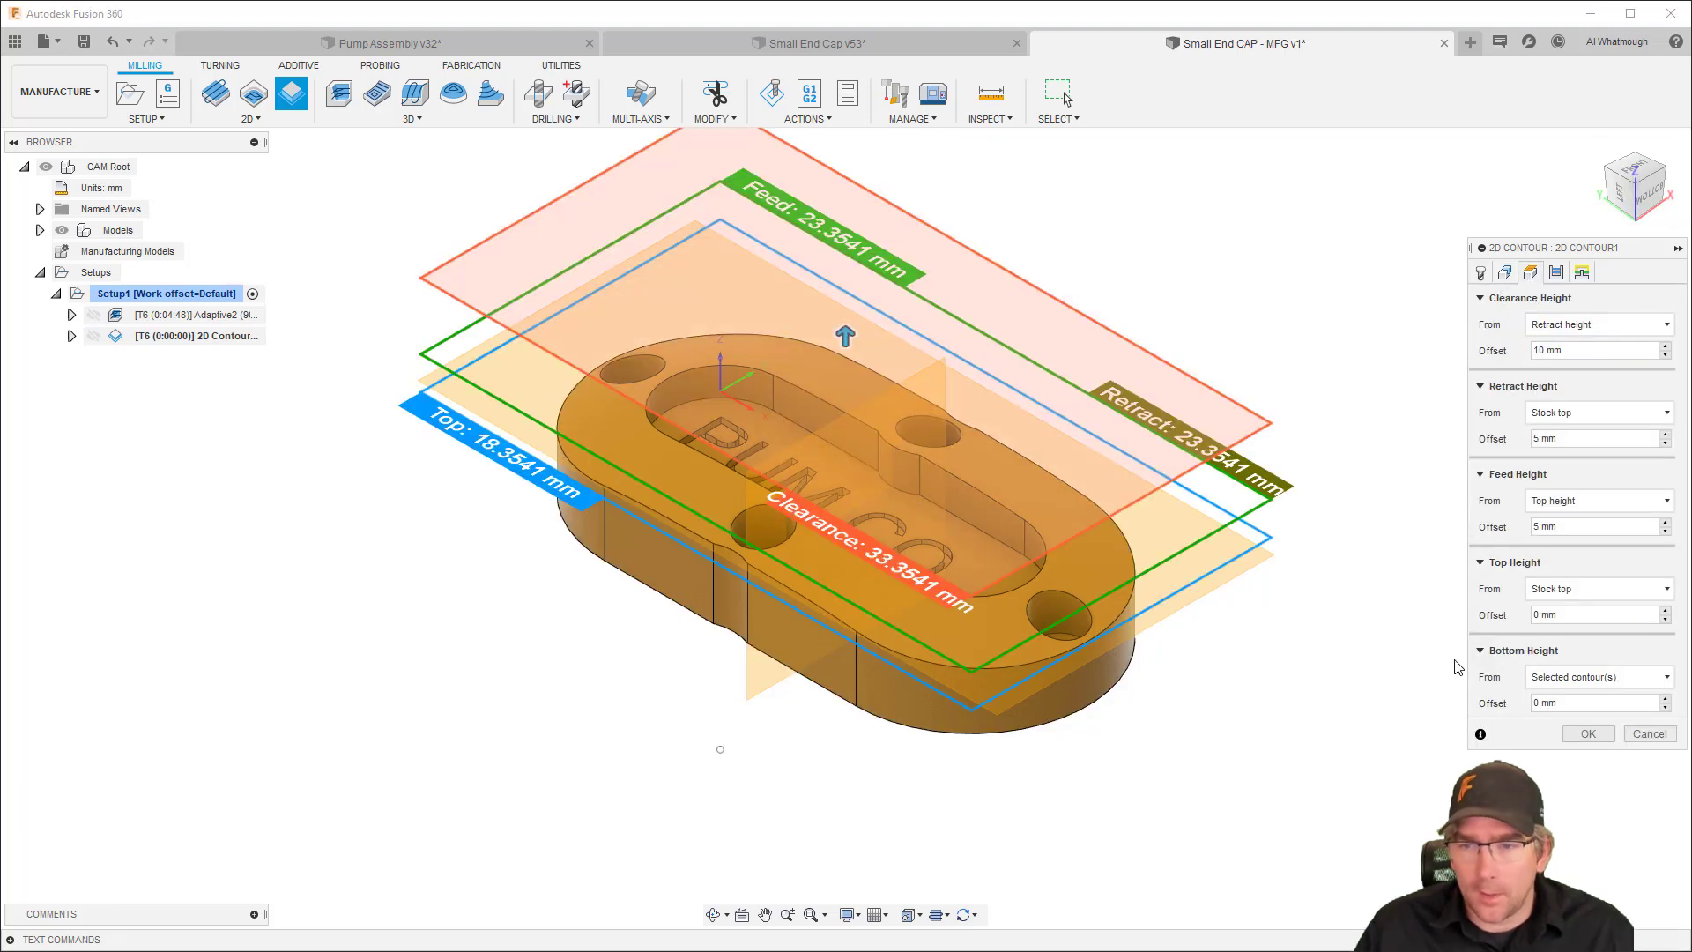
pyautogui.click(1564, 699)
pyautogui.write('-.5')
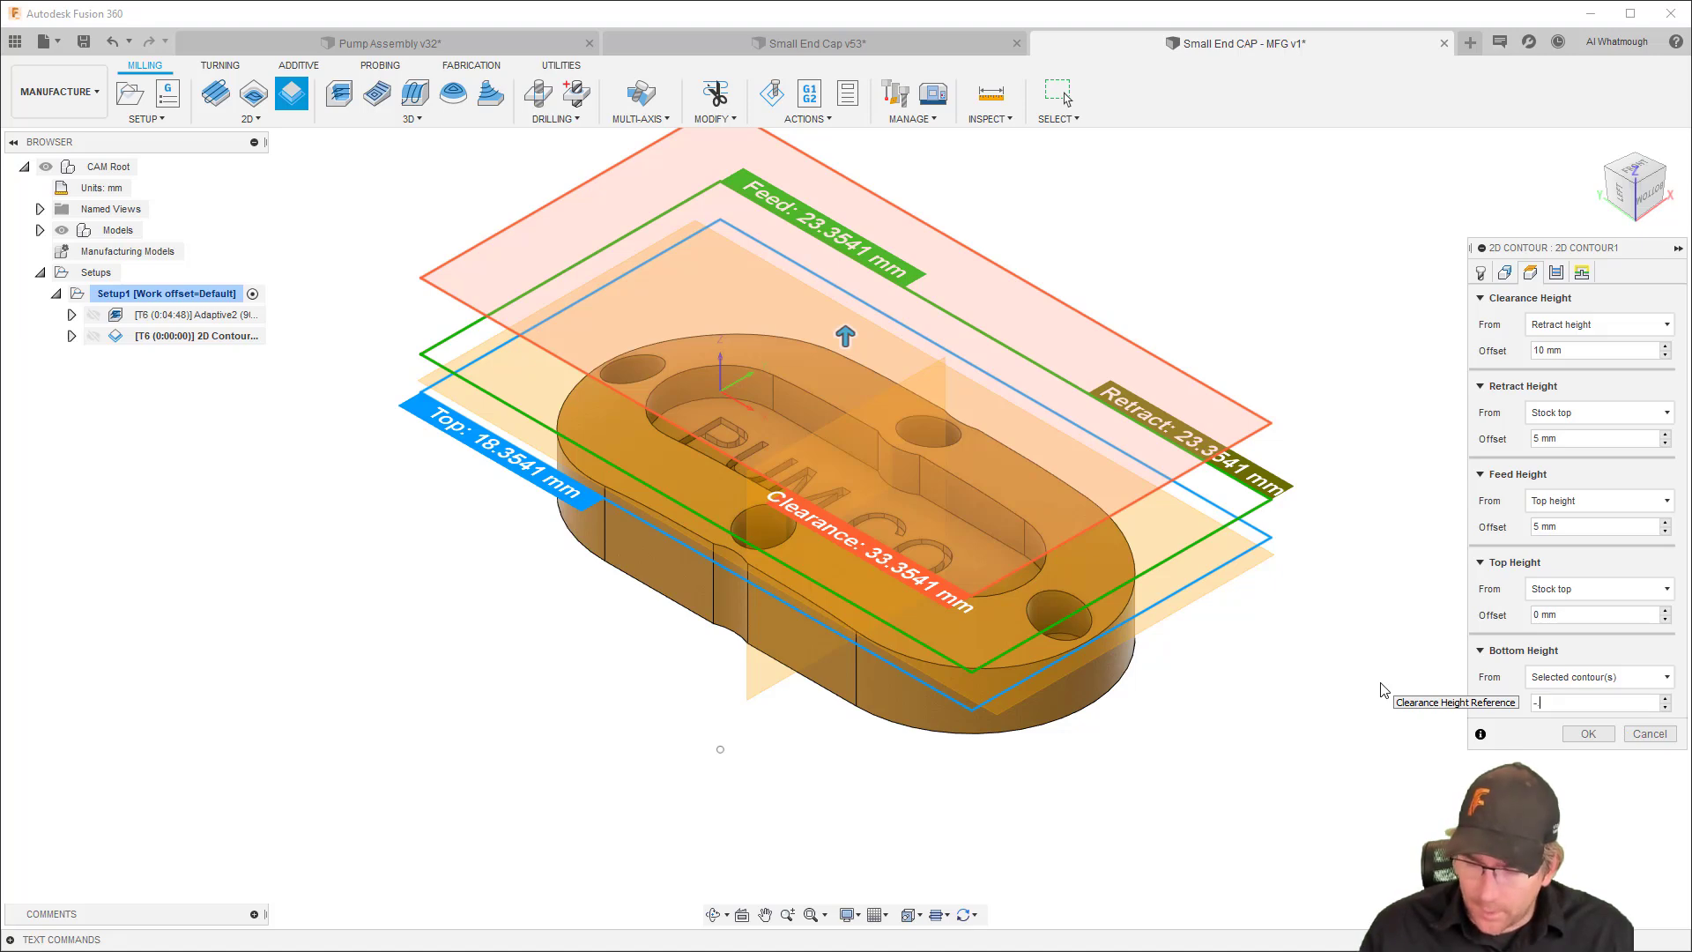
pyautogui.click(1607, 732)
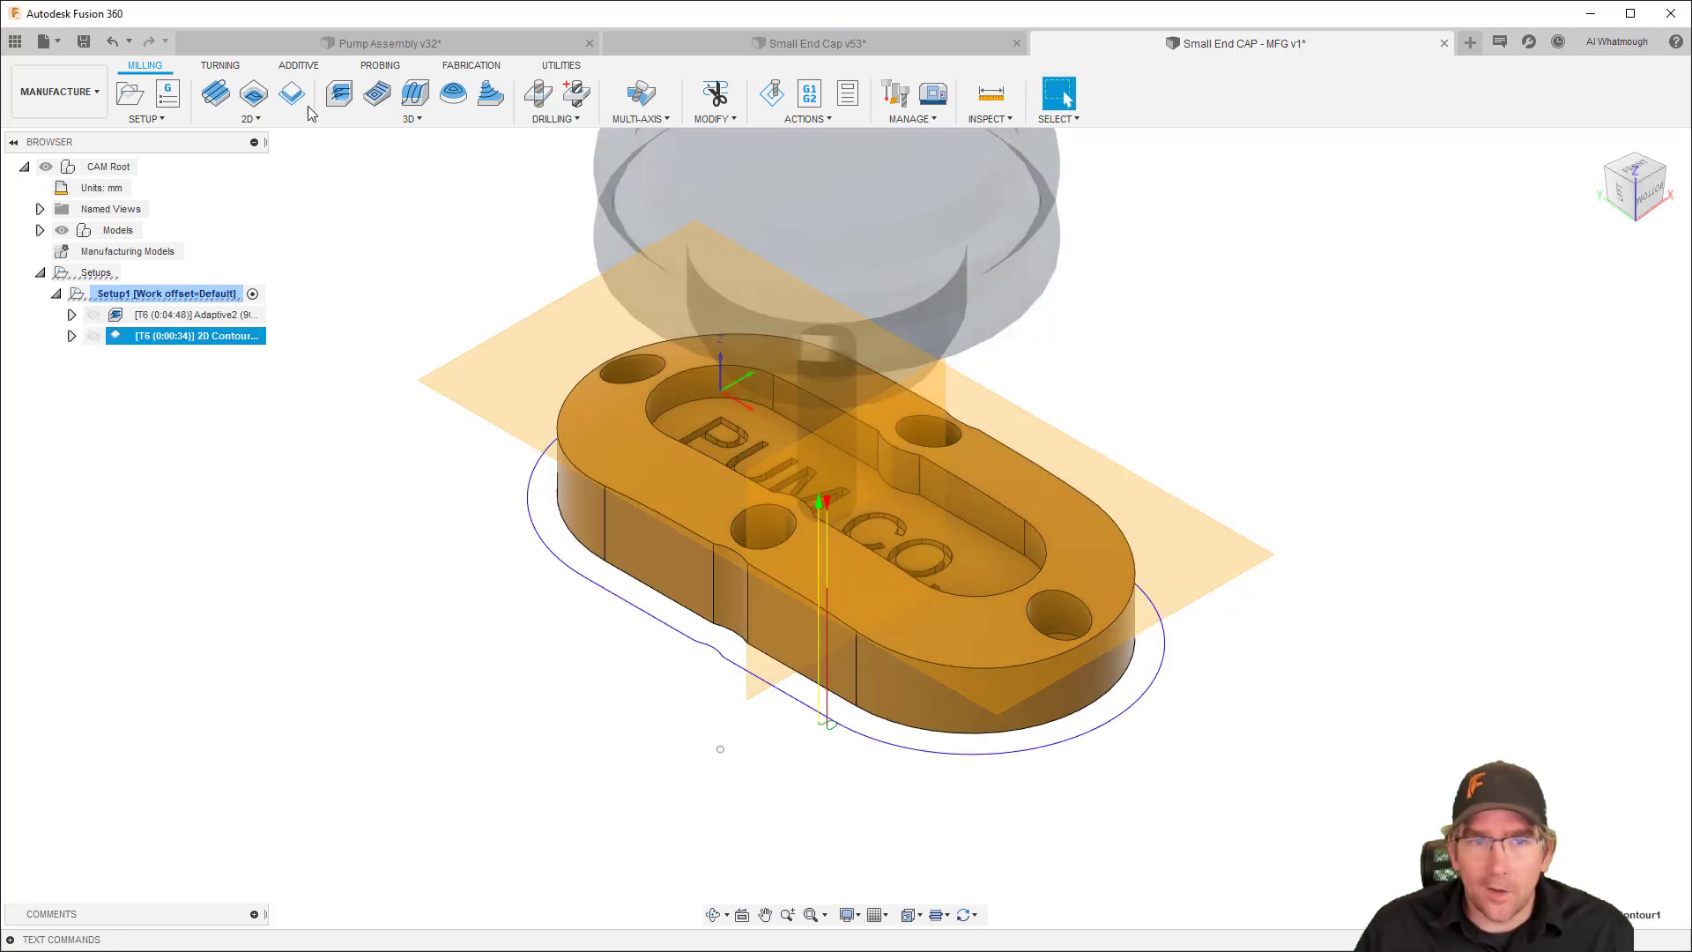
# Add a 2D Contour along the pocket's floor edge, with roughing passes enabled and 10 stepovers
pyautogui.click(292, 93)
pyautogui.click(824, 445)
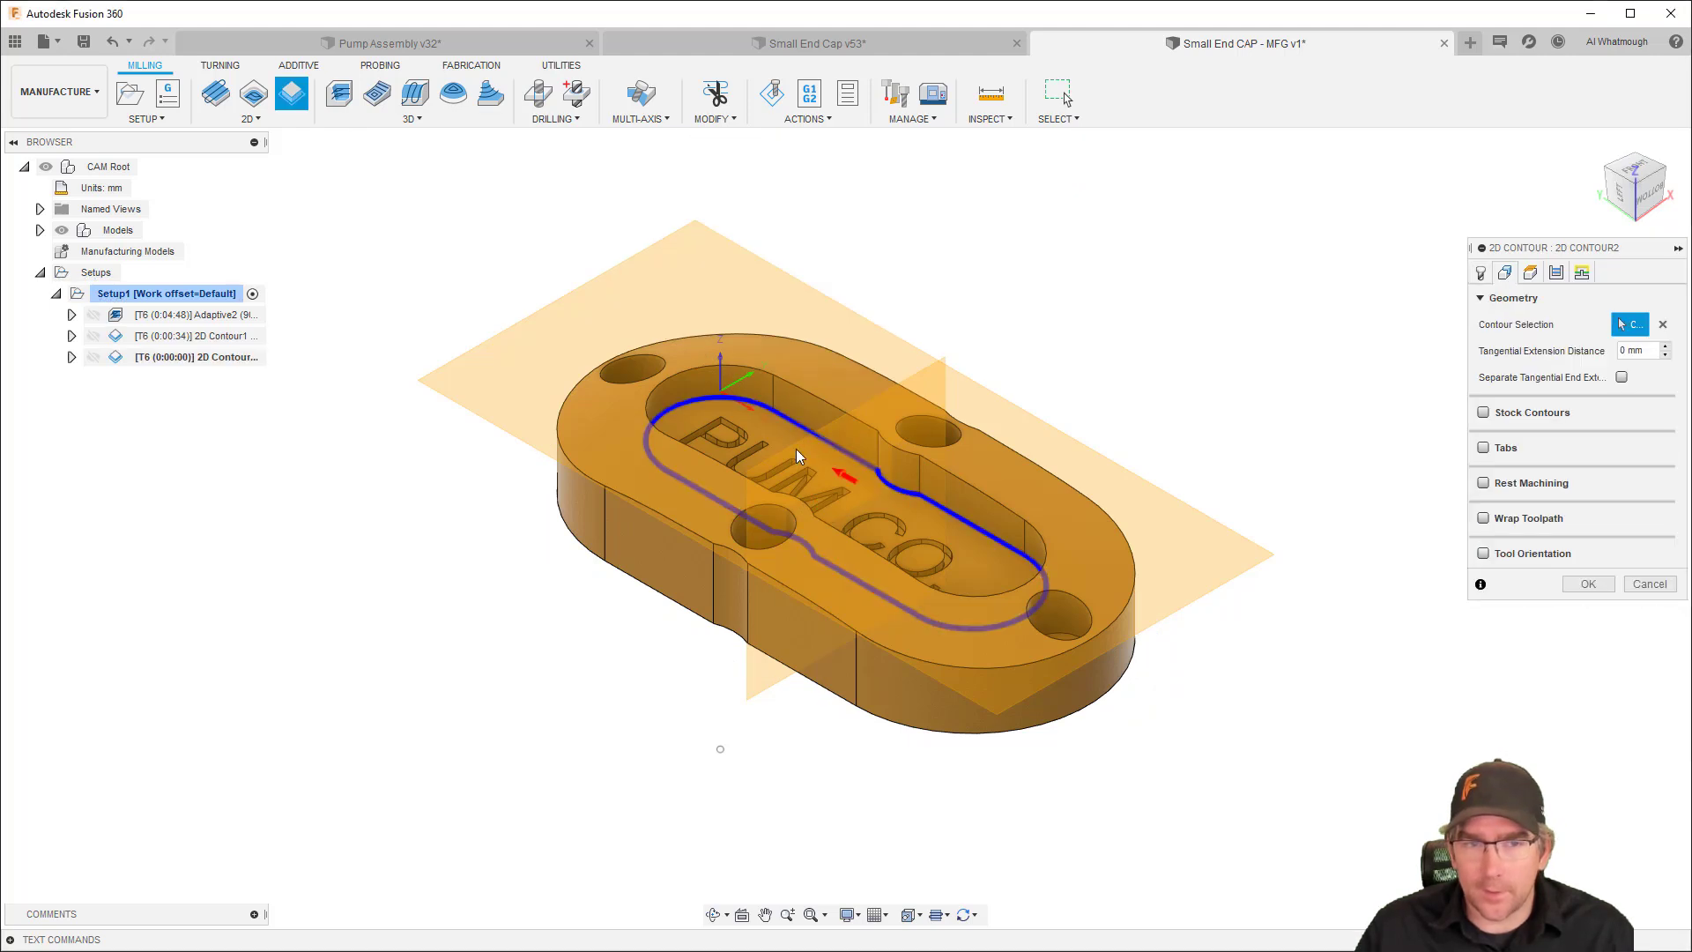
pyautogui.click(1557, 273)
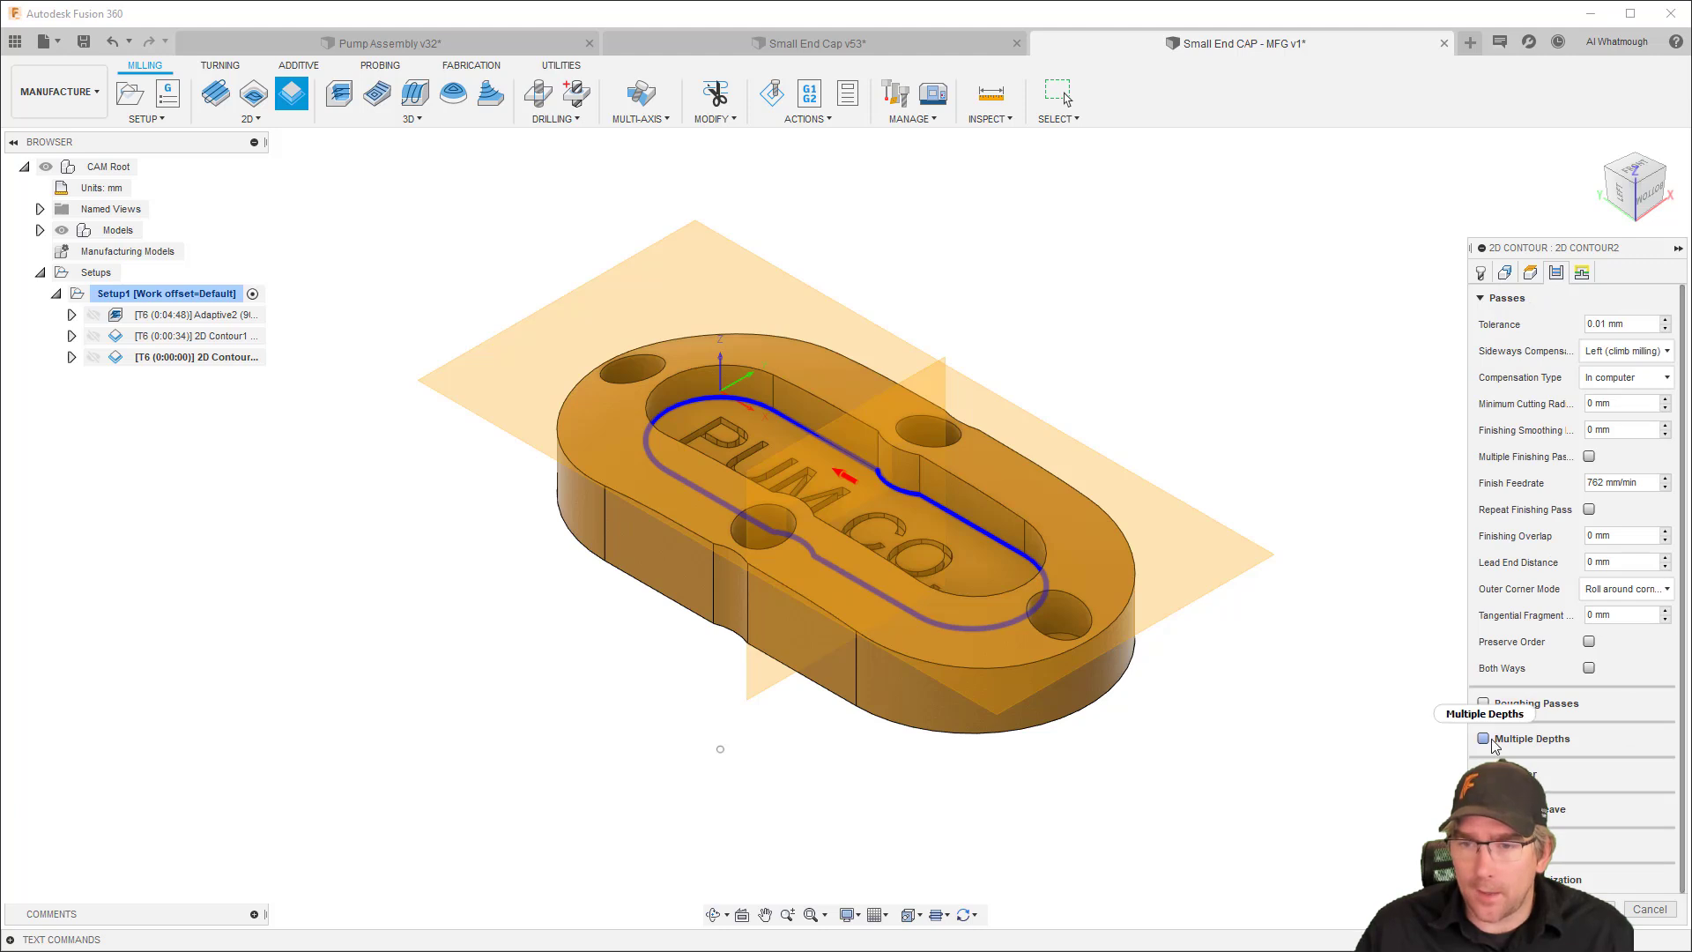
pyautogui.click(1484, 703)
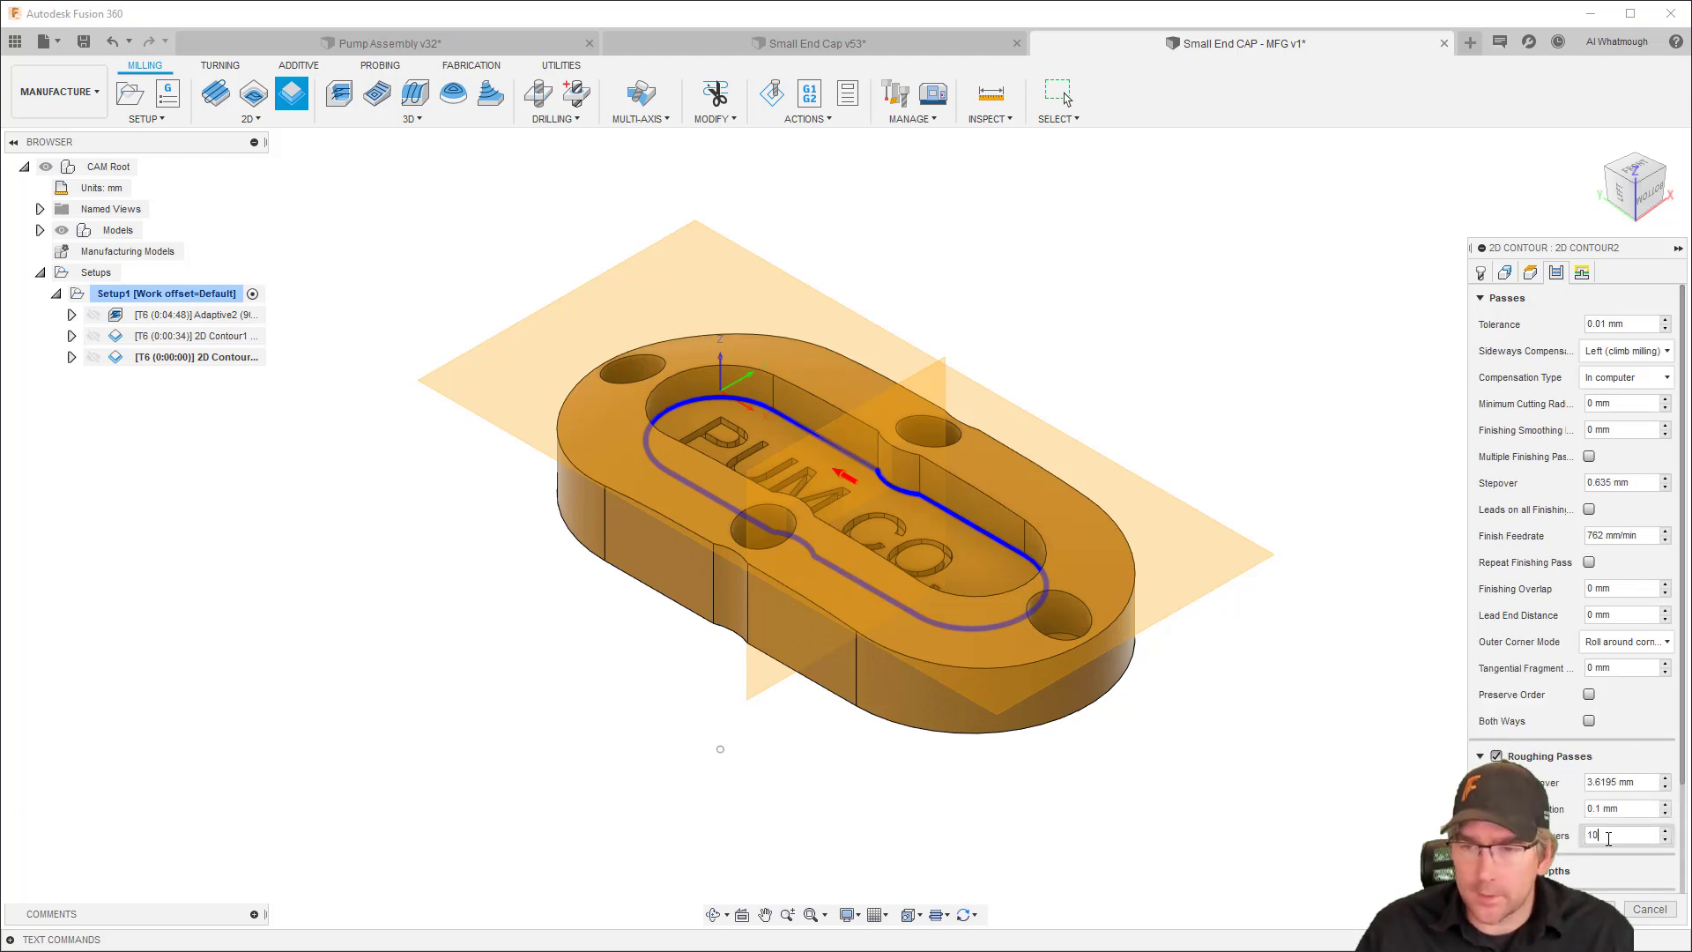
pyautogui.click(1593, 909)
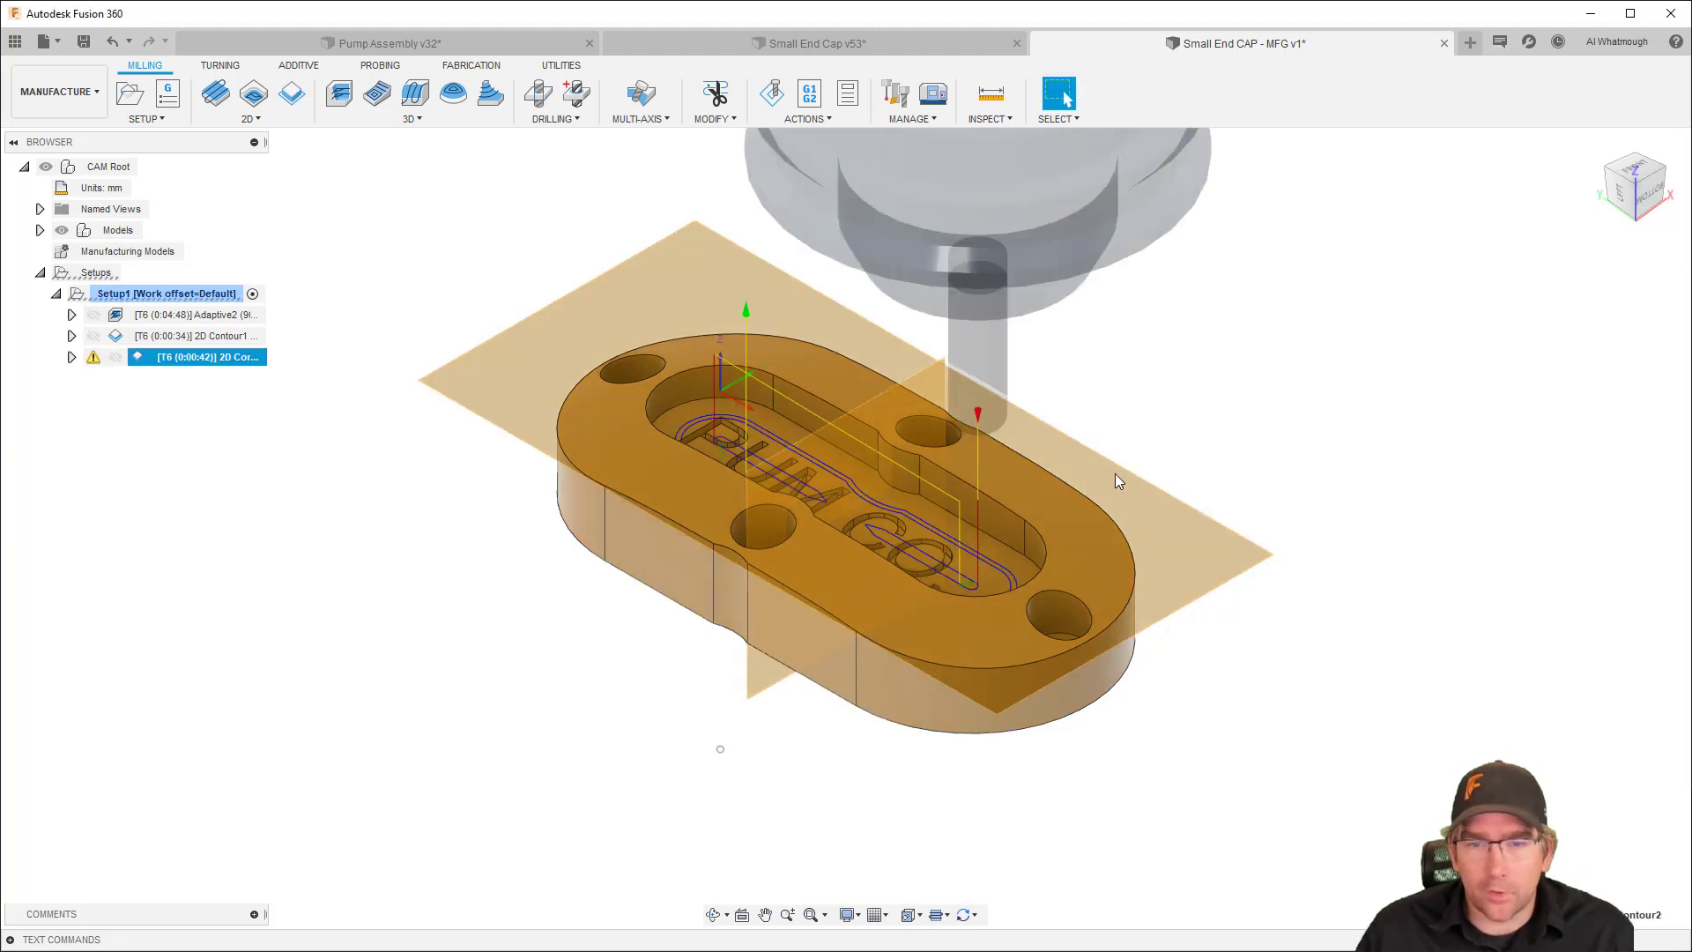
pyautogui.scroll(3, 957, 464)
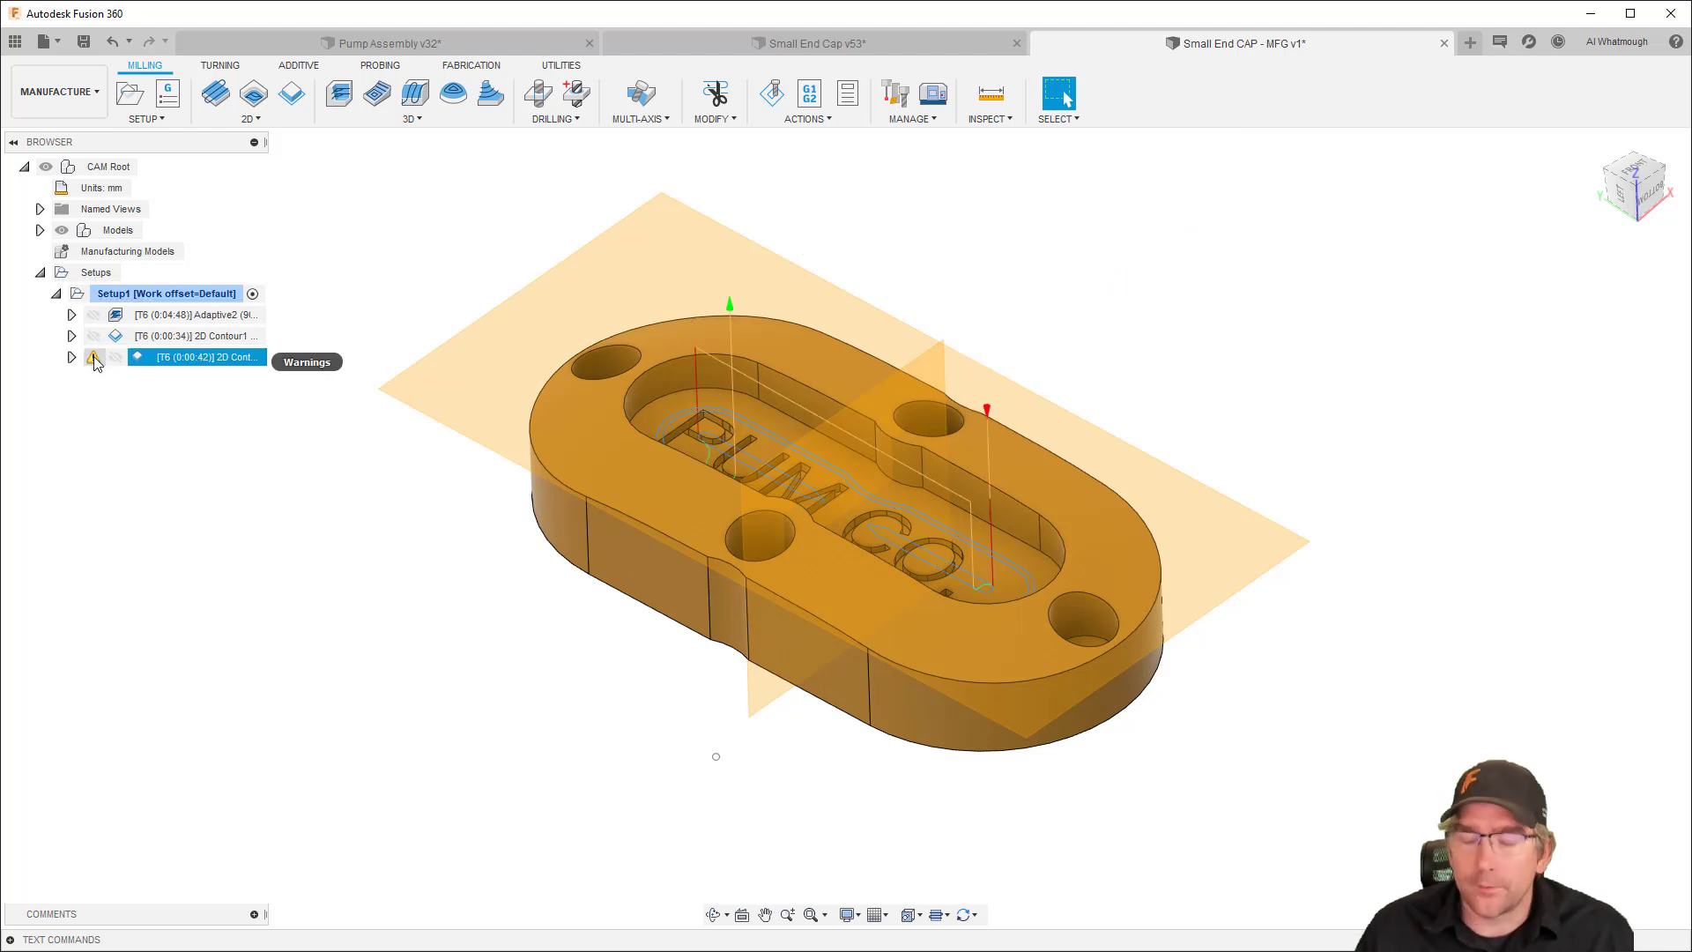
# Start an Engrave operation in Setup1 using tool 344, the 0.375 in chamfer mill
pyautogui.click(163, 468)
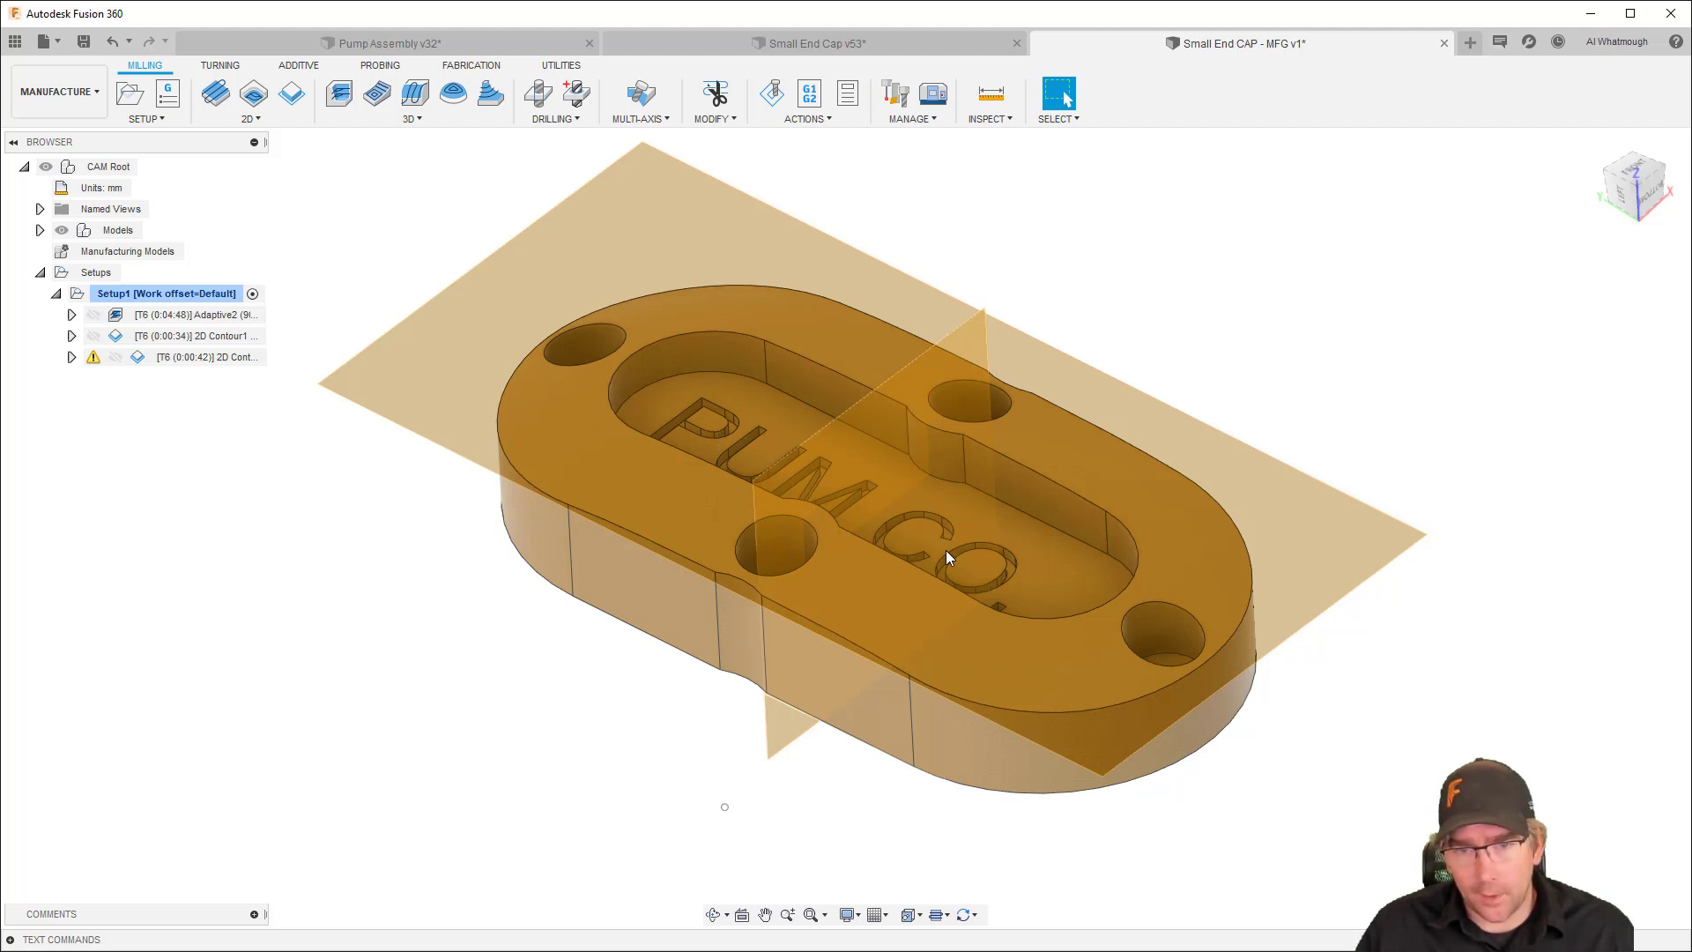
pyautogui.click(252, 118)
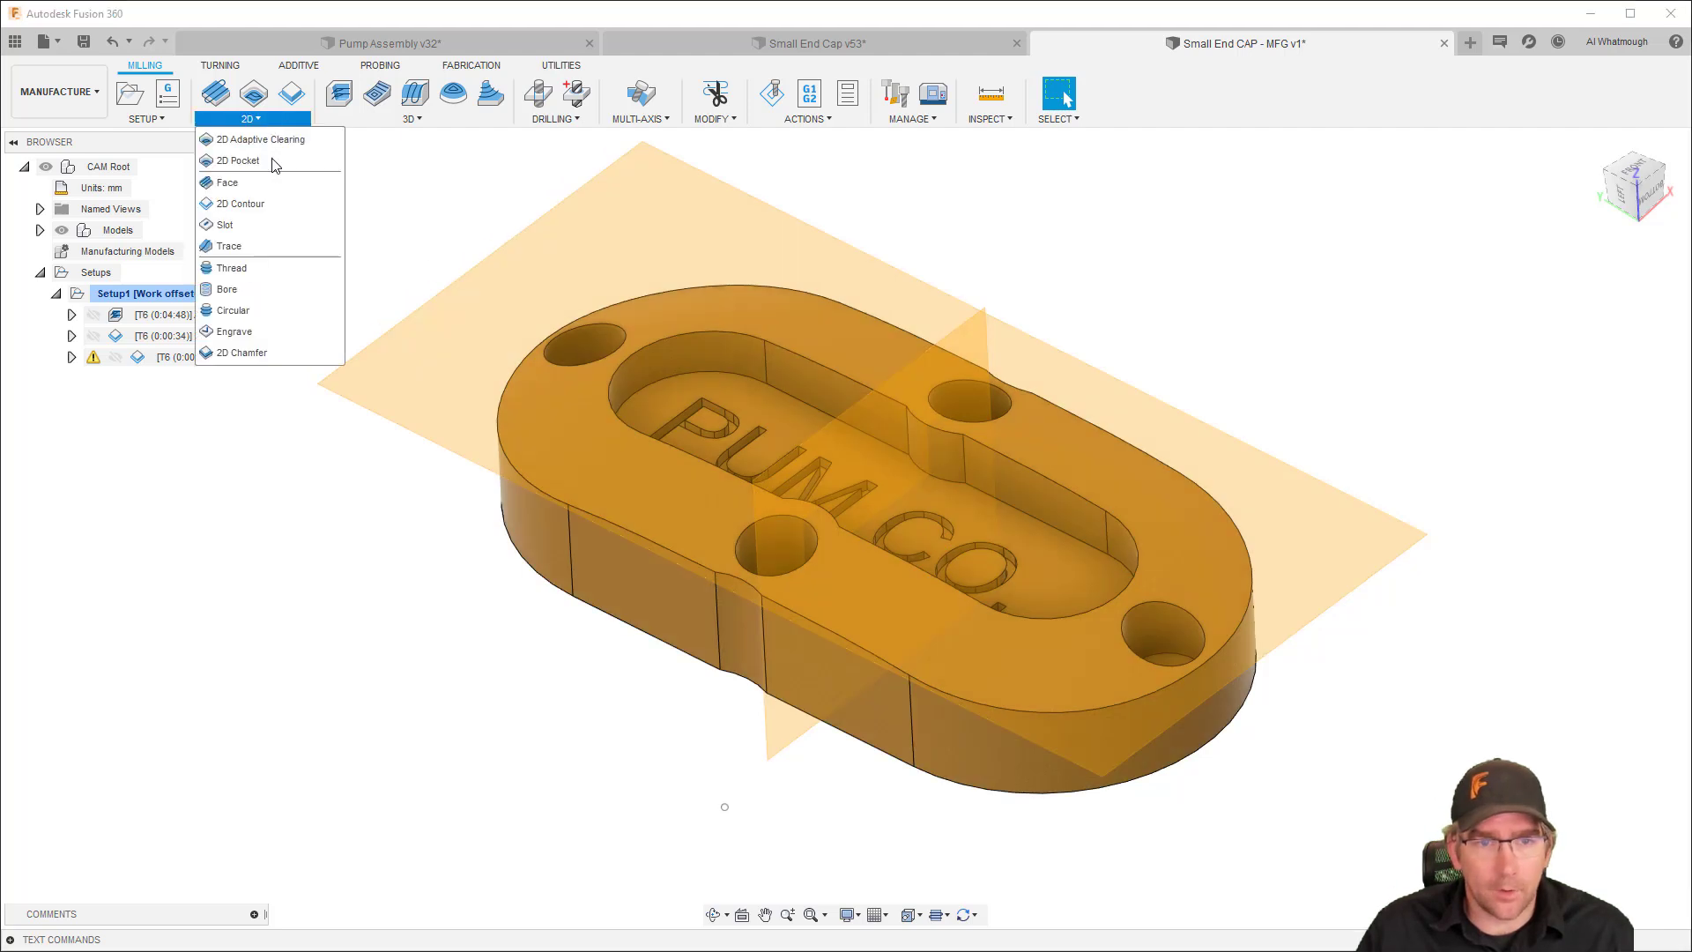
pyautogui.click(268, 340)
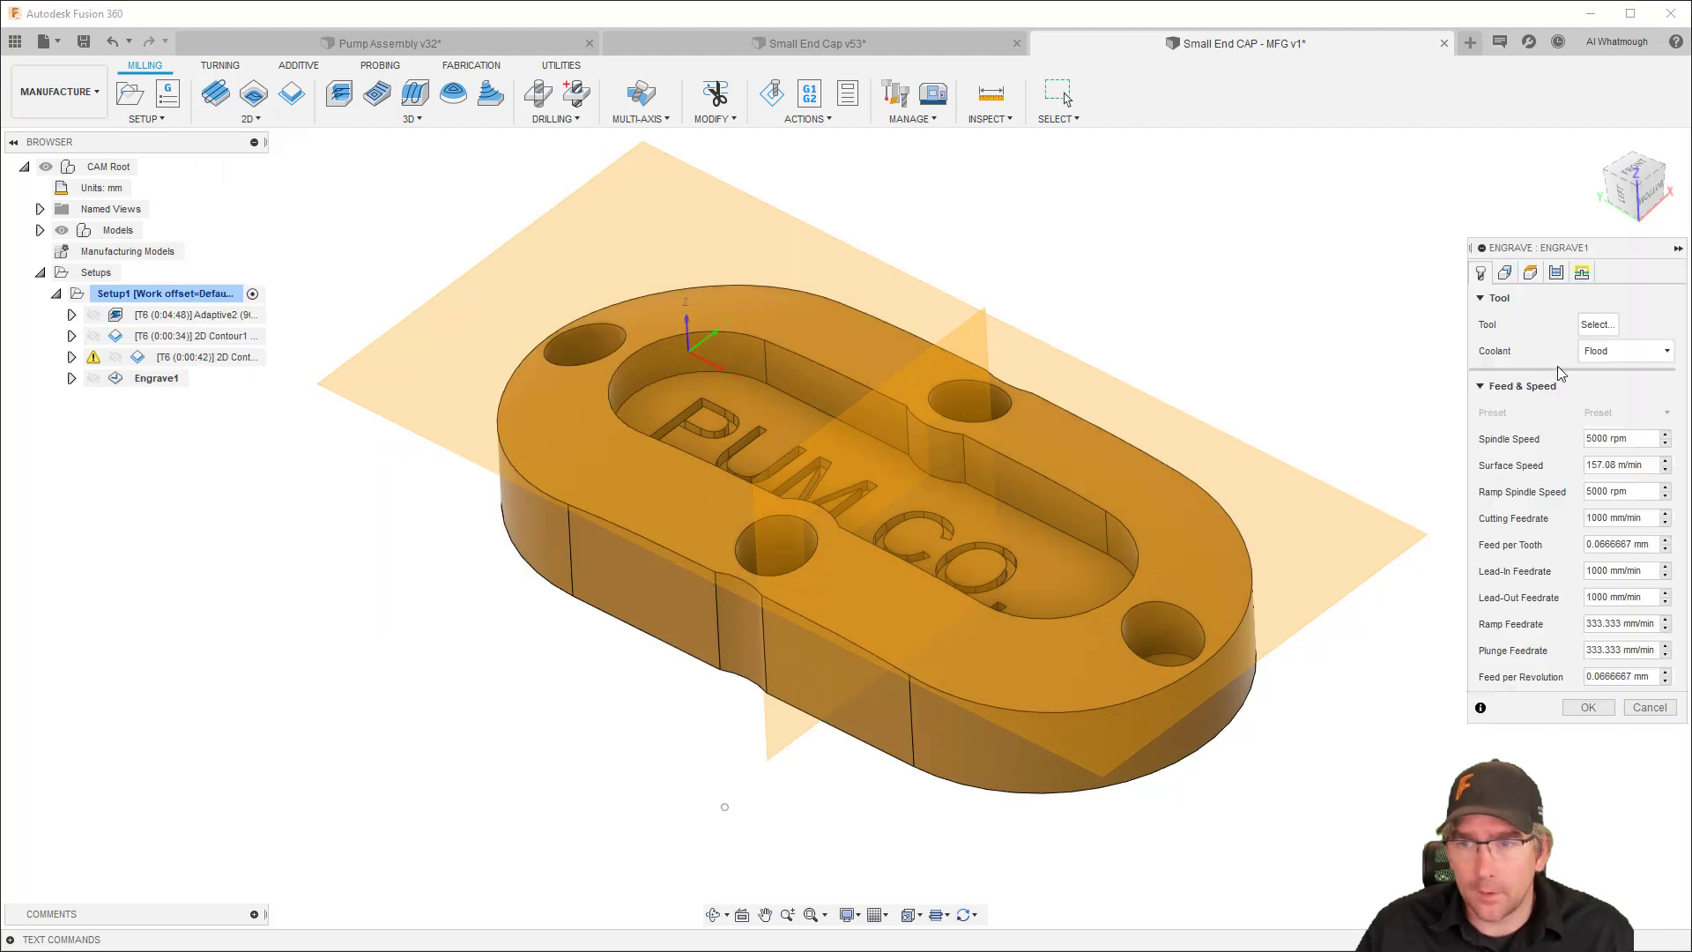
pyautogui.click(1596, 324)
pyautogui.click(617, 406)
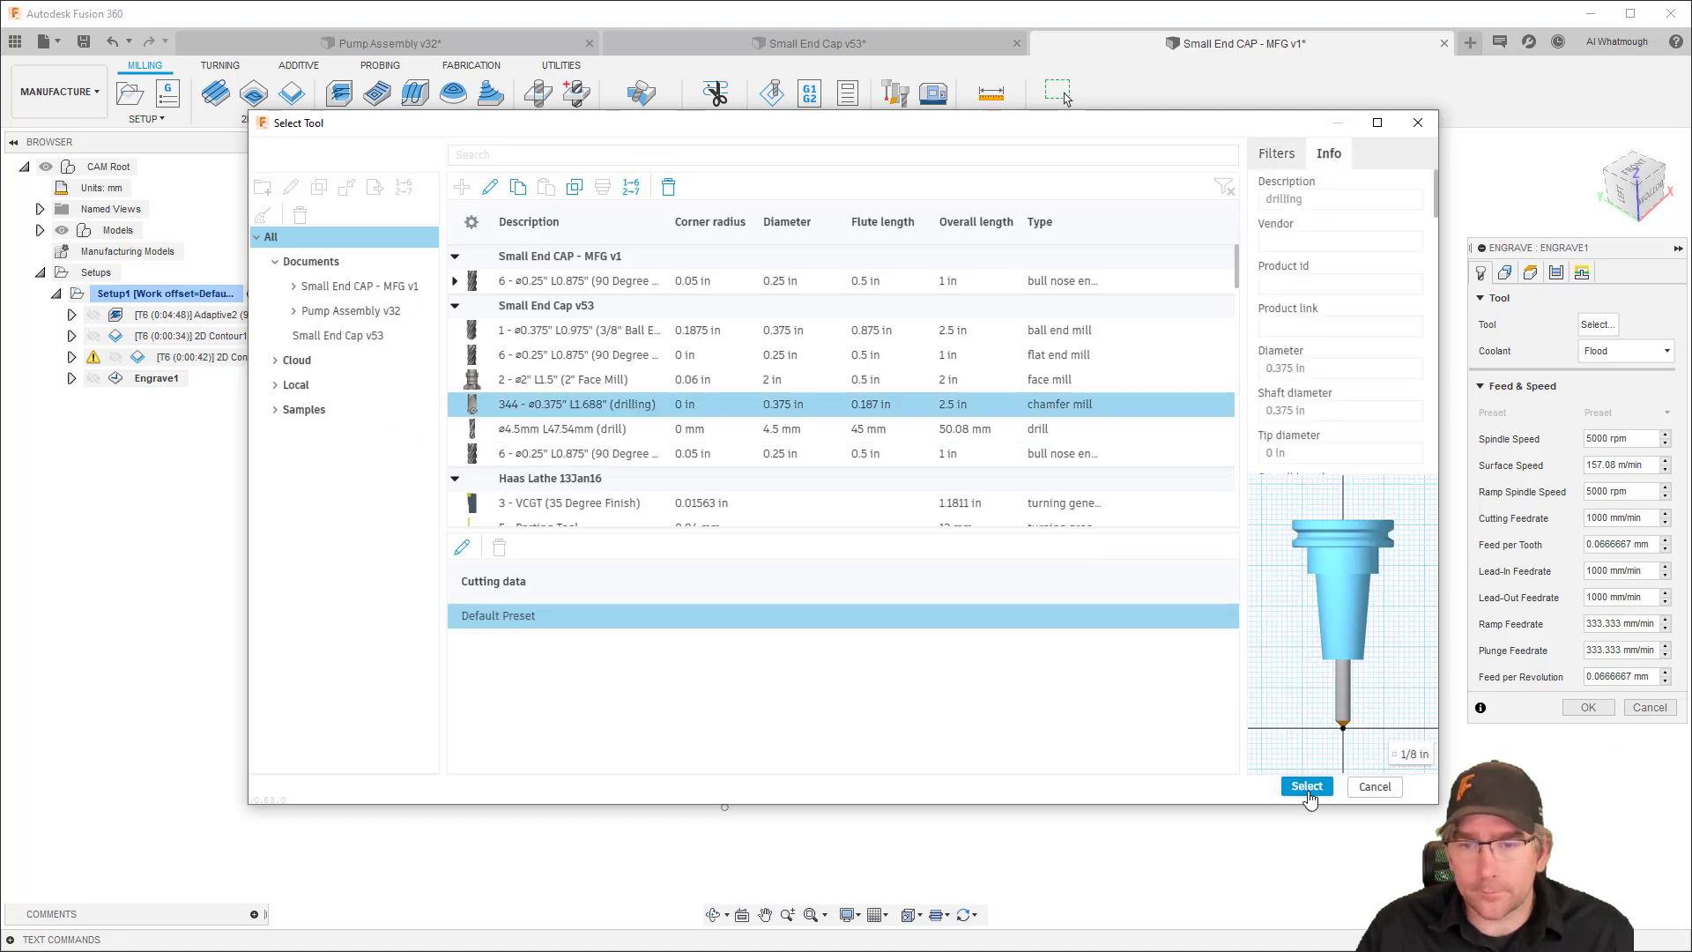
pyautogui.click(1306, 786)
pyautogui.click(1505, 273)
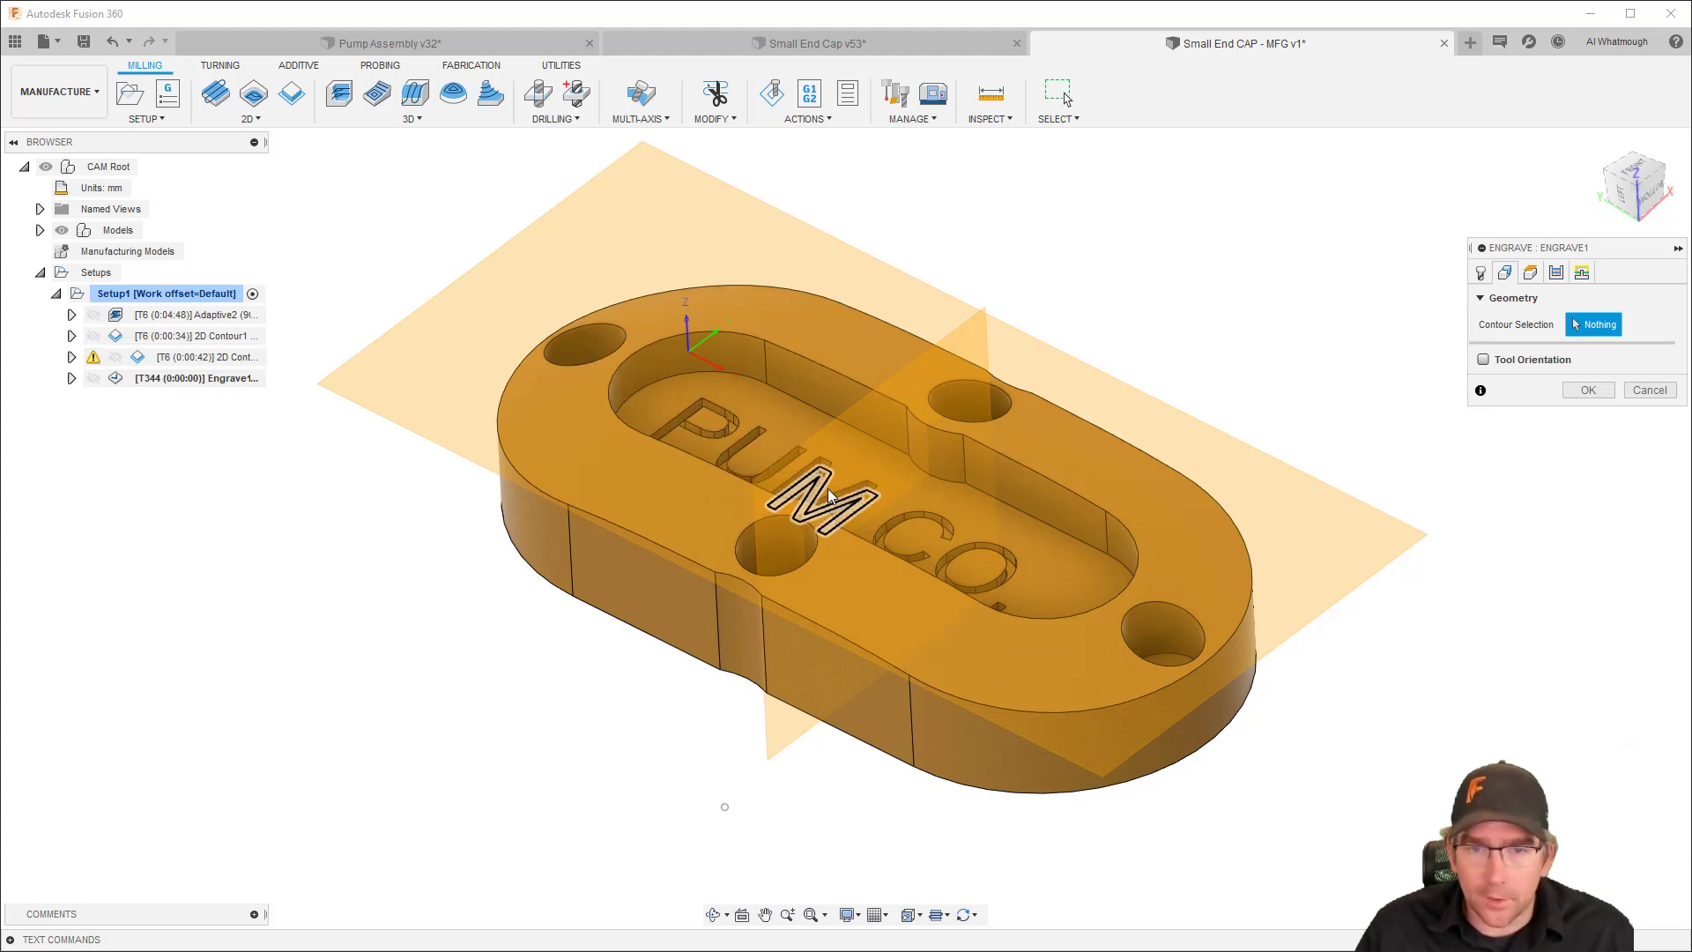
# Show the Pump Co. Text sketch inside the Small End Cap model
pyautogui.click(39, 230)
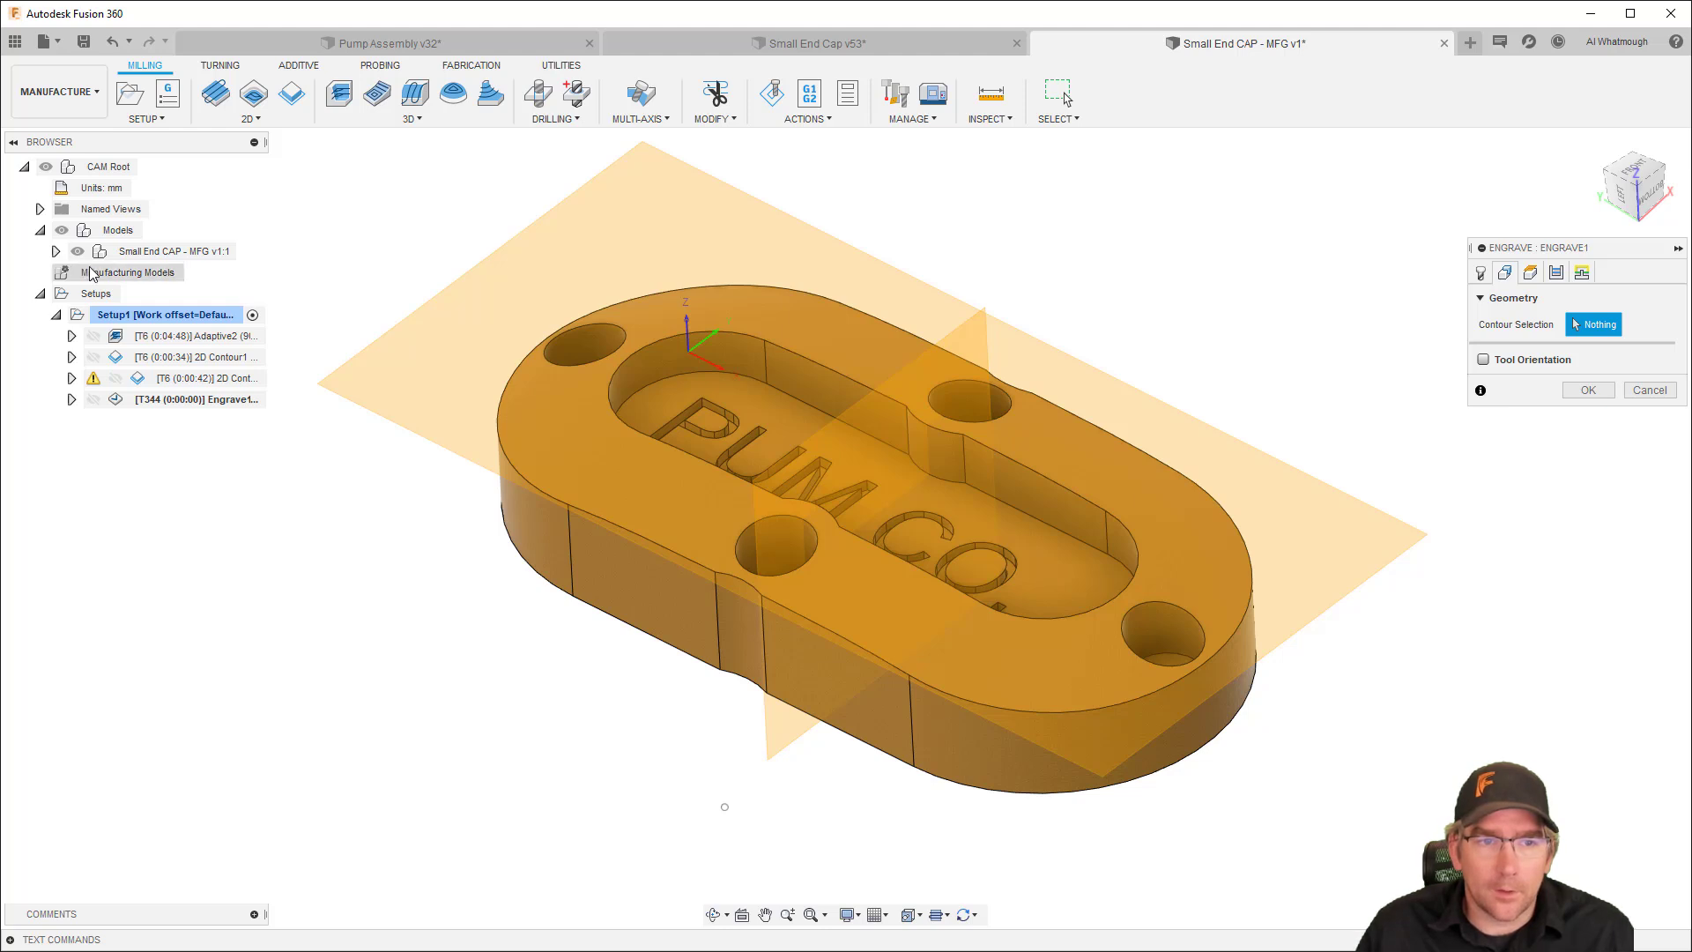
pyautogui.click(56, 252)
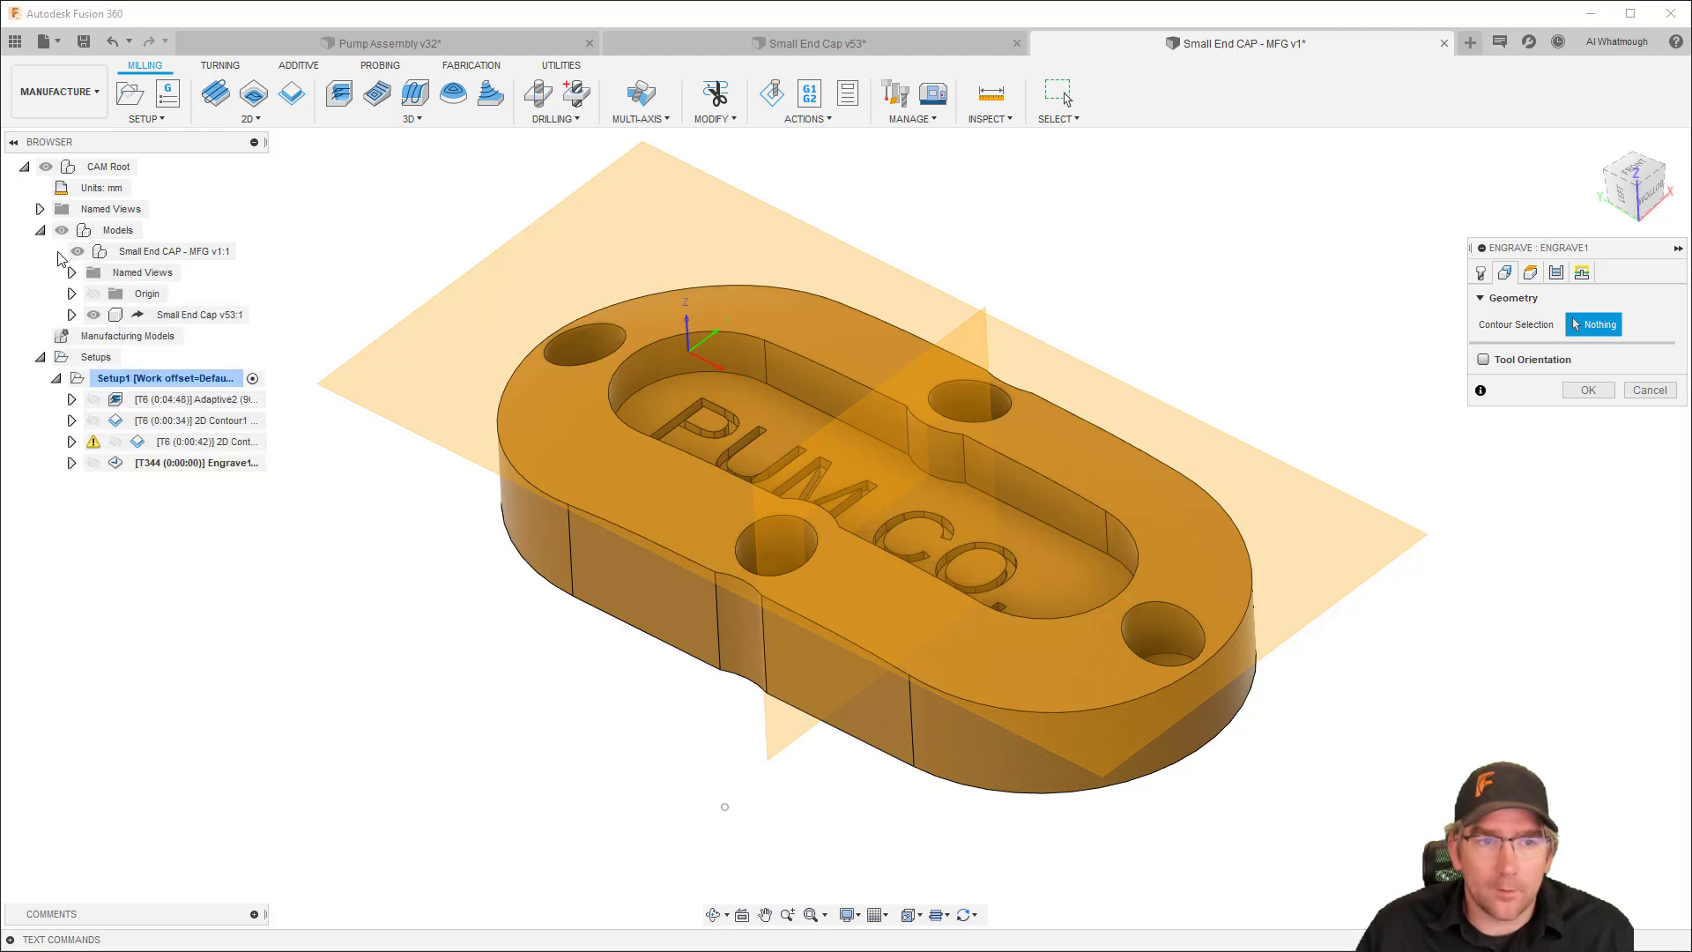
pyautogui.click(72, 315)
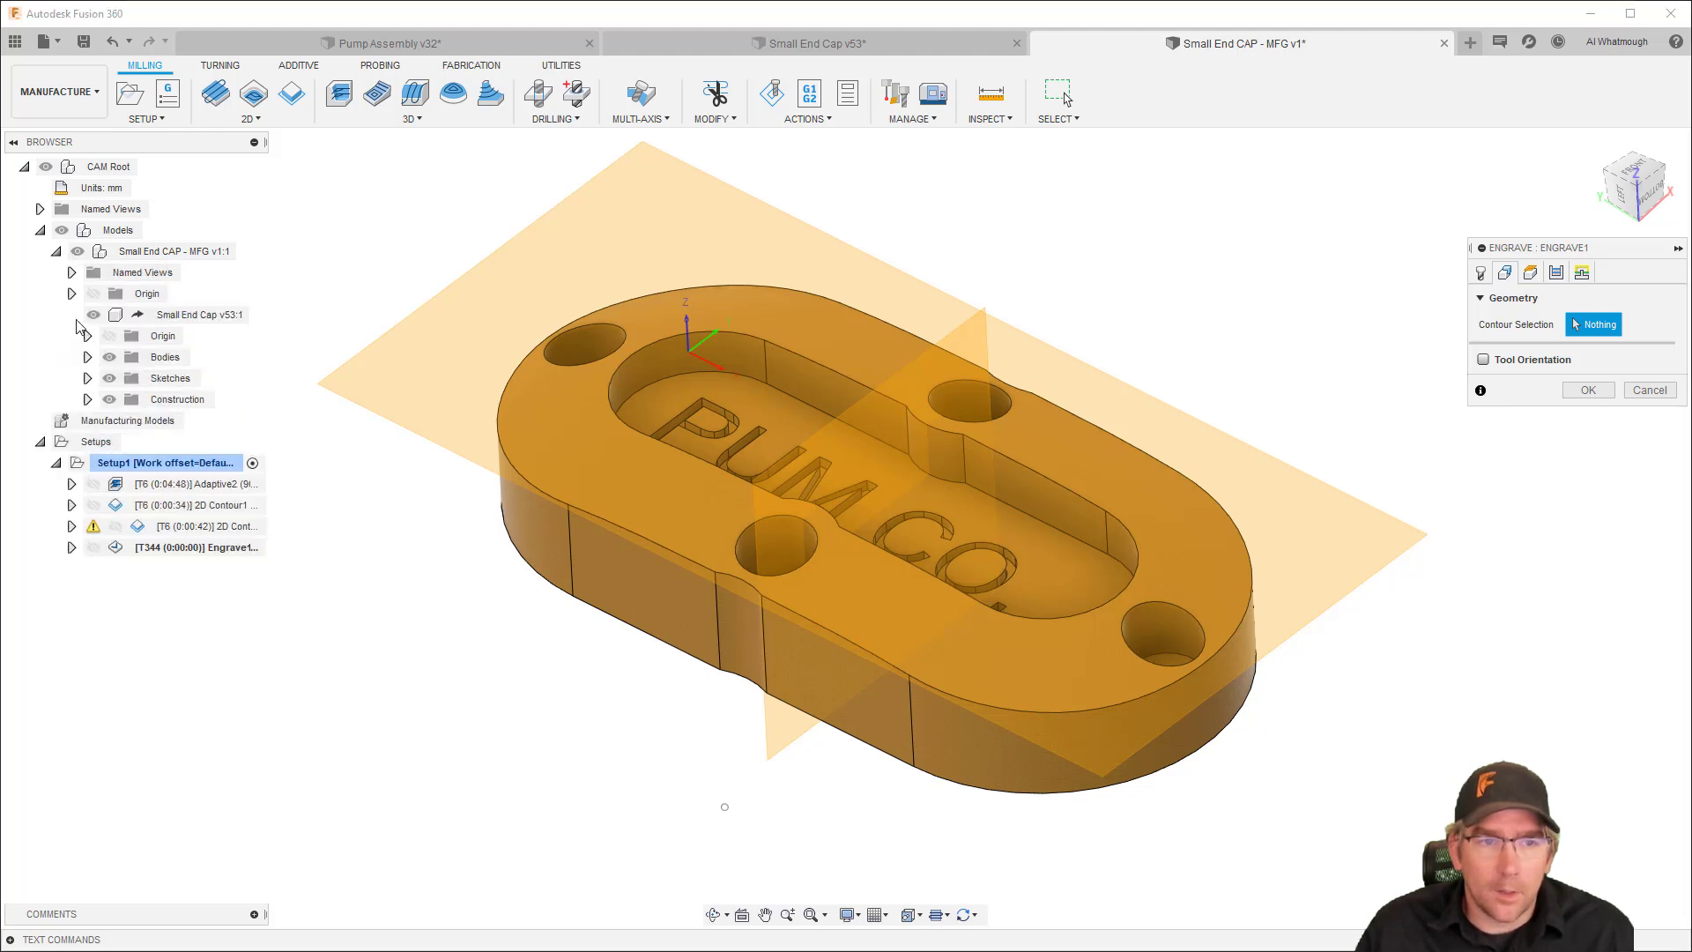
pyautogui.click(89, 379)
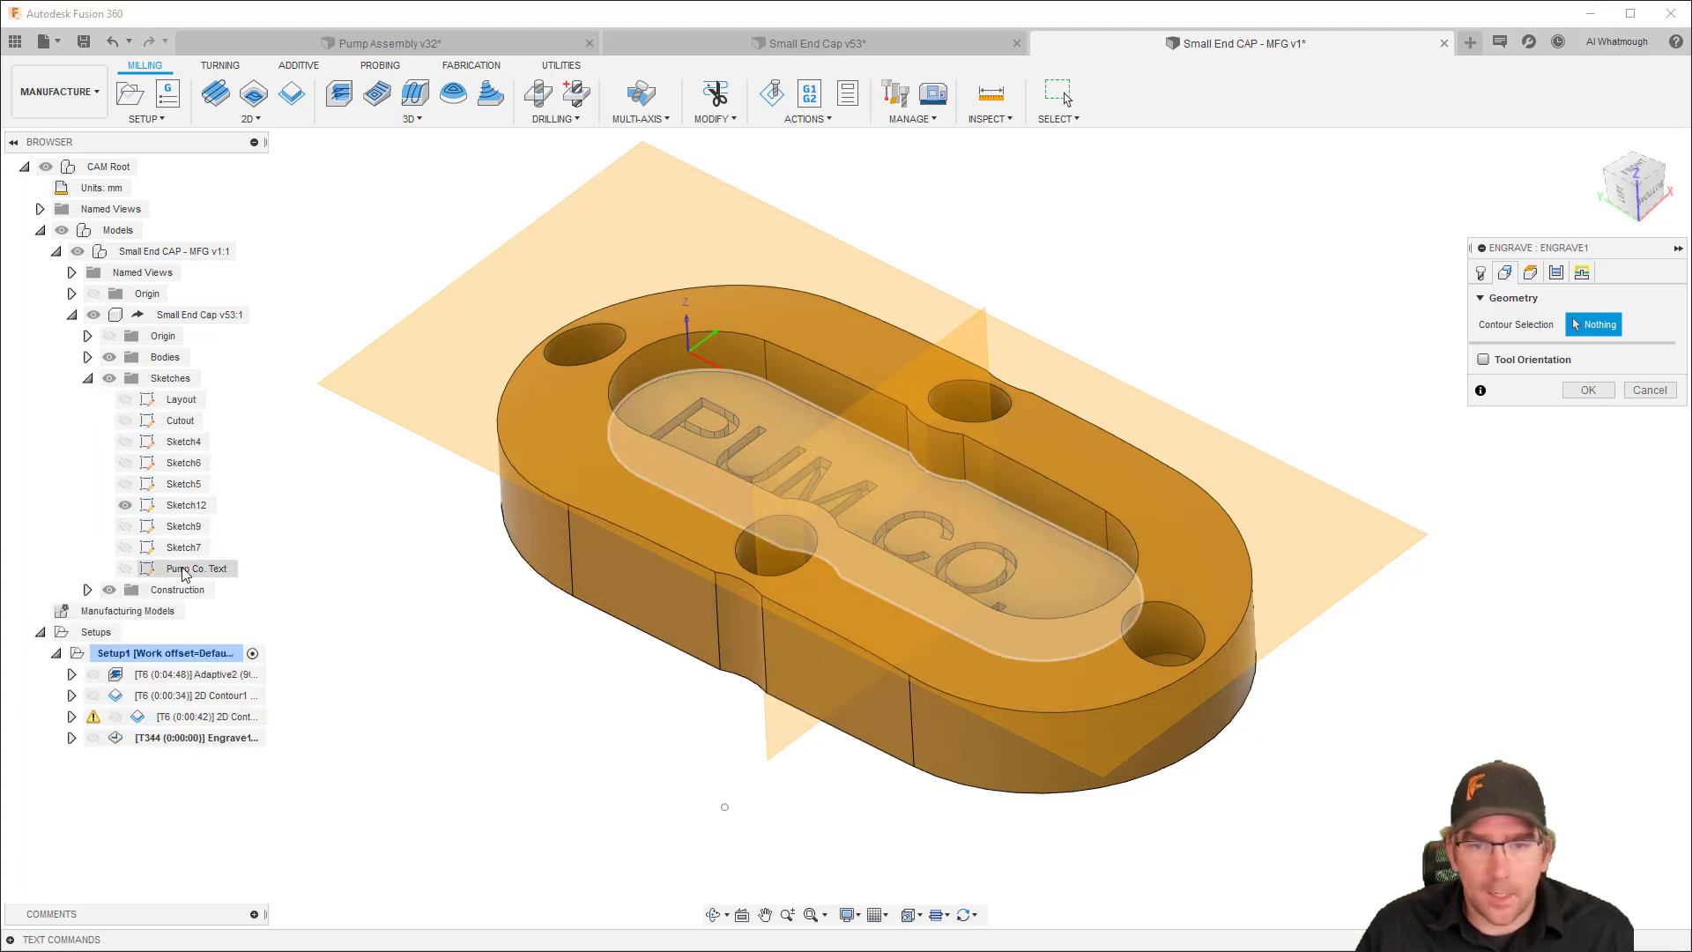
pyautogui.click(141, 570)
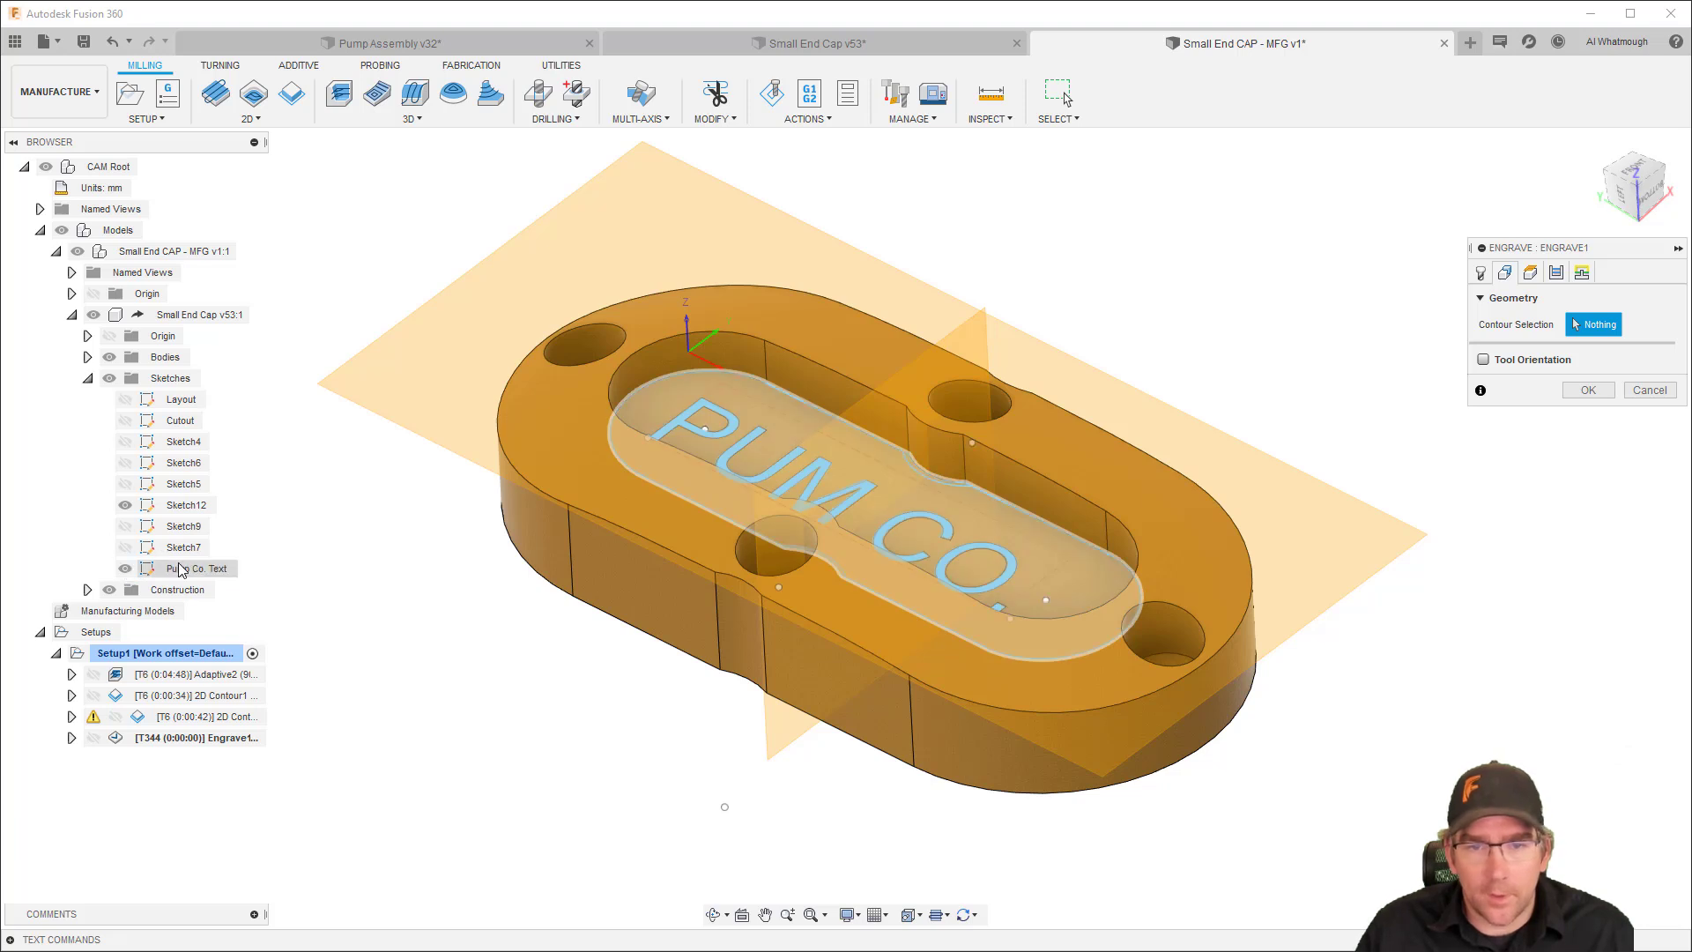
# Select the PUM CO. sketch text as the engraving contour and generate the Engrave toolpath
pyautogui.scroll(3, 728, 427)
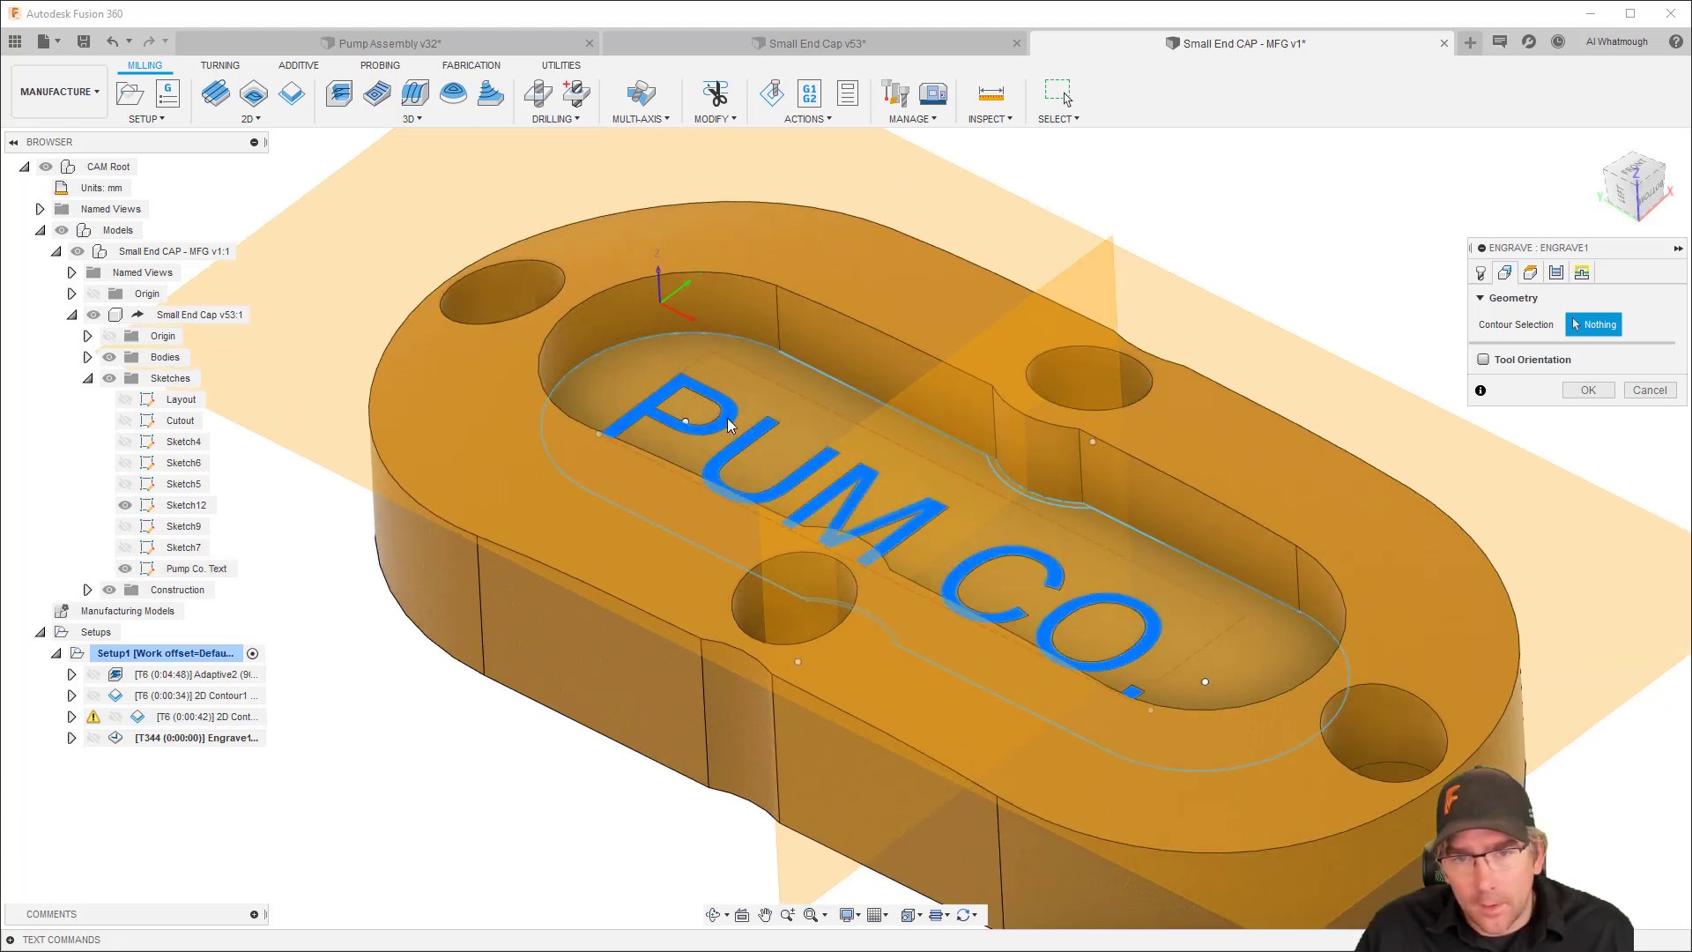
pyautogui.click(725, 426)
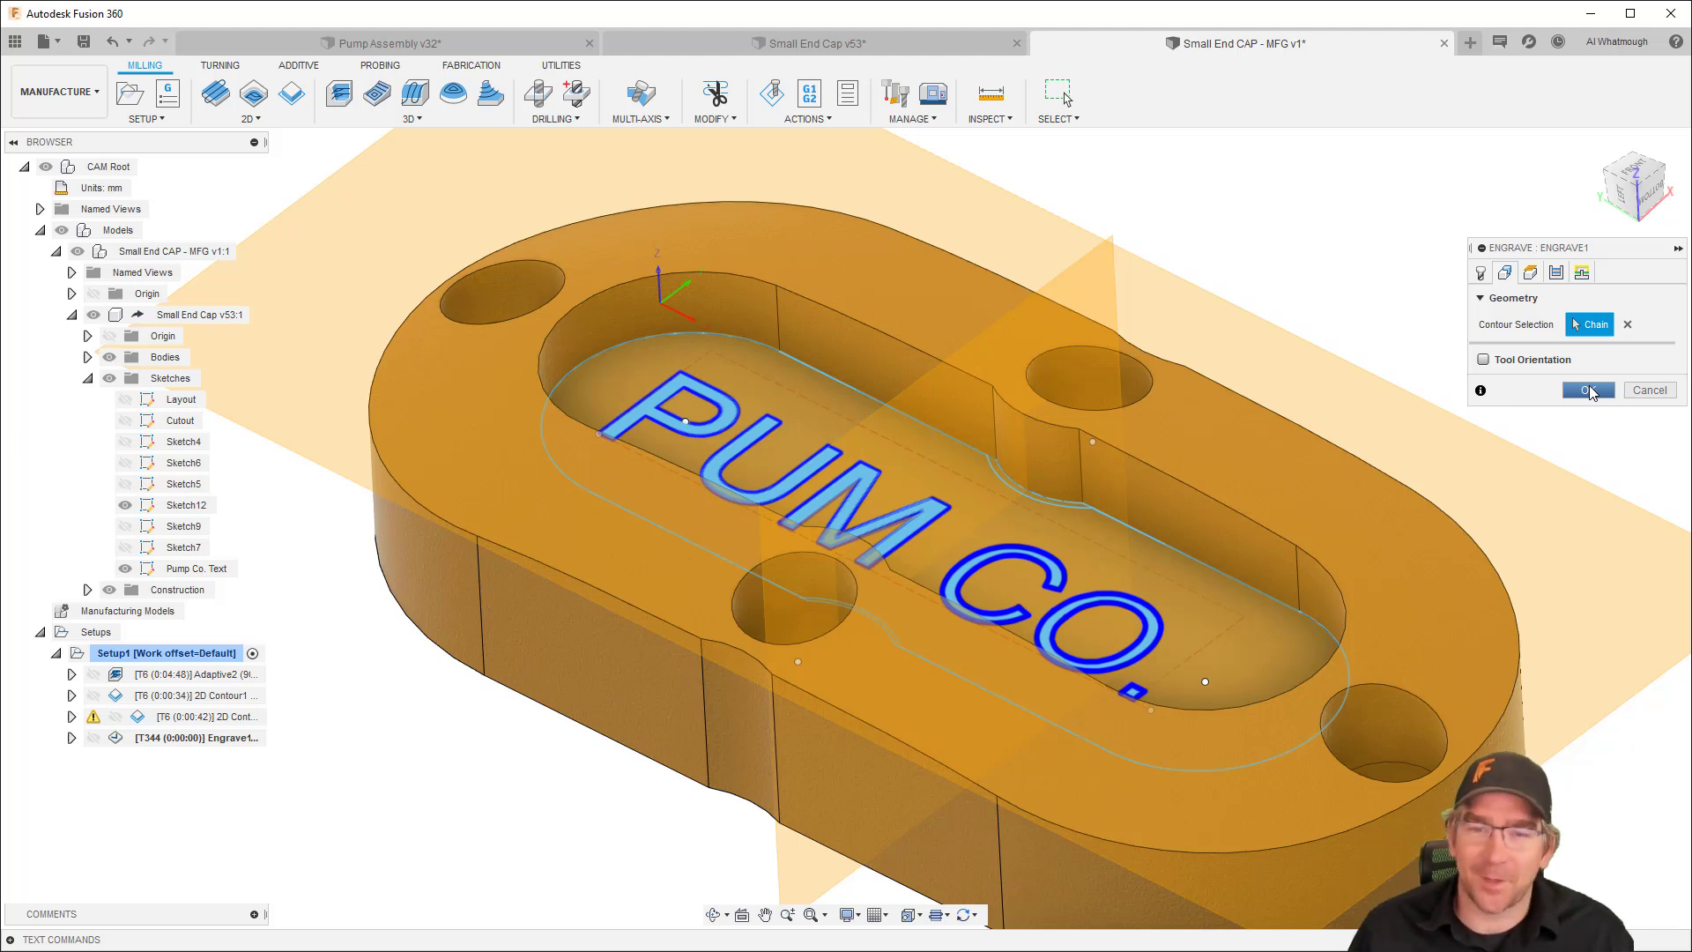
pyautogui.click(1564, 391)
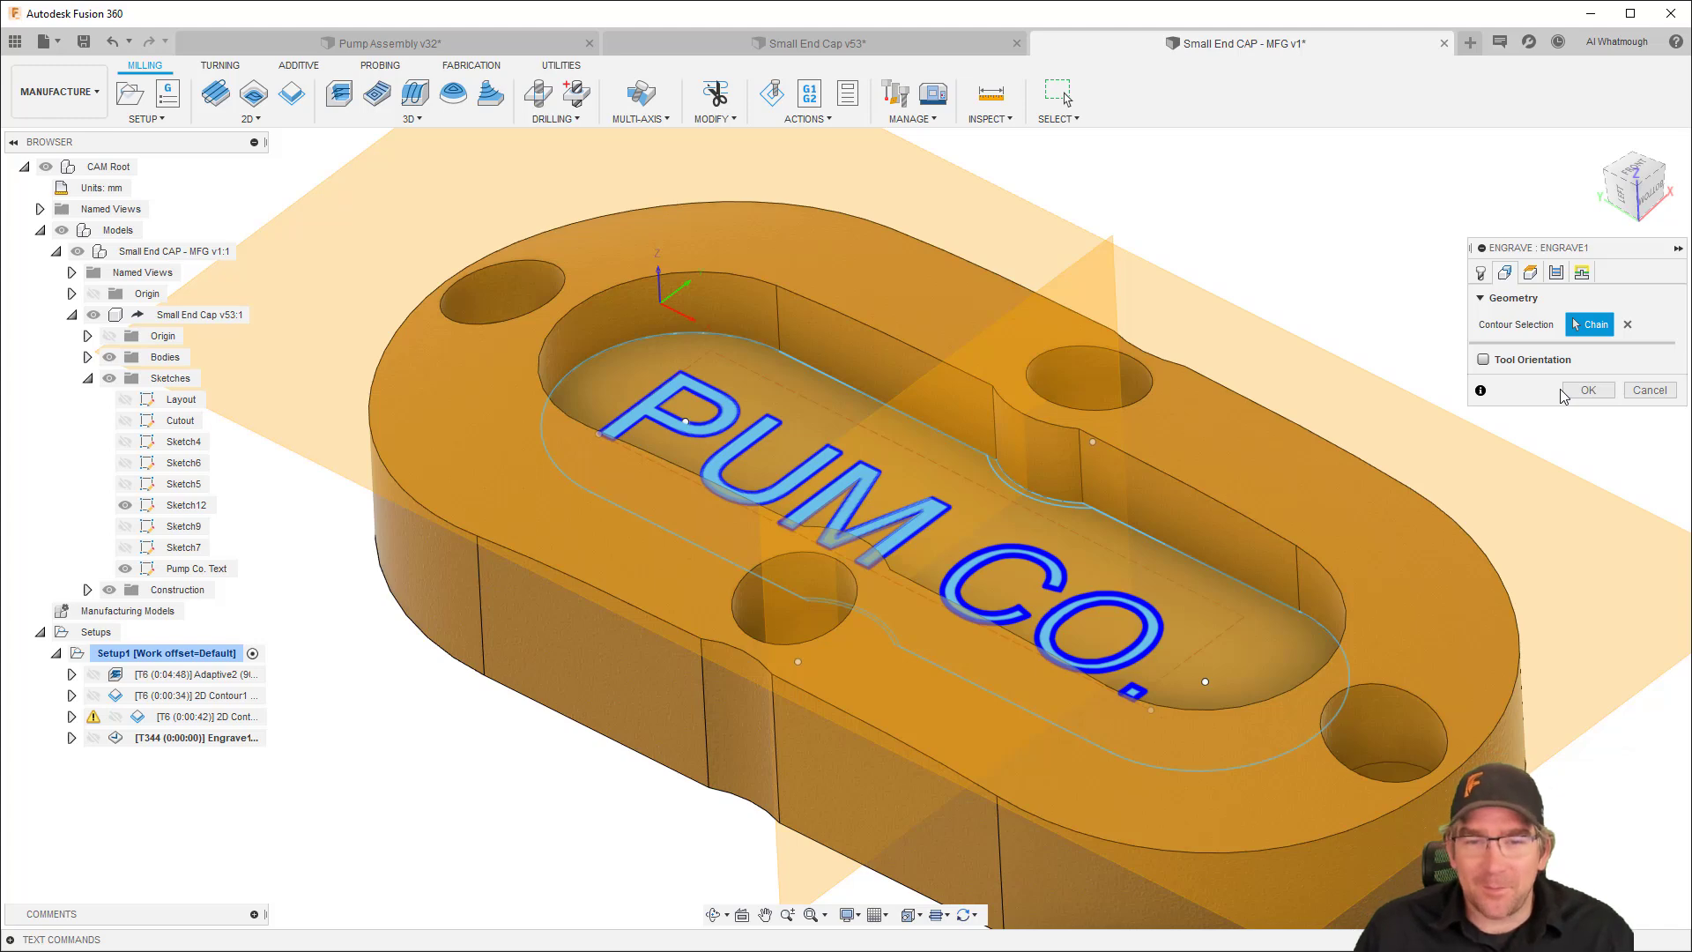
pyautogui.click(1594, 392)
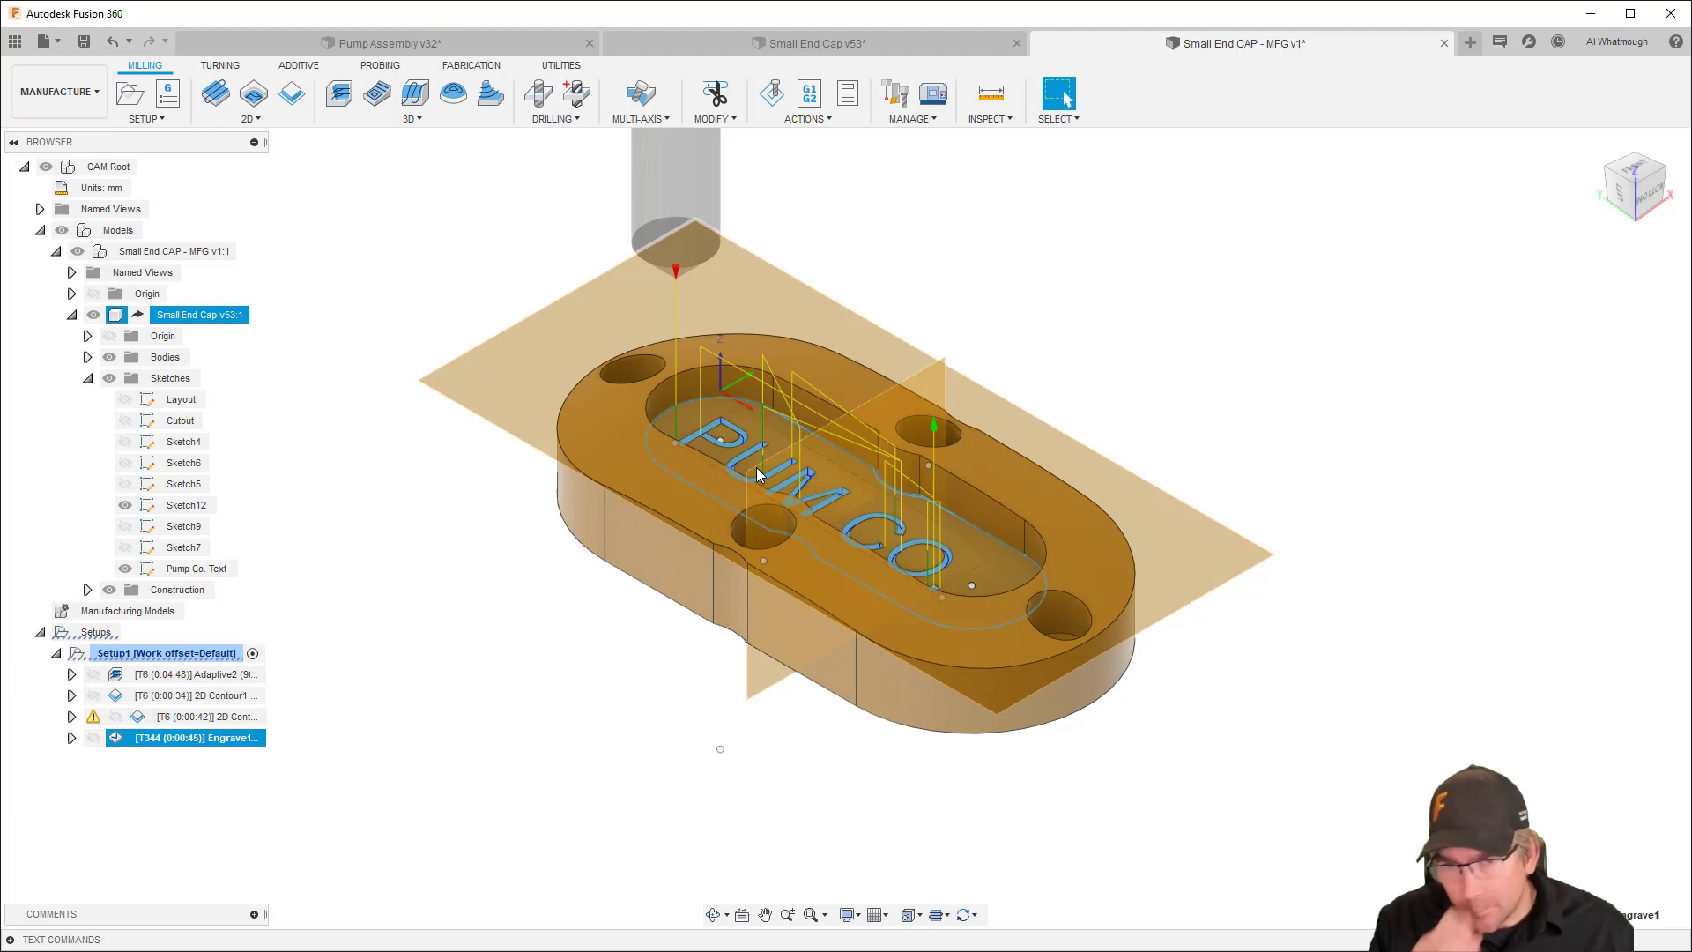
pyautogui.click(631, 642)
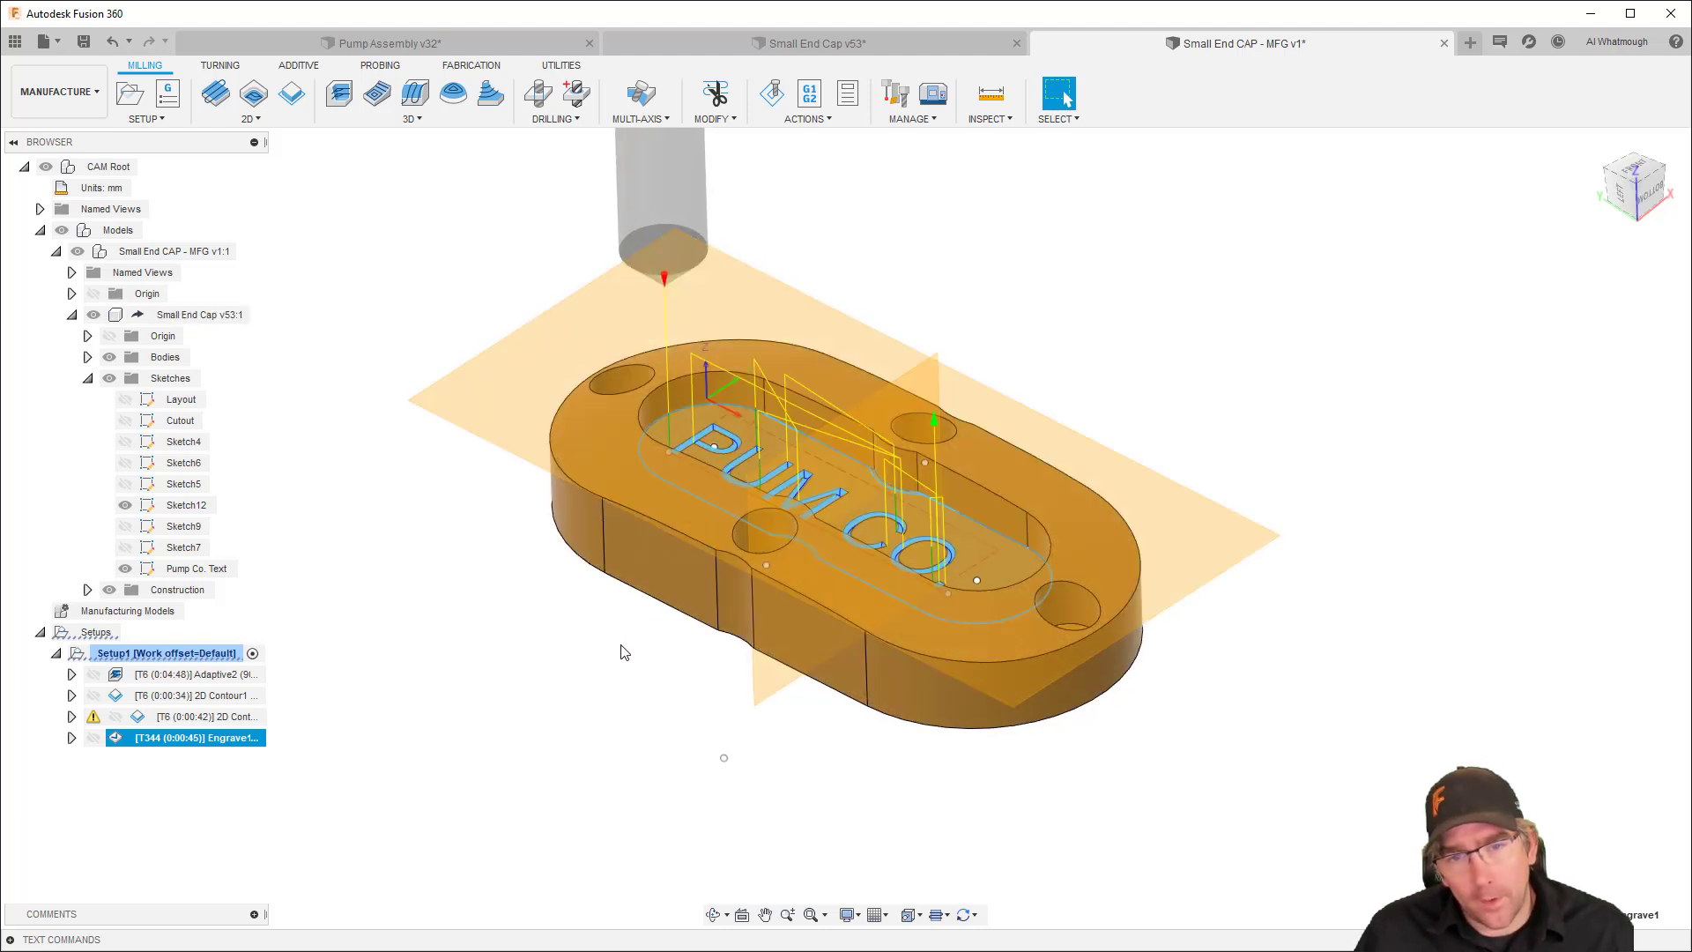
pyautogui.click(831, 579)
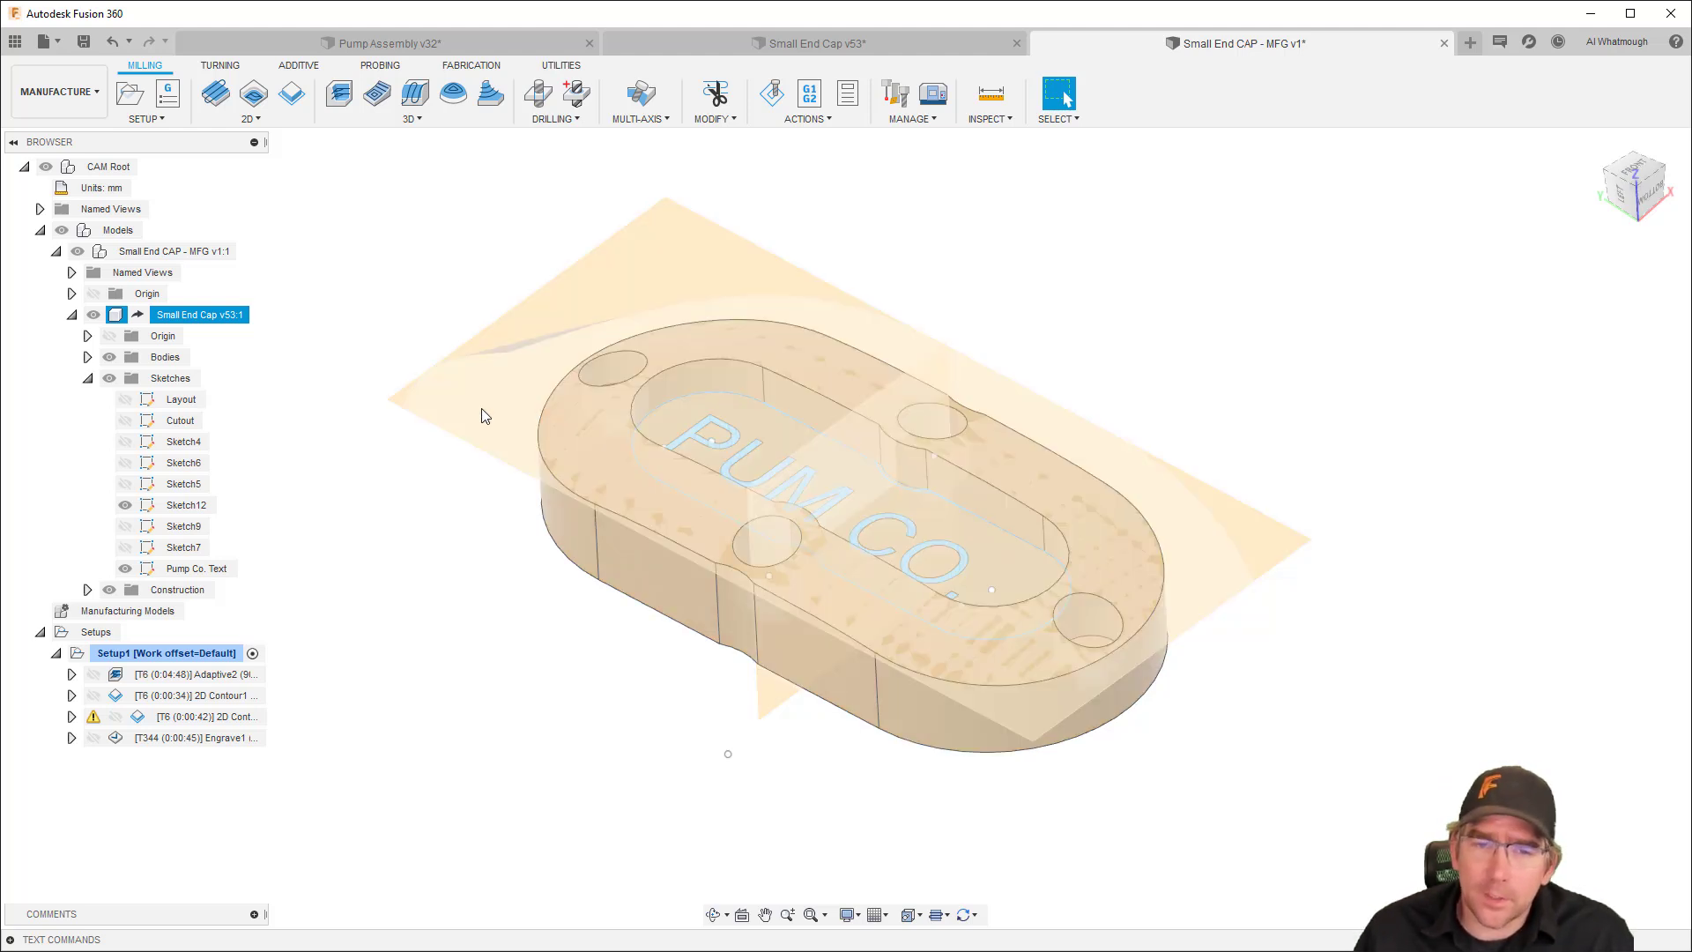
# Hide the construction planes of the Small End Cap component
pyautogui.click(130, 589)
pyautogui.click(111, 590)
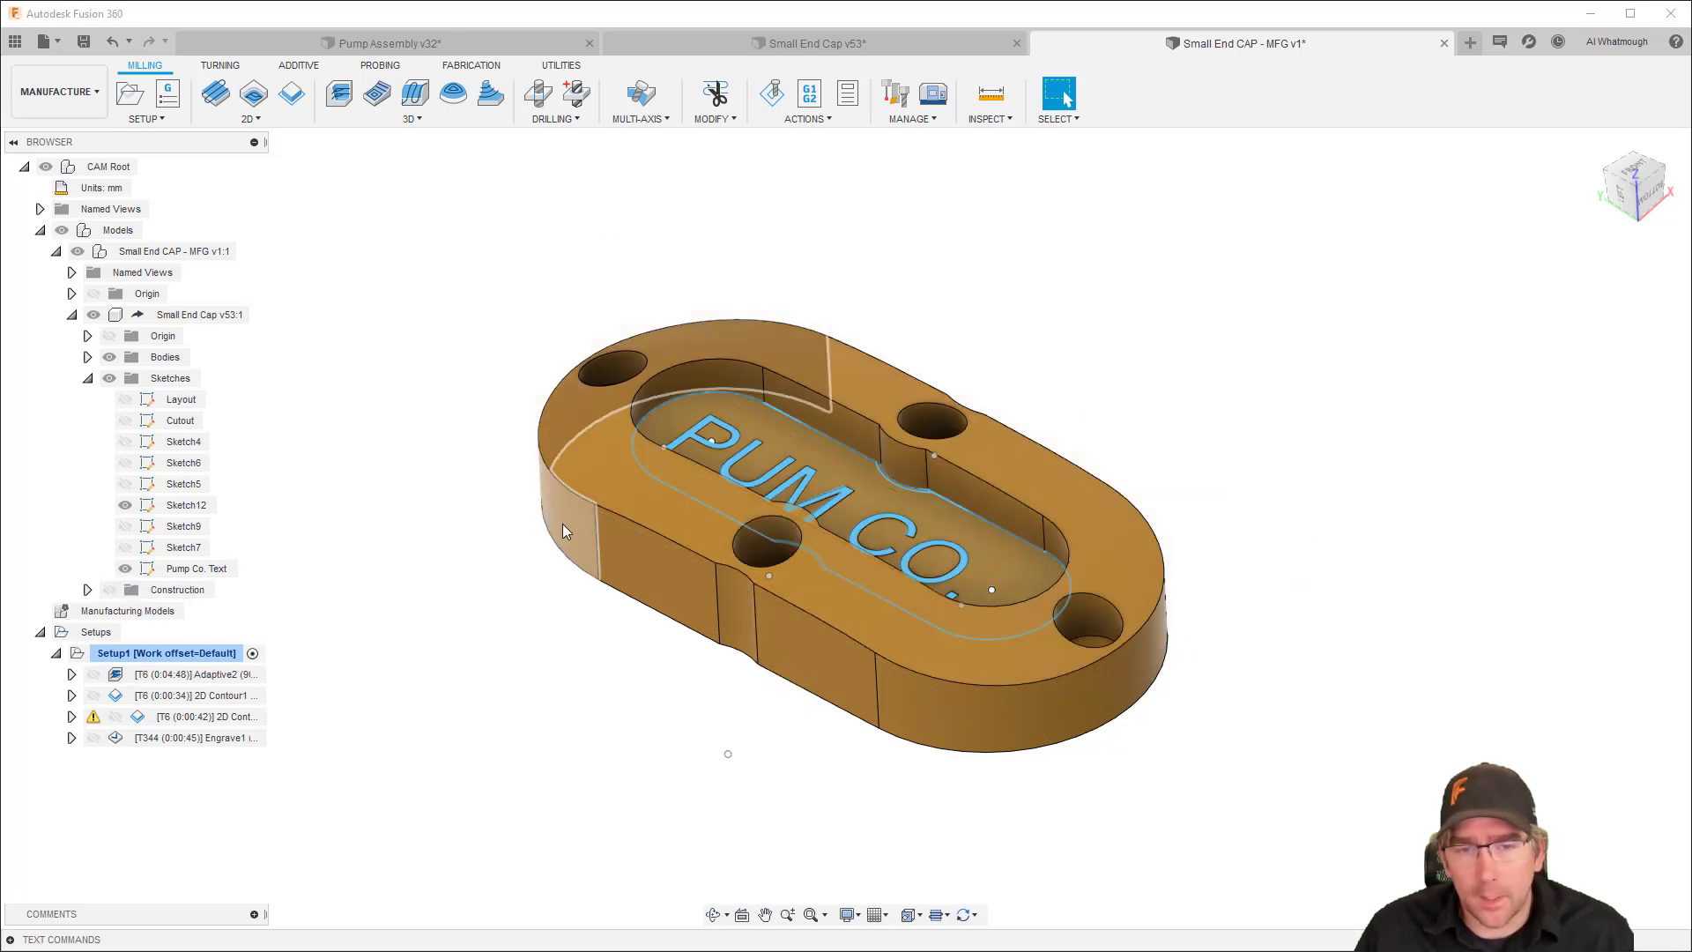
pyautogui.scroll(2, 620, 509)
pyautogui.click(808, 391)
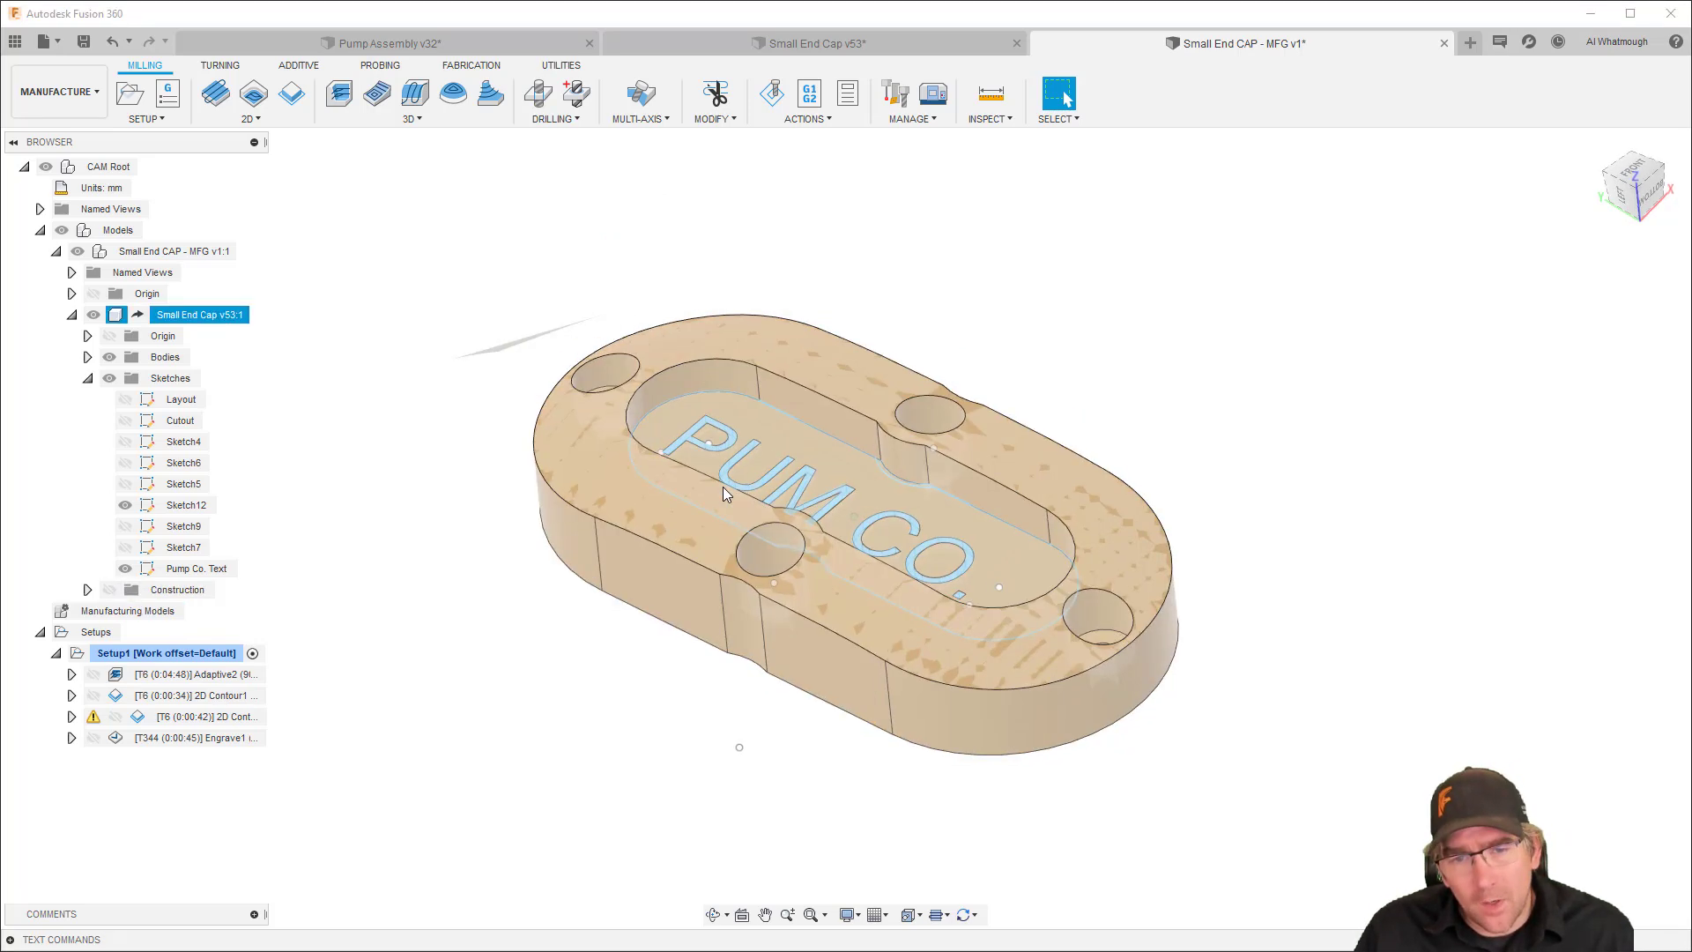
pyautogui.press('Escape')
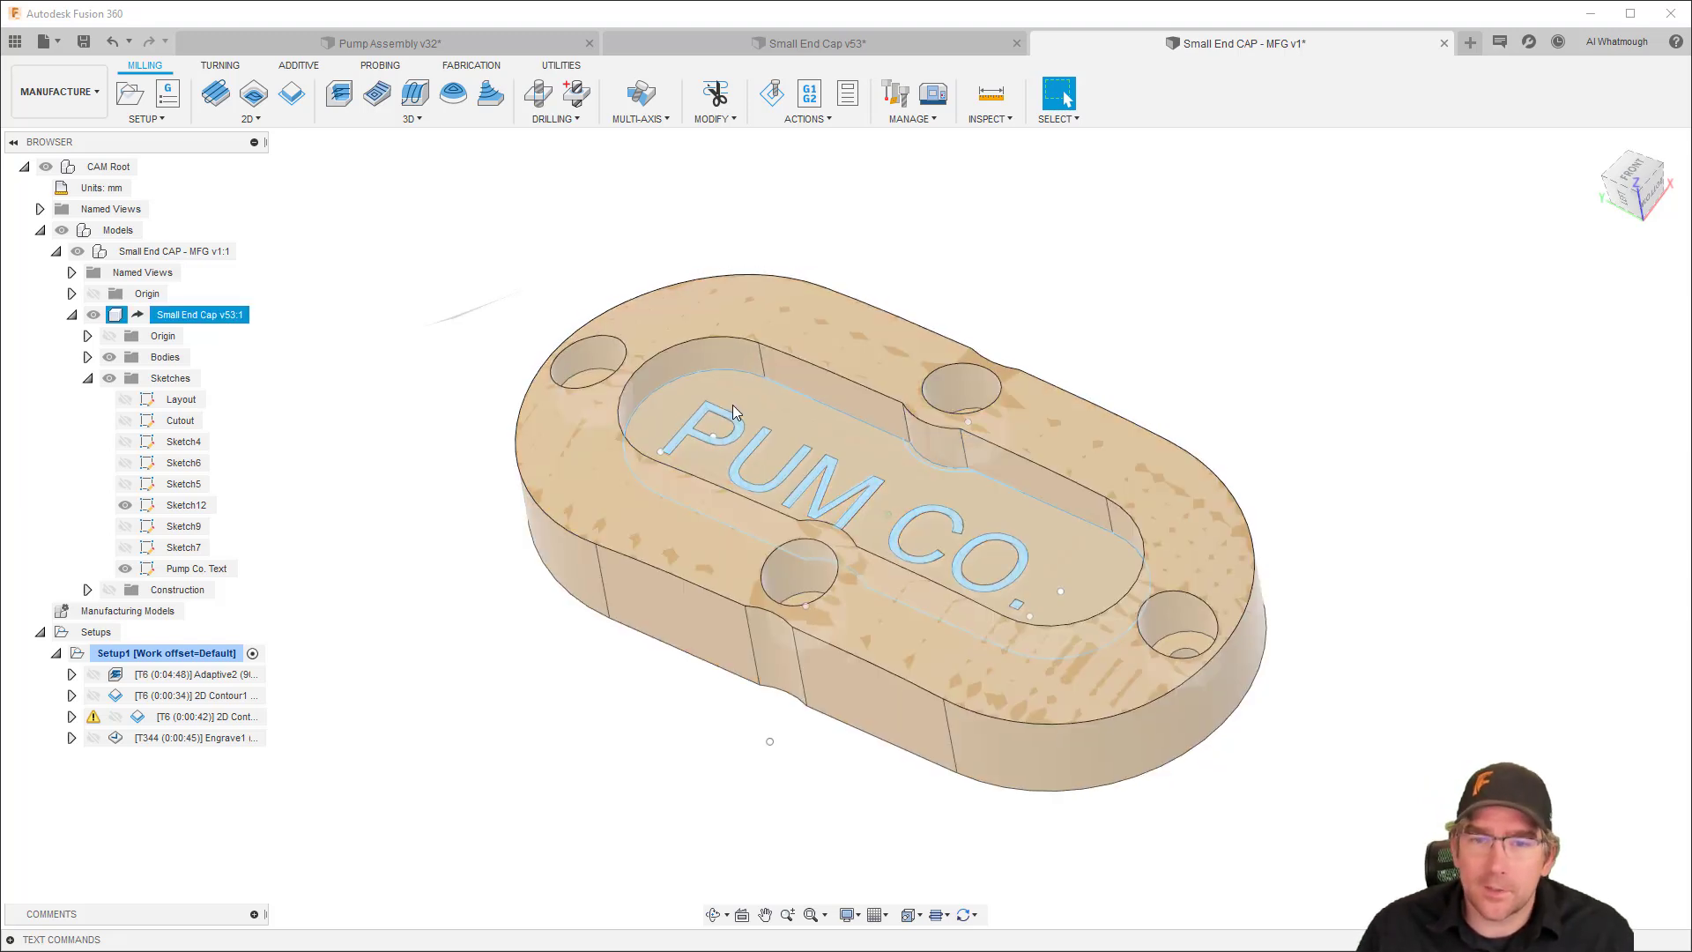
# In the Design workspace, show the cap's construction planes and start a sketch on Plane2, with the cap oriented lengthwise
pyautogui.click(83, 101)
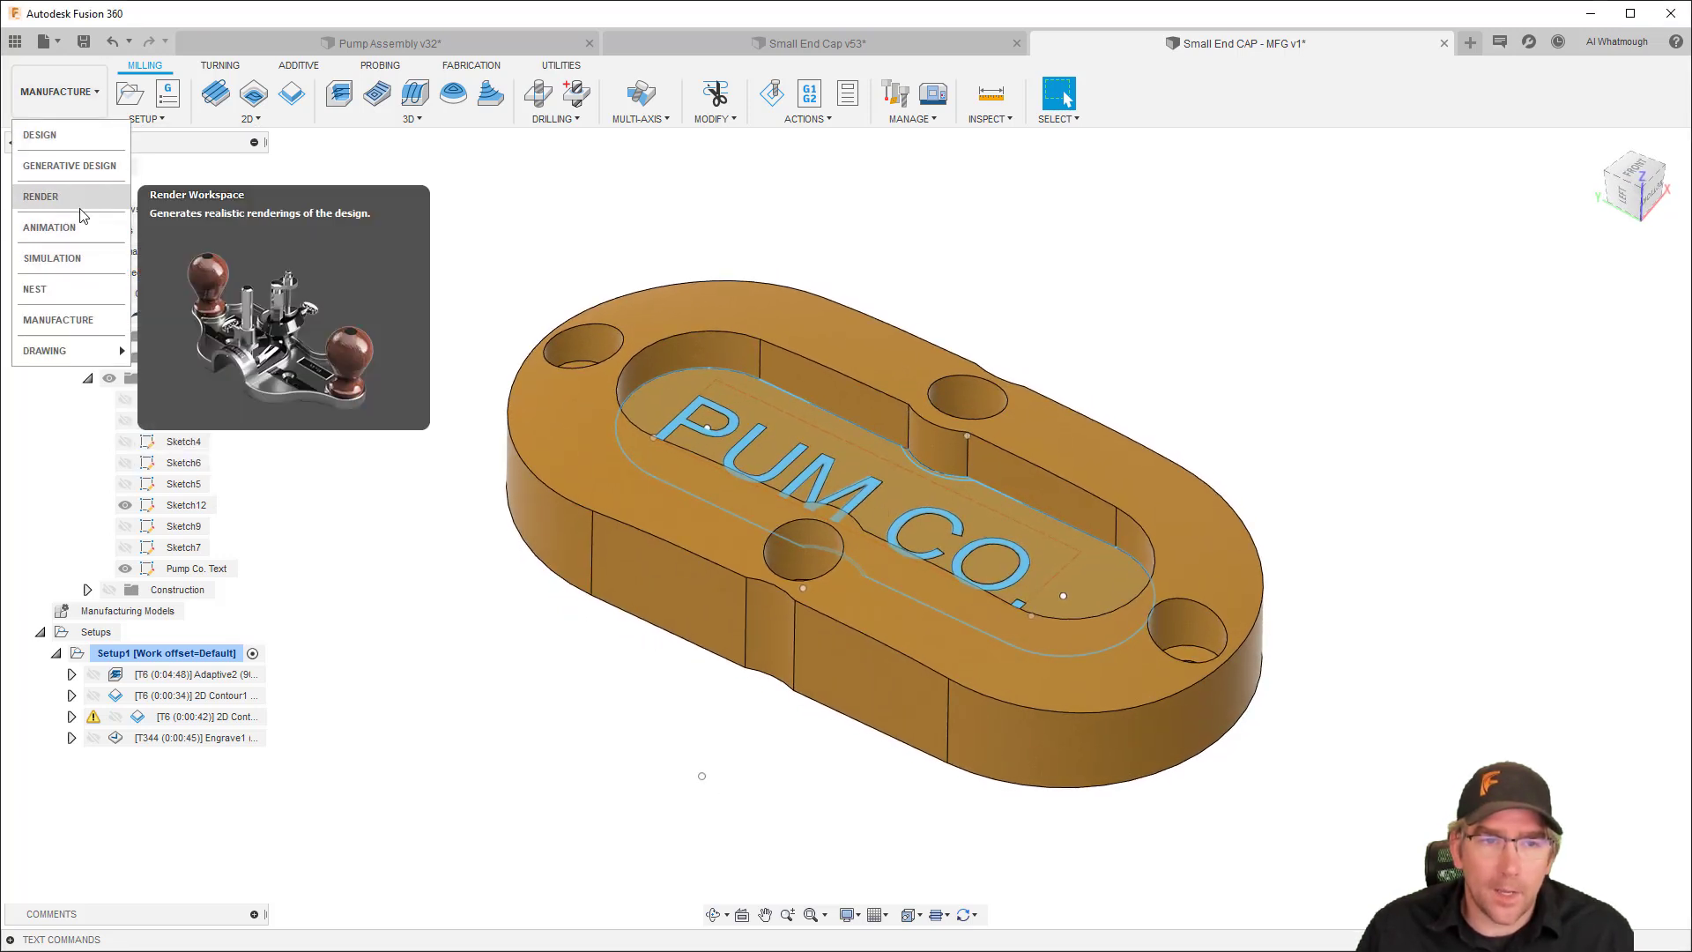
pyautogui.click(77, 144)
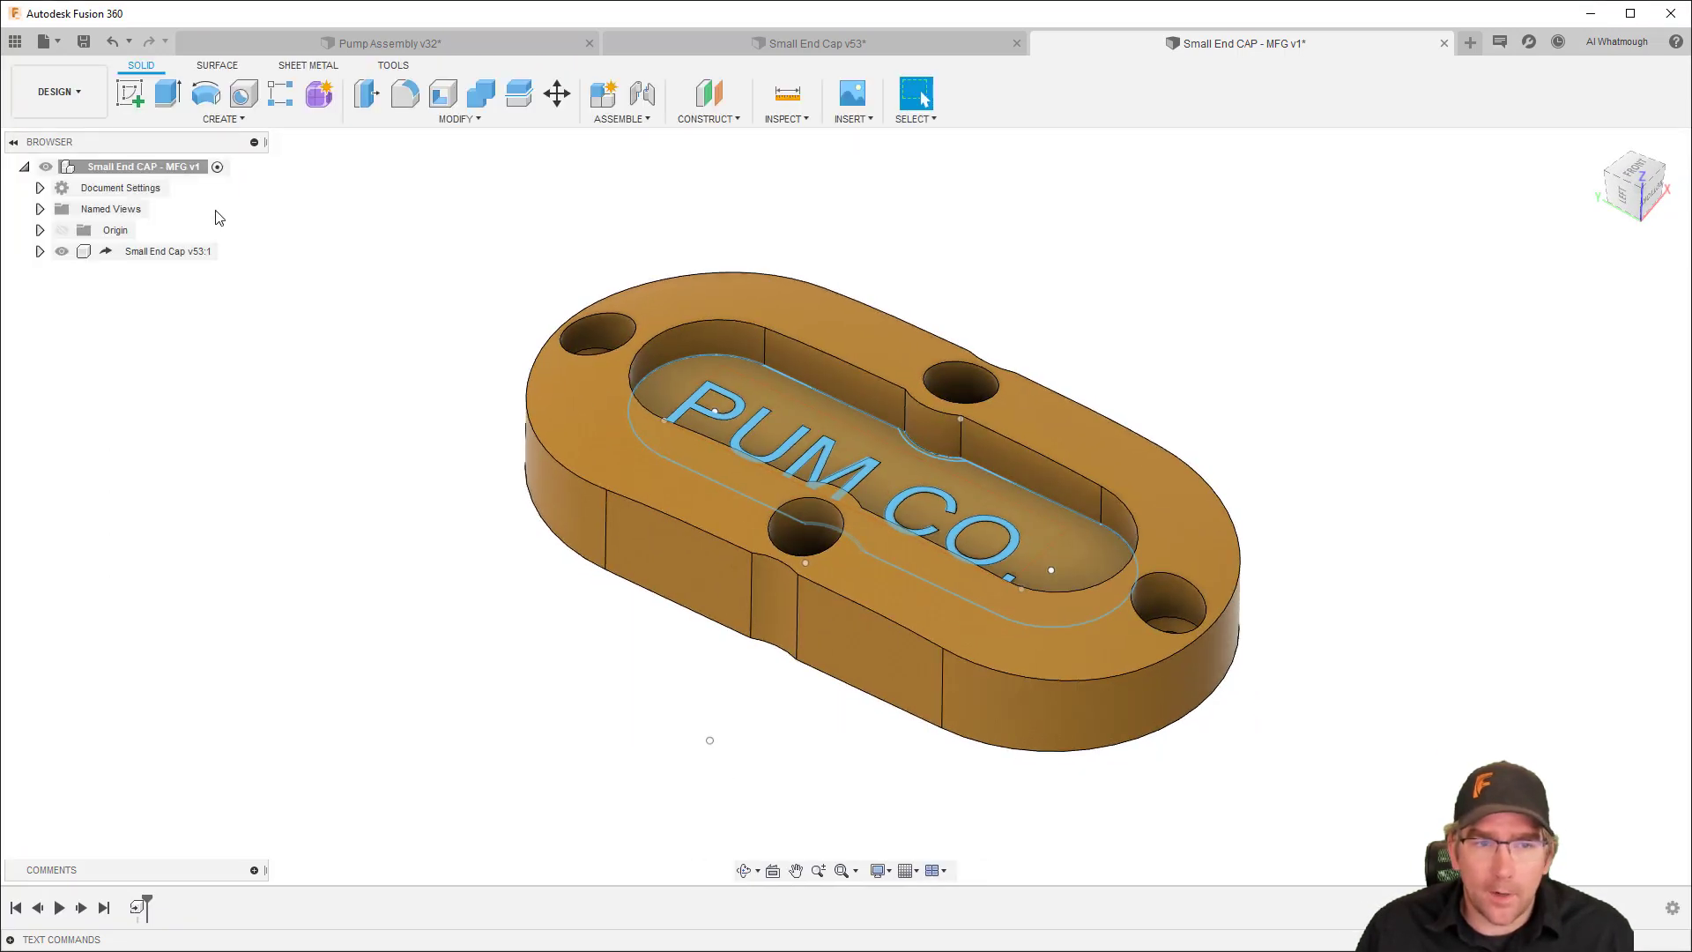
pyautogui.click(40, 252)
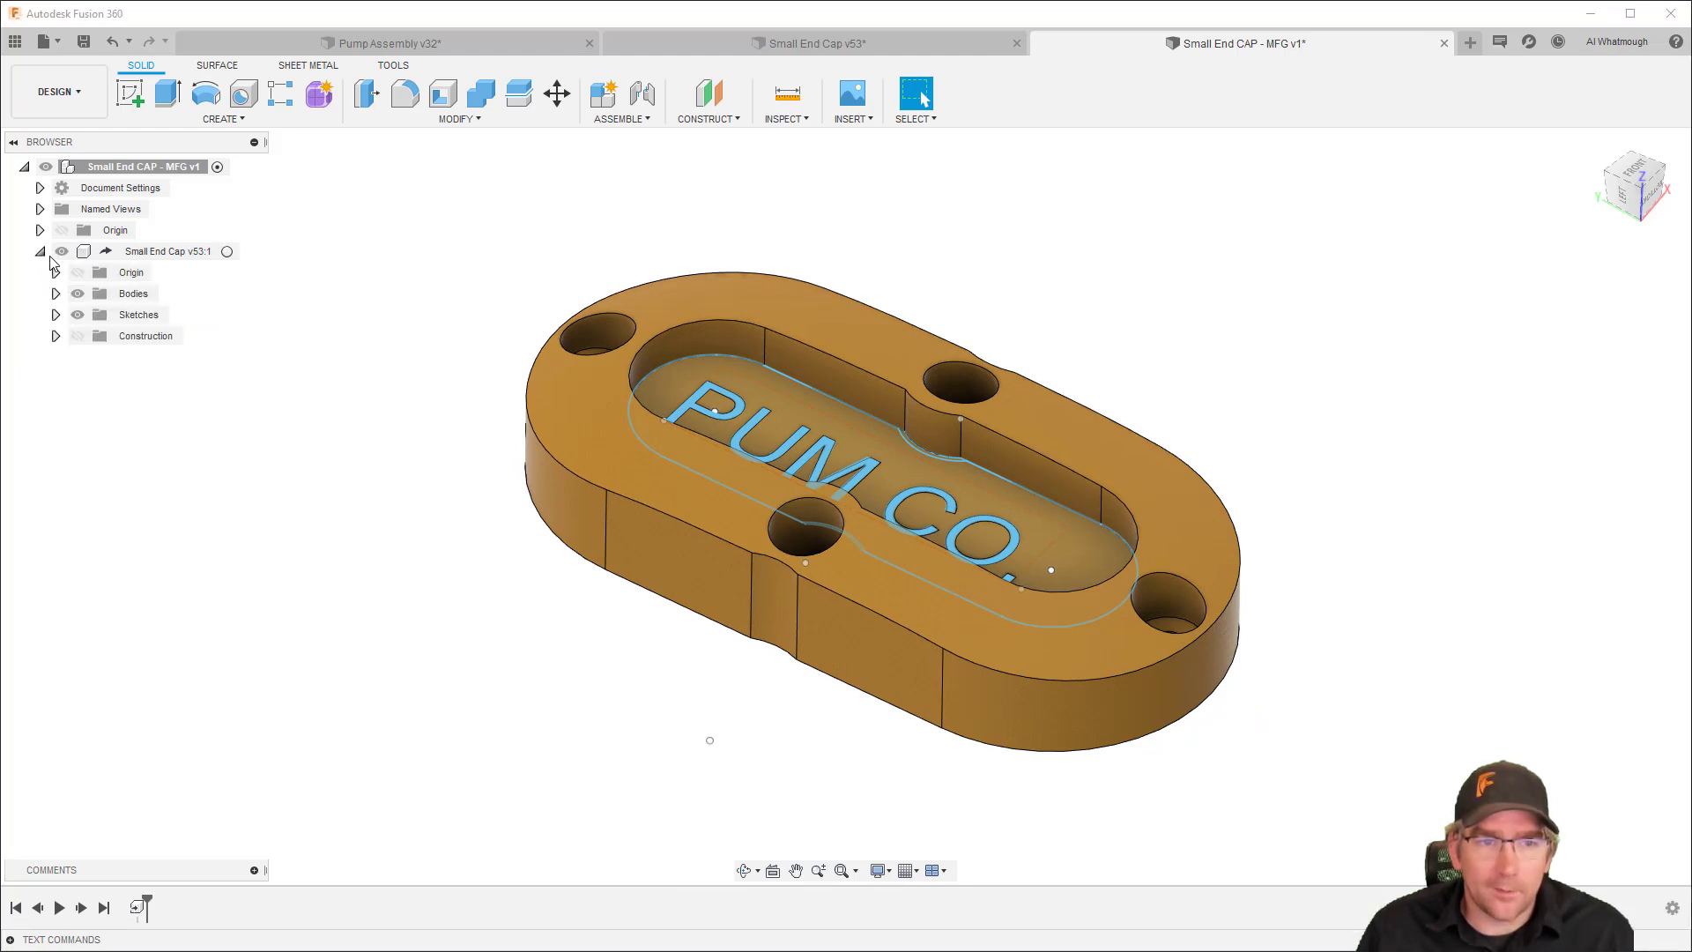
pyautogui.click(78, 336)
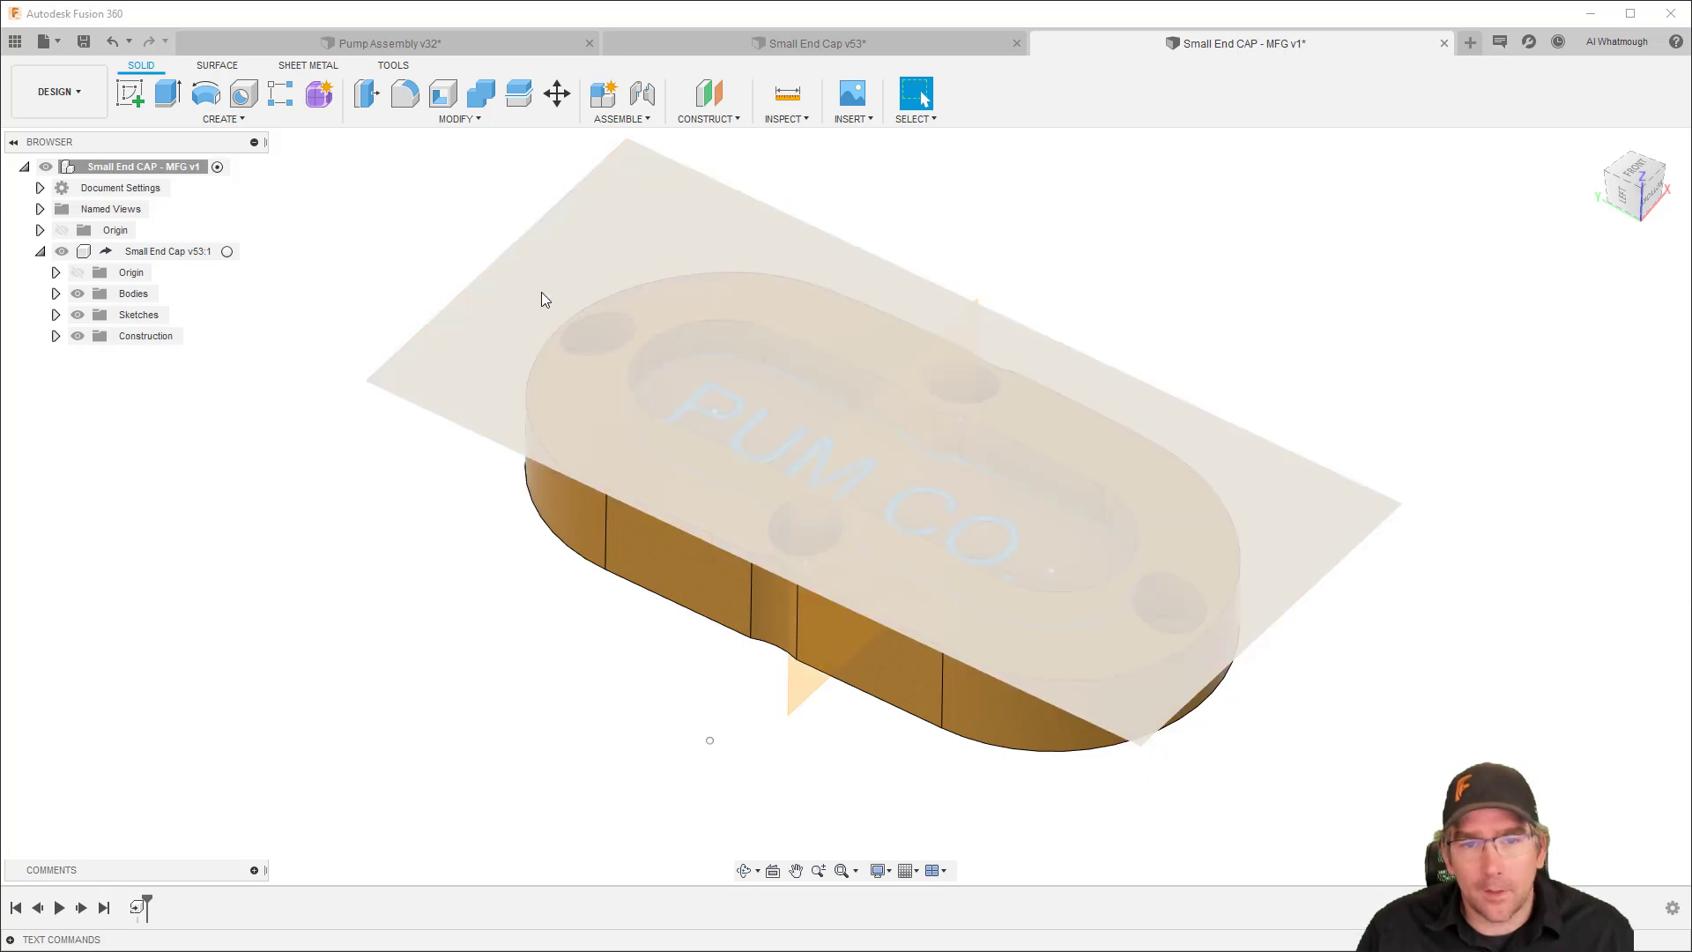
pyautogui.click(528, 348)
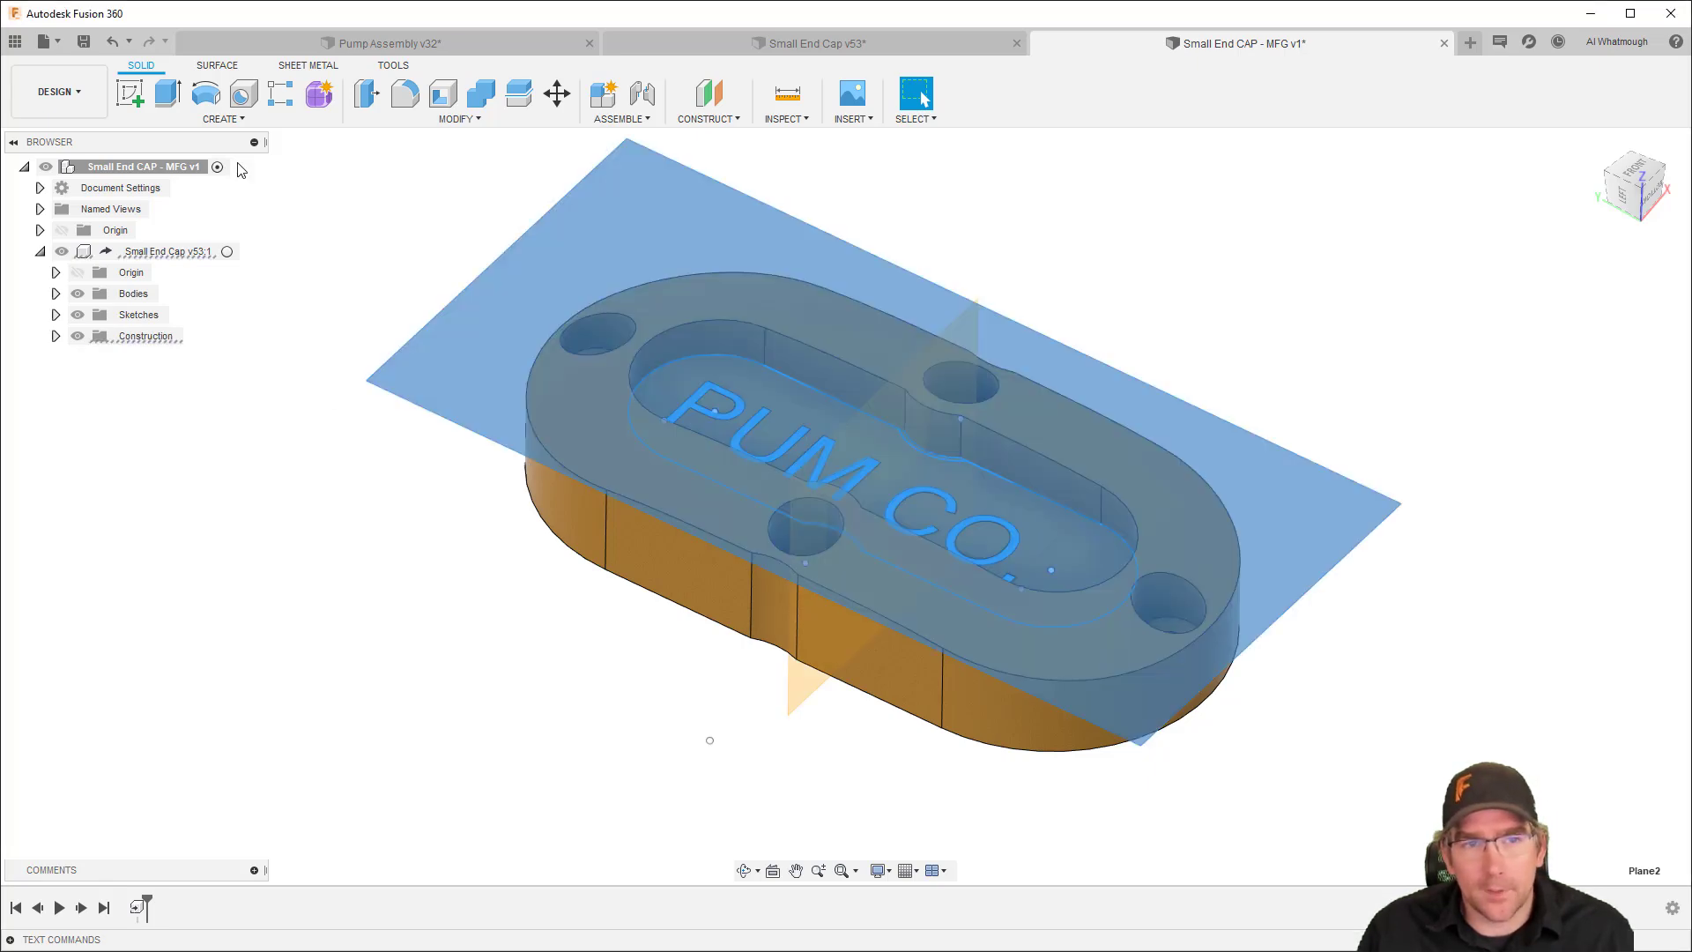
pyautogui.click(132, 93)
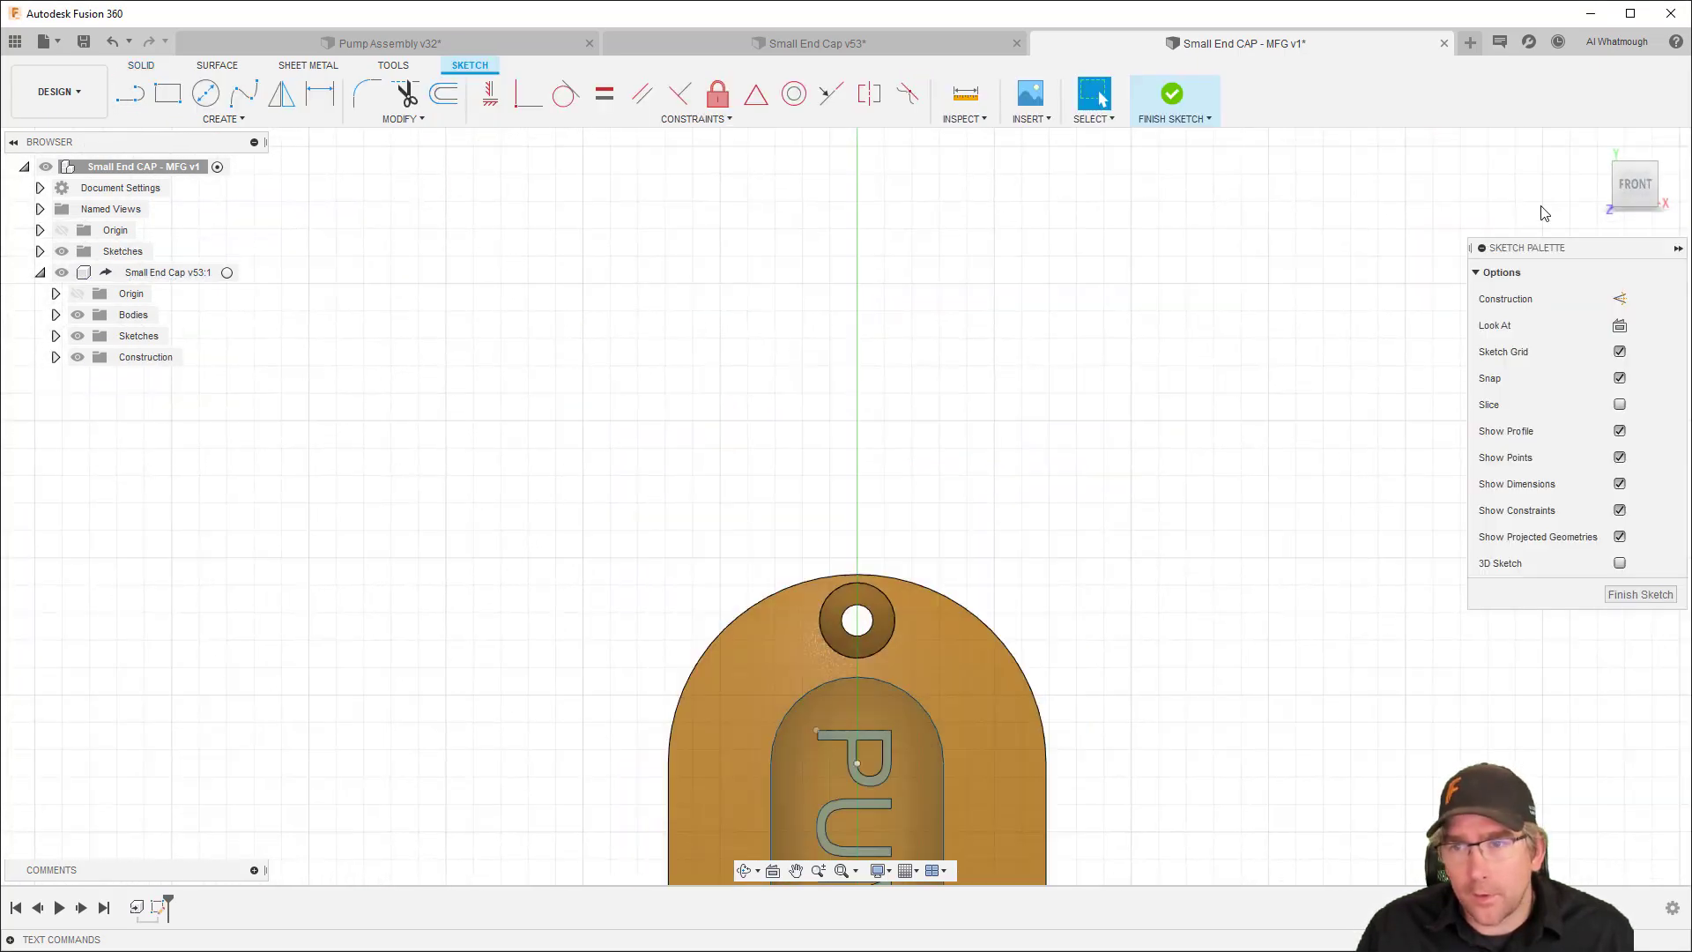
pyautogui.click(1664, 143)
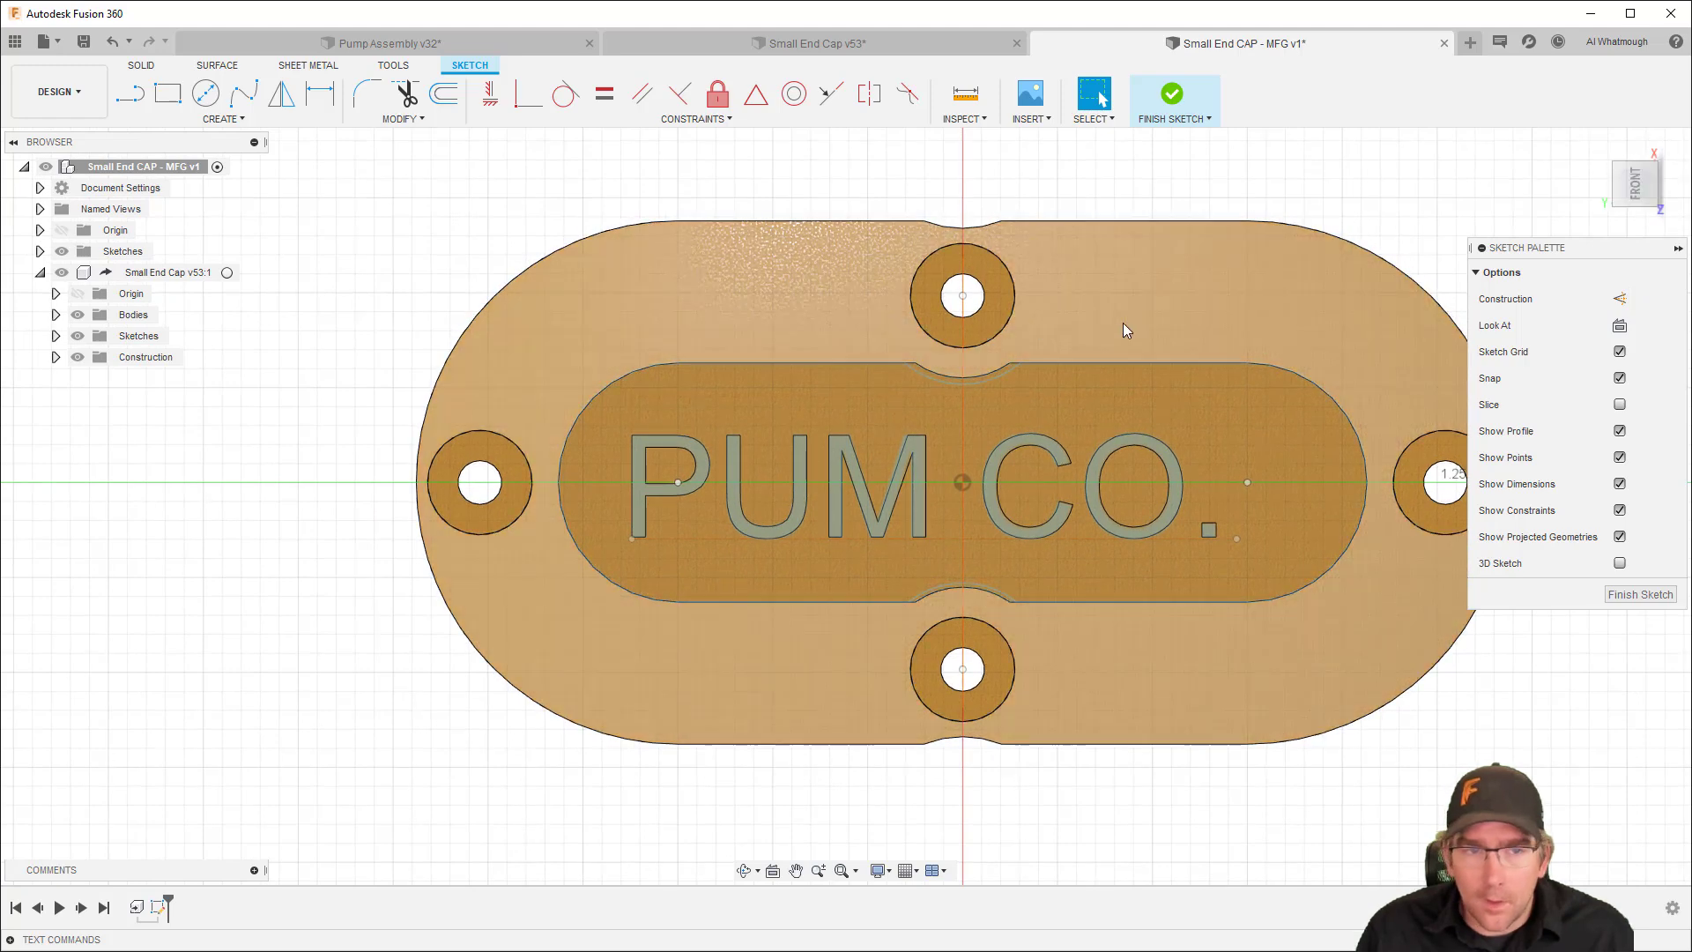
# Show the Layout sketch of the Small End Cap component
pyautogui.click(40, 251)
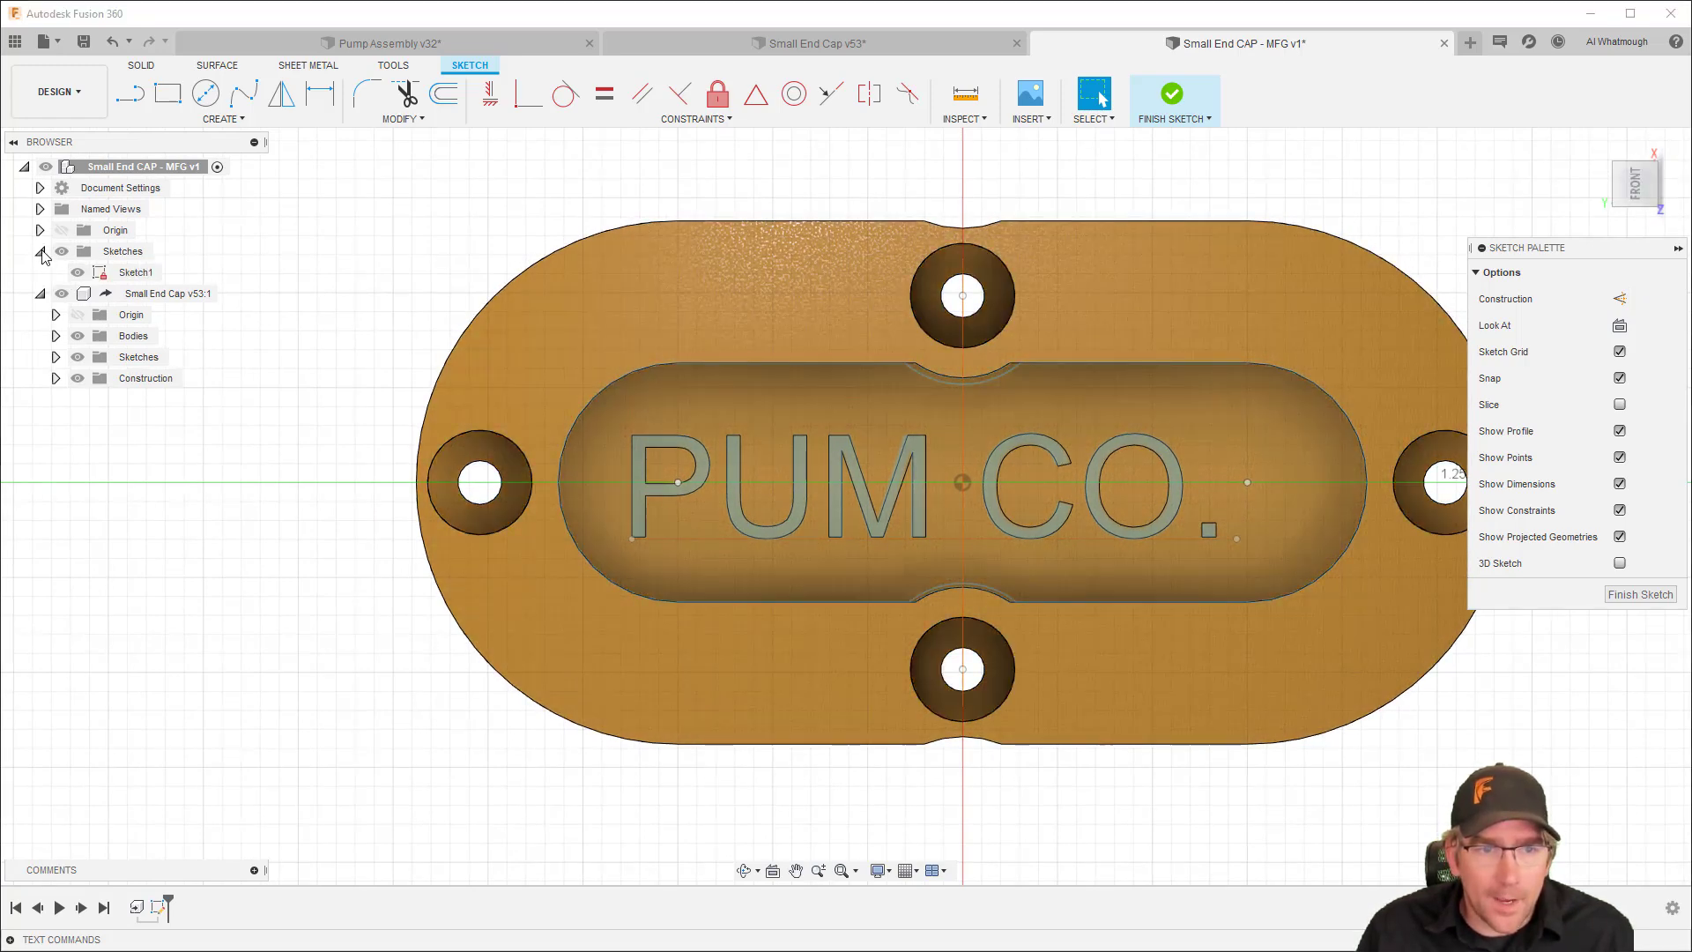
pyautogui.click(54, 357)
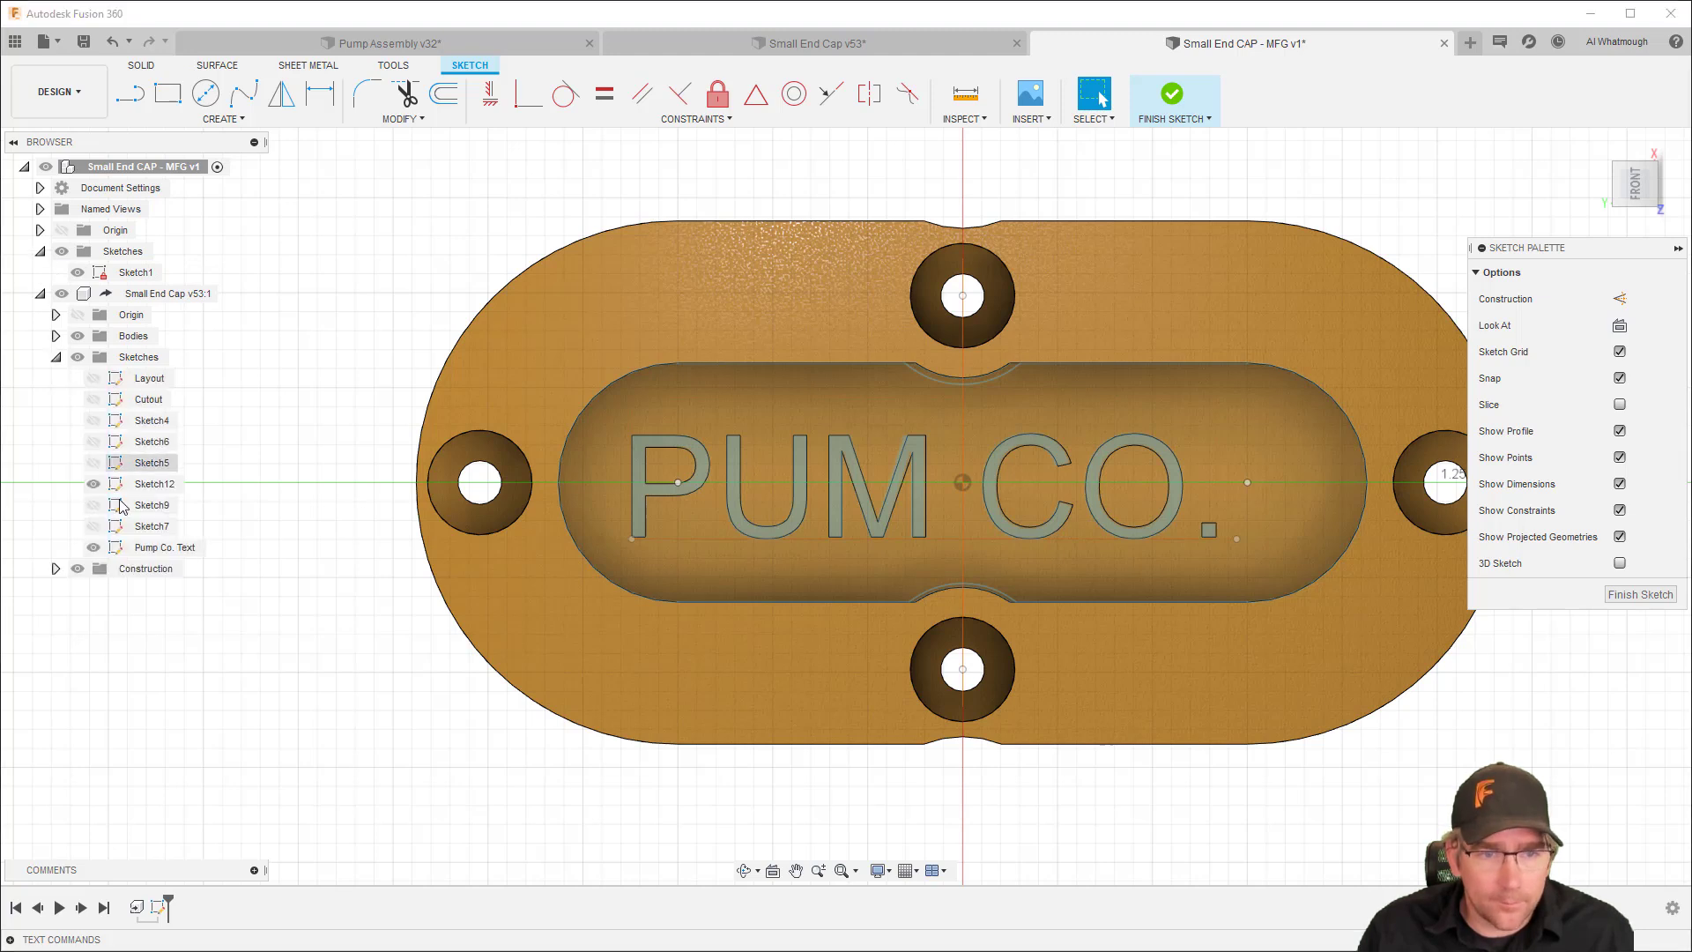
pyautogui.click(100, 383)
pyautogui.click(97, 380)
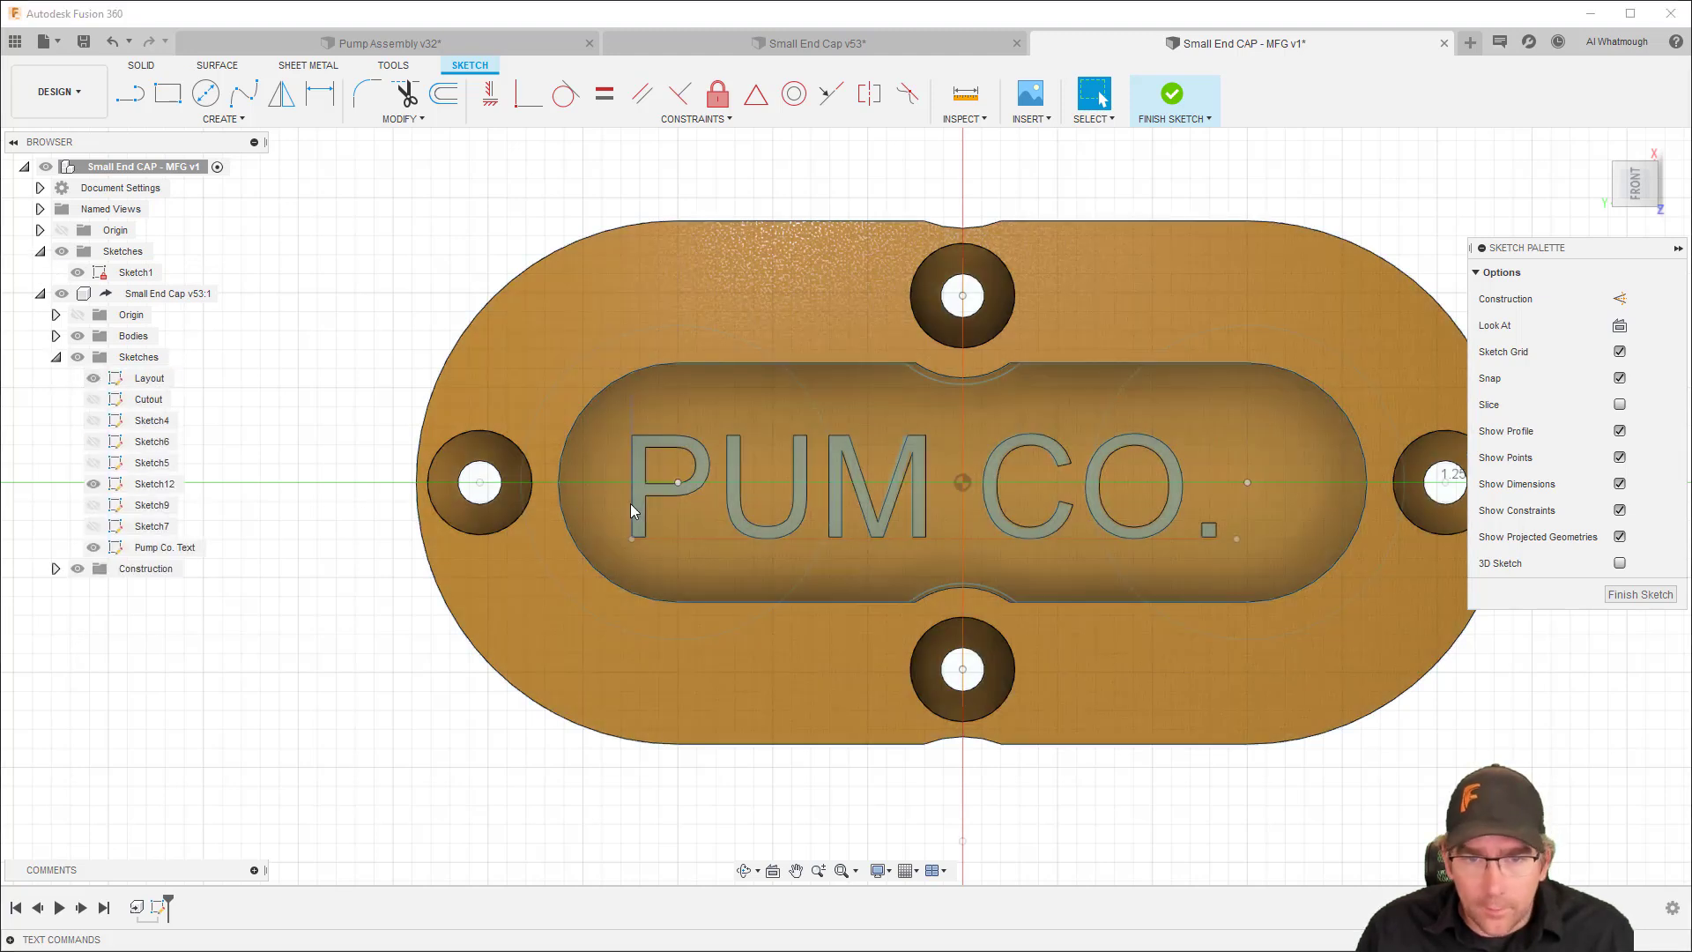
# Project the centre points of the pocket's two rounded ends into the new sketch, with projection link enabled
pyautogui.scroll(2, 1251, 481)
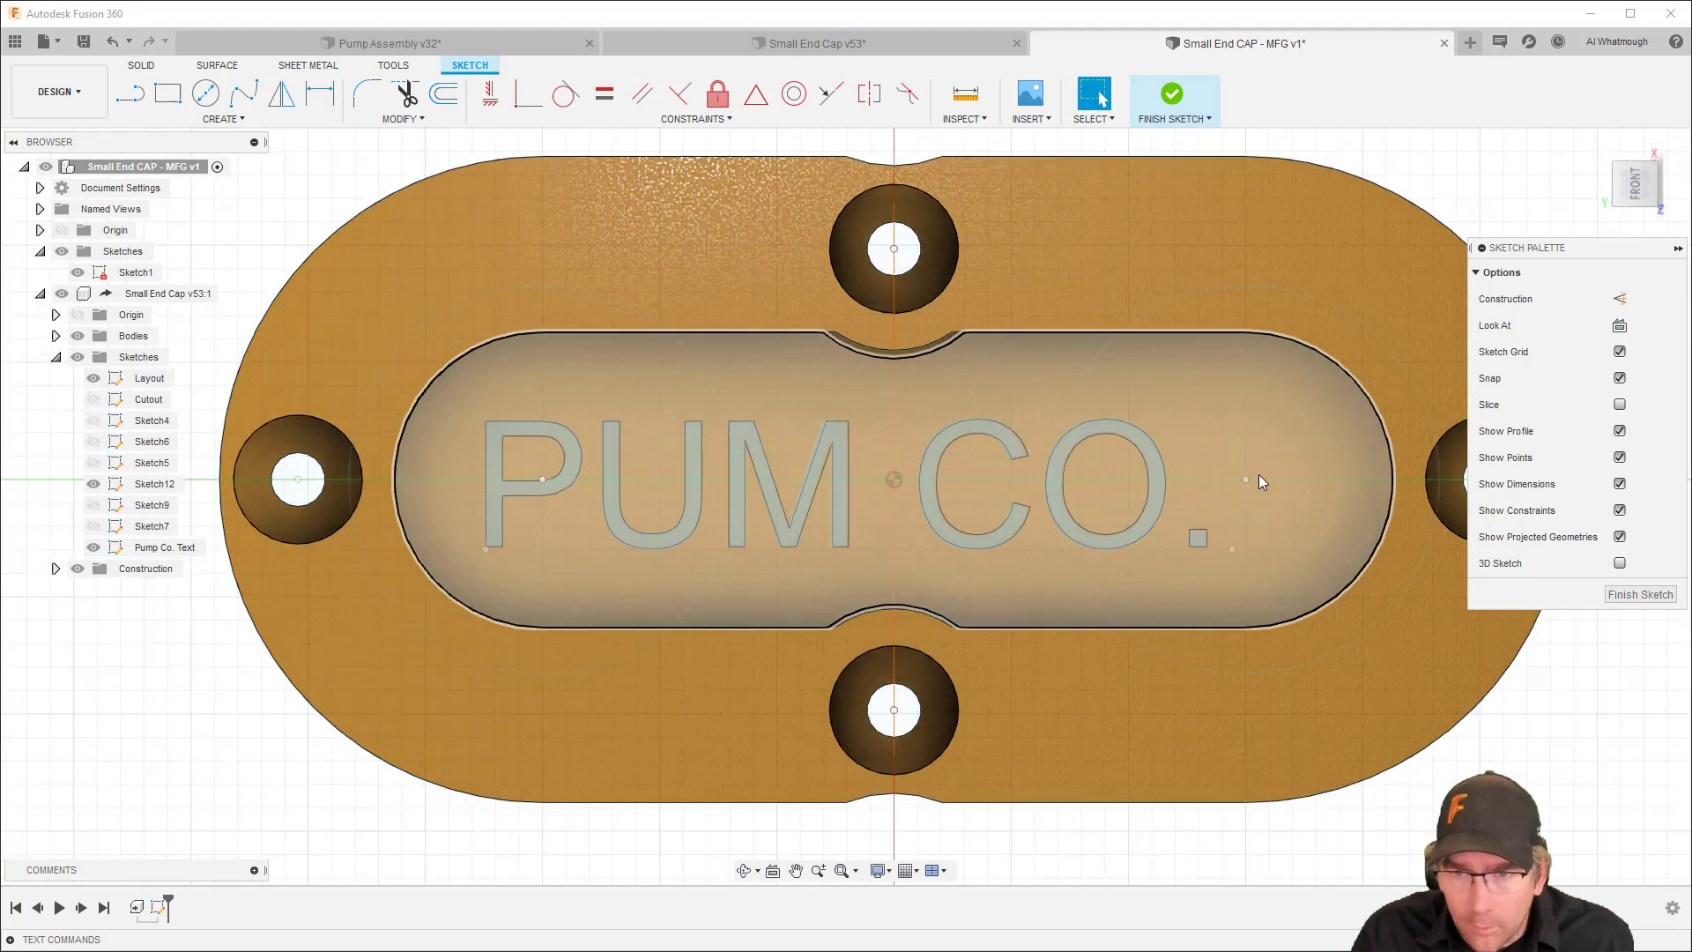
pyautogui.press('p')
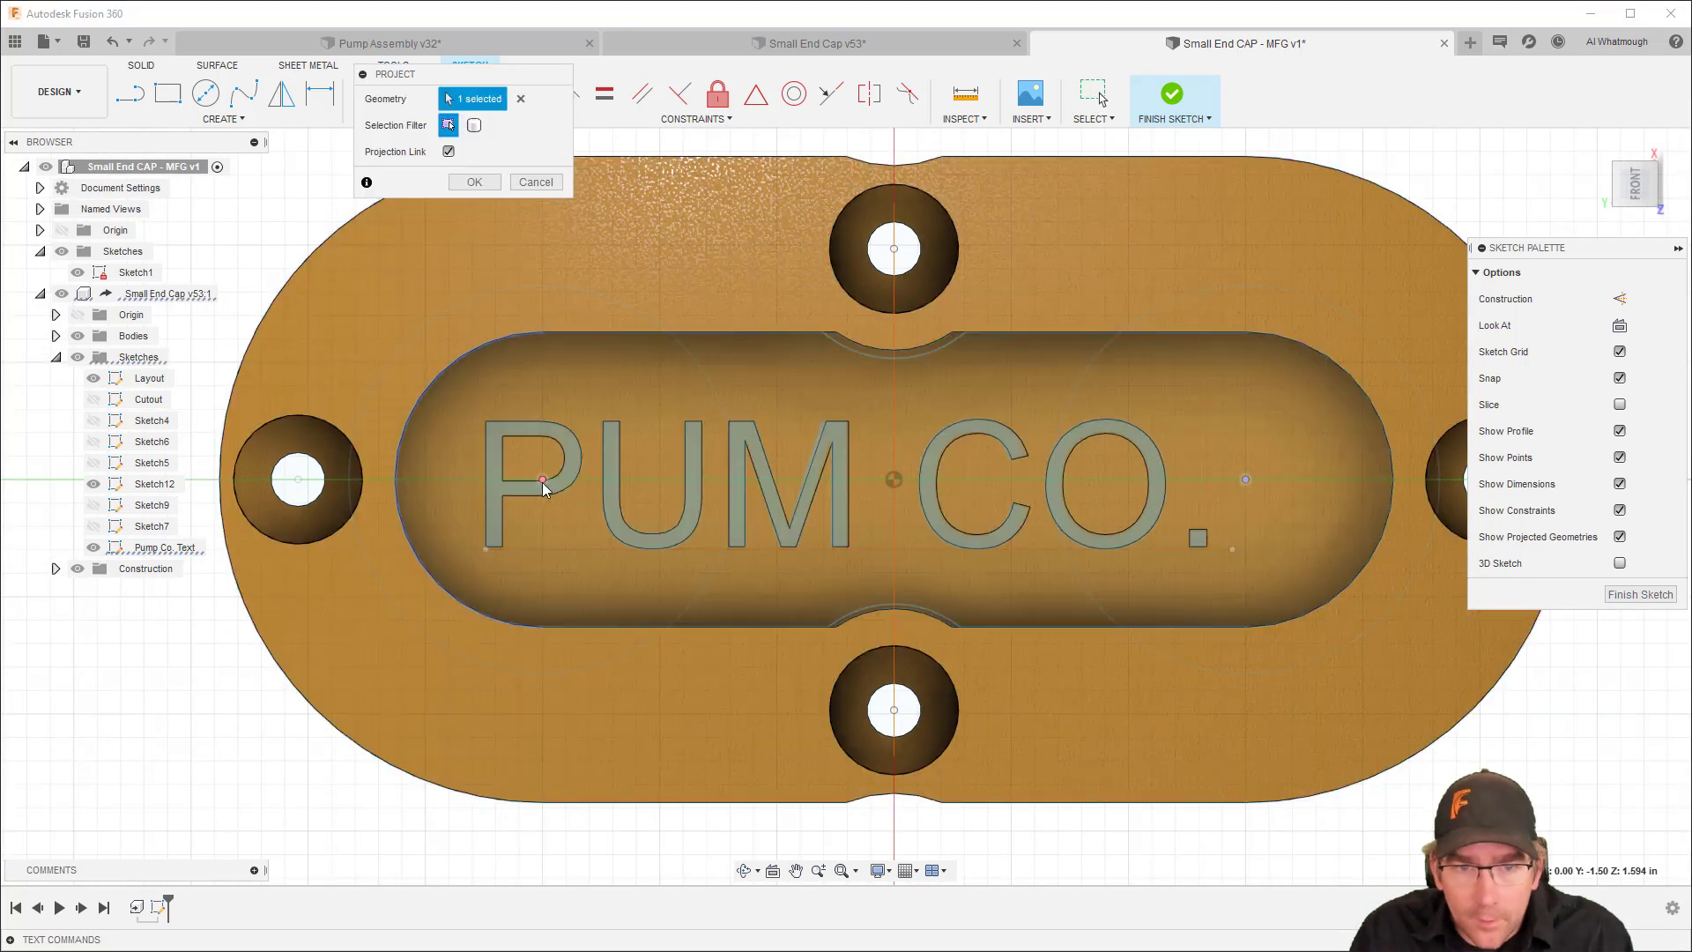
pyautogui.click(542, 481)
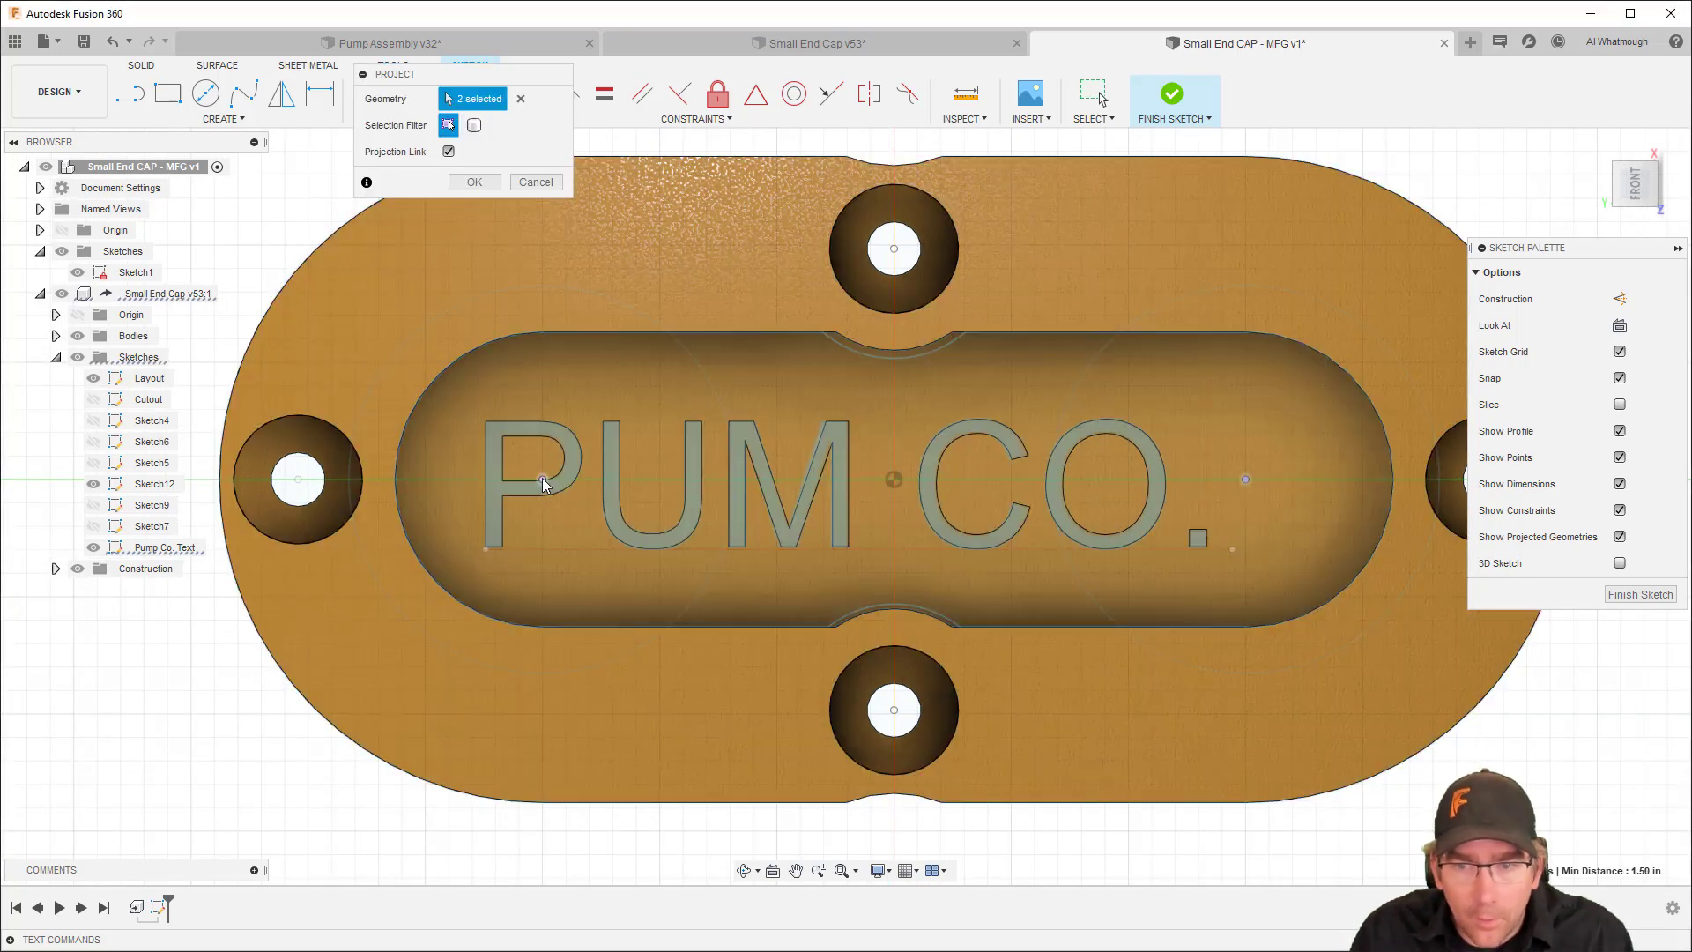
pyautogui.click(475, 181)
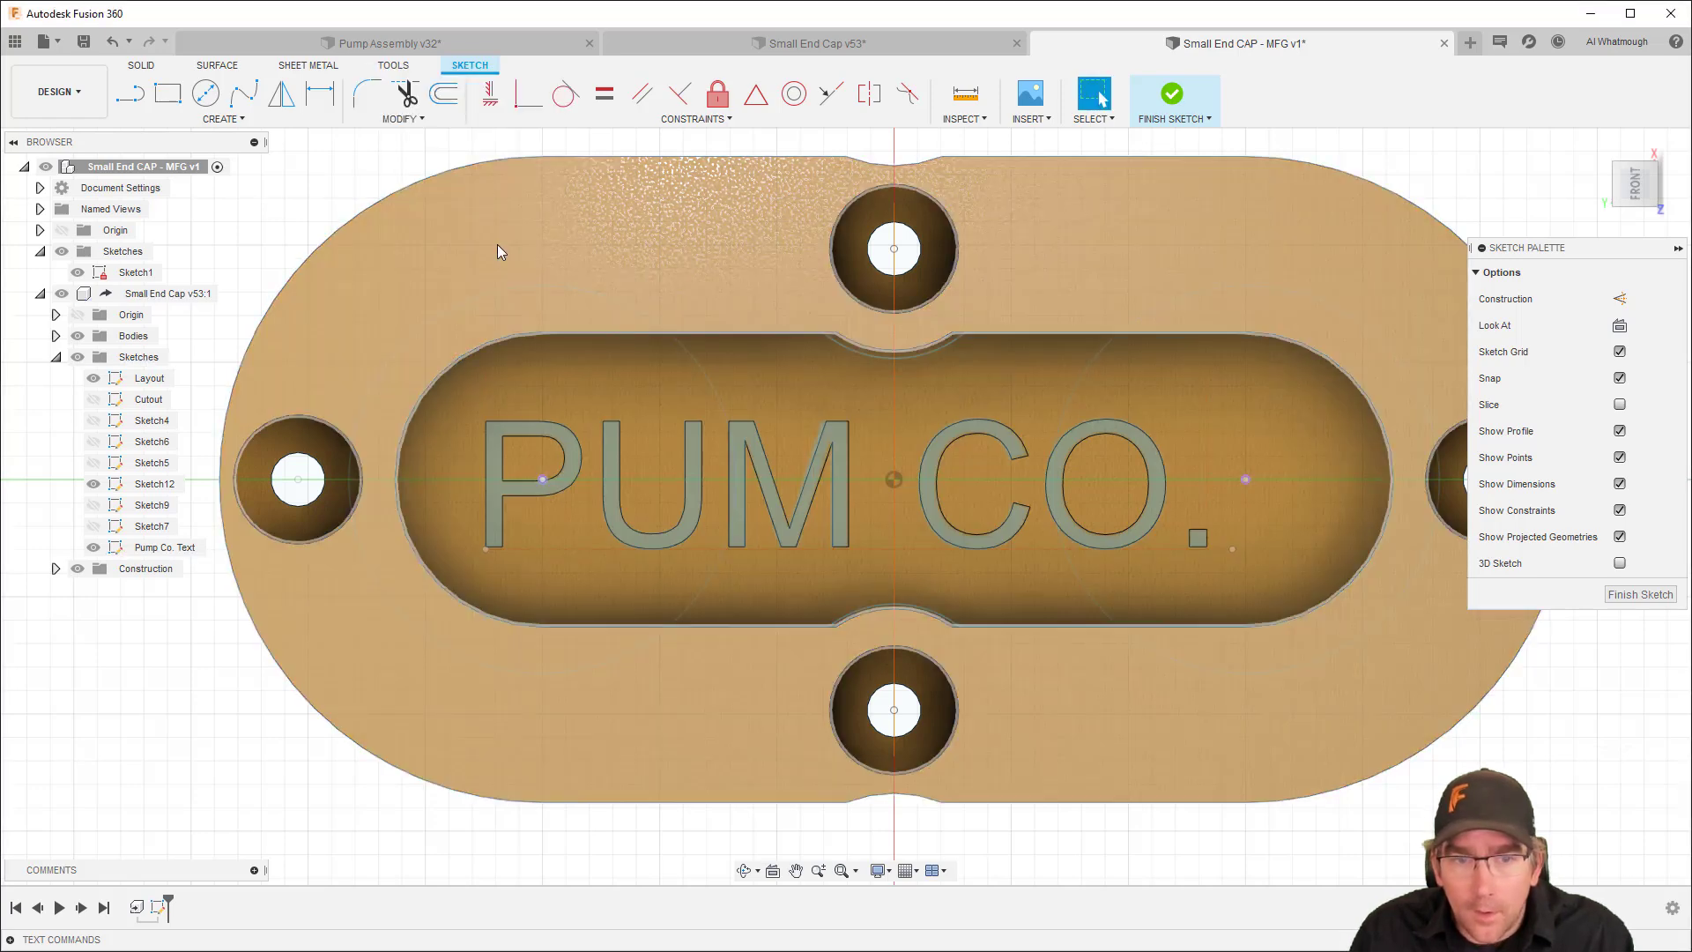
# Sketch a center-to-center slot between the two projected centre points, with a width of 0.5 in
pyautogui.click(236, 118)
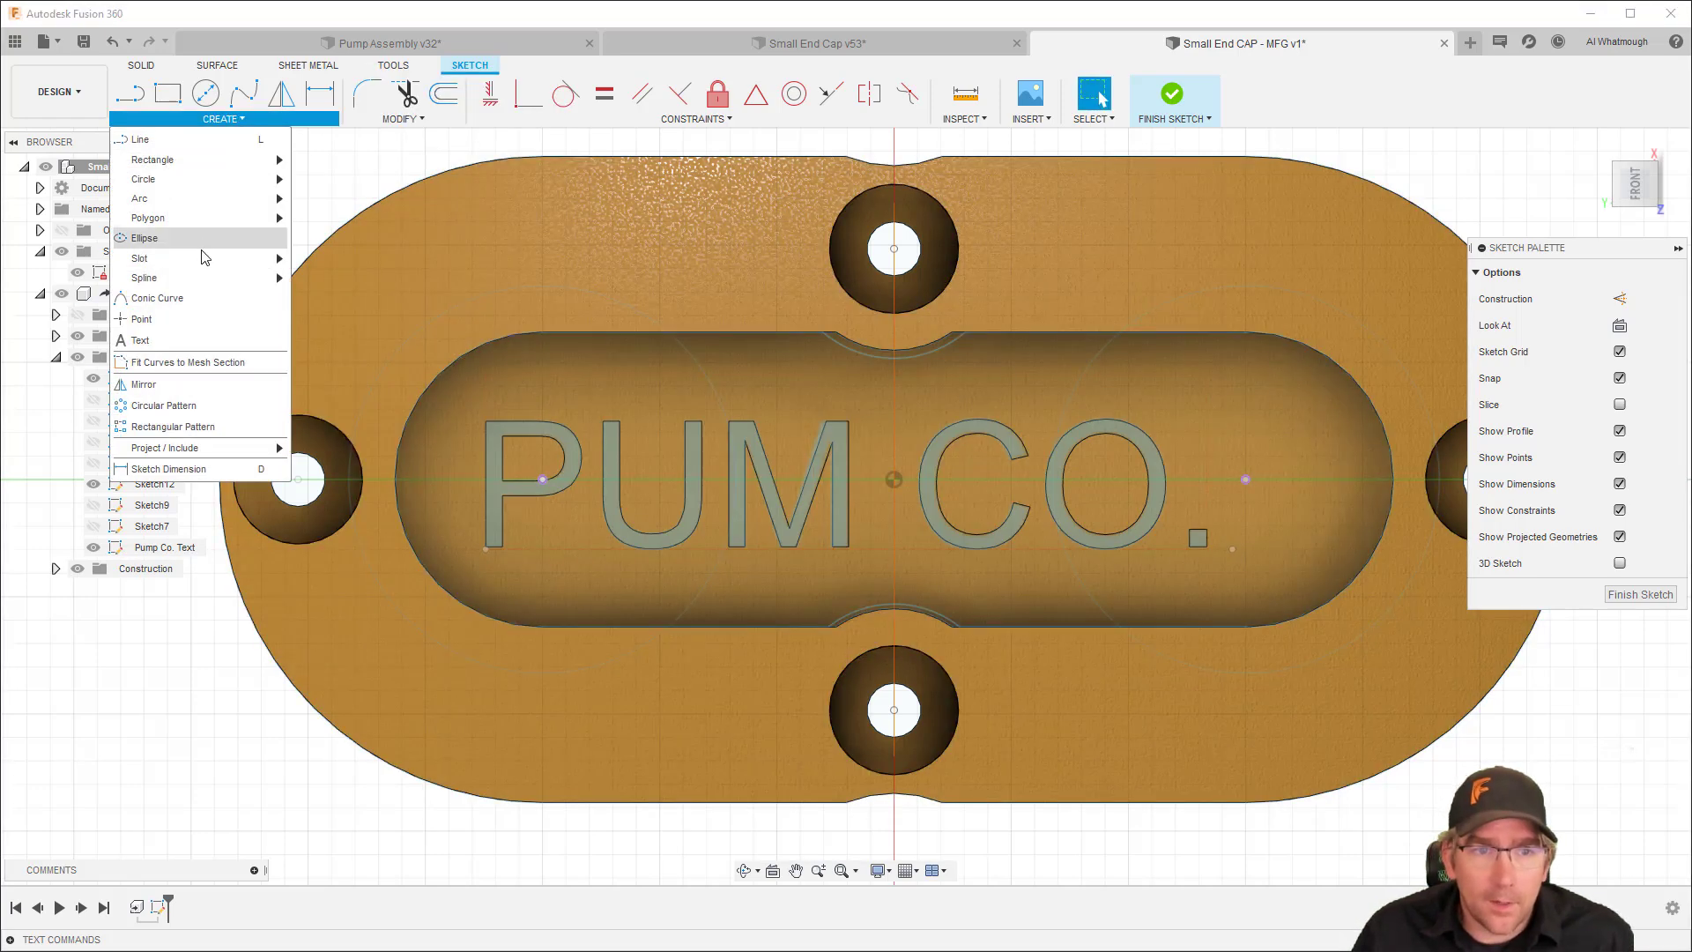
pyautogui.moveTo(199, 258)
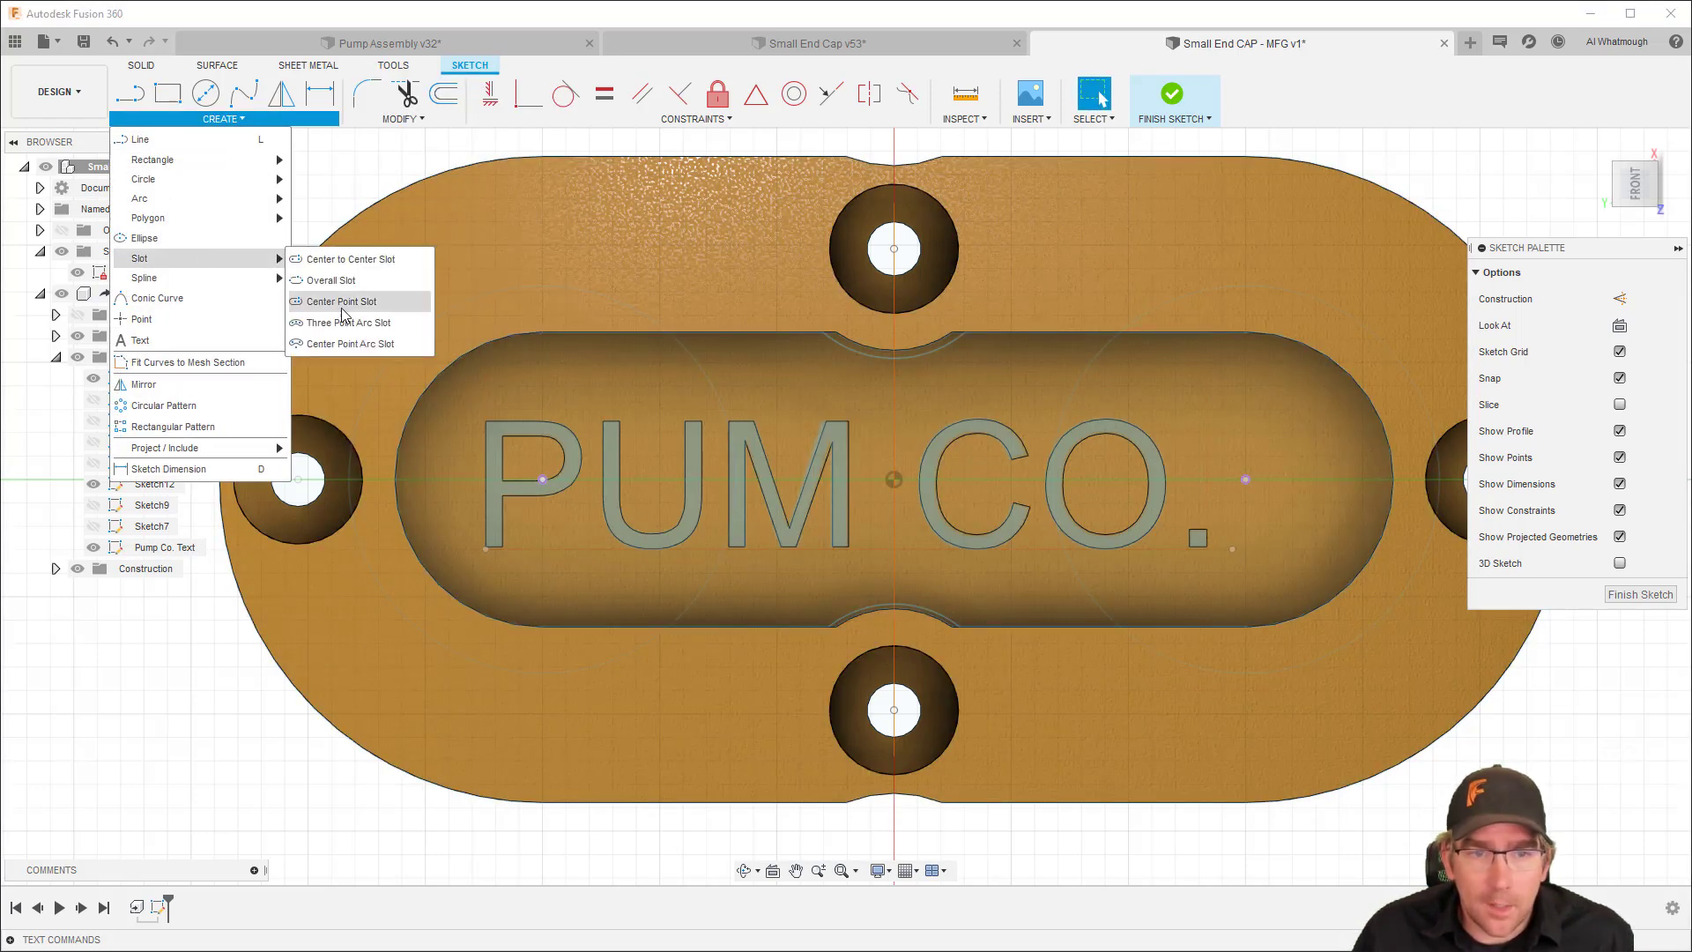
pyautogui.click(349, 261)
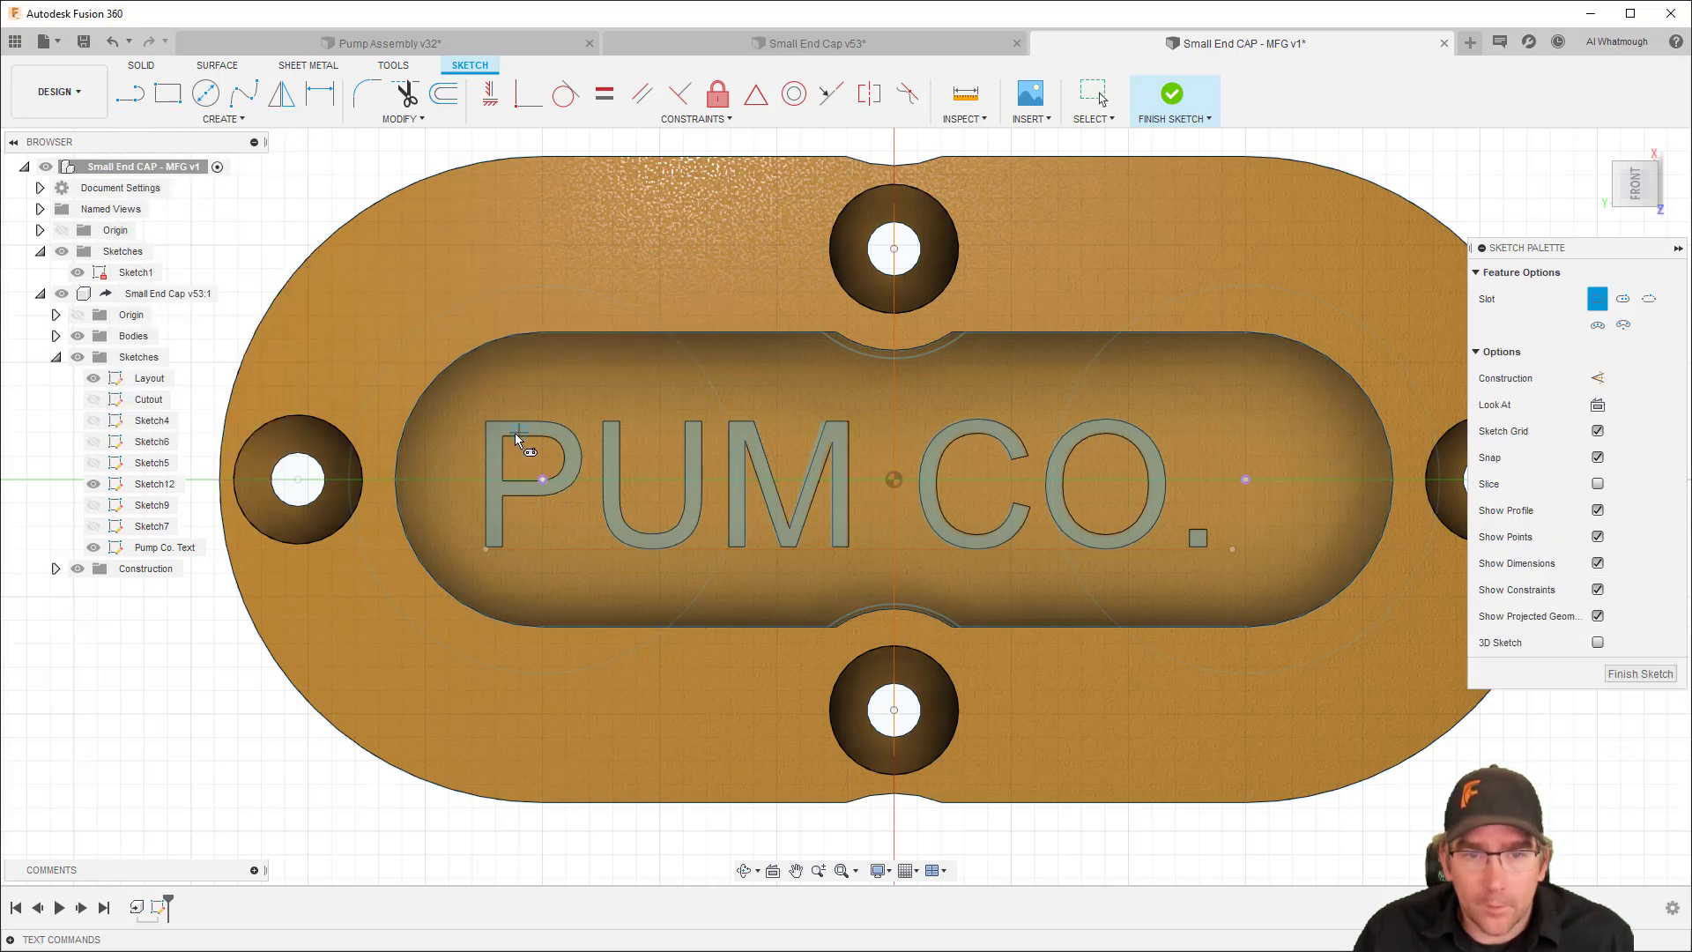
pyautogui.click(543, 480)
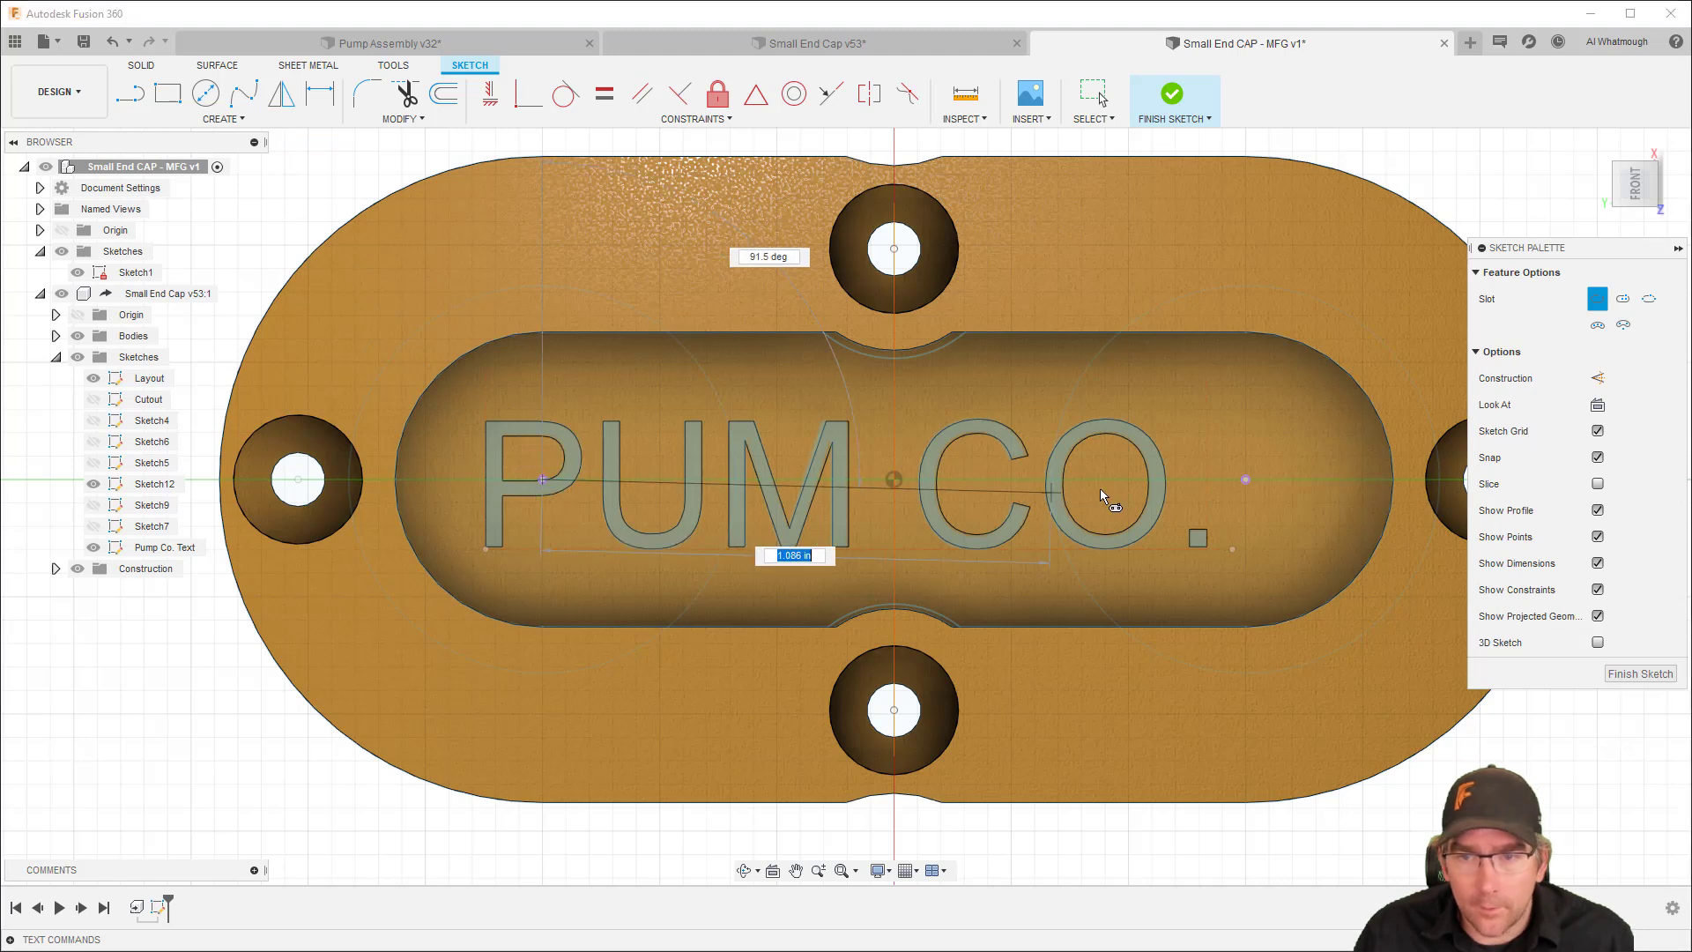
pyautogui.click(1245, 479)
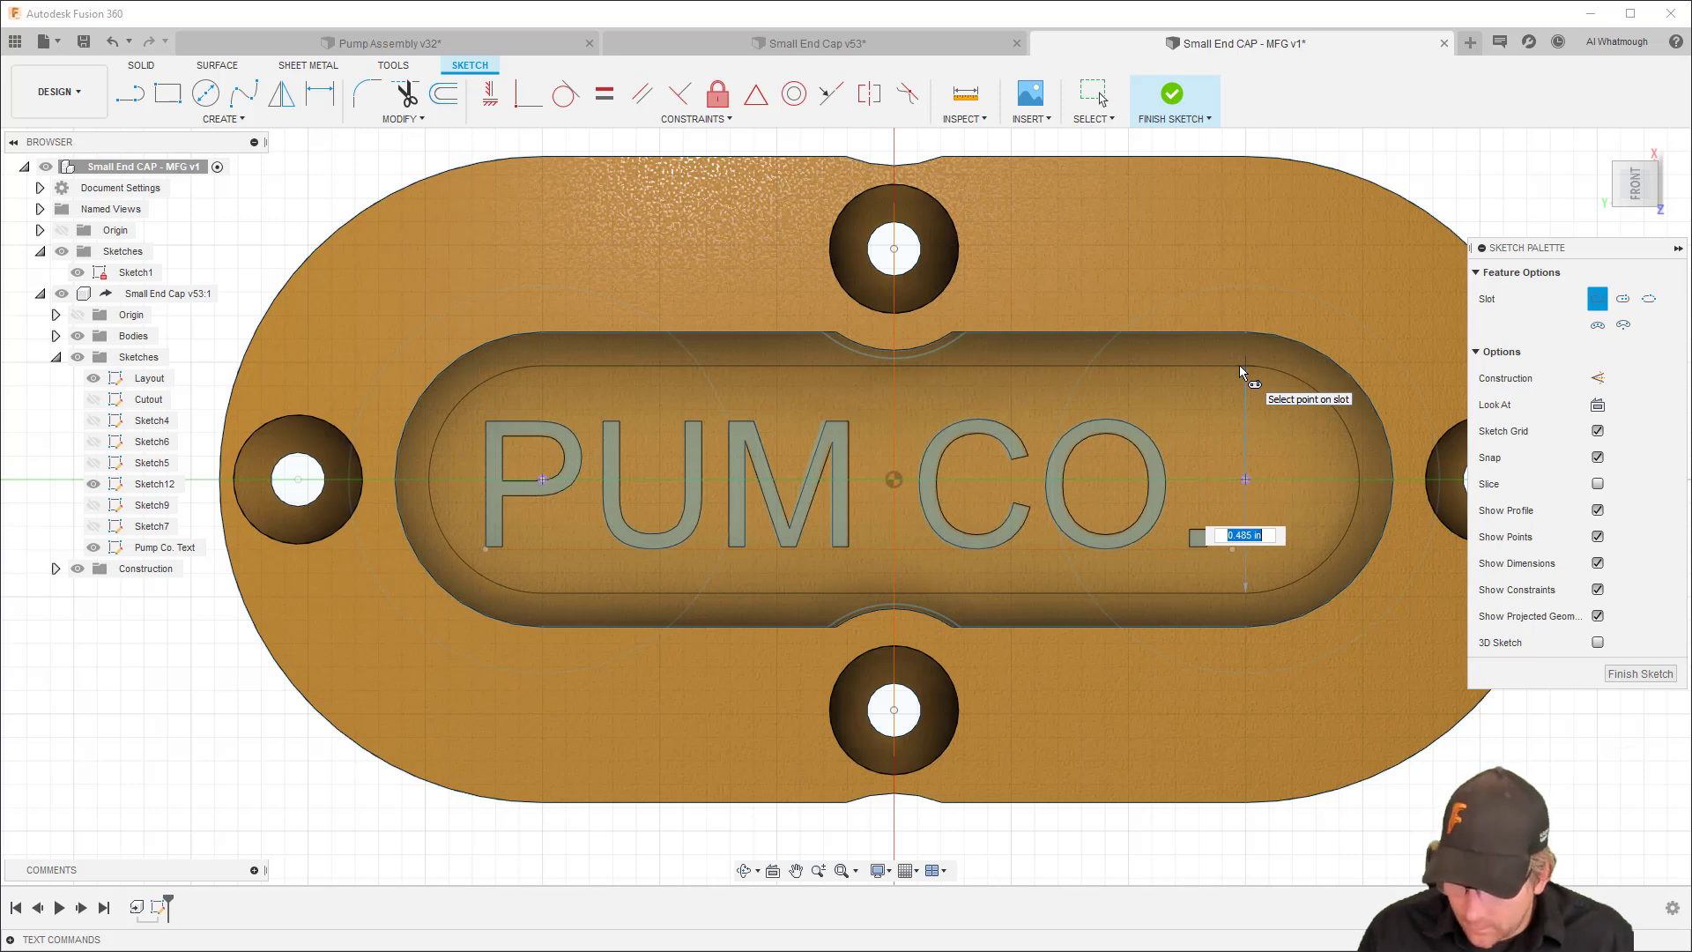
pyautogui.write('.5')
pyautogui.press('Tab')
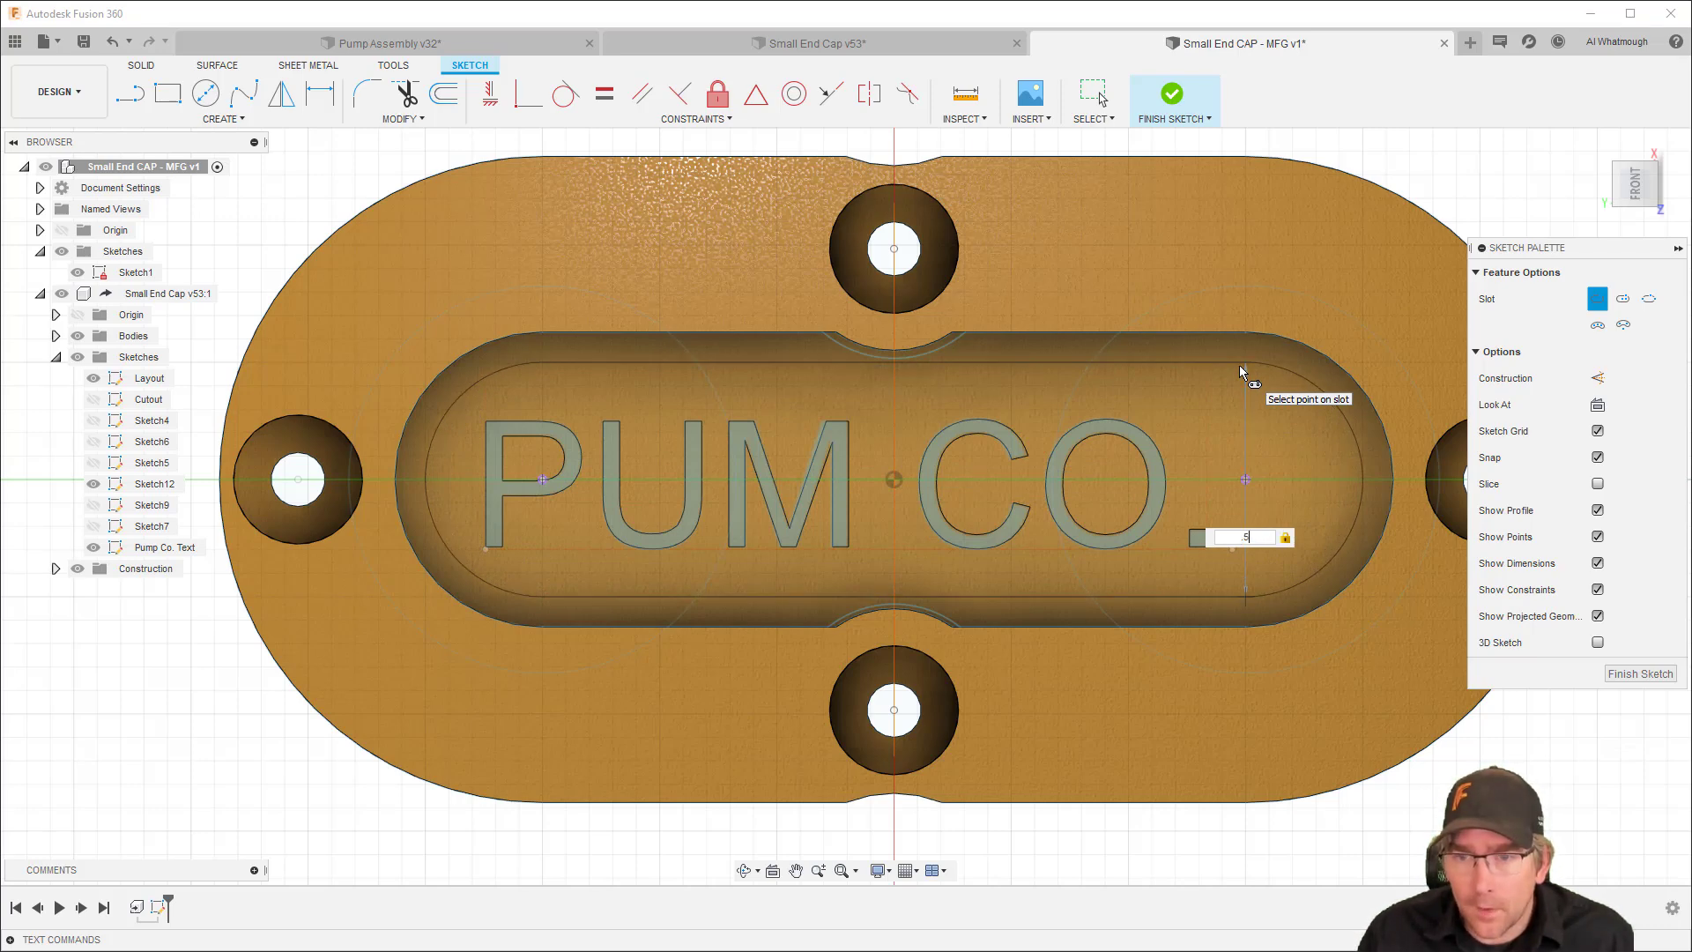
pyautogui.press('Return')
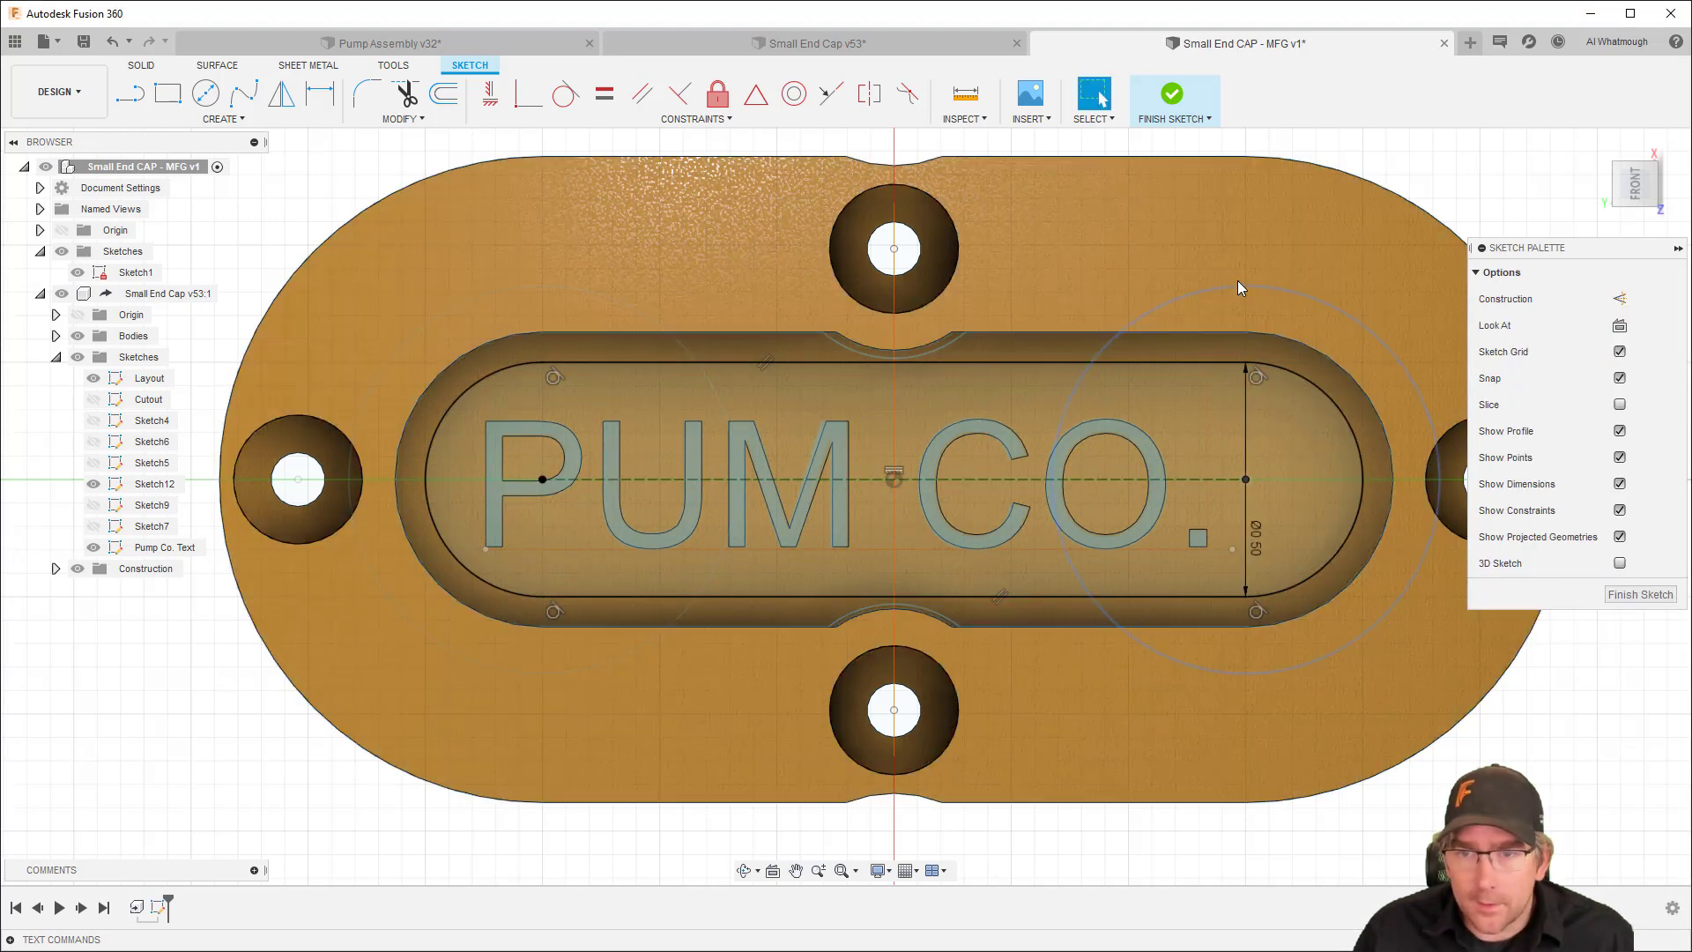
pyautogui.click(1238, 268)
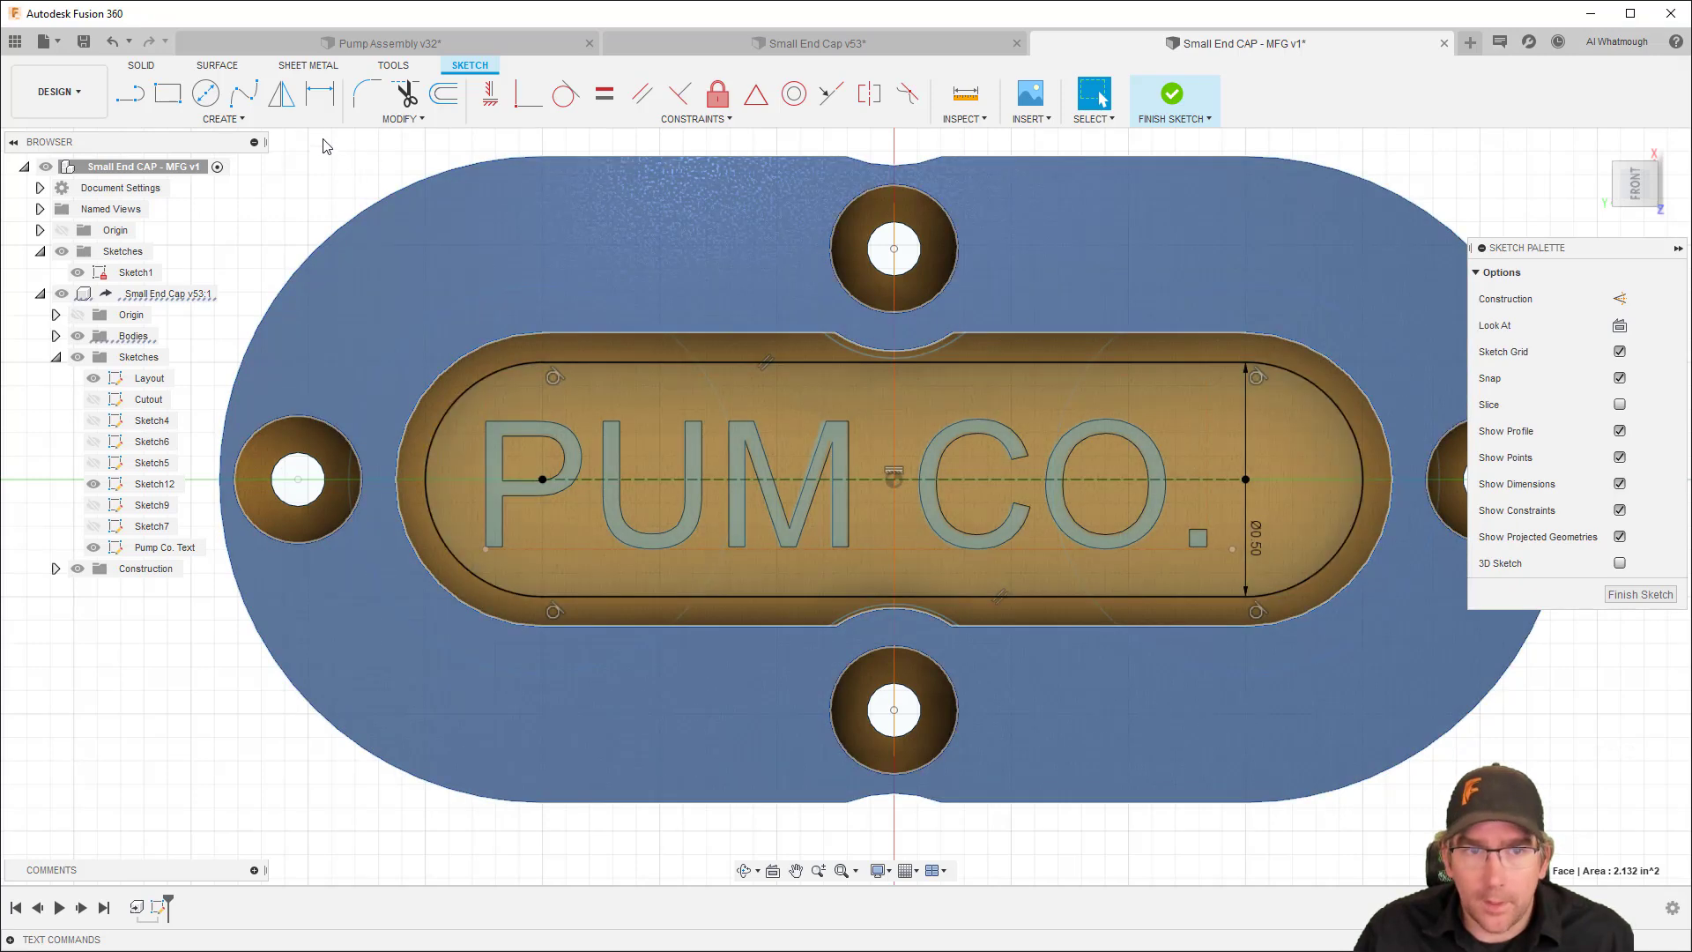
# Sketch a second center-to-center slot on the same two centre points, 1.5 in wide, surrounding the cap's outline
pyautogui.click(231, 119)
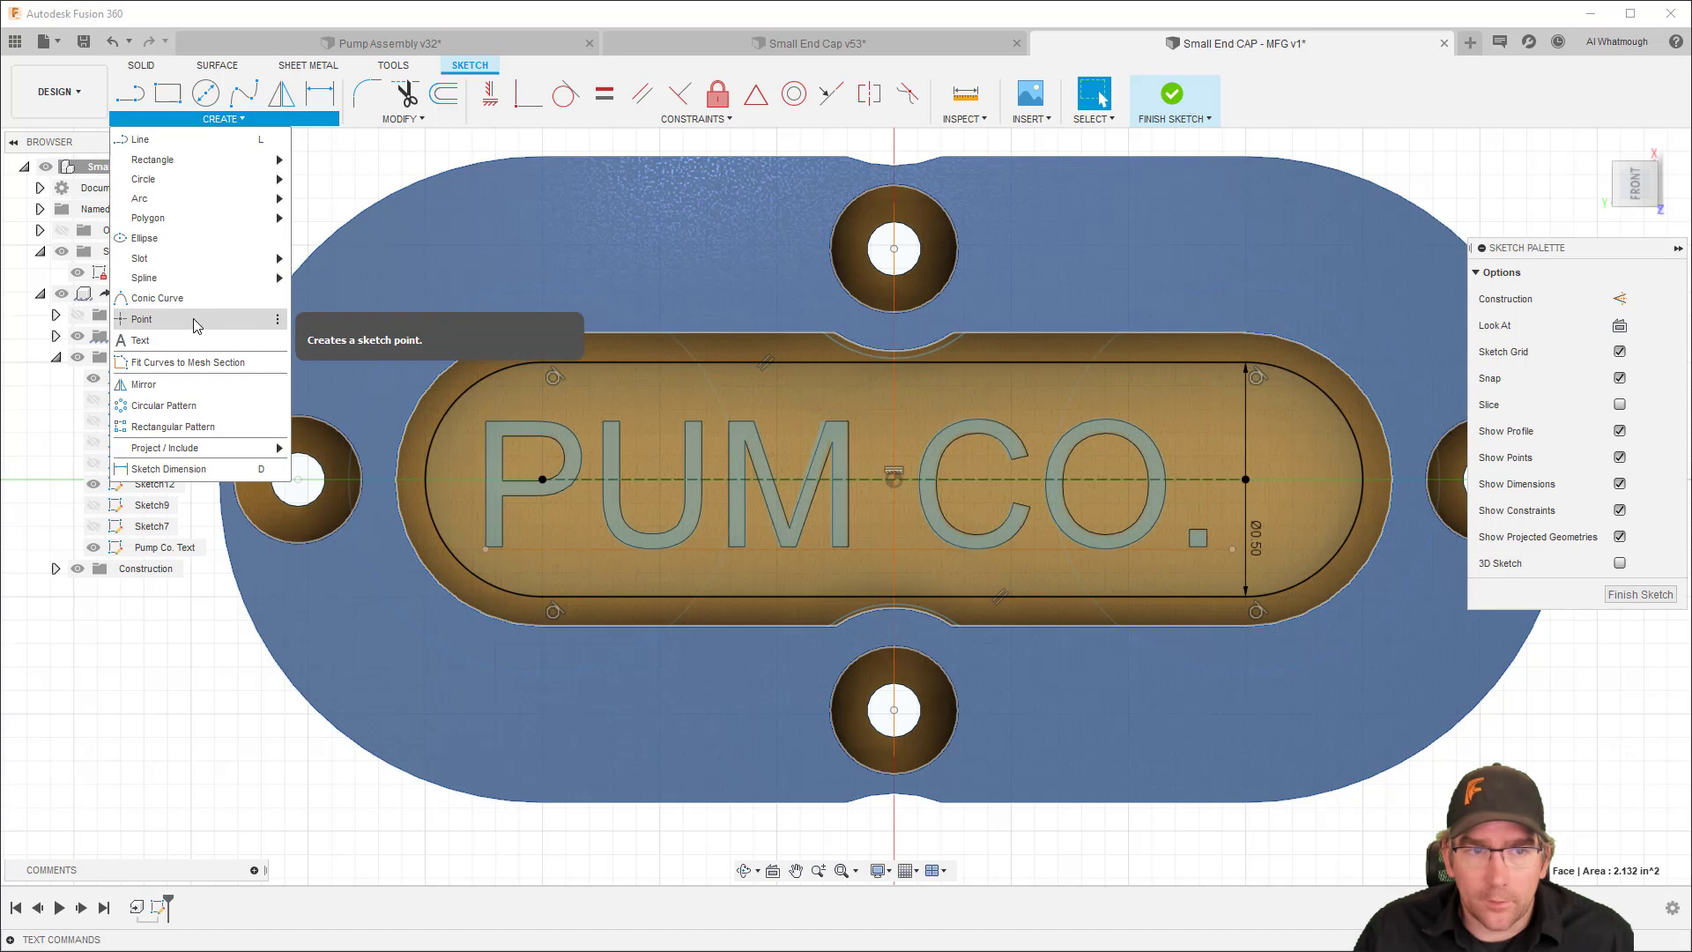
pyautogui.moveTo(238, 265)
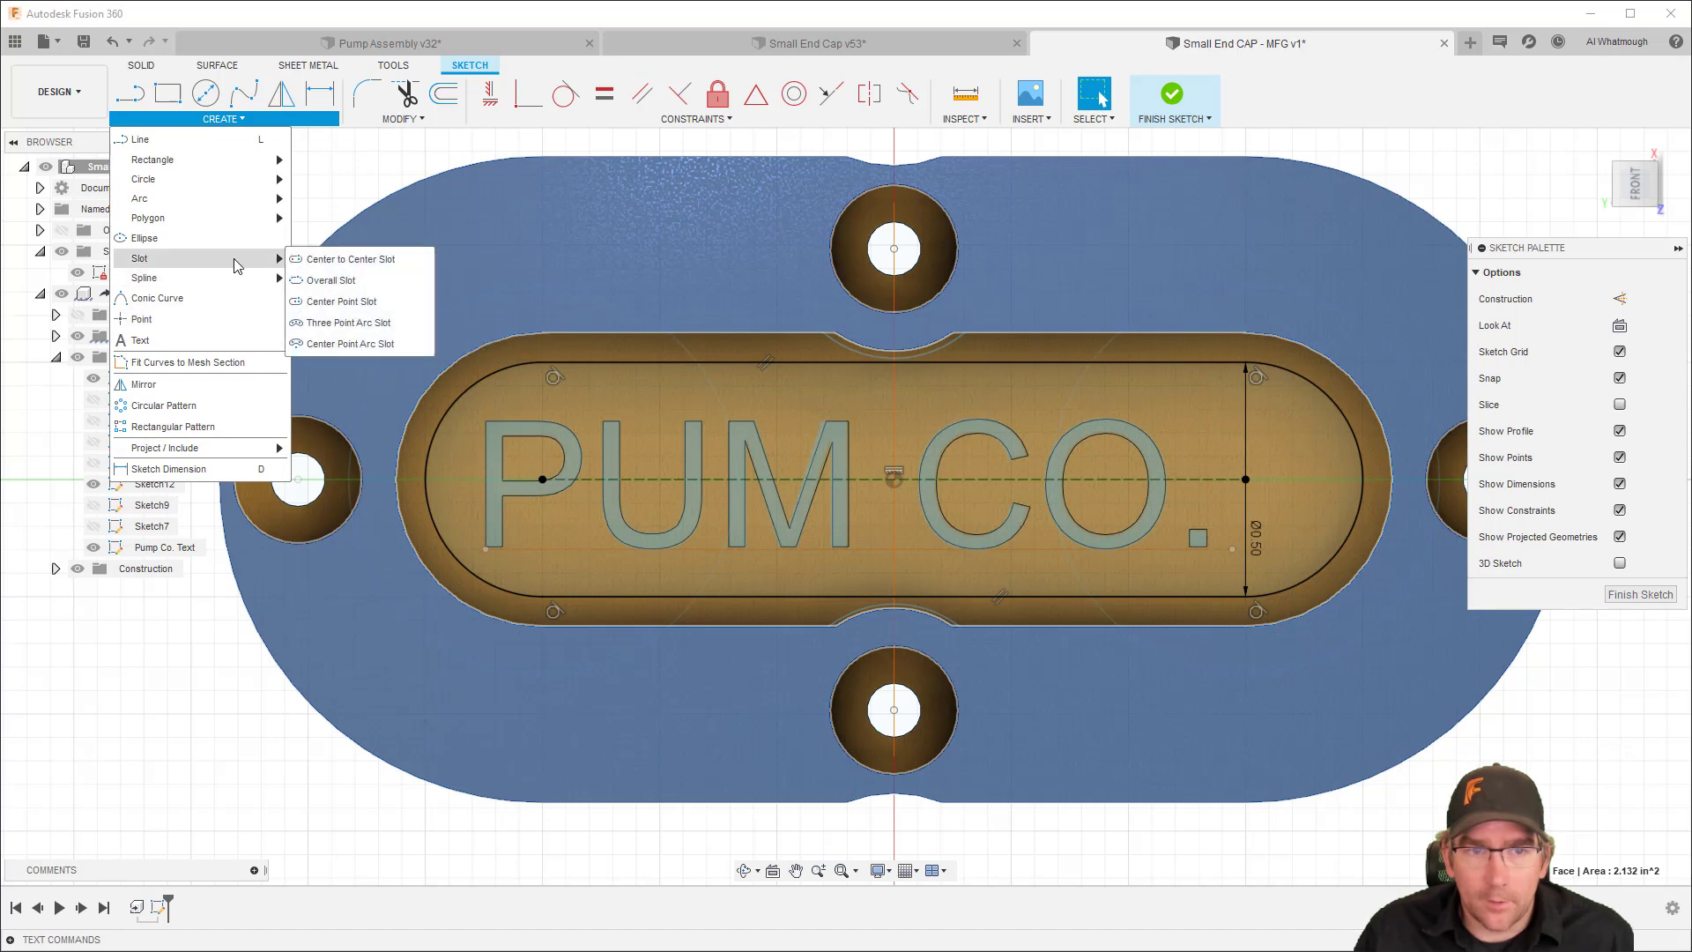
pyautogui.click(322, 259)
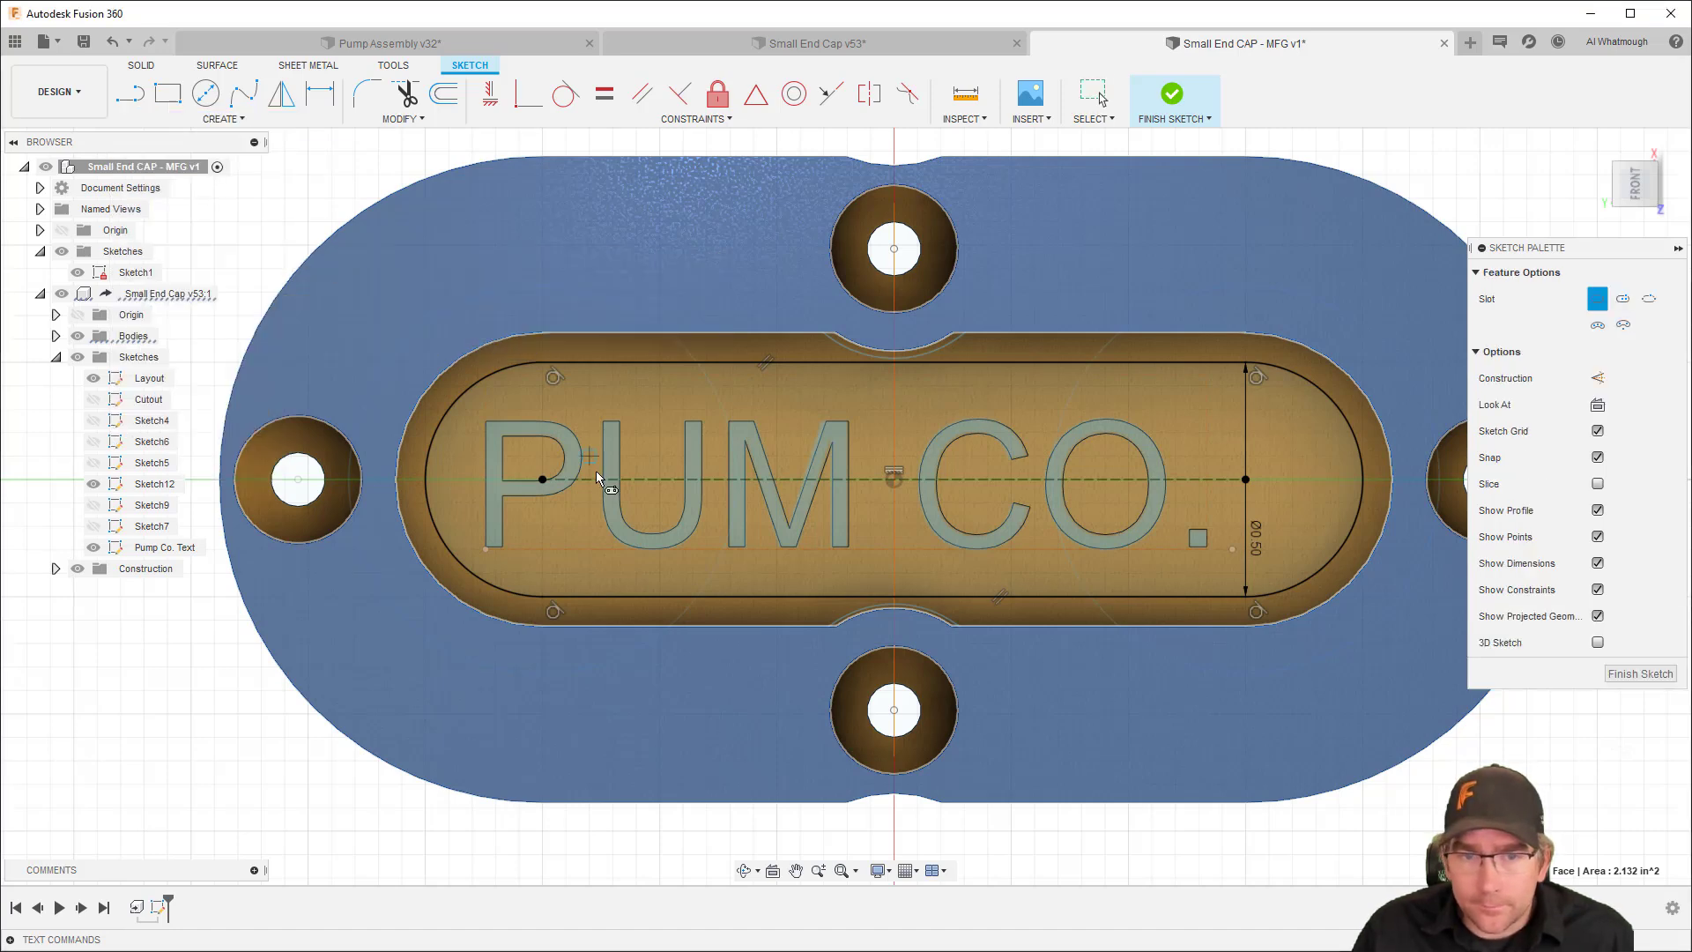
pyautogui.click(542, 479)
pyautogui.click(1245, 479)
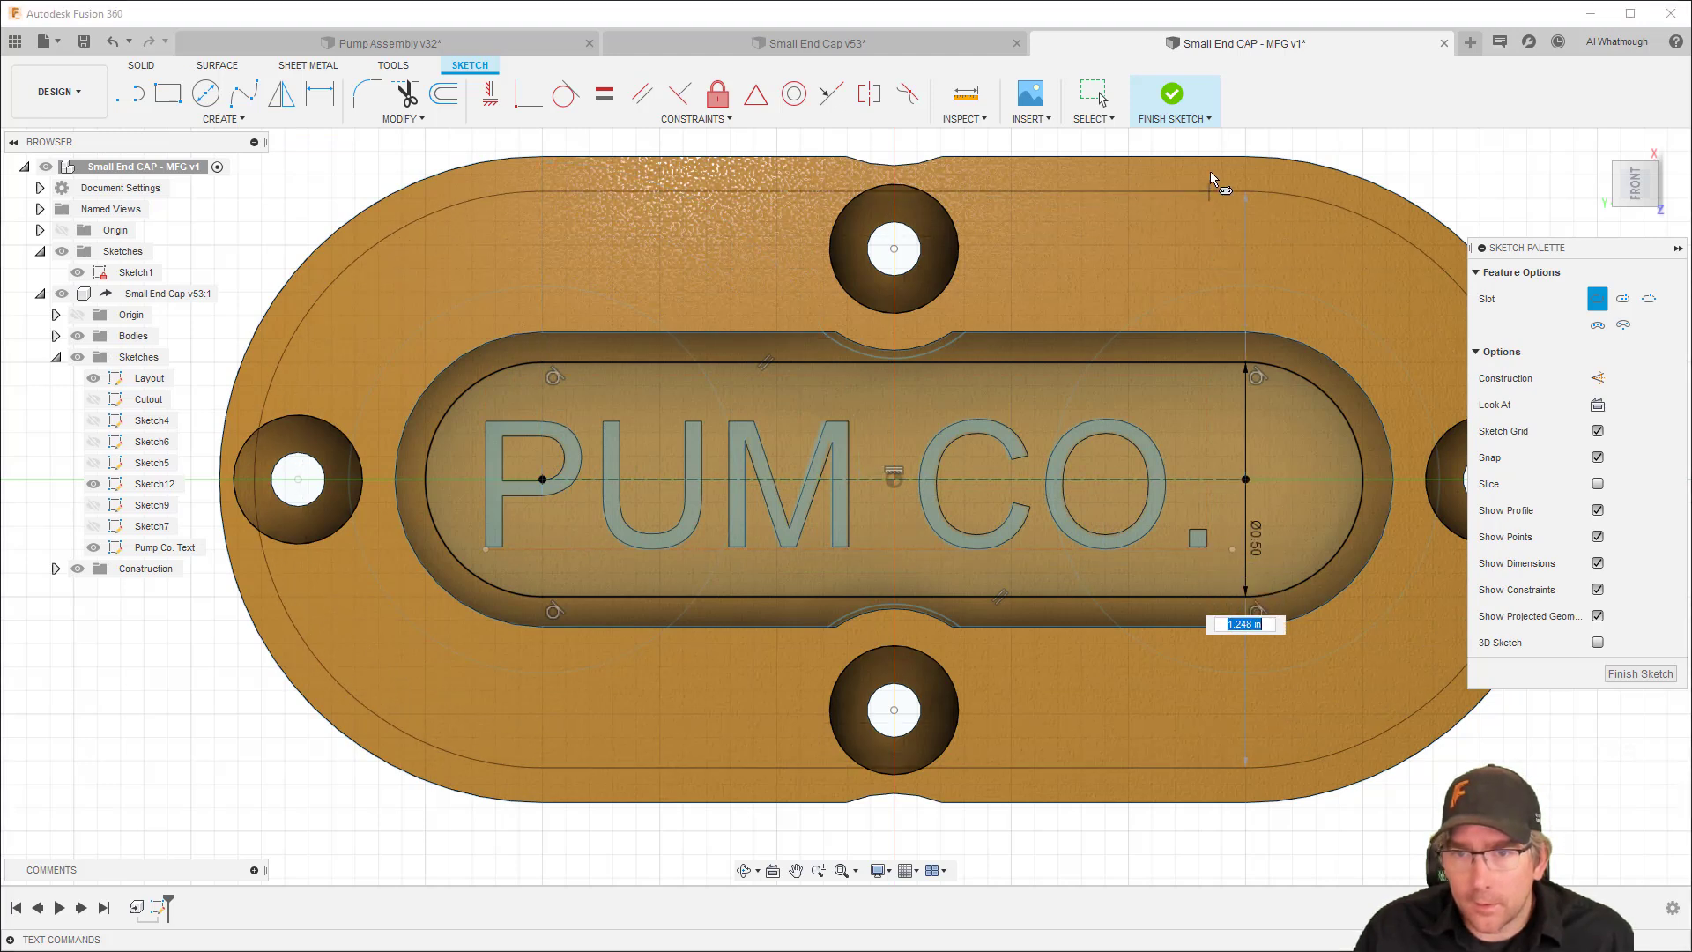
pyautogui.write('1.5')
pyautogui.press('Tab')
pyautogui.press('Return')
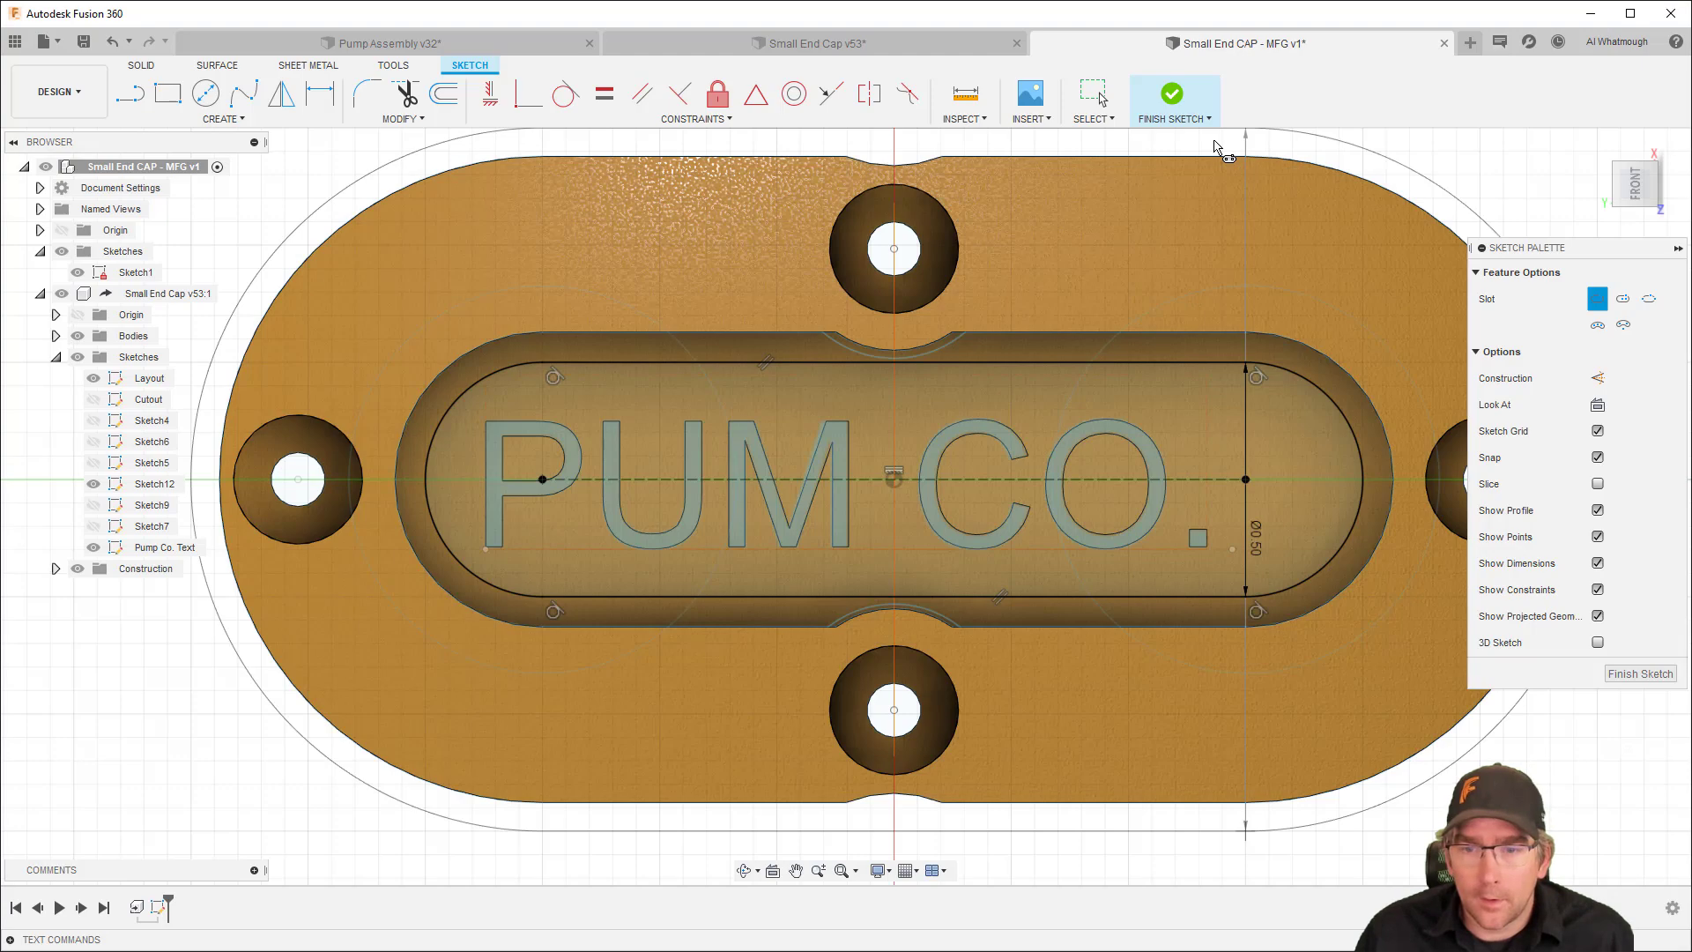
pyautogui.press('Escape')
pyautogui.moveTo(1181, 220)
pyautogui.keyDown('shift'); pyautogui.mouseDown(button='middle')
pyautogui.moveTo(1148, 248)
pyautogui.moveTo(1171, 208)
pyautogui.mouseUp(button='middle'); pyautogui.keyUp('shift')
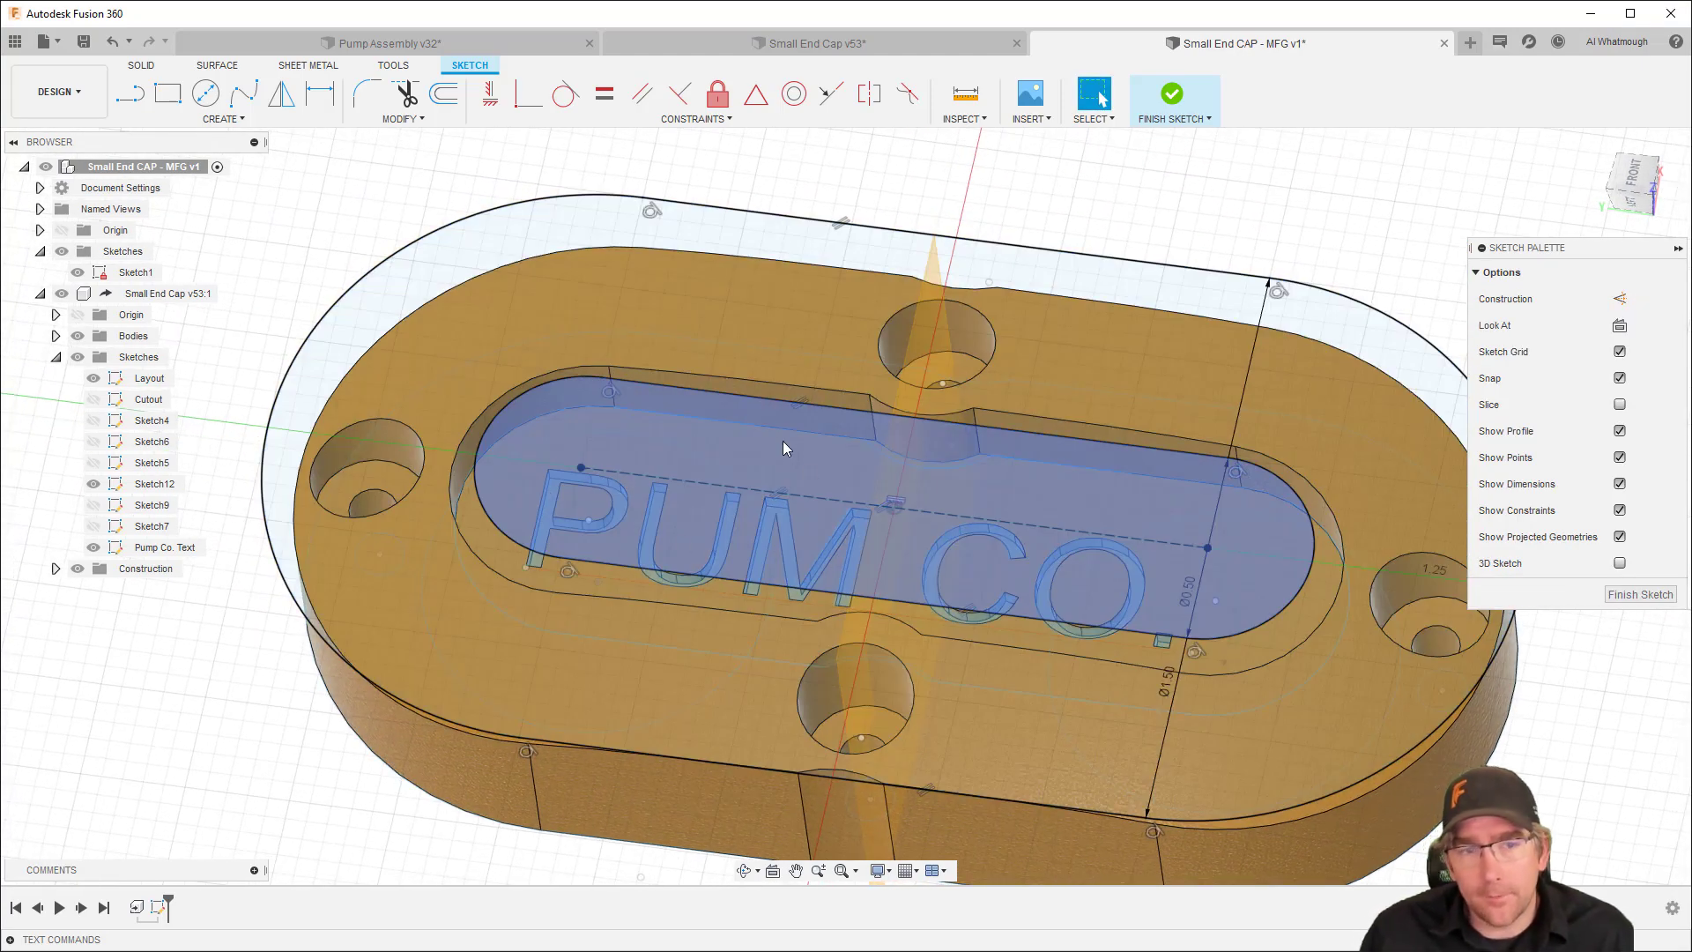
# Show the Top Surface Definition body of the Small End Cap component and finish the sketch
pyautogui.click(55, 336)
pyautogui.click(99, 380)
pyautogui.click(93, 378)
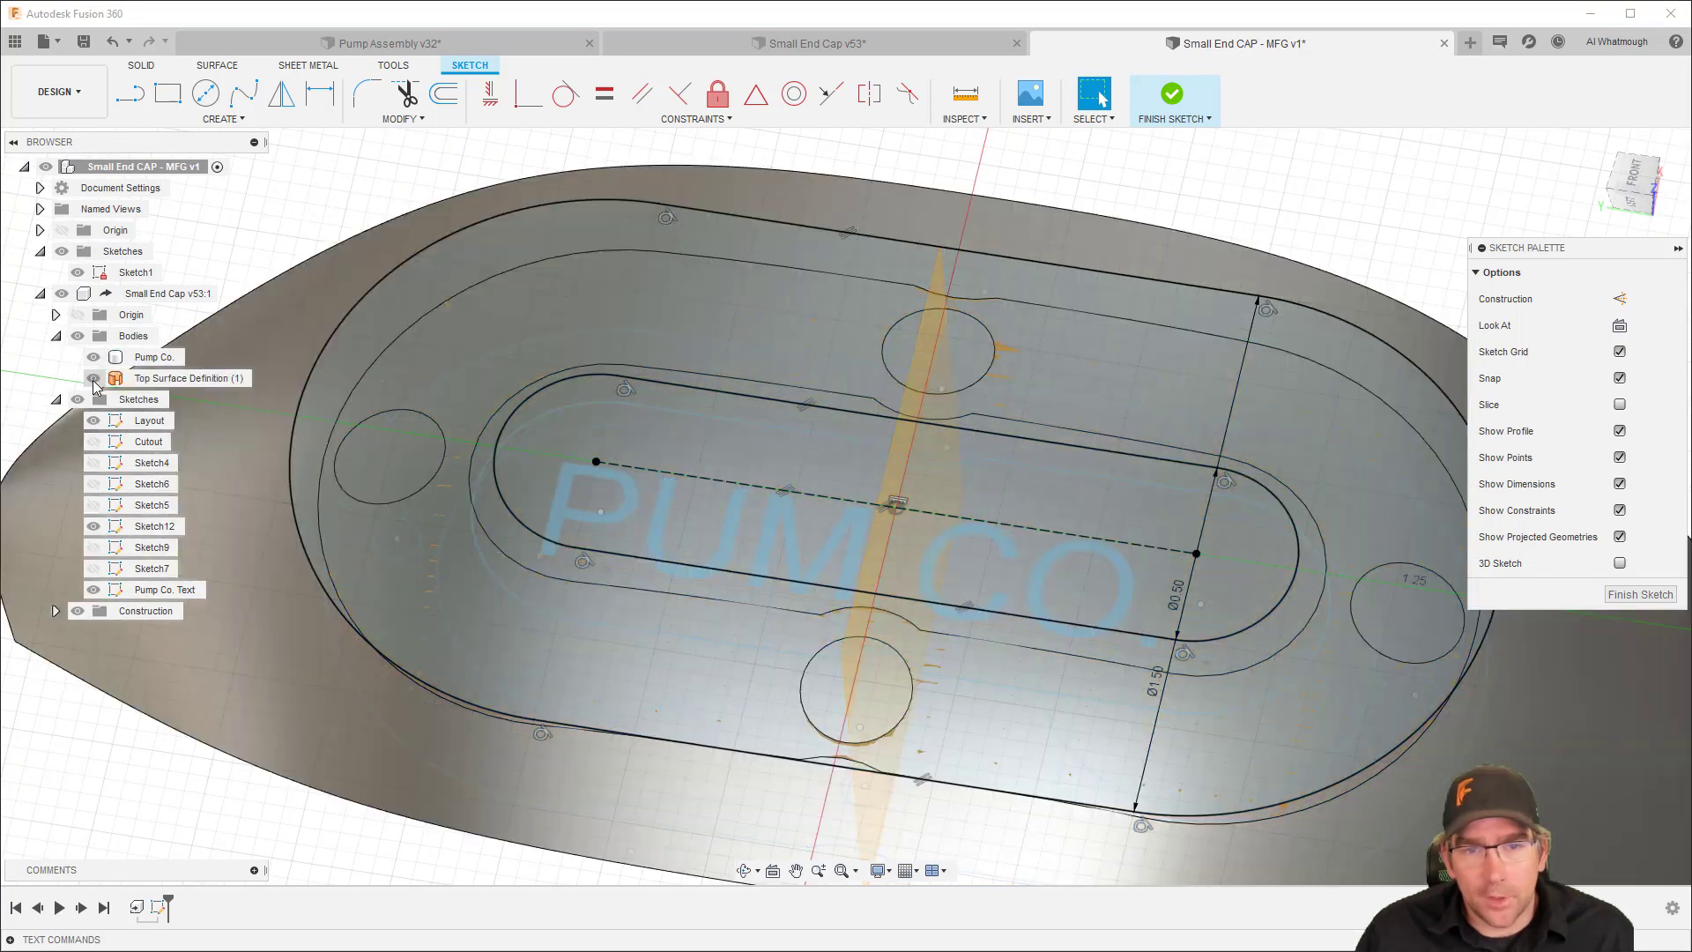
pyautogui.click(646, 351)
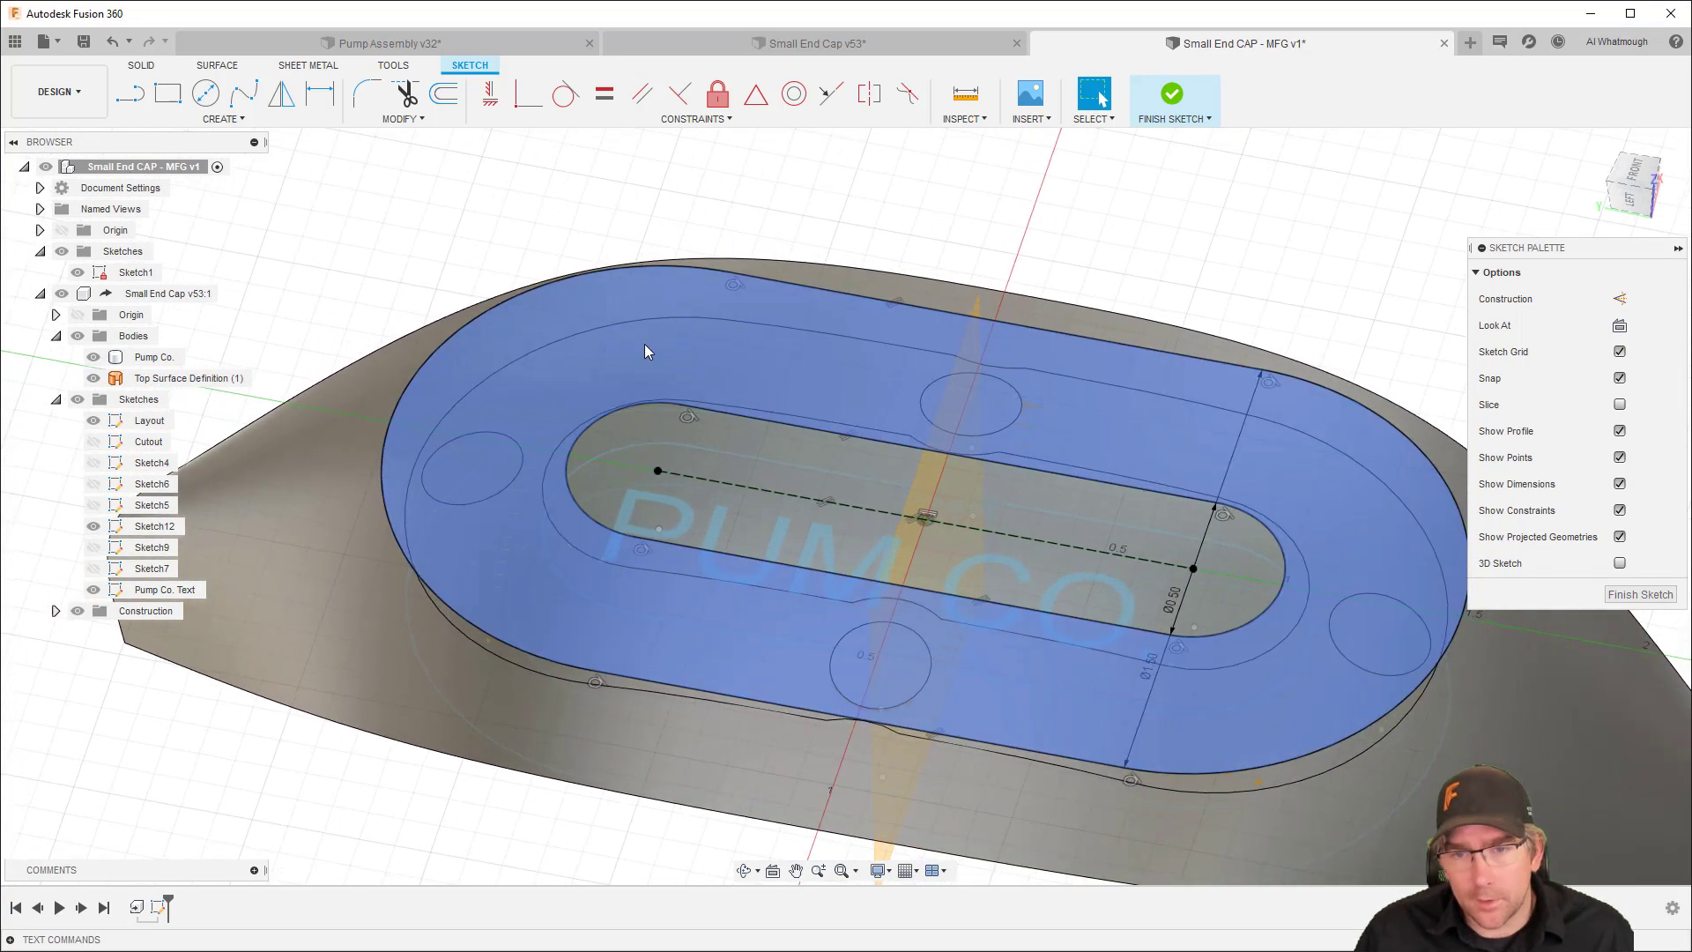
pyautogui.click(1640, 594)
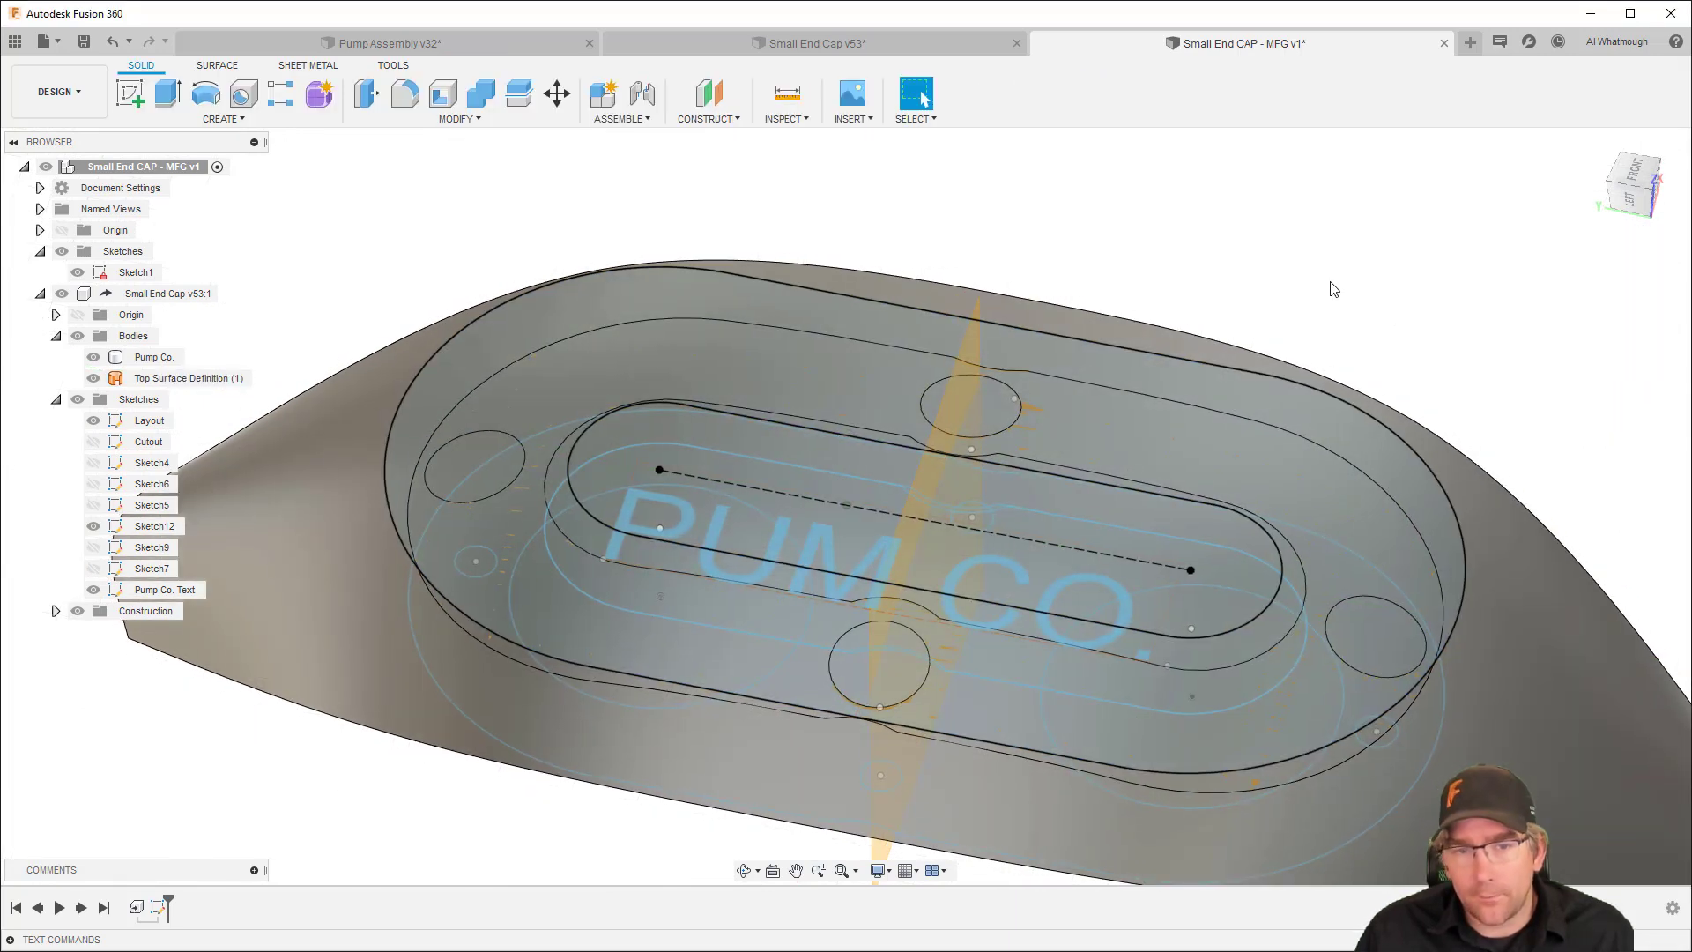
# In the Manufacture workspace, create a 3D Morphed Spiral operation and assign the Top Surface Definition face as its model surface
pyautogui.click(59, 91)
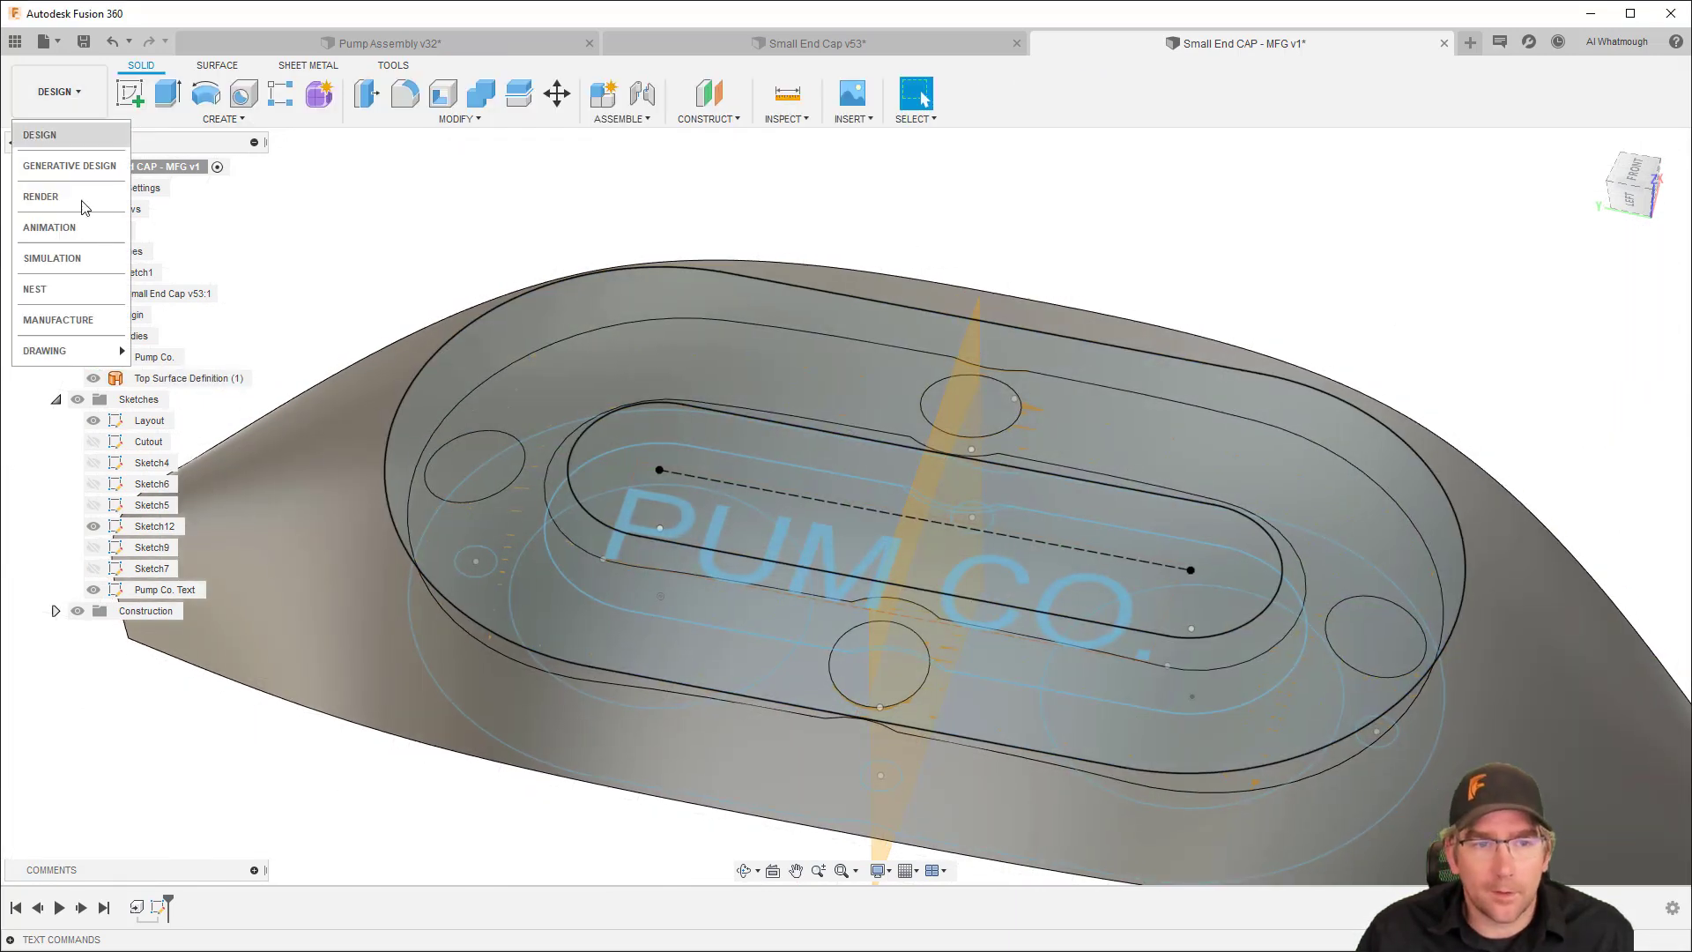
pyautogui.click(76, 318)
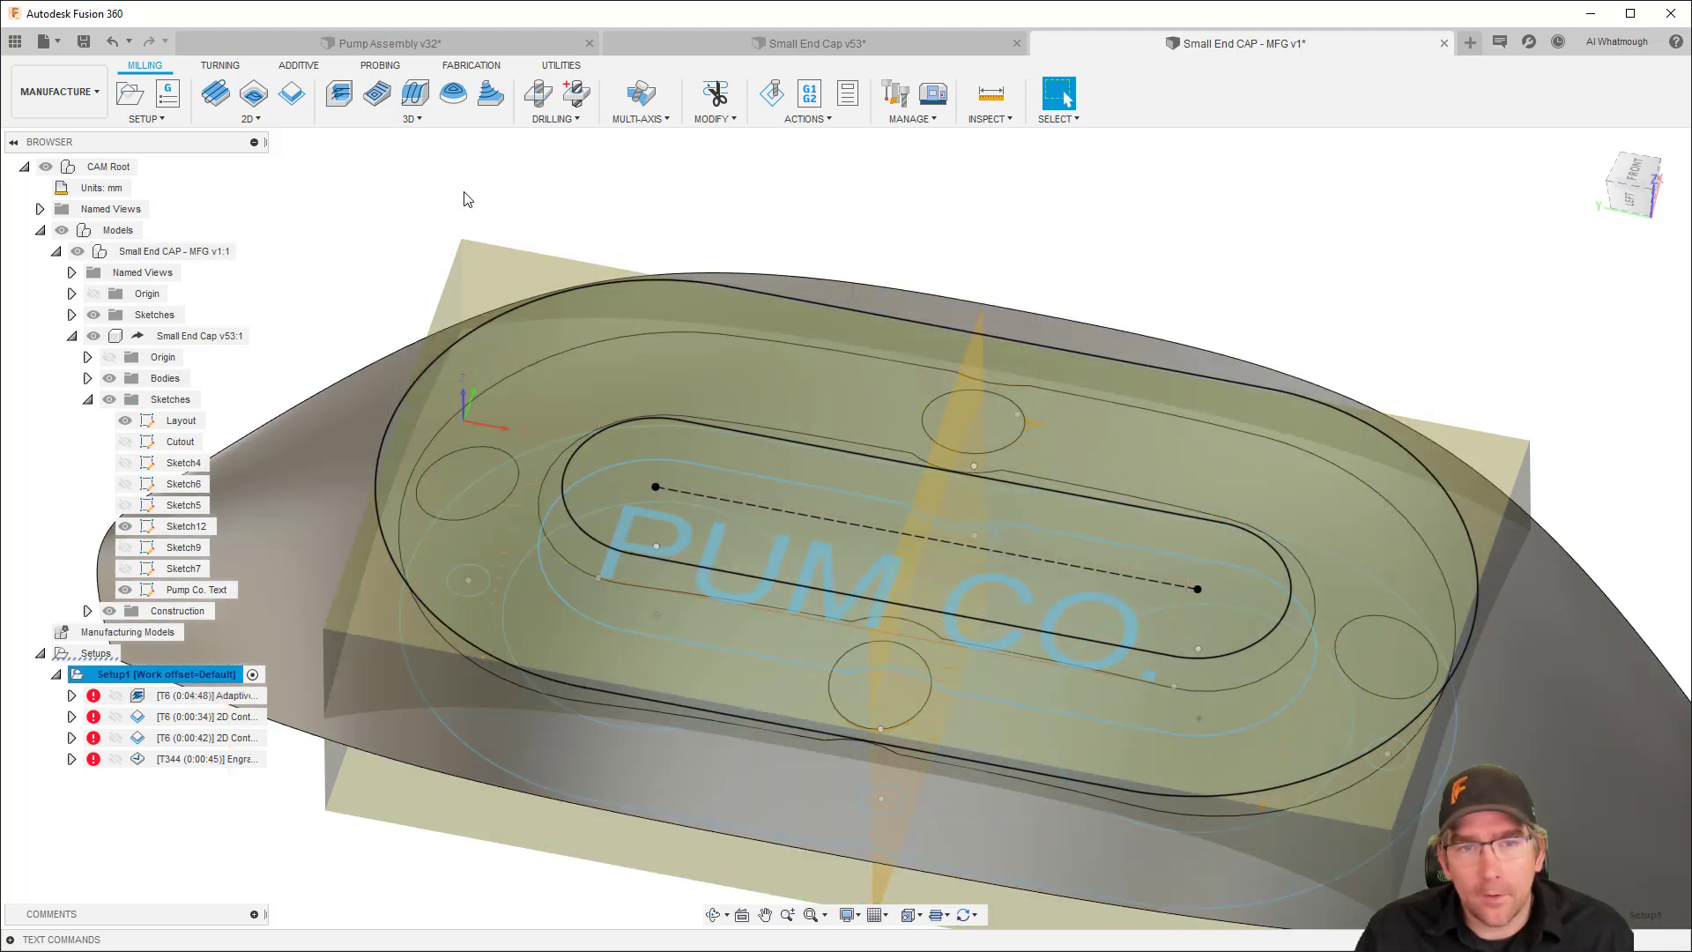
pyautogui.click(413, 119)
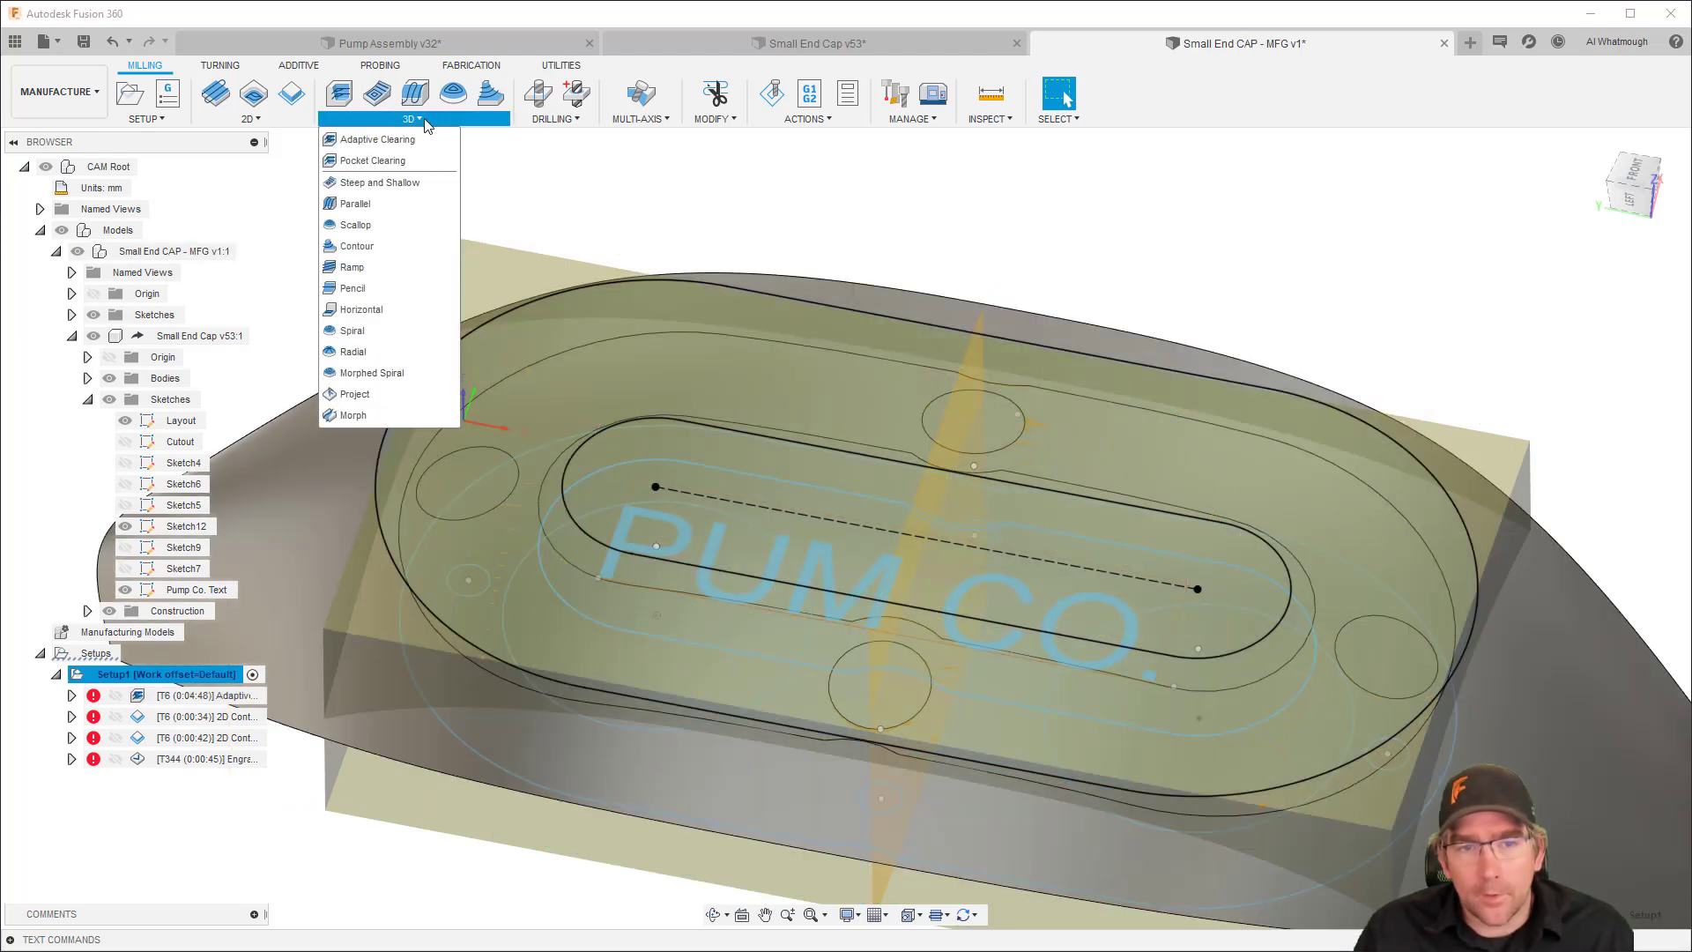
pyautogui.click(390, 373)
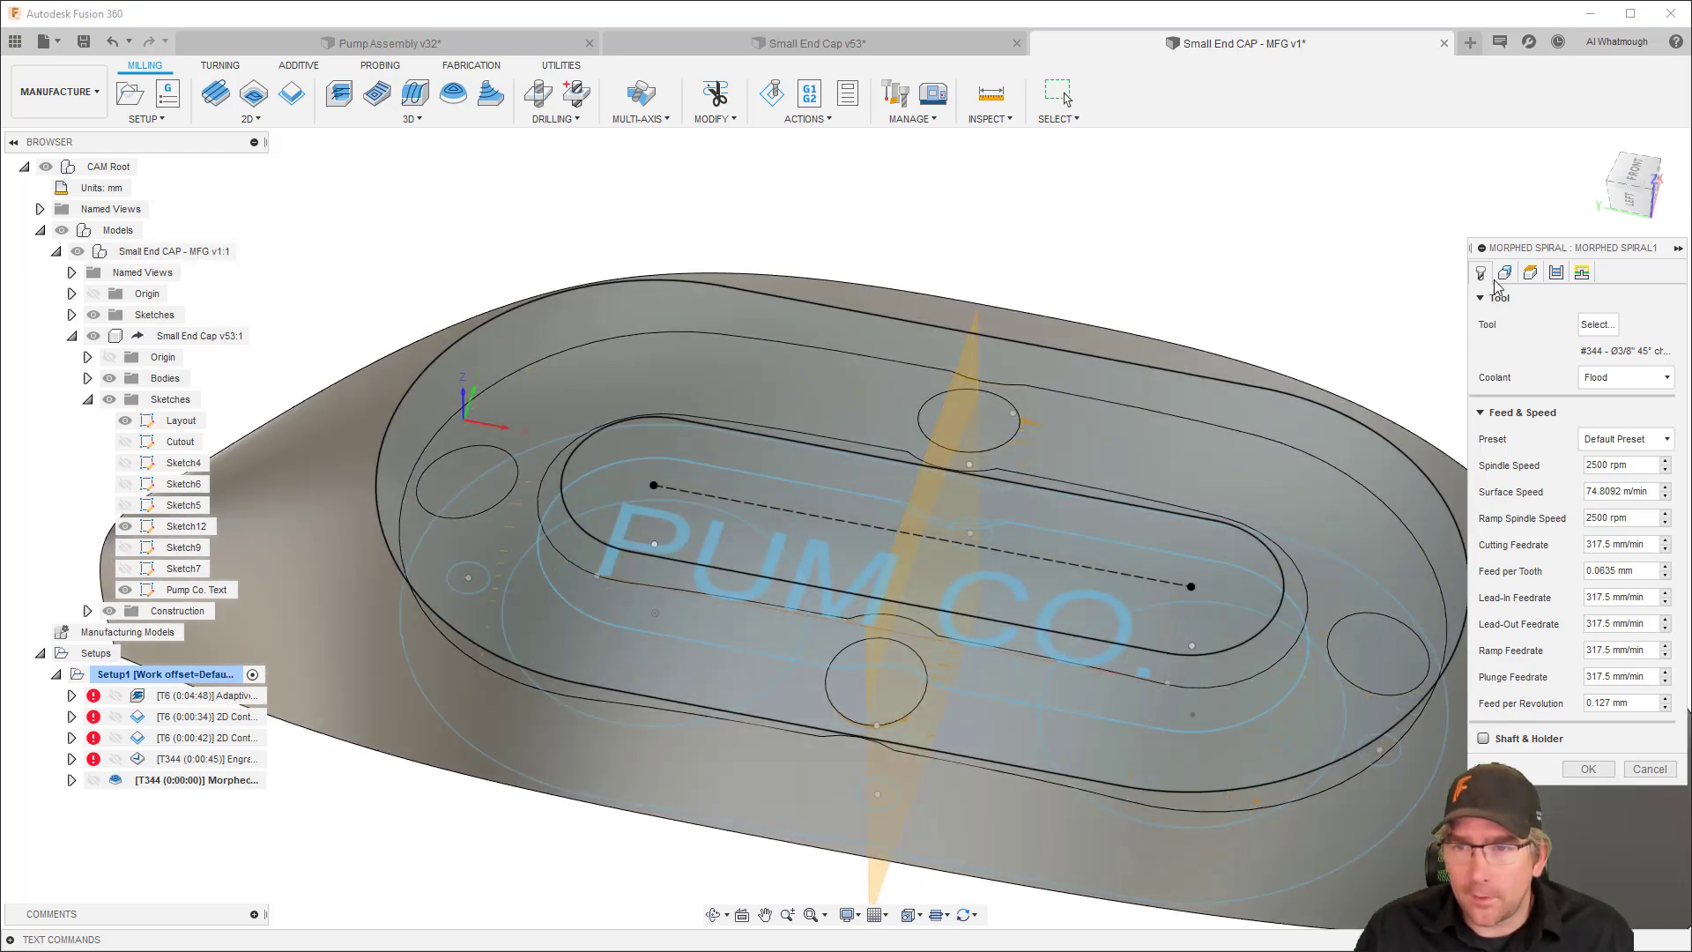
pyautogui.click(1505, 273)
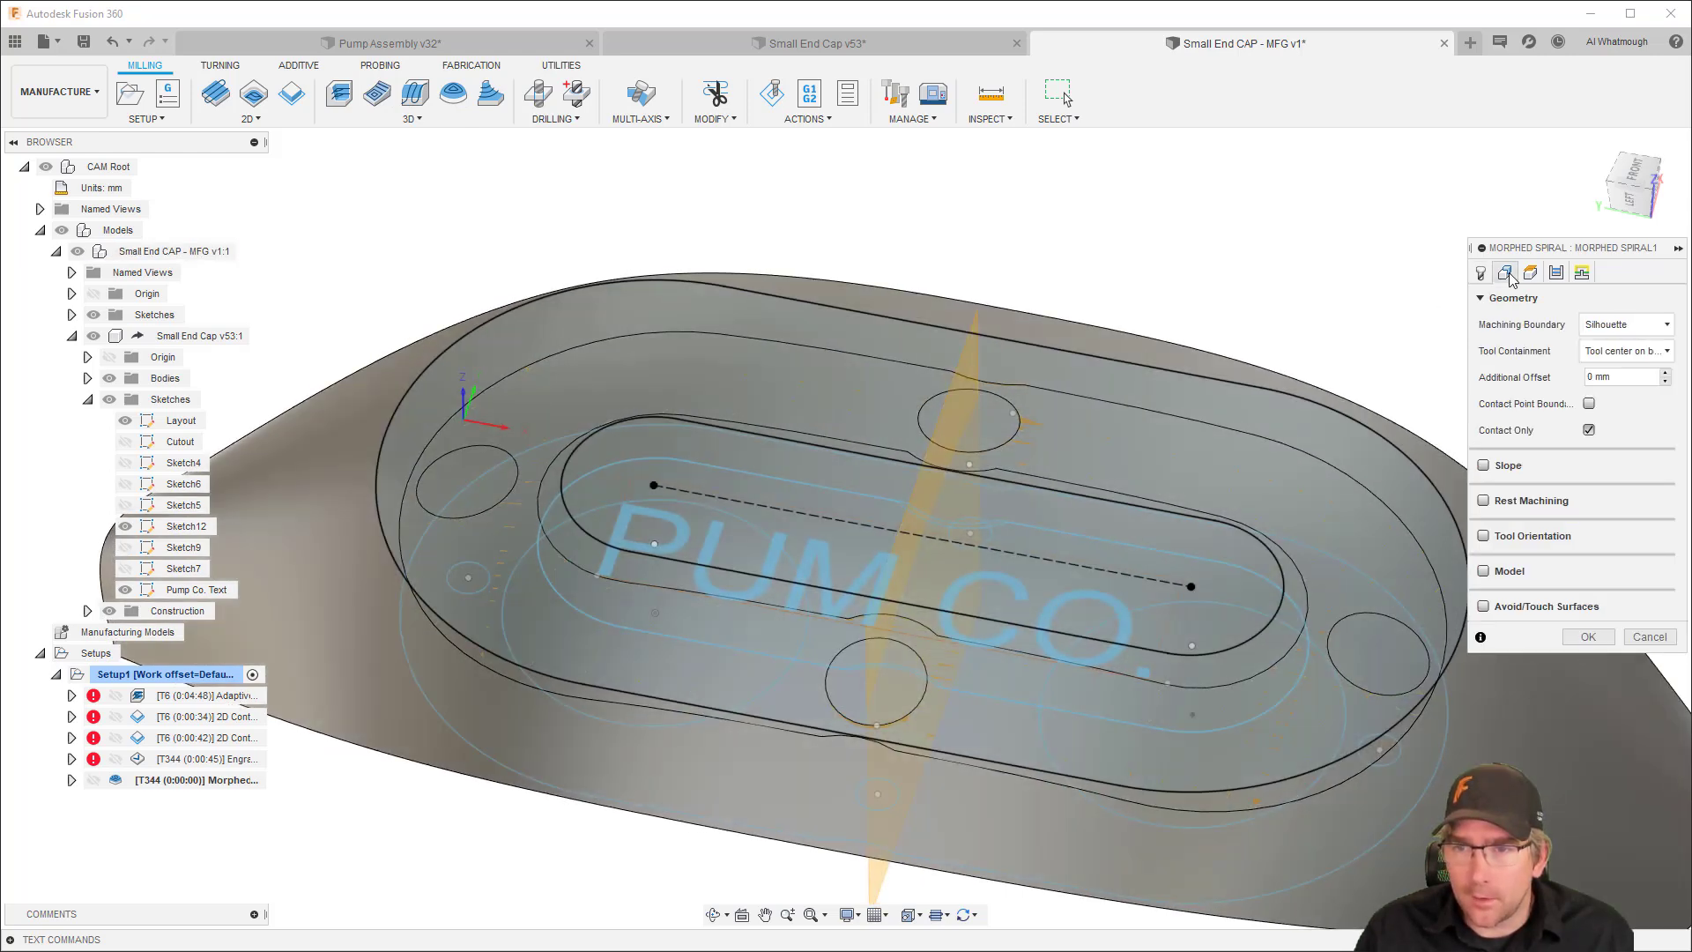
pyautogui.click(1492, 575)
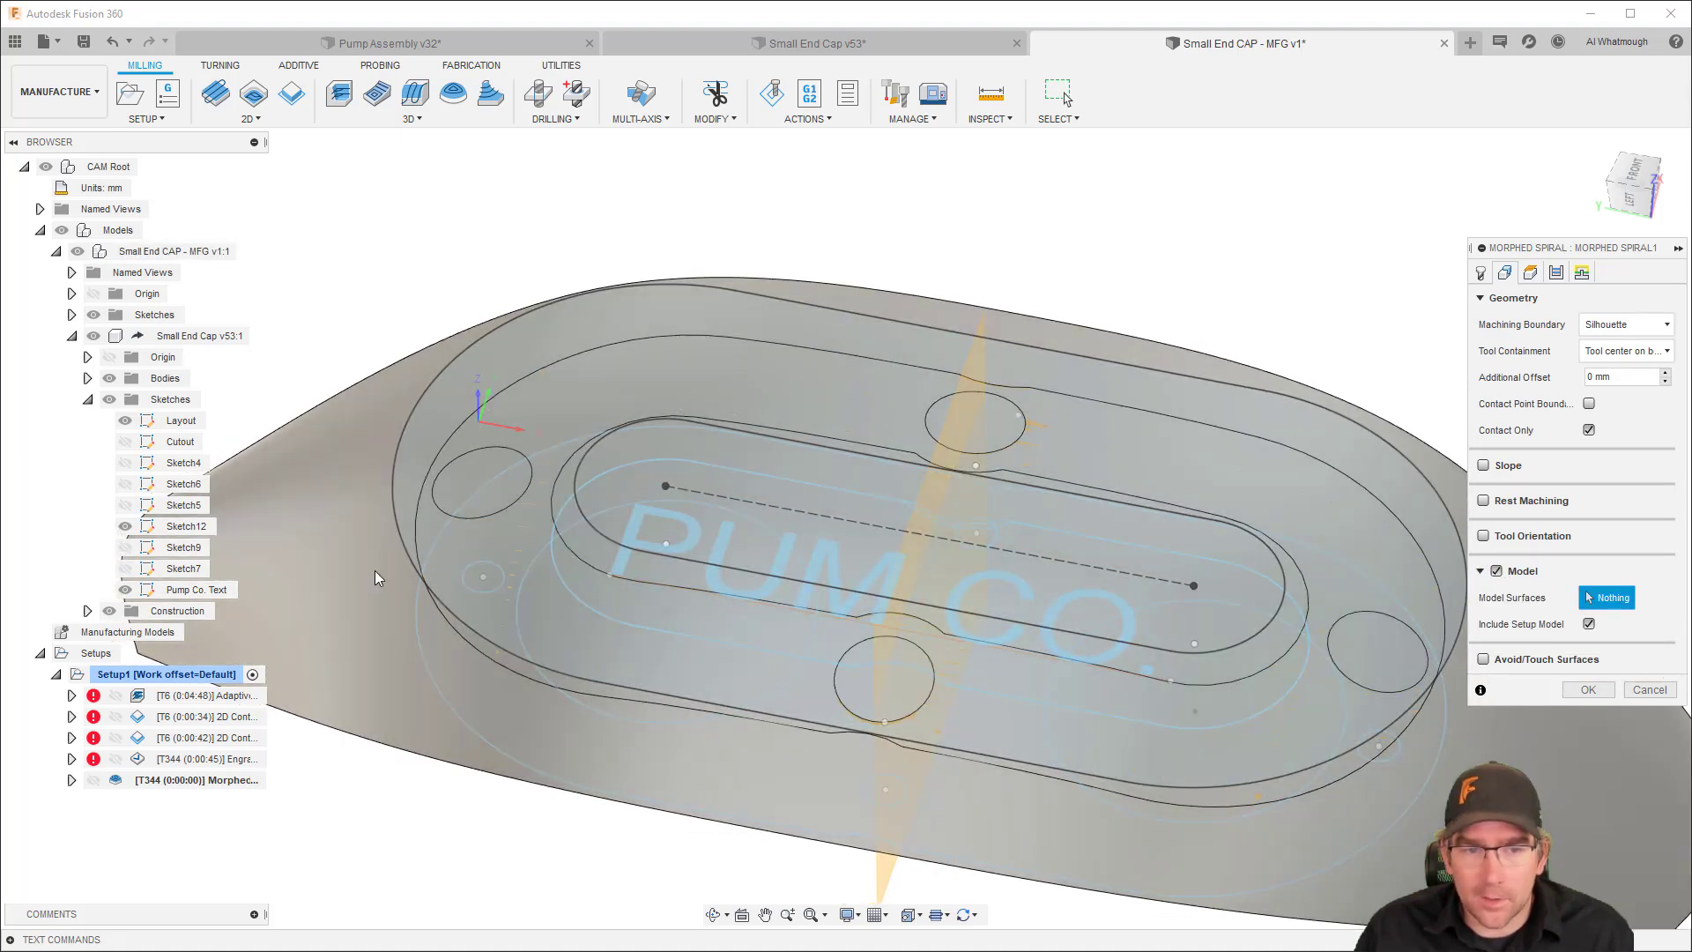
pyautogui.click(379, 579)
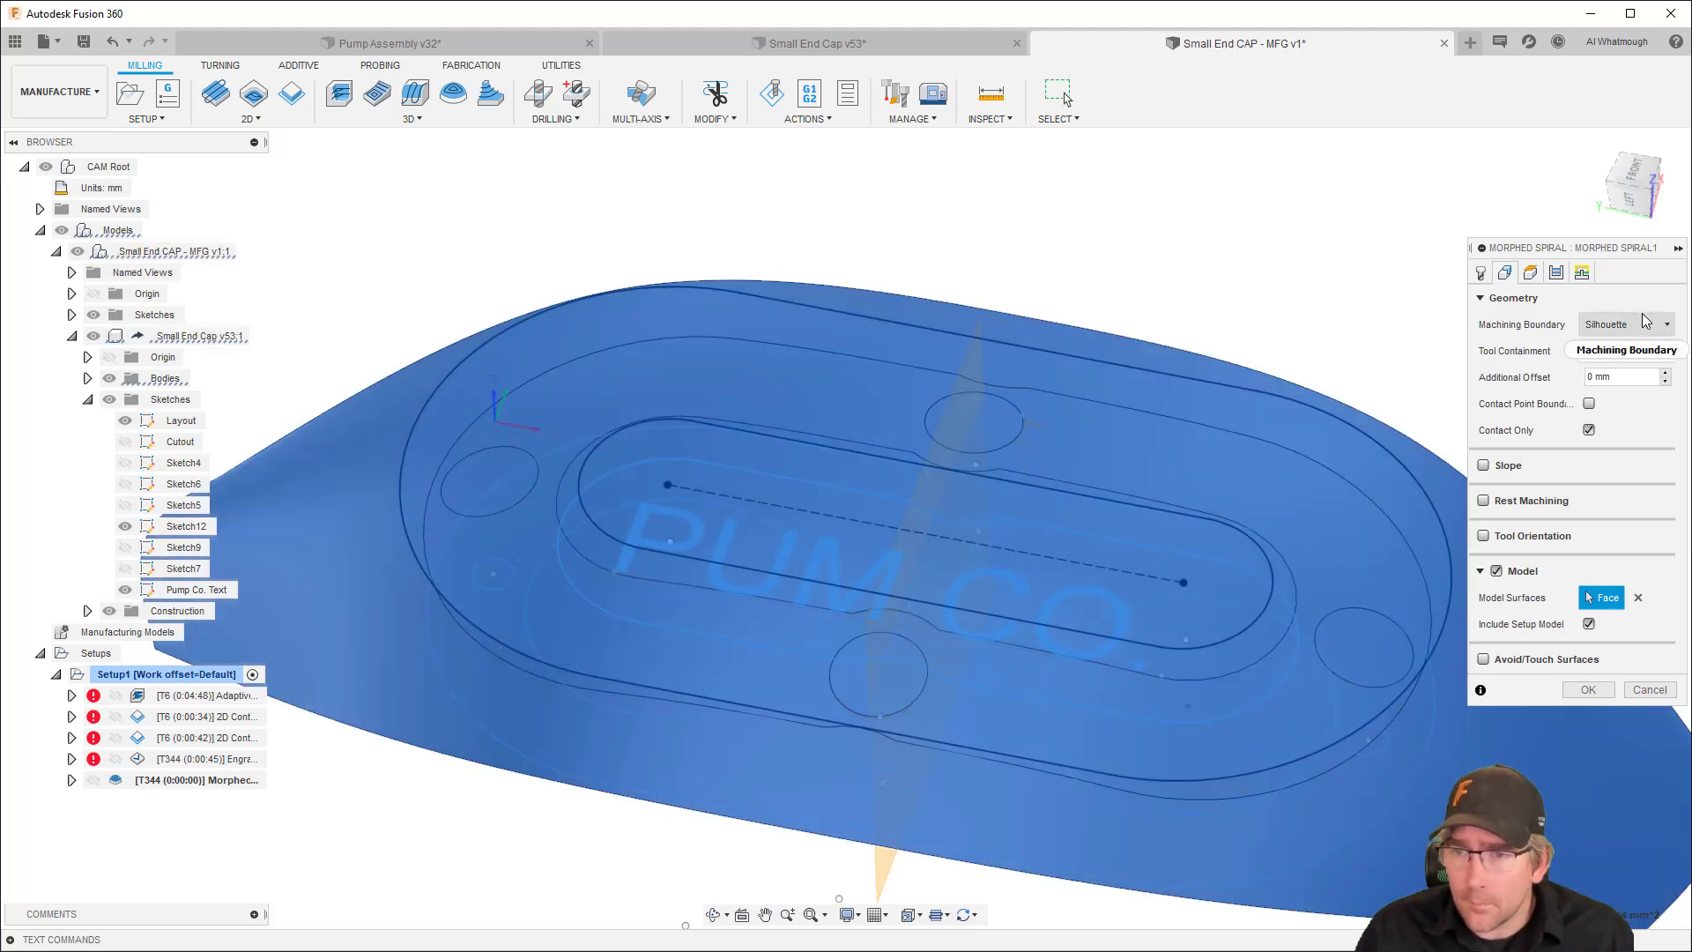
# Set the machining boundary to Selection and choose the inner and outer slot outlines as boundary chains
pyautogui.click(1646, 324)
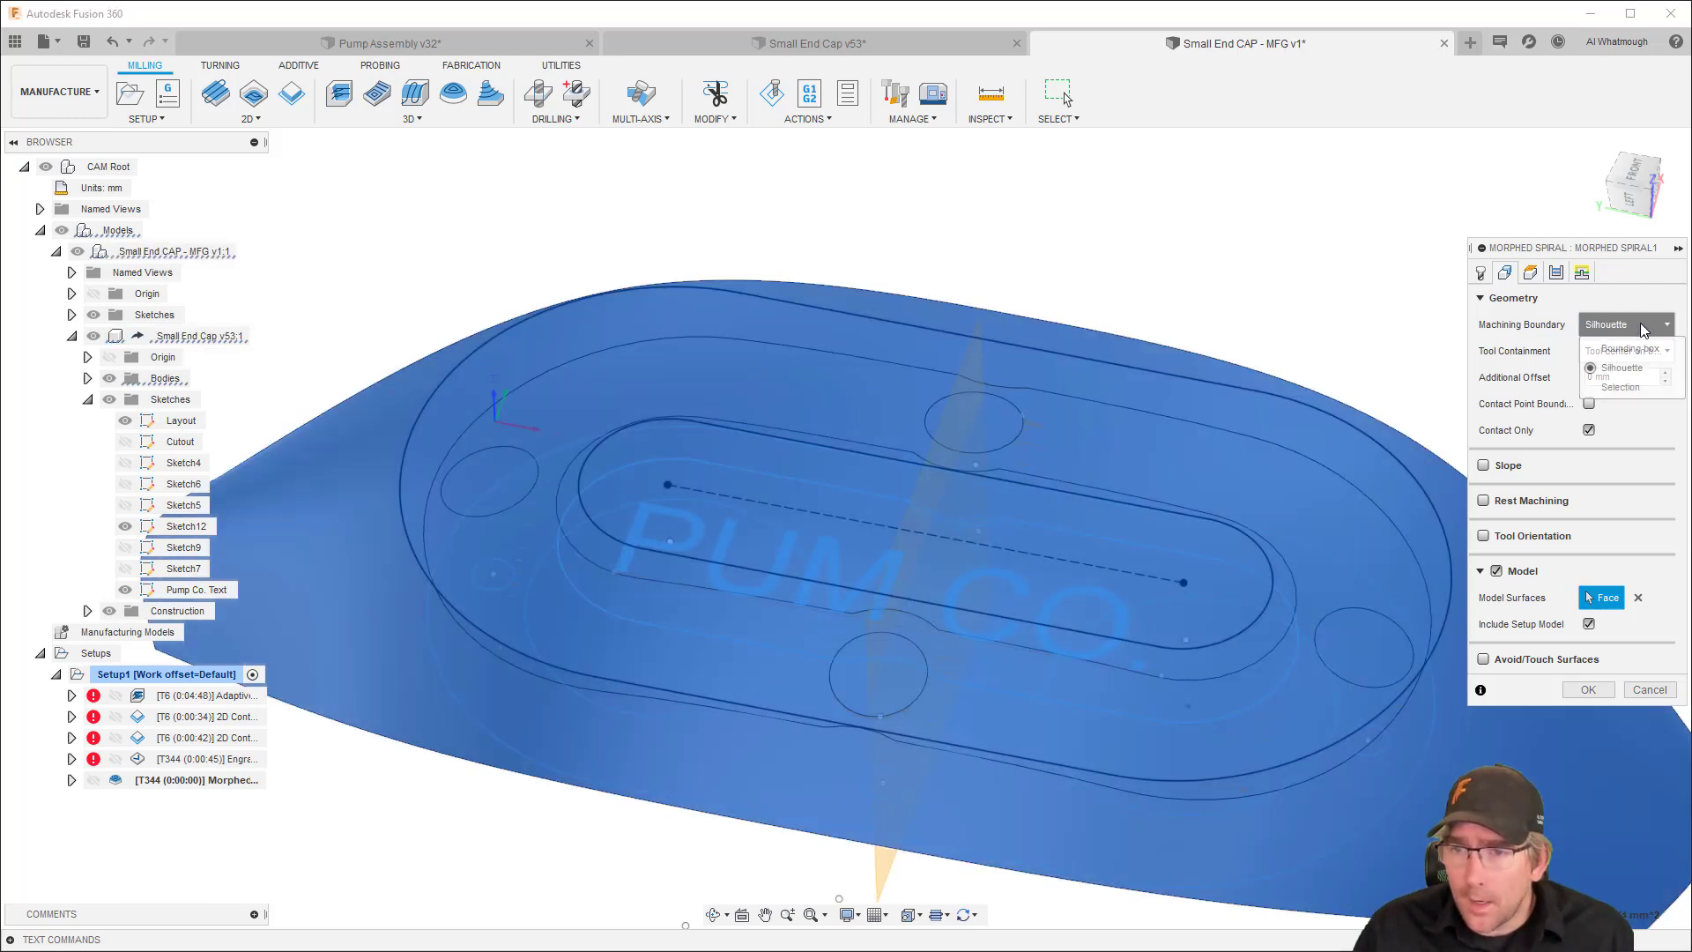
pyautogui.click(1626, 387)
pyautogui.click(1203, 527)
pyautogui.click(1239, 393)
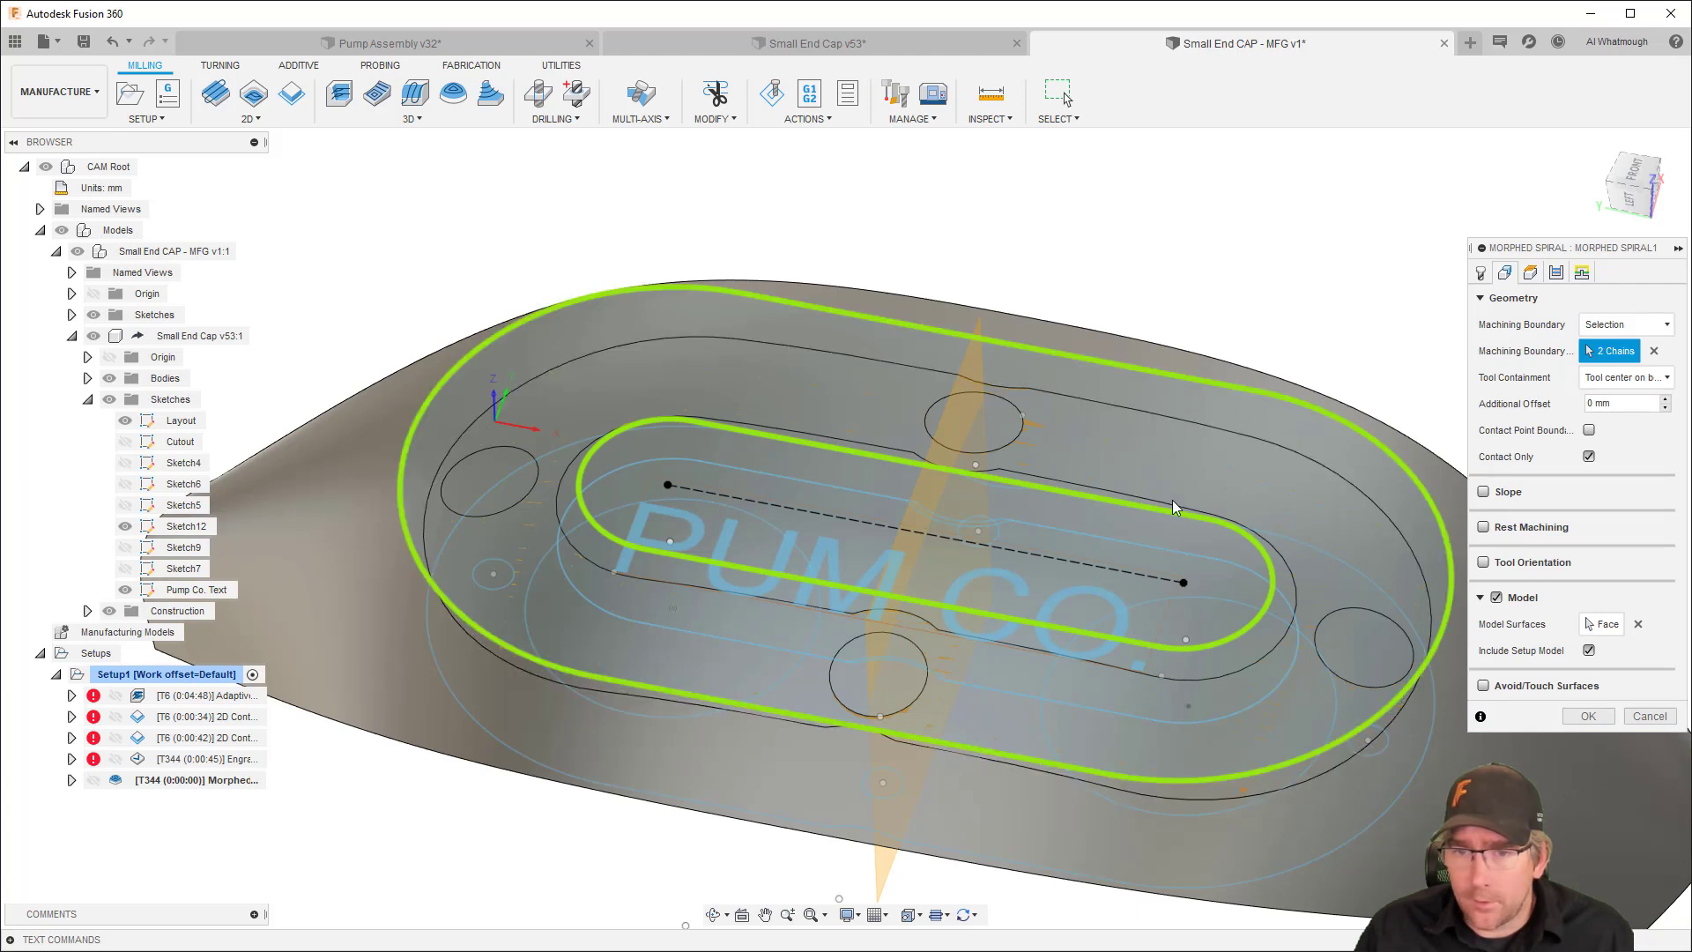
# Set the Morphed Spiral's stepover to 0.5 mm
pyautogui.click(1556, 272)
pyautogui.click(1626, 403)
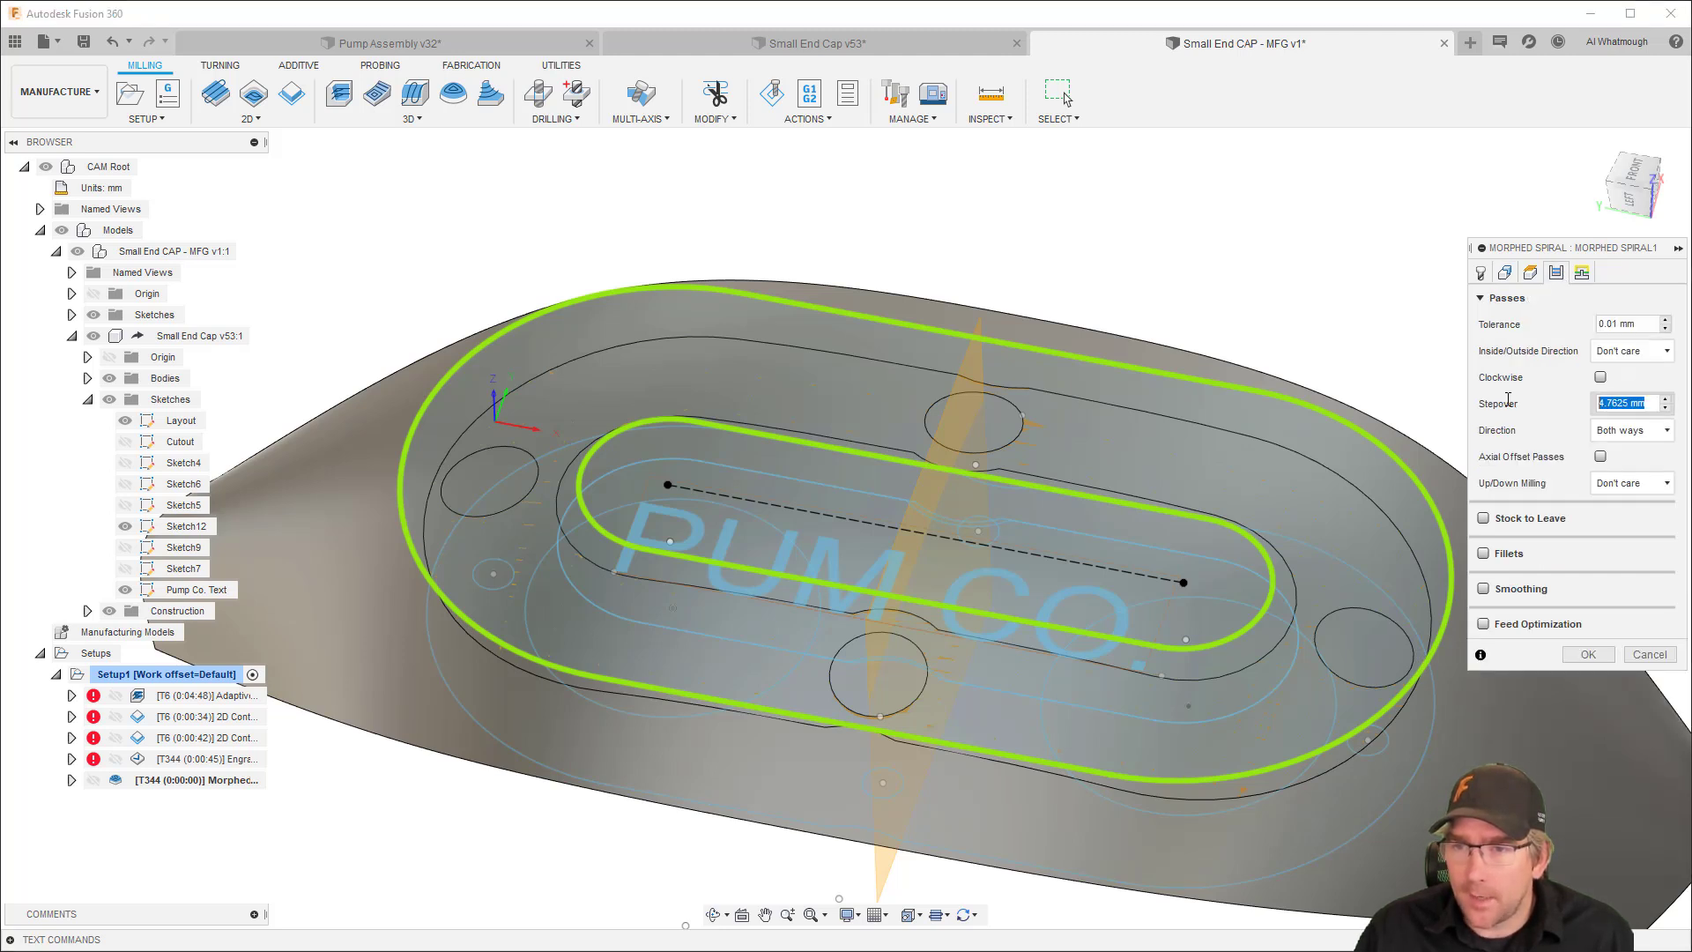
pyautogui.press('BackSpace')
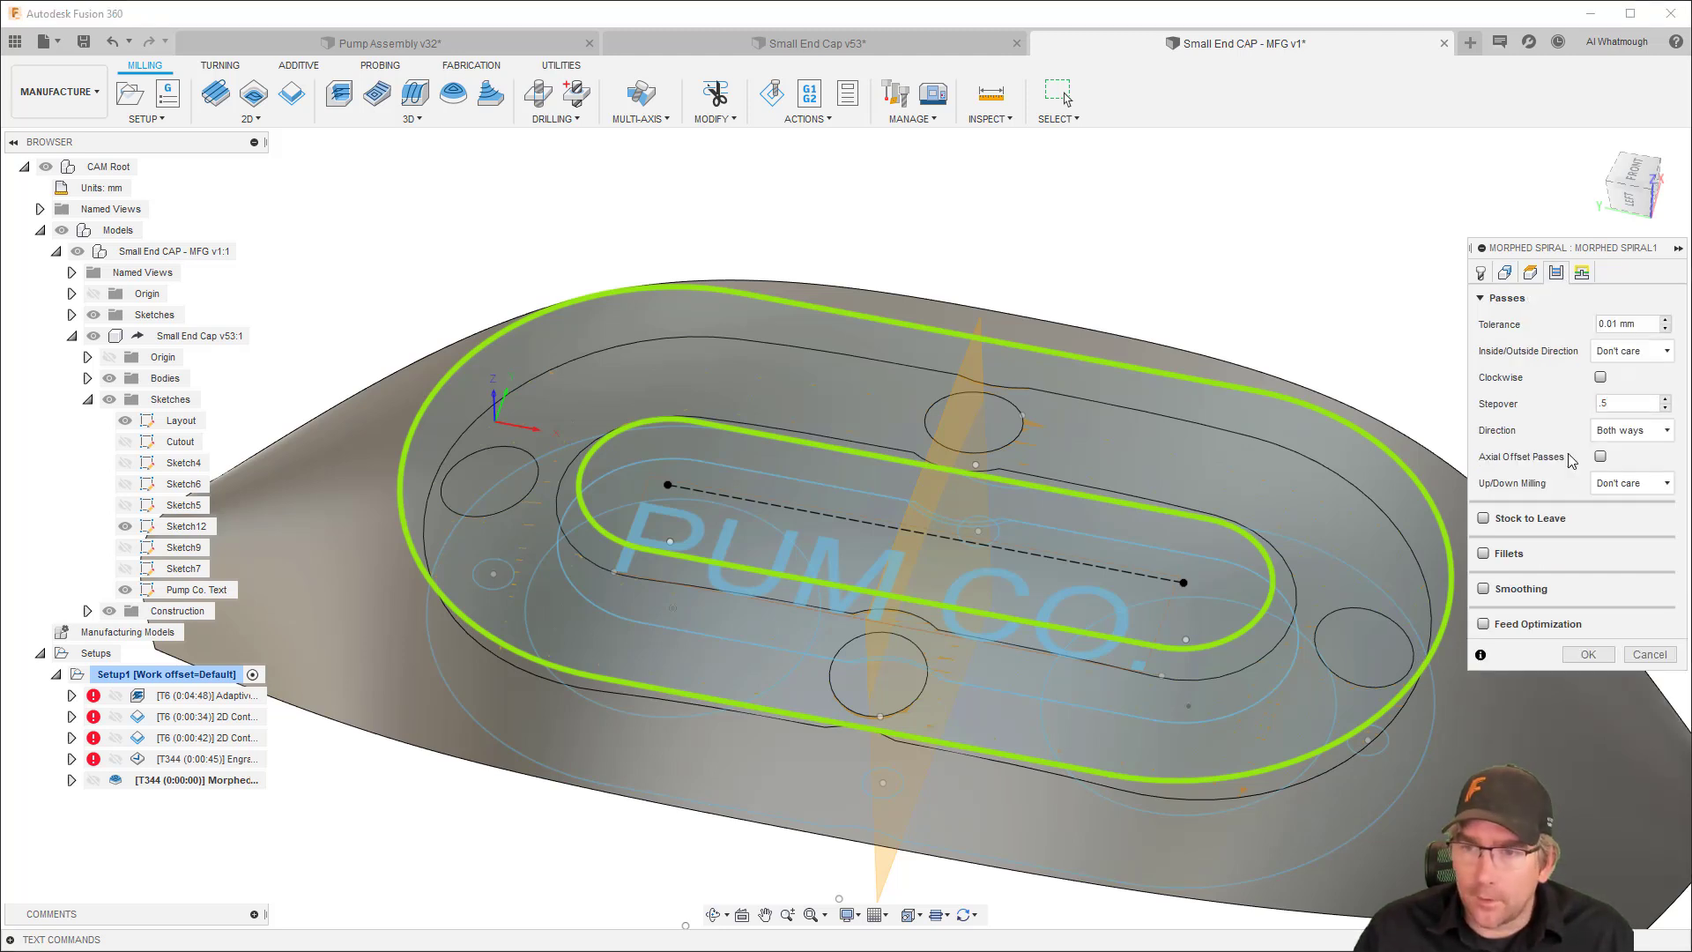
# Assign the 3/8" ball end mill from Small End Cap v53 with the Aluminum - Slotting cutting data and generate the Morphed Spiral toolpath
pyautogui.click(1484, 277)
pyautogui.click(1597, 324)
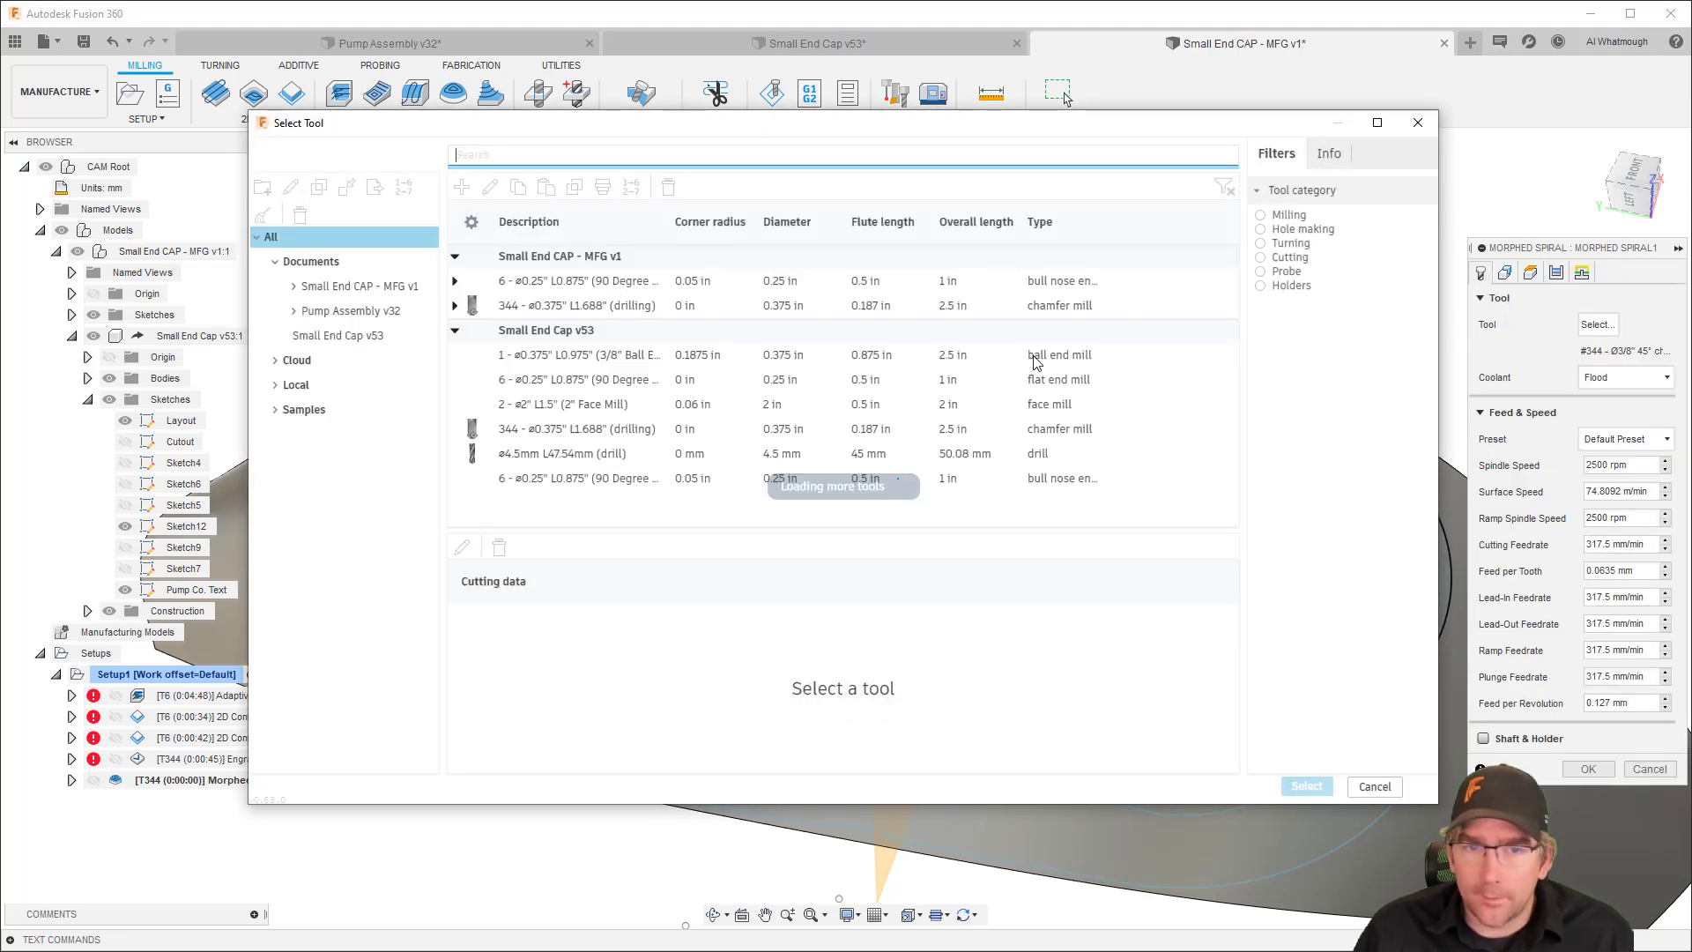
pyautogui.click(739, 355)
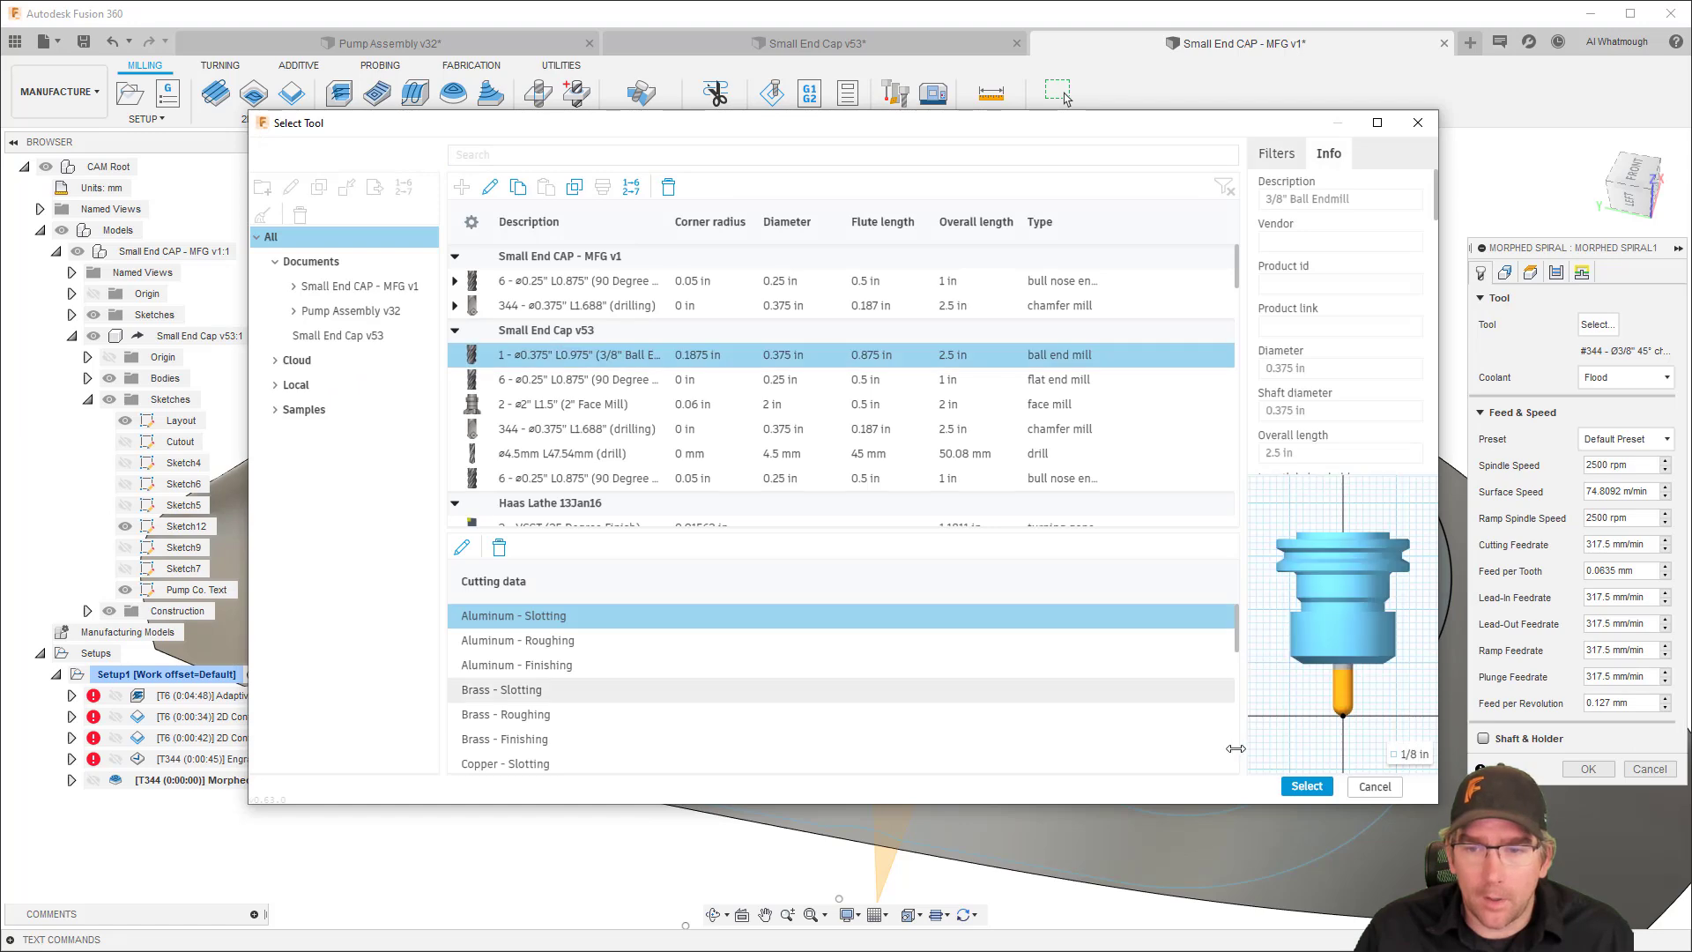
pyautogui.click(1326, 795)
pyautogui.click(1605, 769)
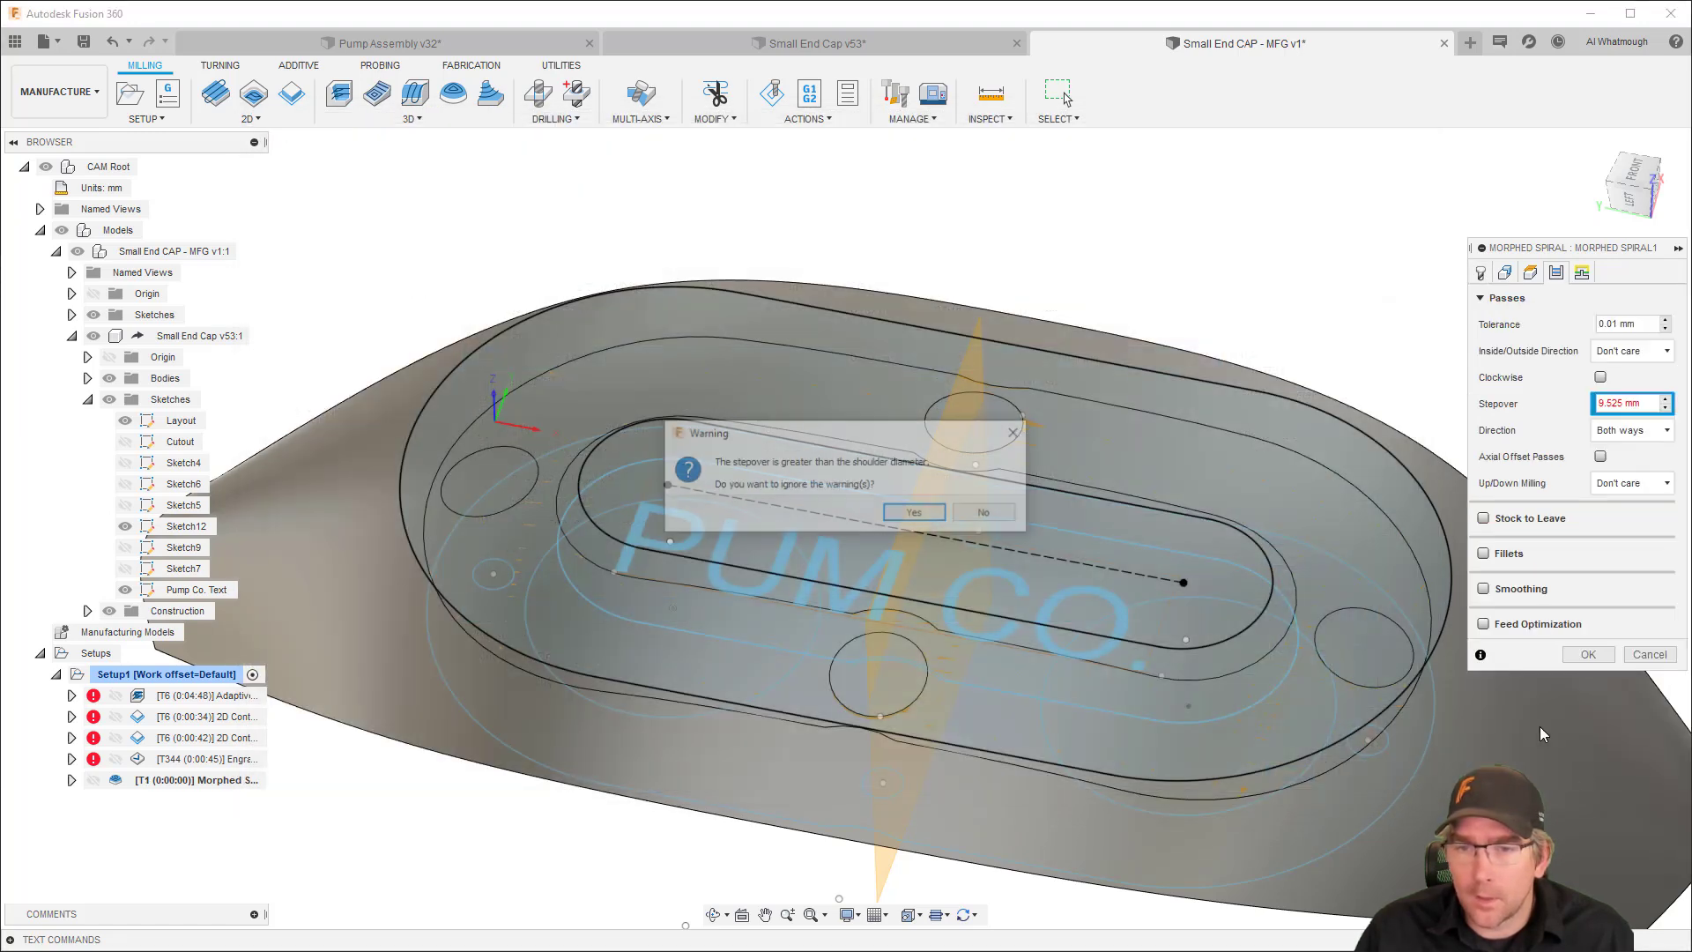
pyautogui.click(916, 514)
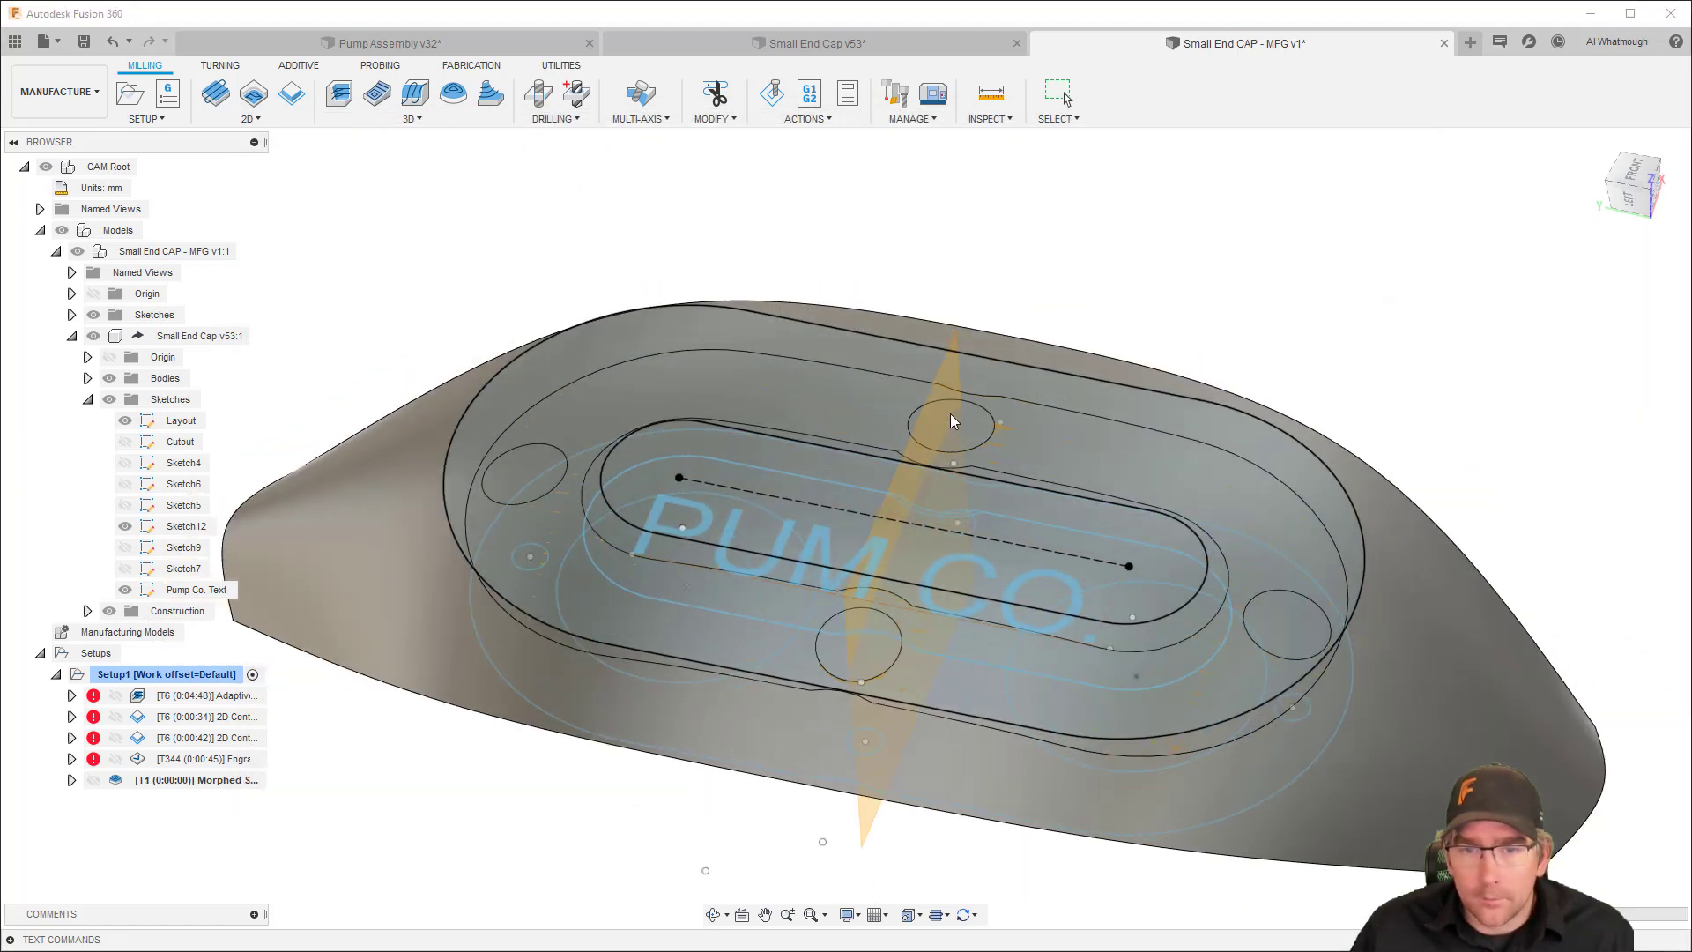
pyautogui.scroll(3, 934, 520)
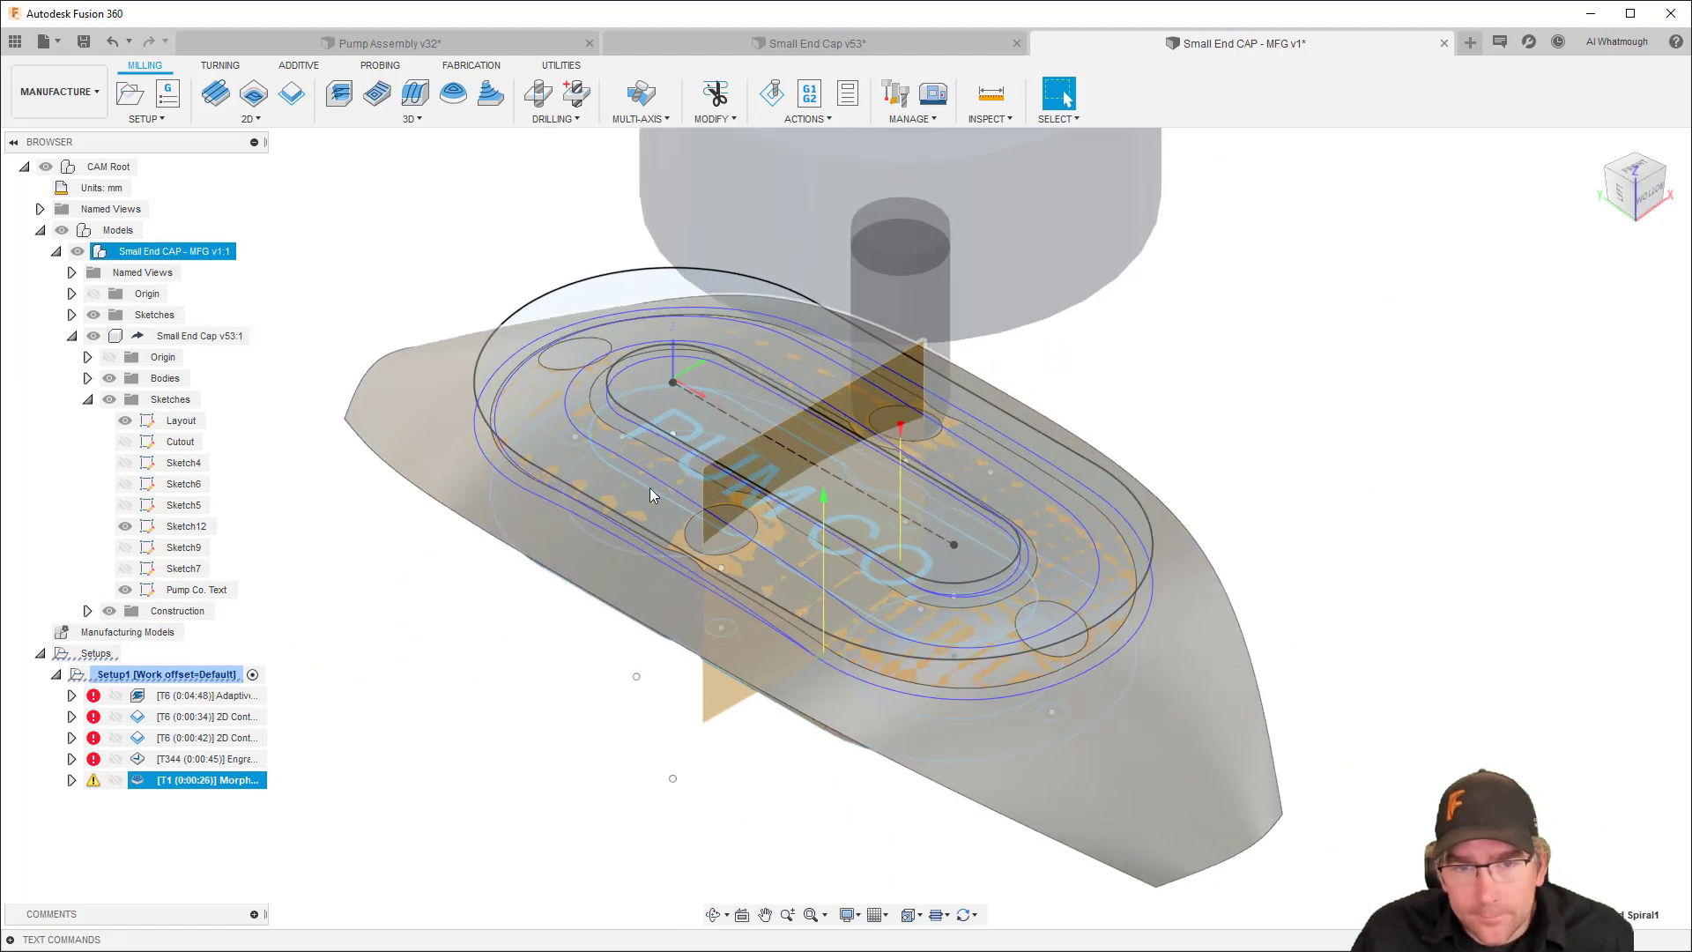
# Edit the Morphed Spiral operation, set its stepover to 0.5 mm and regenerate the toolpath
pyautogui.rightClick(207, 783)
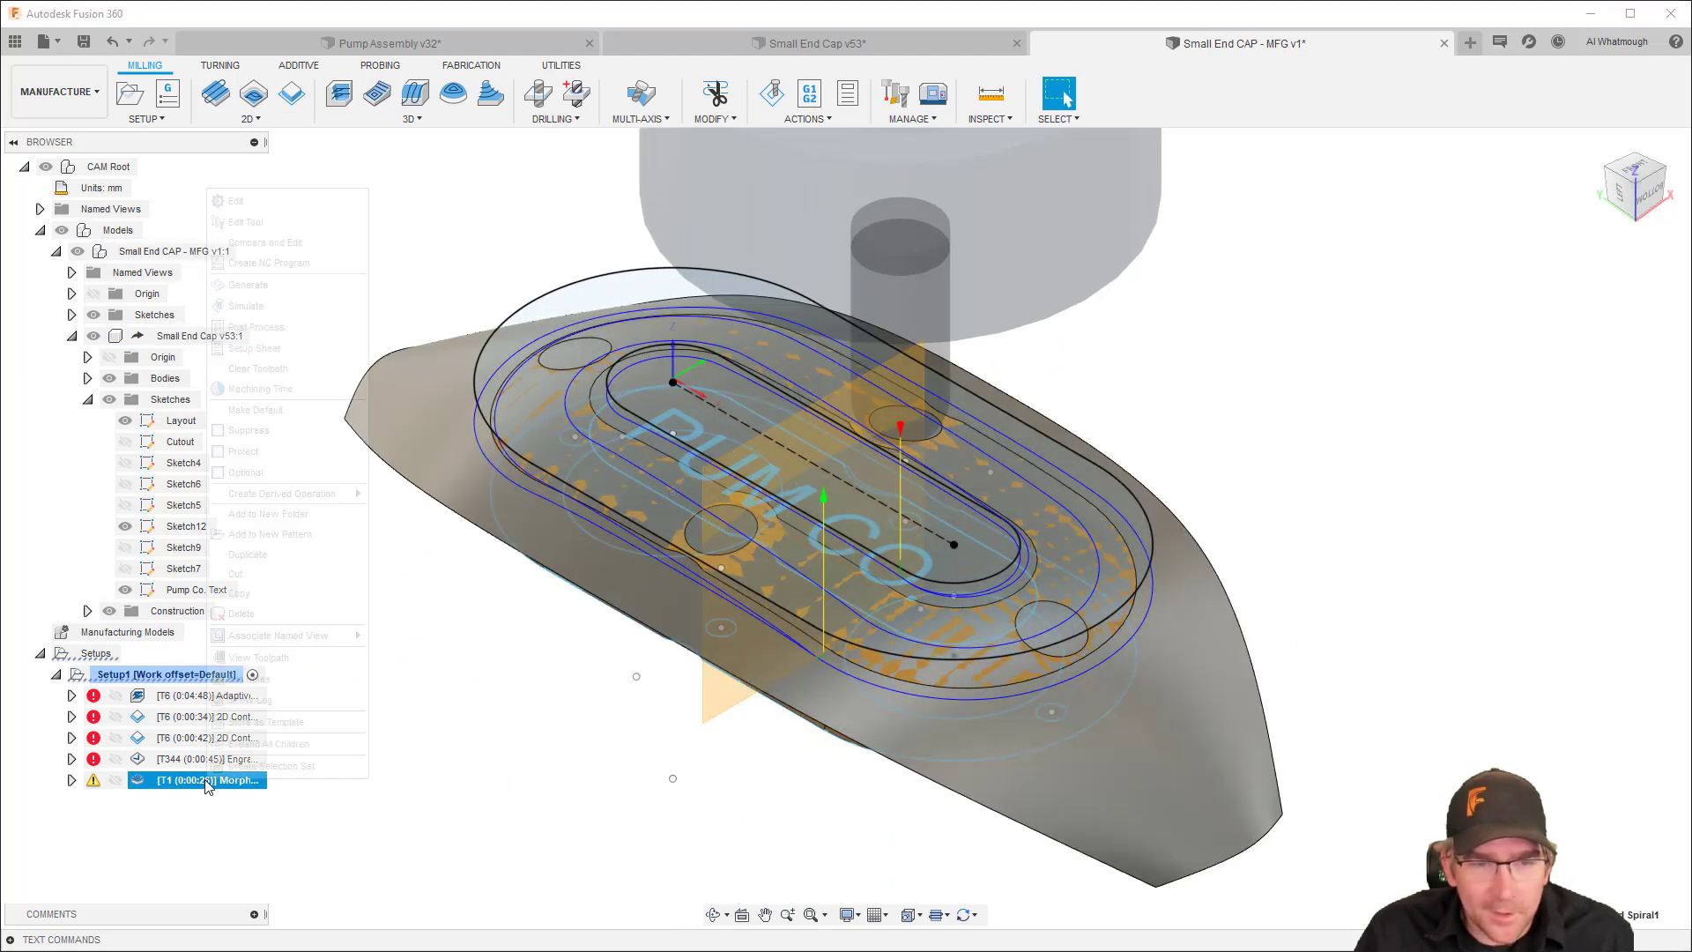
pyautogui.click(272, 203)
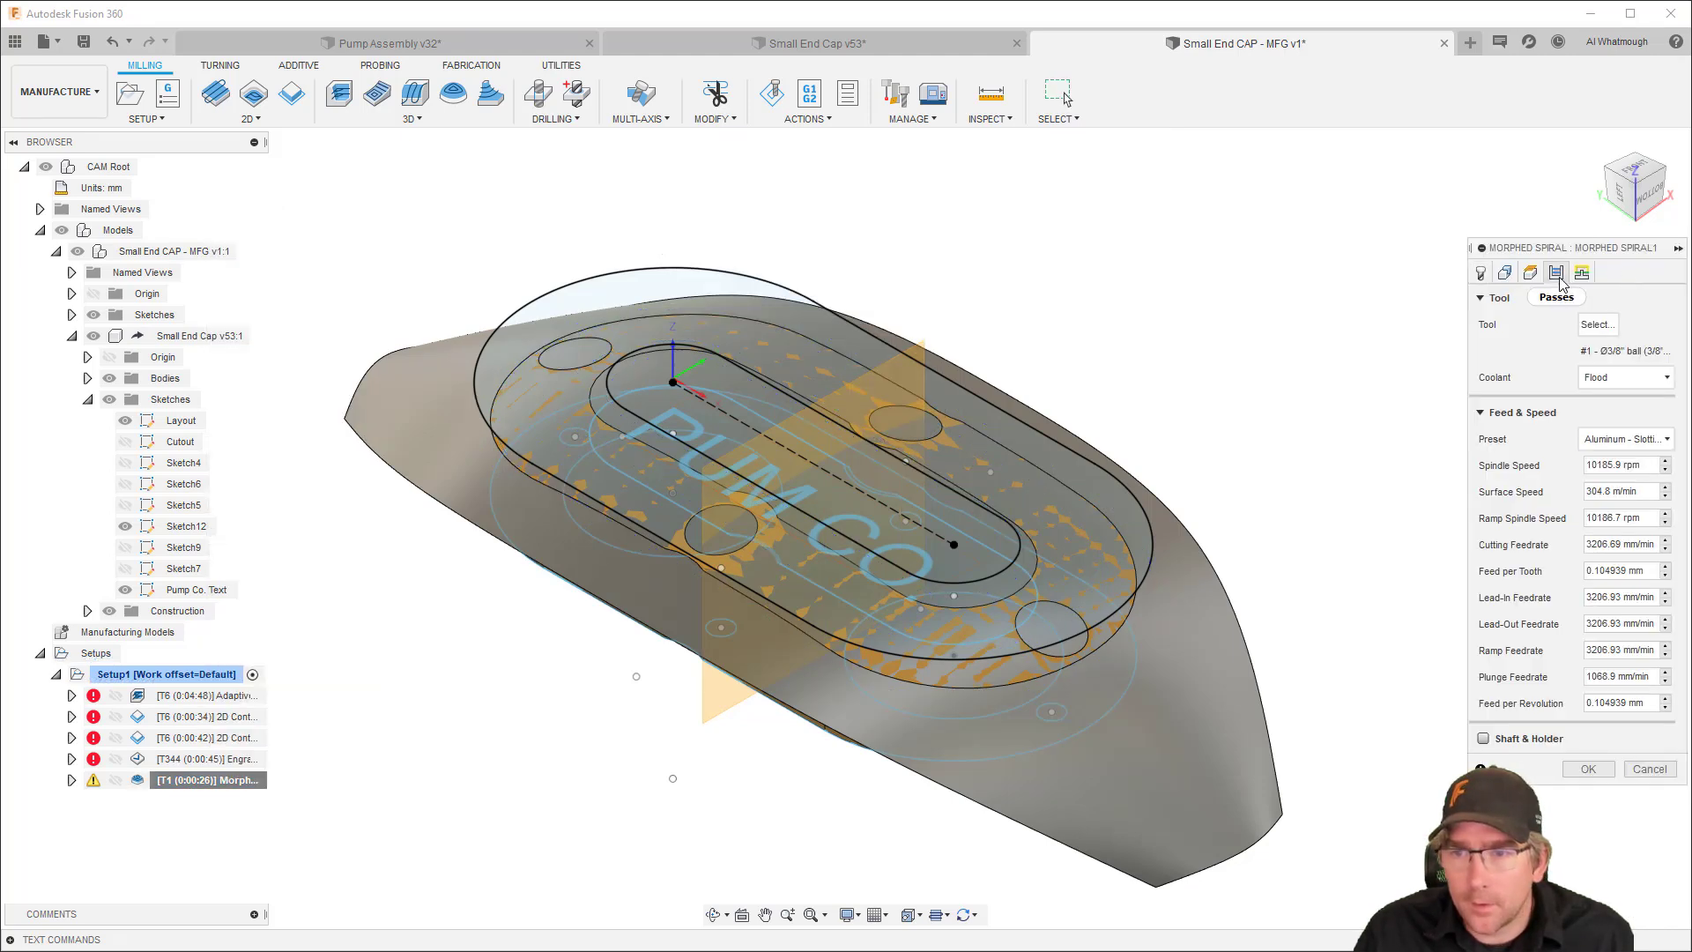
pyautogui.click(1624, 403)
pyautogui.write('.5')
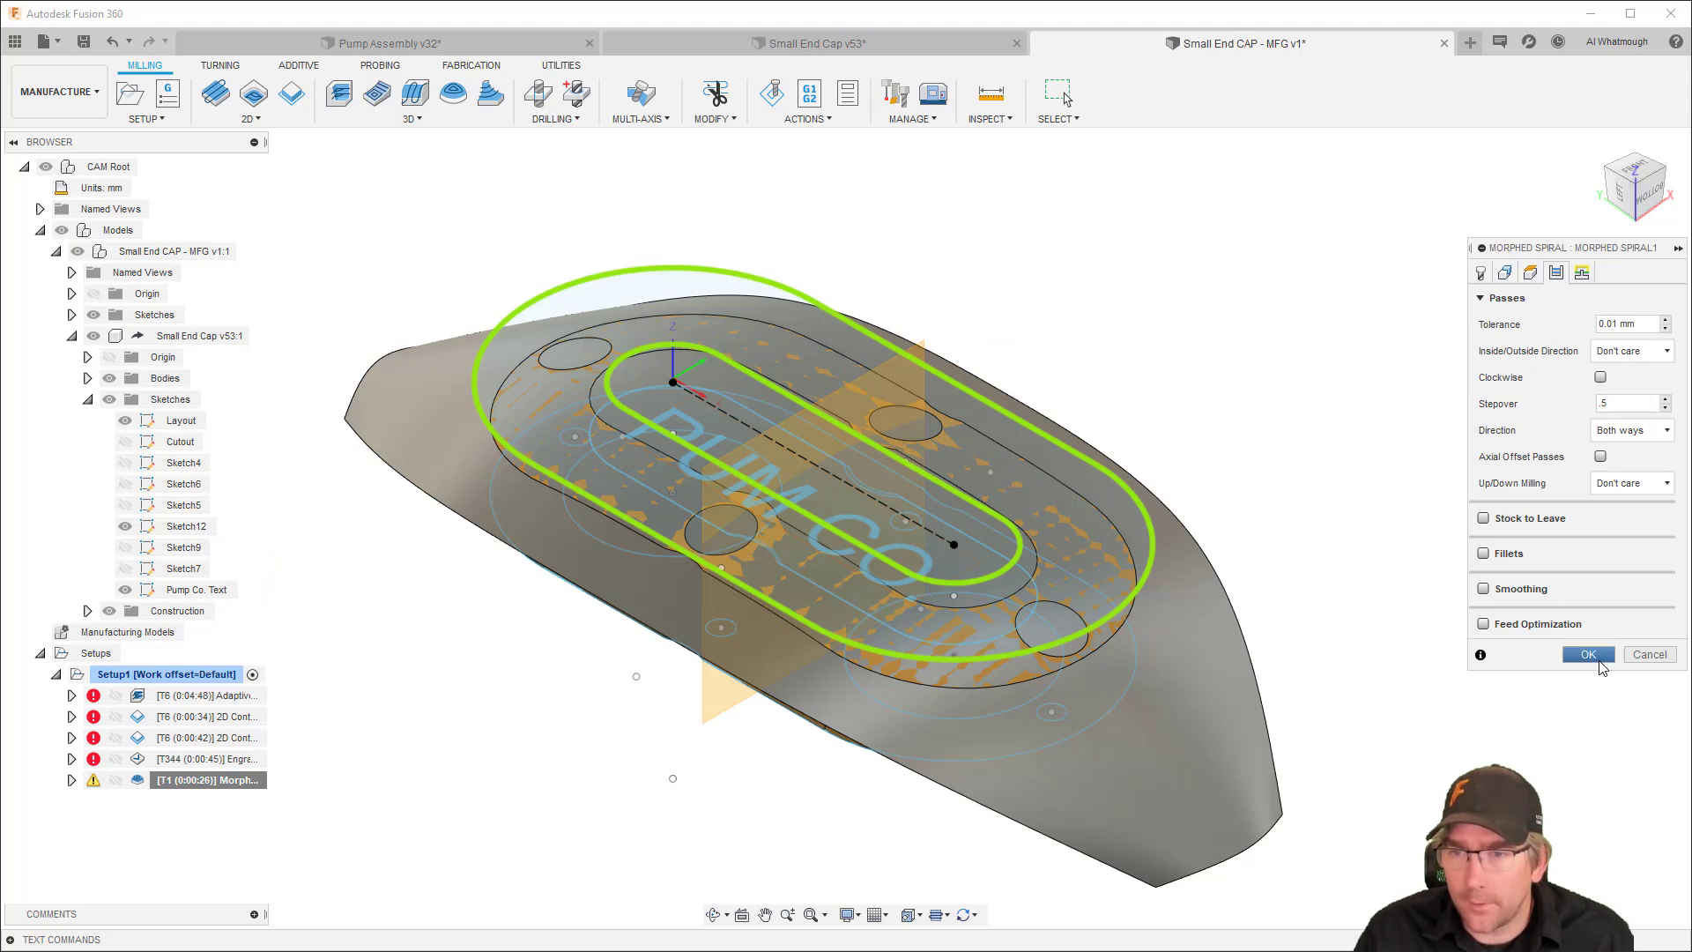
pyautogui.click(1606, 655)
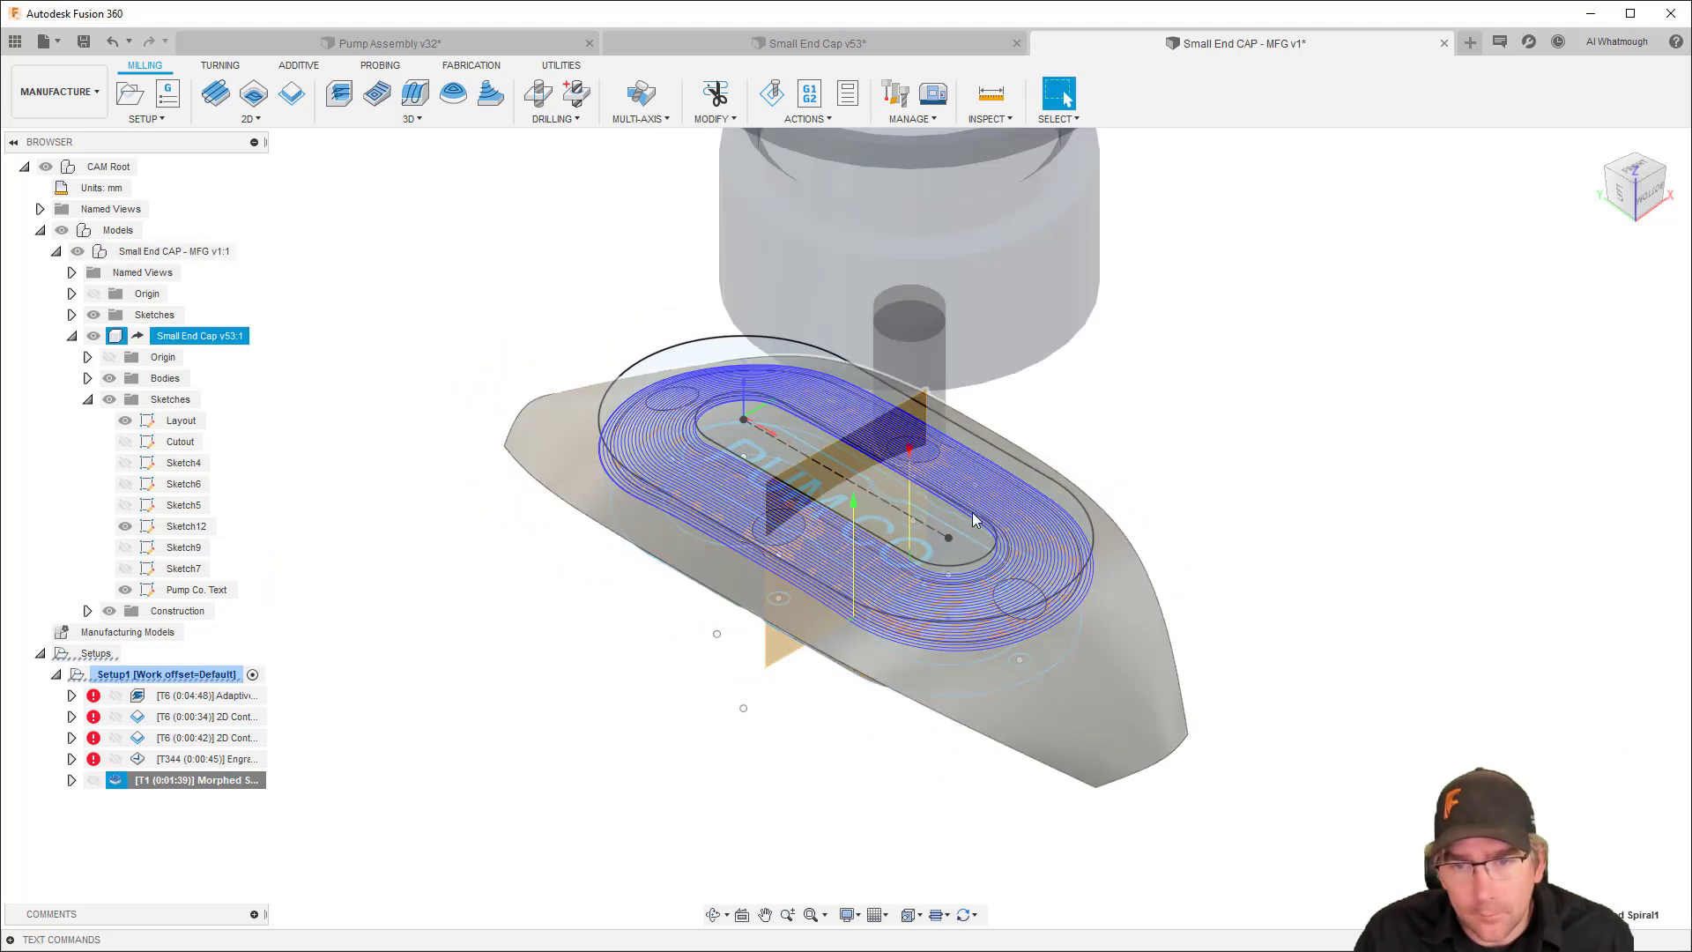
pyautogui.scroll(5, 963, 531)
pyautogui.keyDown('shift'); pyautogui.moveTo(701, 442); pyautogui.dragTo(113, 392, button='middle'); pyautogui.keyUp('shift')
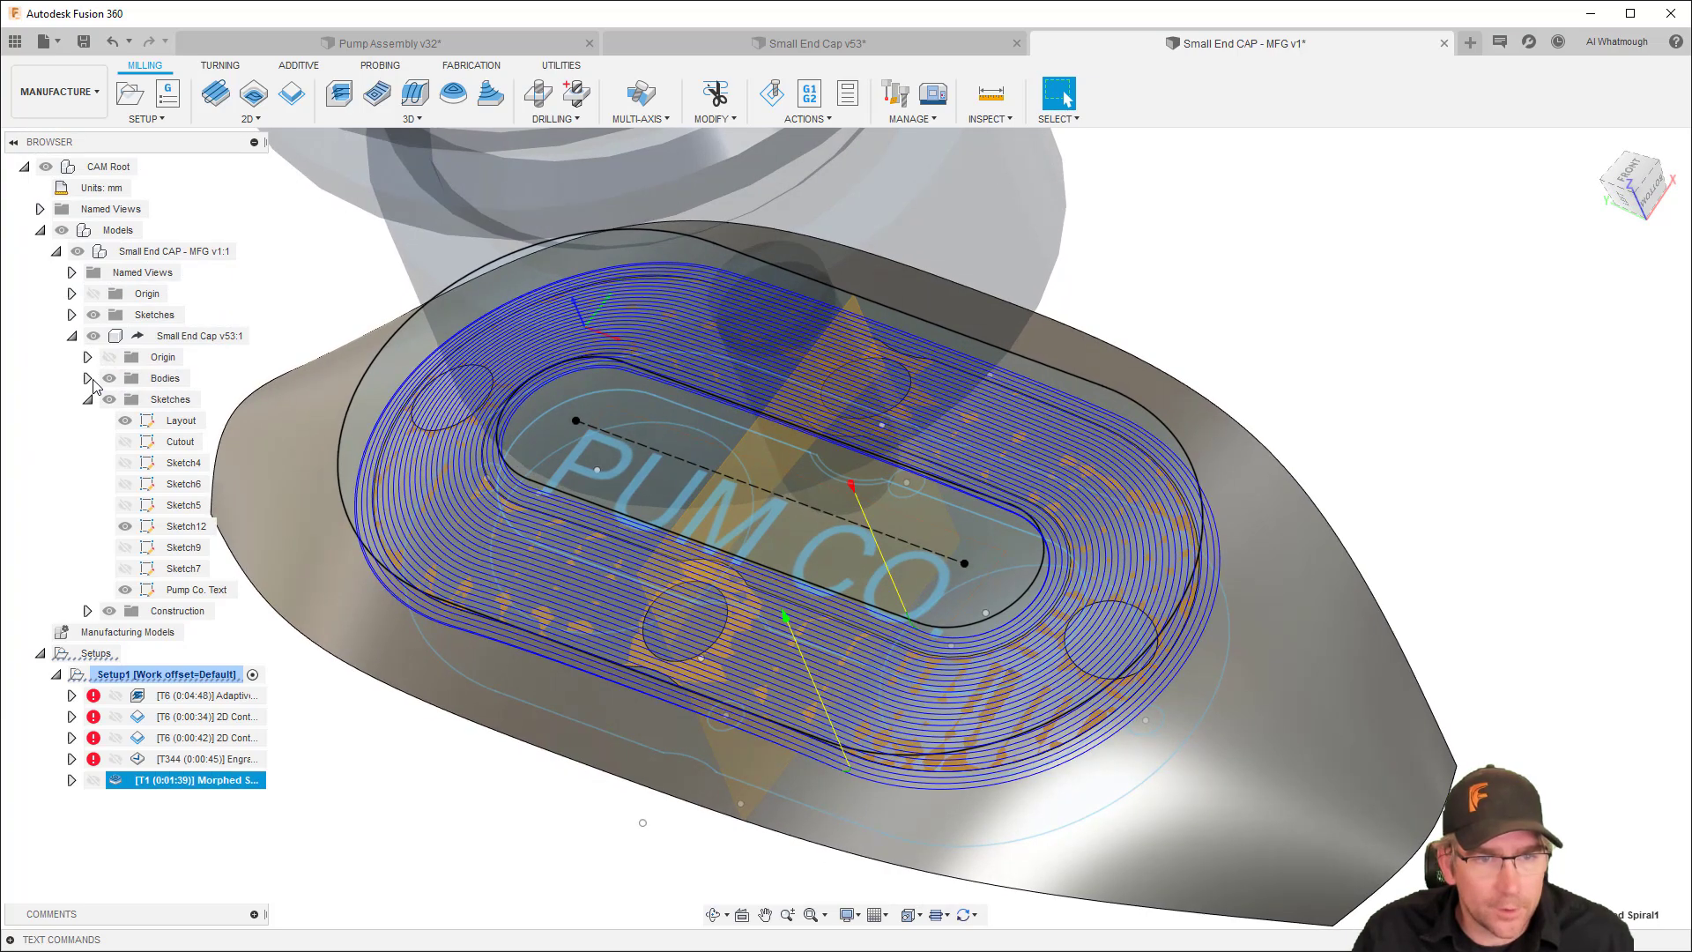
# Hide the Top Surface Definition body under the derived Small End Cap so the spiral toolpath displays over the Pump Co. body
pyautogui.click(87, 378)
pyautogui.click(126, 420)
pyautogui.click(126, 420)
pyautogui.keyDown('shift'); pyautogui.moveTo(291, 441); pyautogui.dragTo(1373, 690, button='middle'); pyautogui.keyUp('shift')
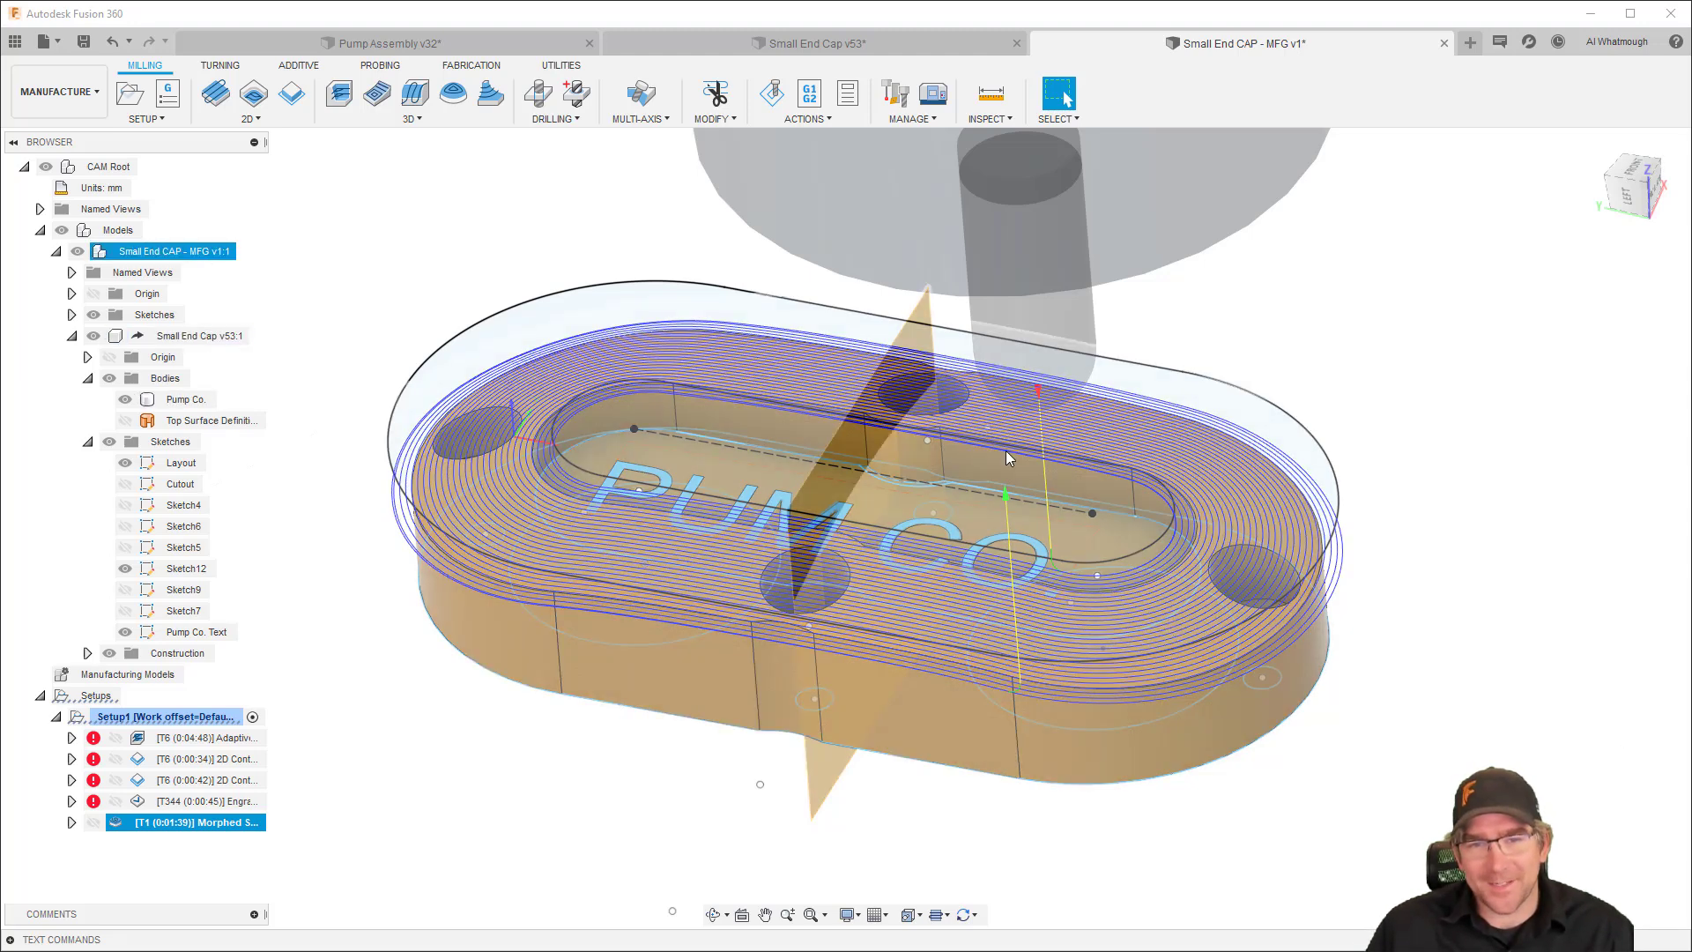
pyautogui.keyDown('shift'); pyautogui.moveTo(339, 298); pyautogui.dragTo(363, 302, button='middle'); pyautogui.keyUp('shift')
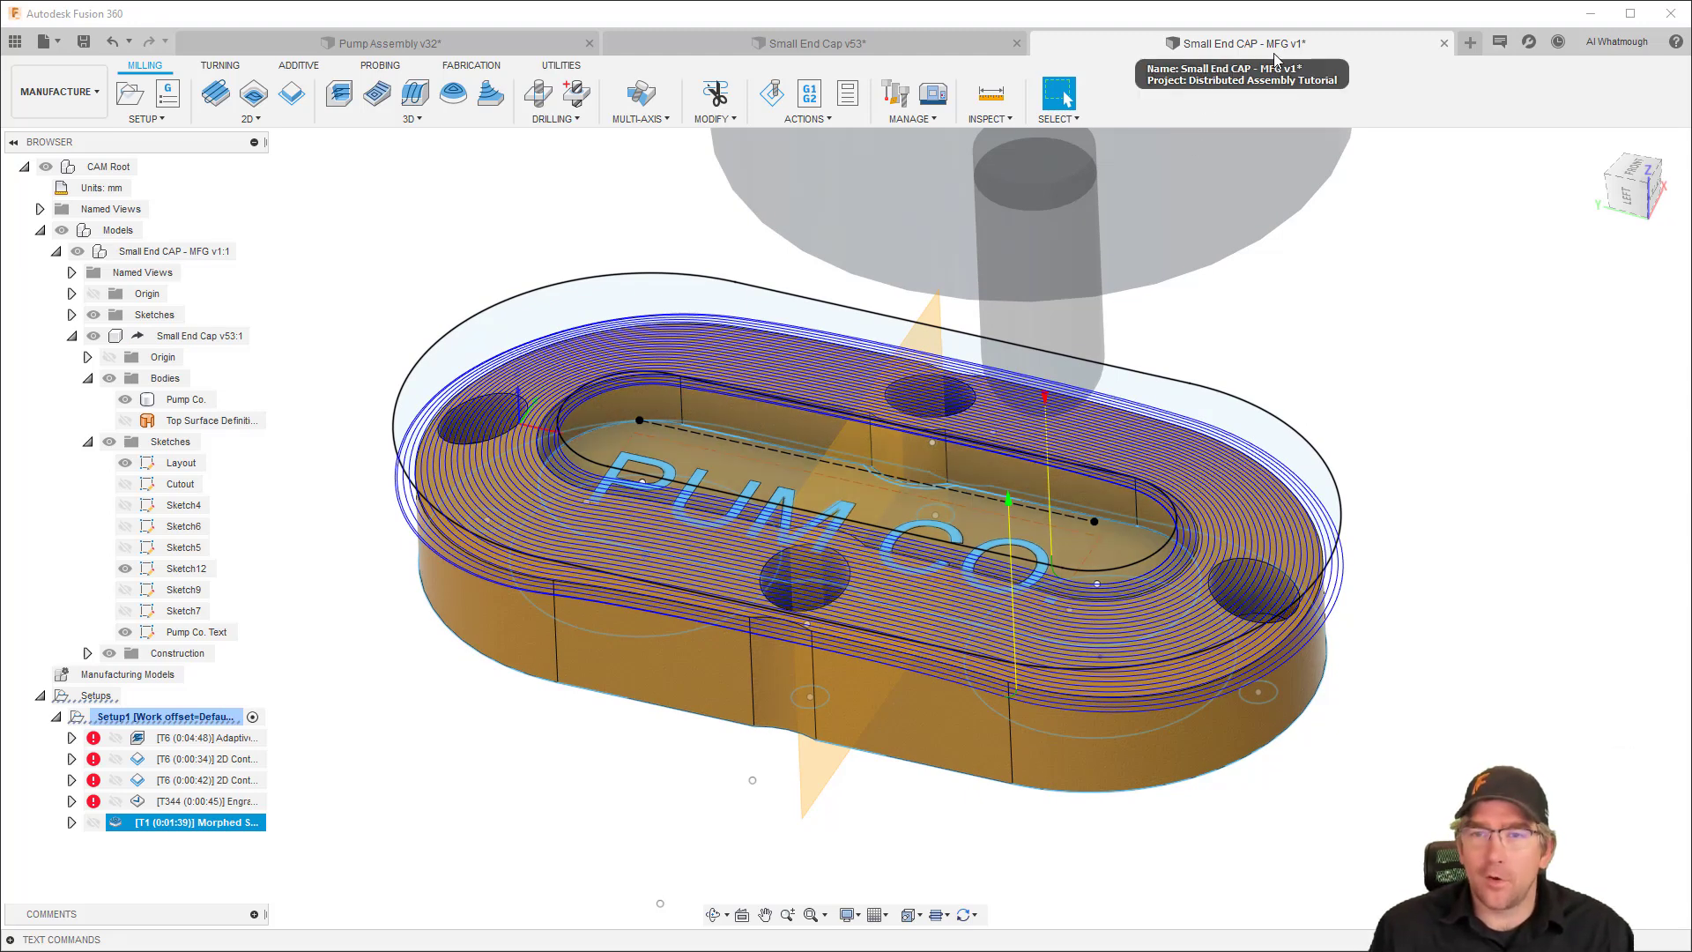
# Look over the Pump Assembly document, then open the Small End Cap document in the Design workspace
pyautogui.click(488, 44)
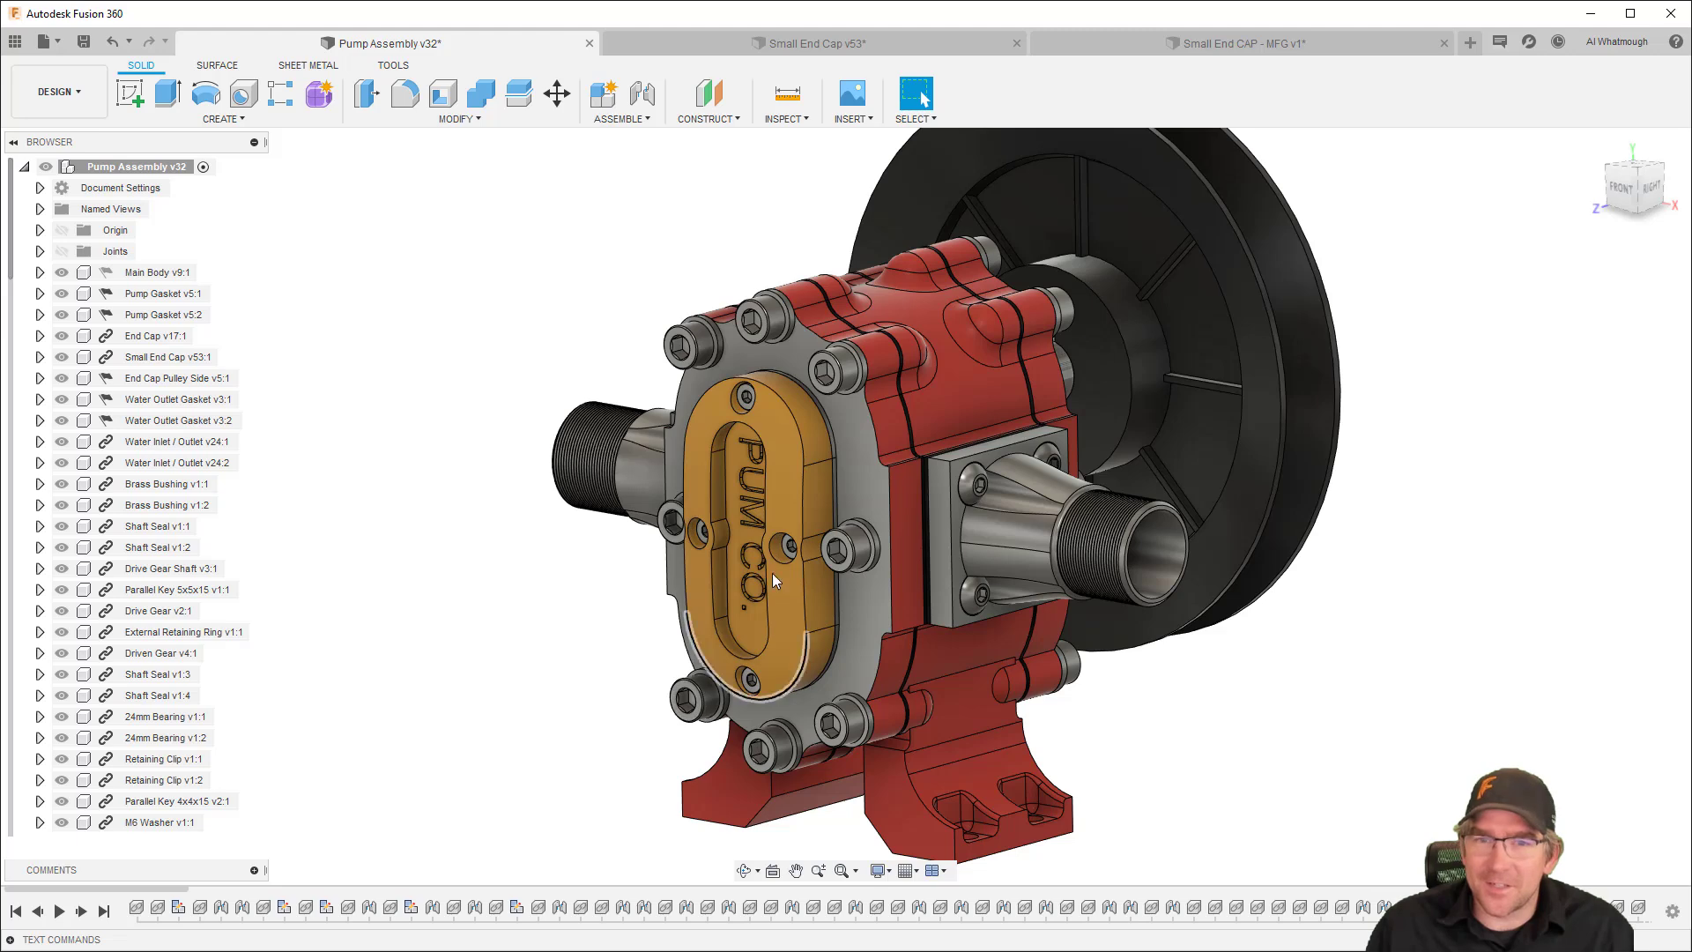
pyautogui.click(864, 41)
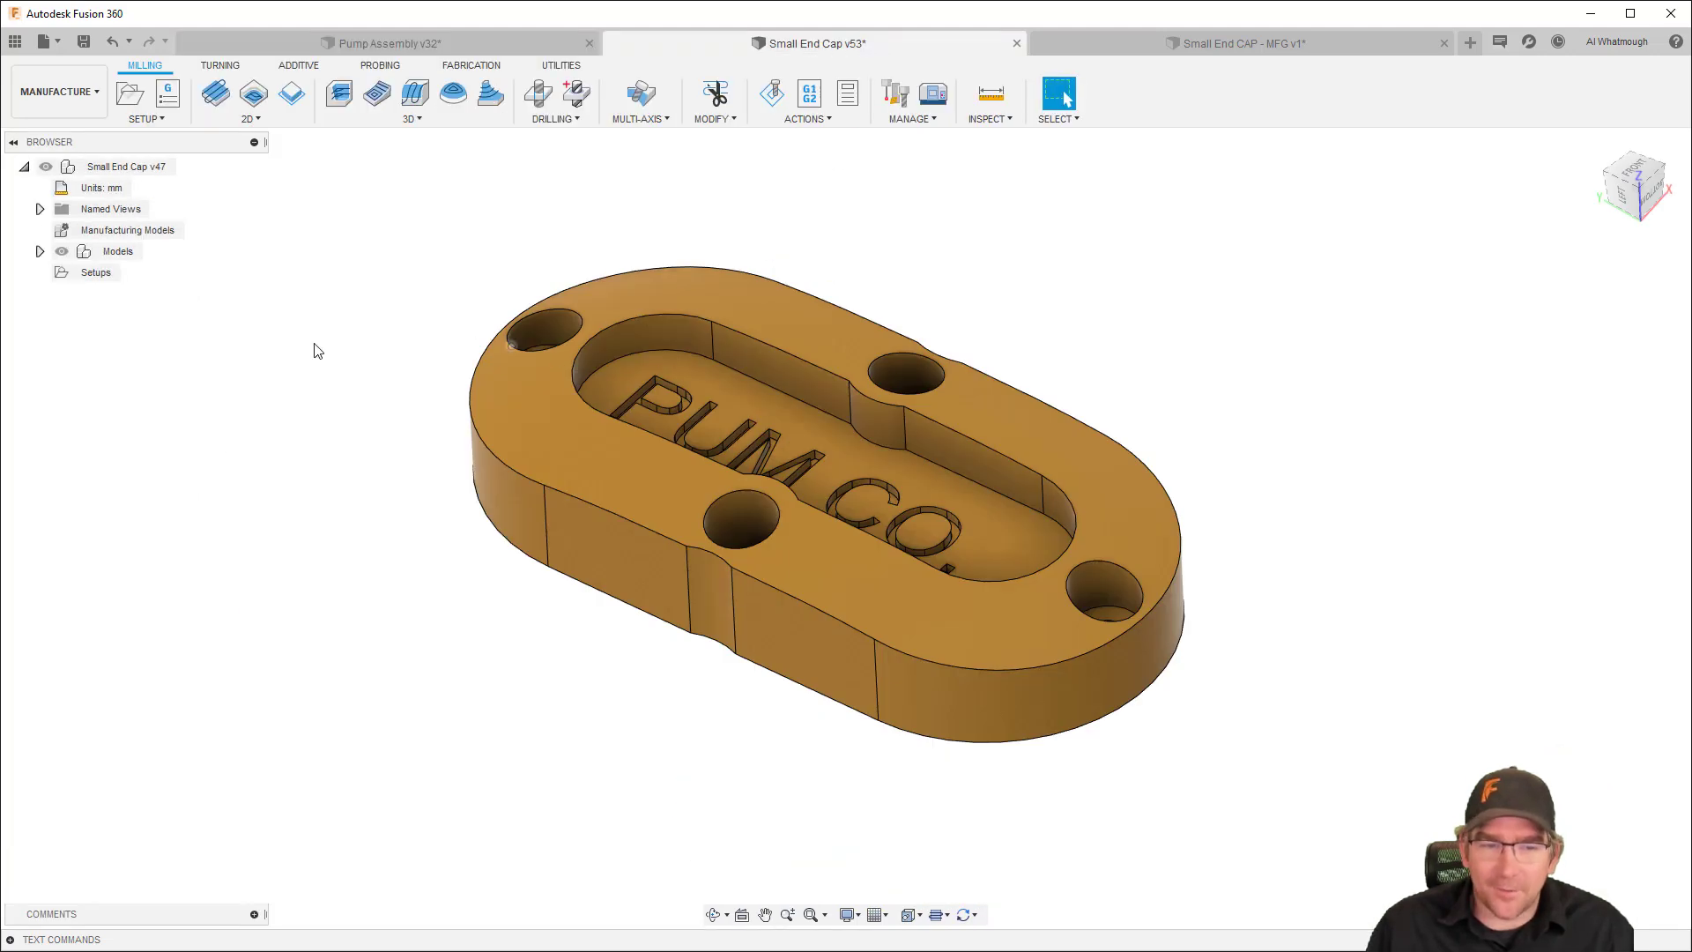
pyautogui.click(69, 95)
pyautogui.click(44, 132)
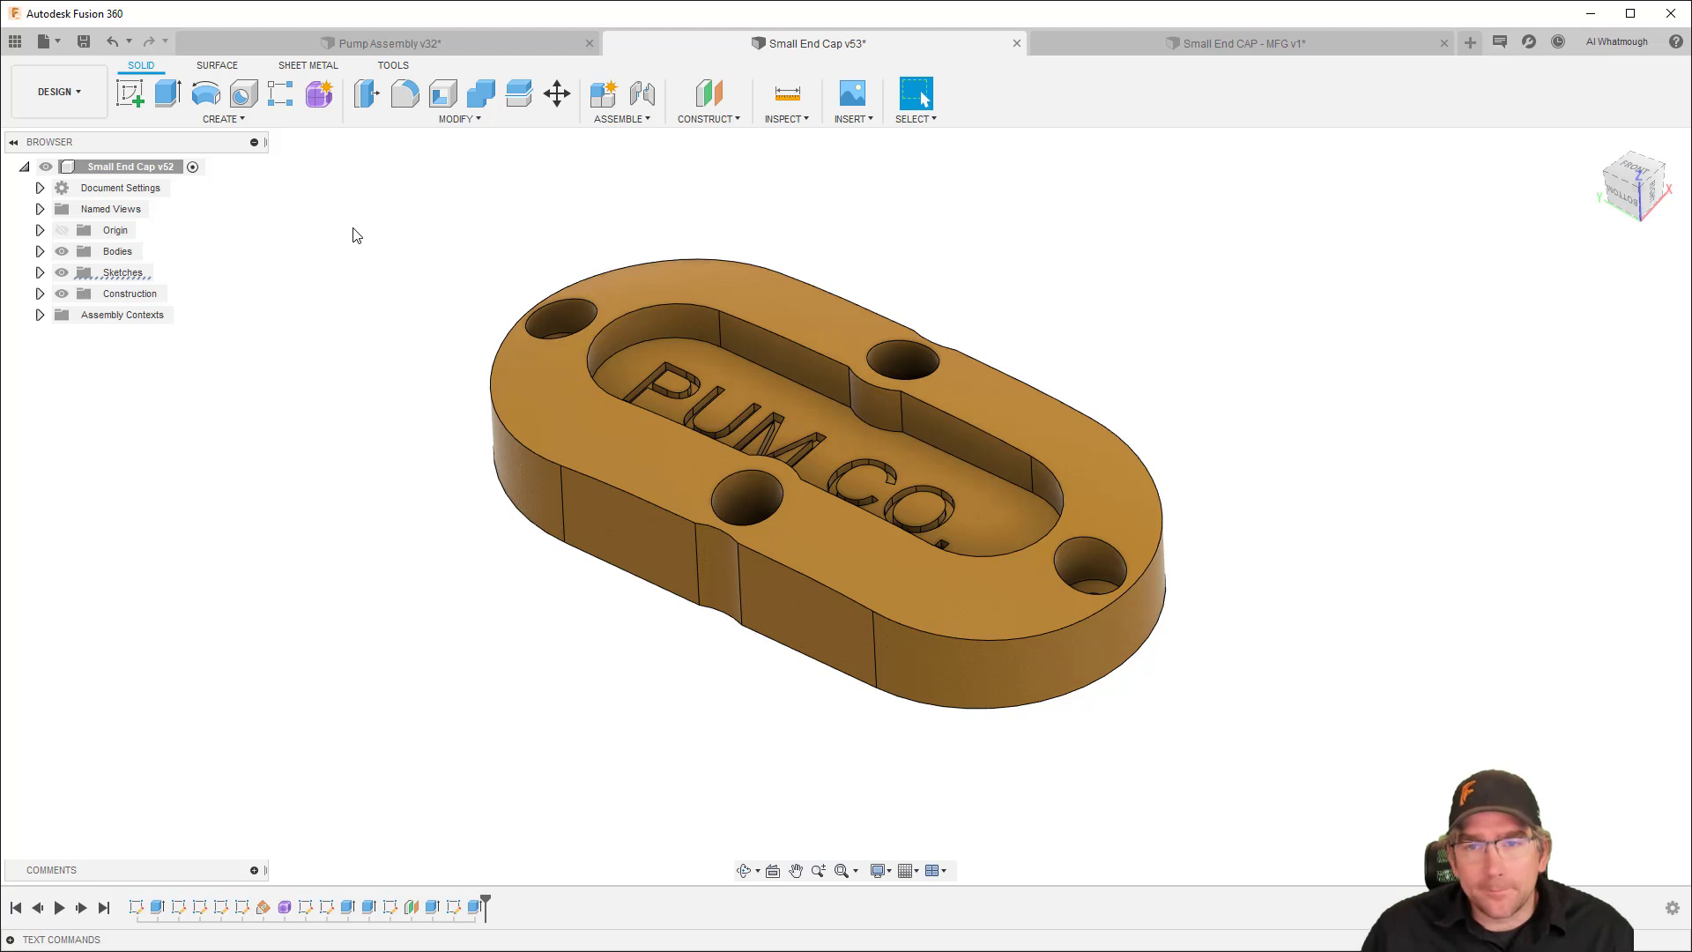
# Regenerate every toolpath in Setup1 of Small End CAP - MFG, including the operations that do not require regeneration
pyautogui.click(1106, 44)
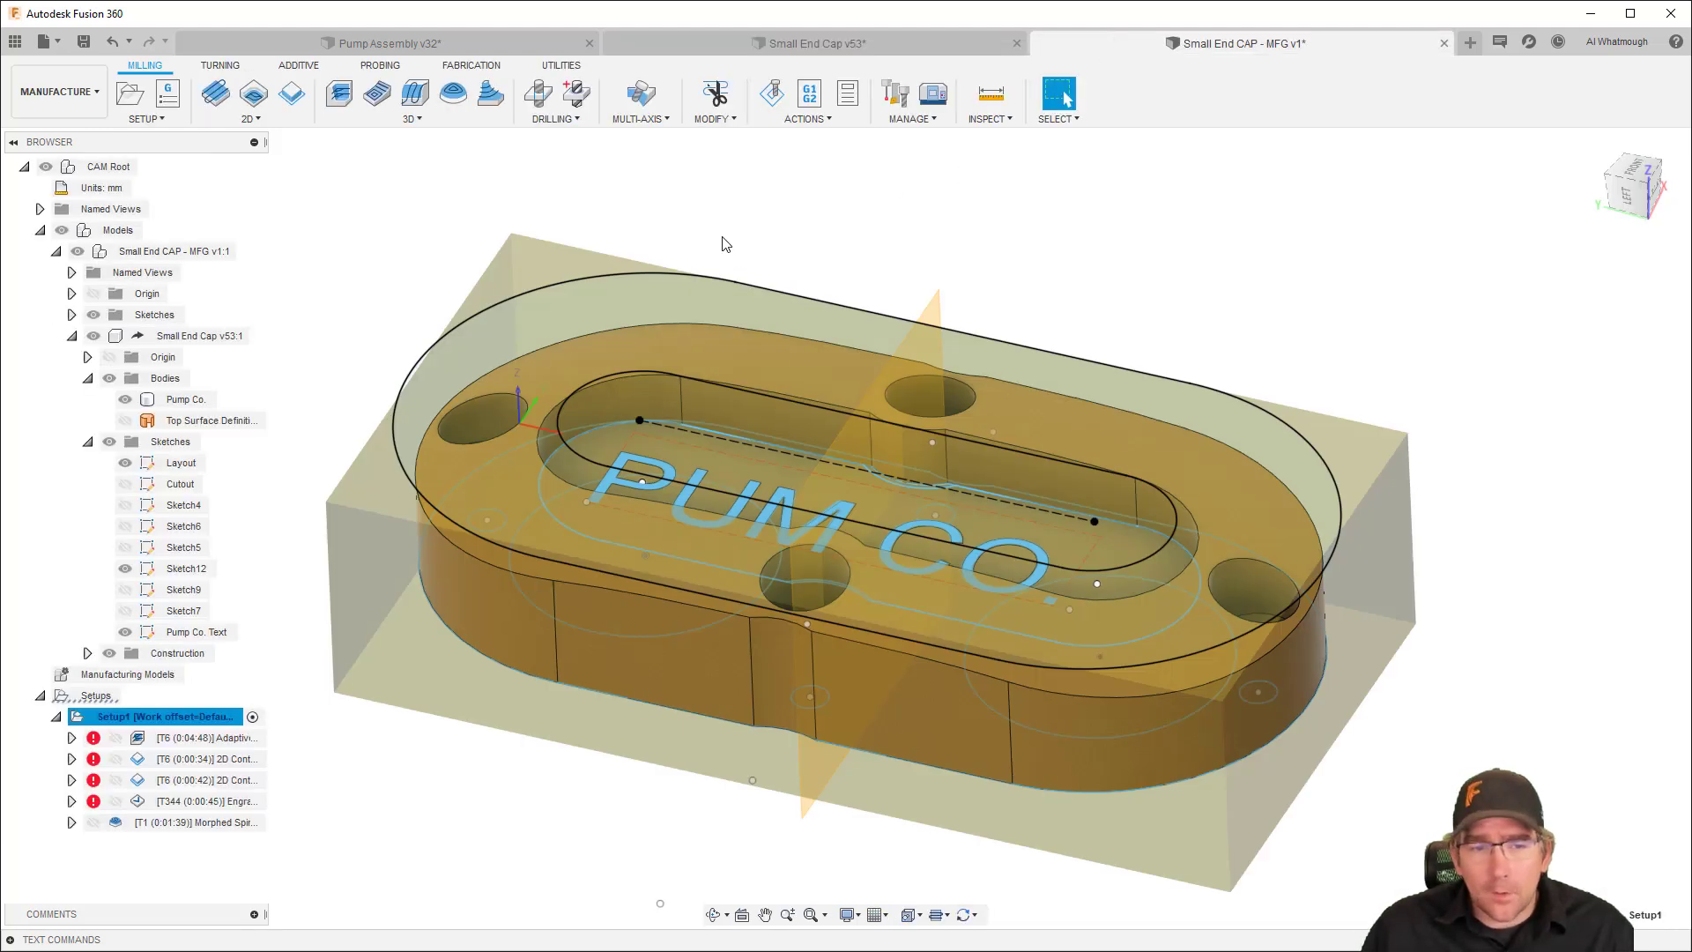
pyautogui.rightClick(155, 716)
pyautogui.click(194, 345)
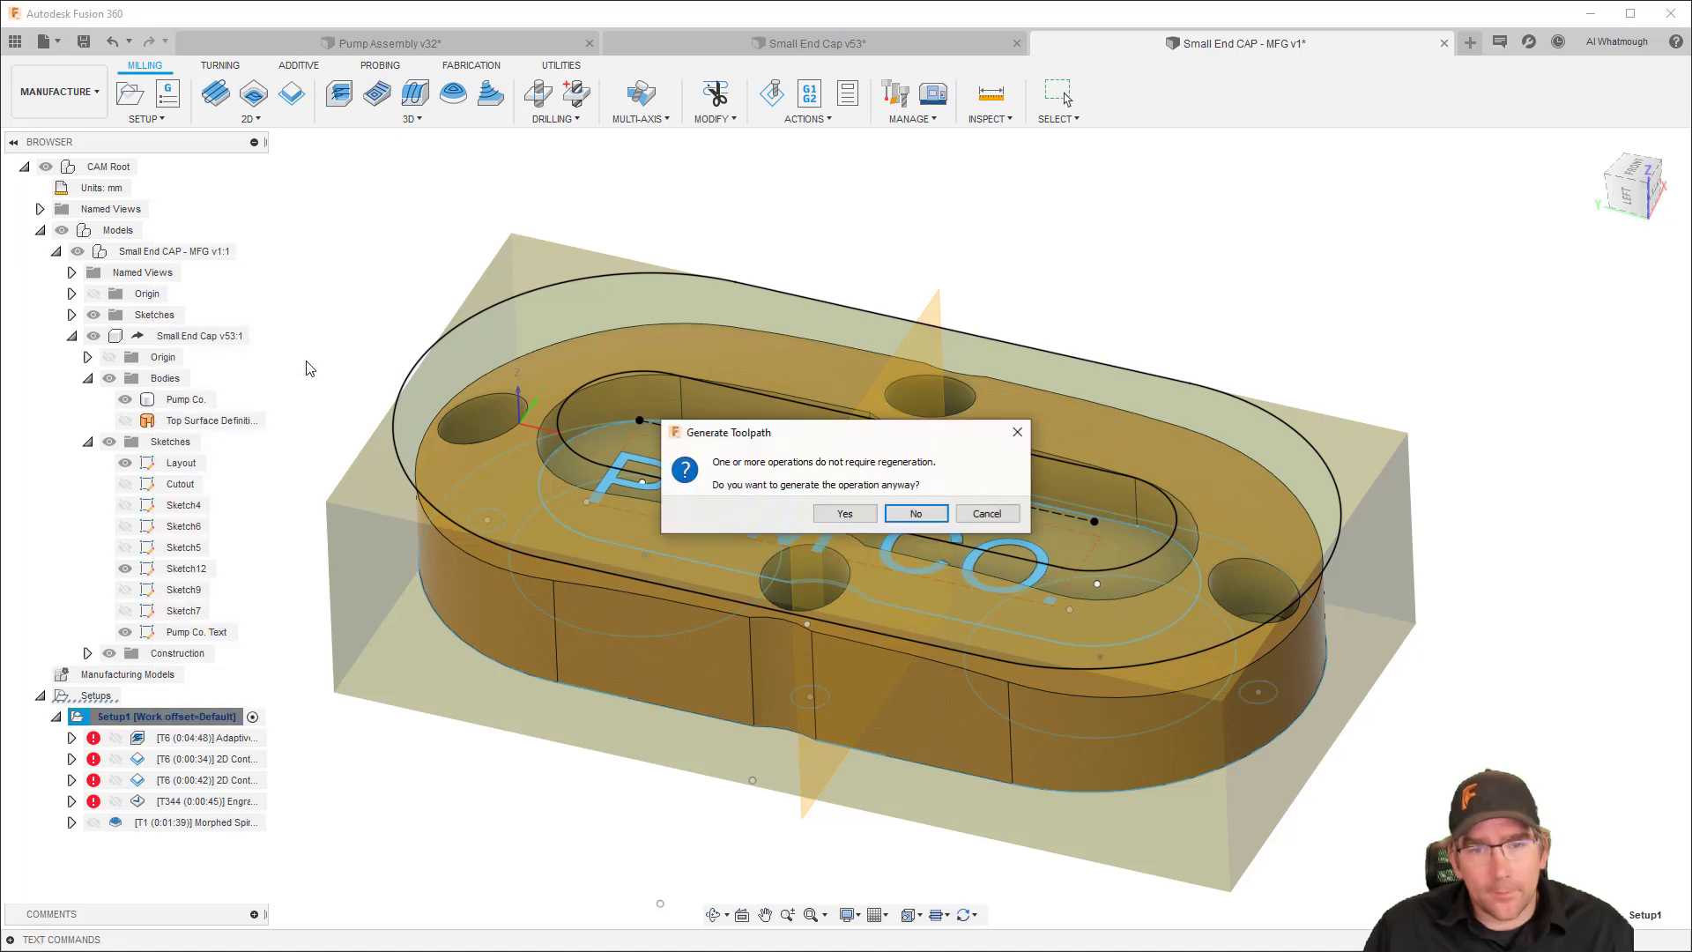
pyautogui.click(843, 514)
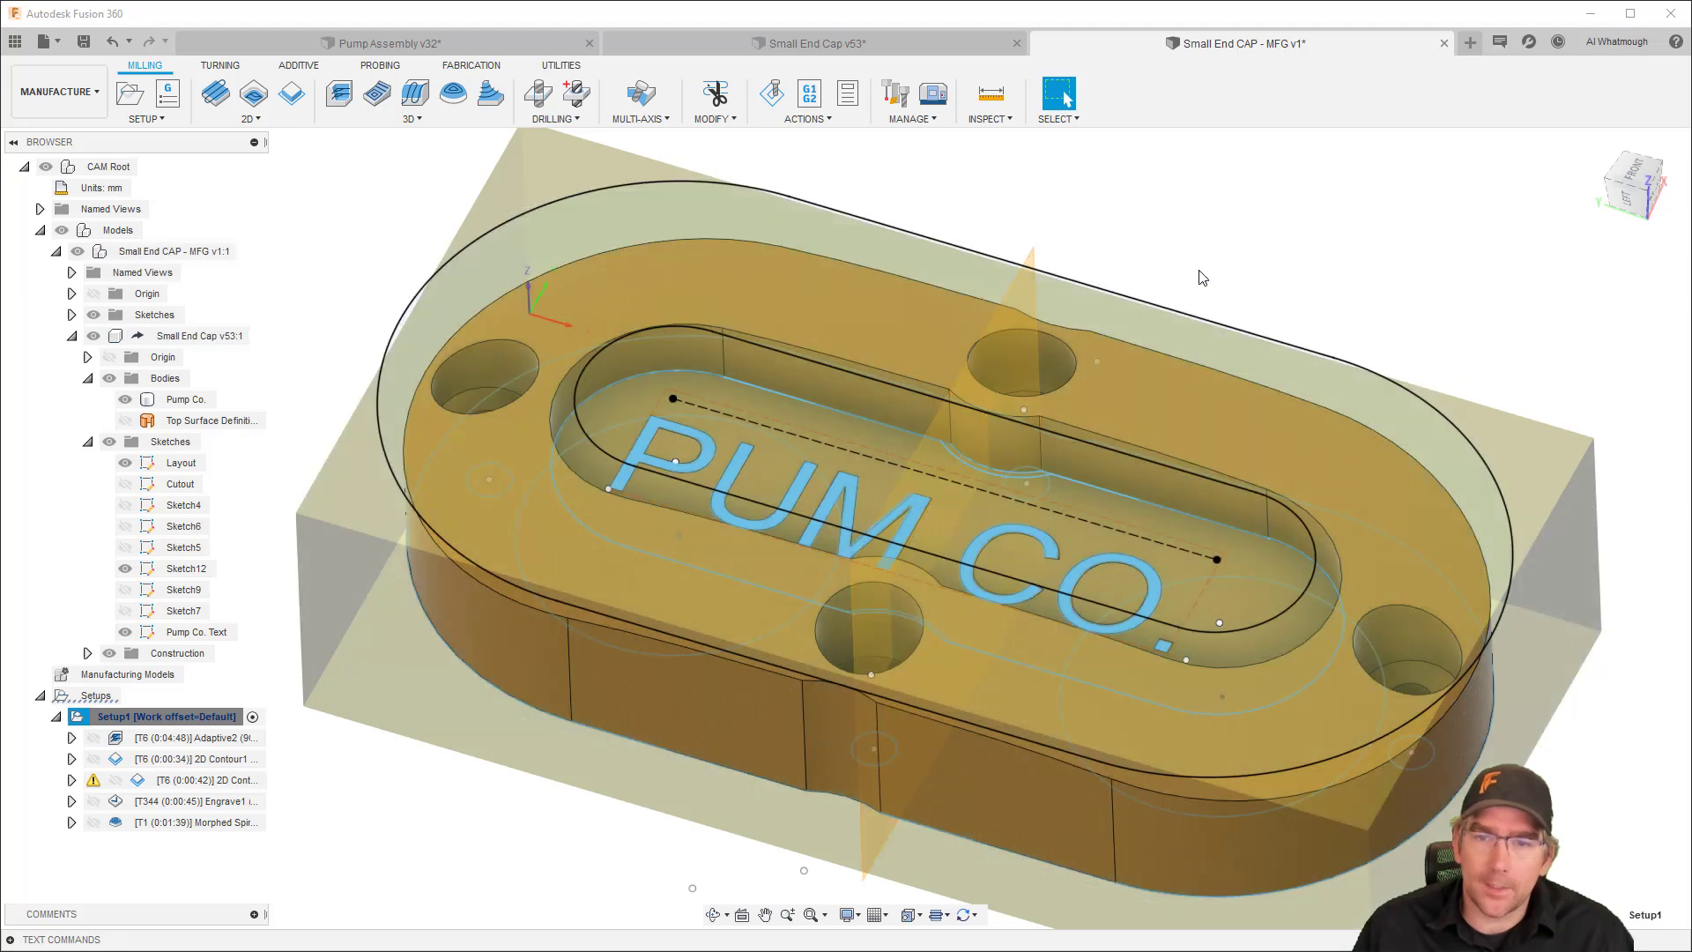
pyautogui.click(1190, 258)
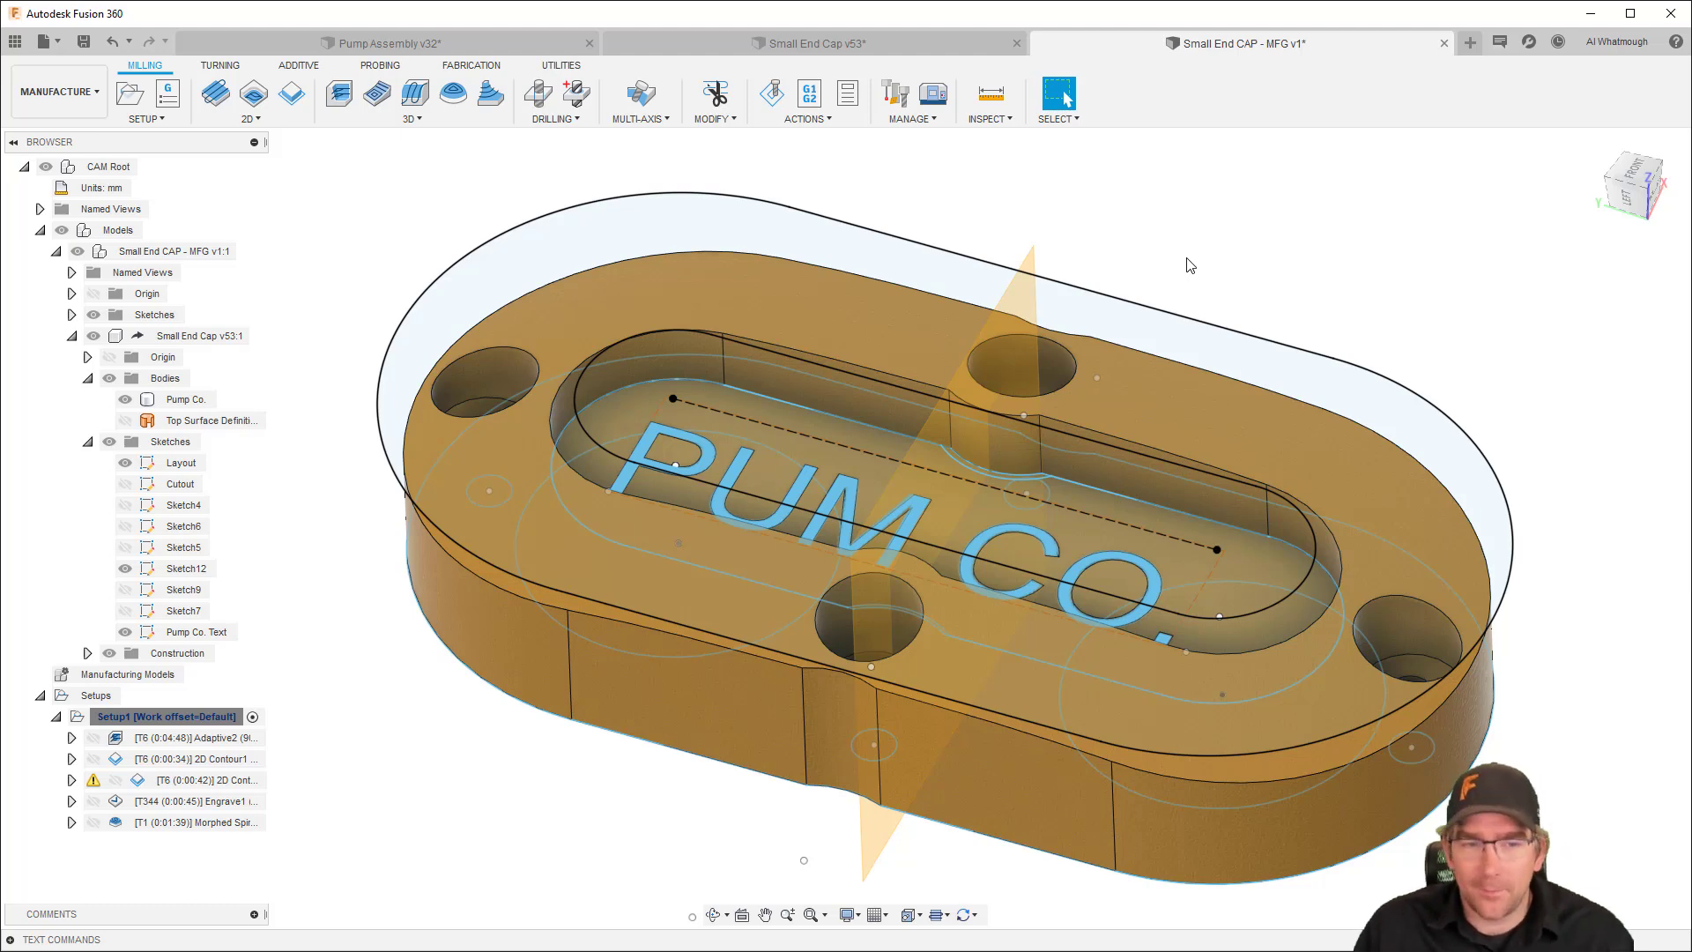
# In the Small End Cap document, change the Pump Co. Text sketch's lettering to "PUMP CO." and finish the sketch
pyautogui.click(880, 48)
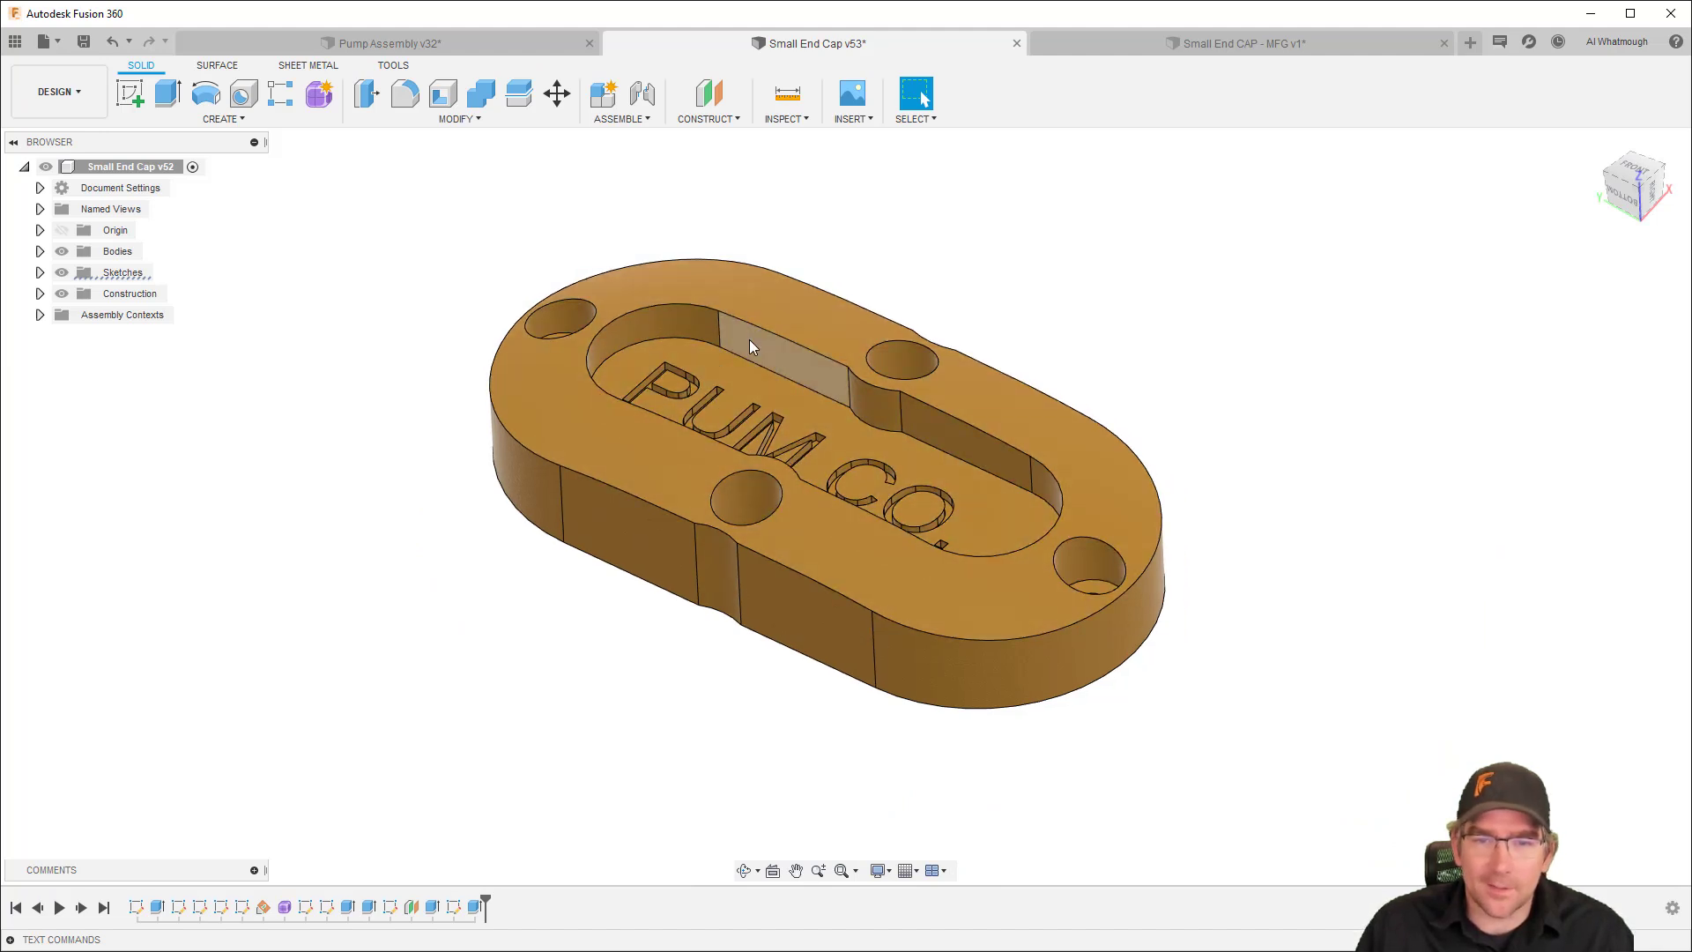
pyautogui.click(40, 274)
pyautogui.doubleClick(139, 465)
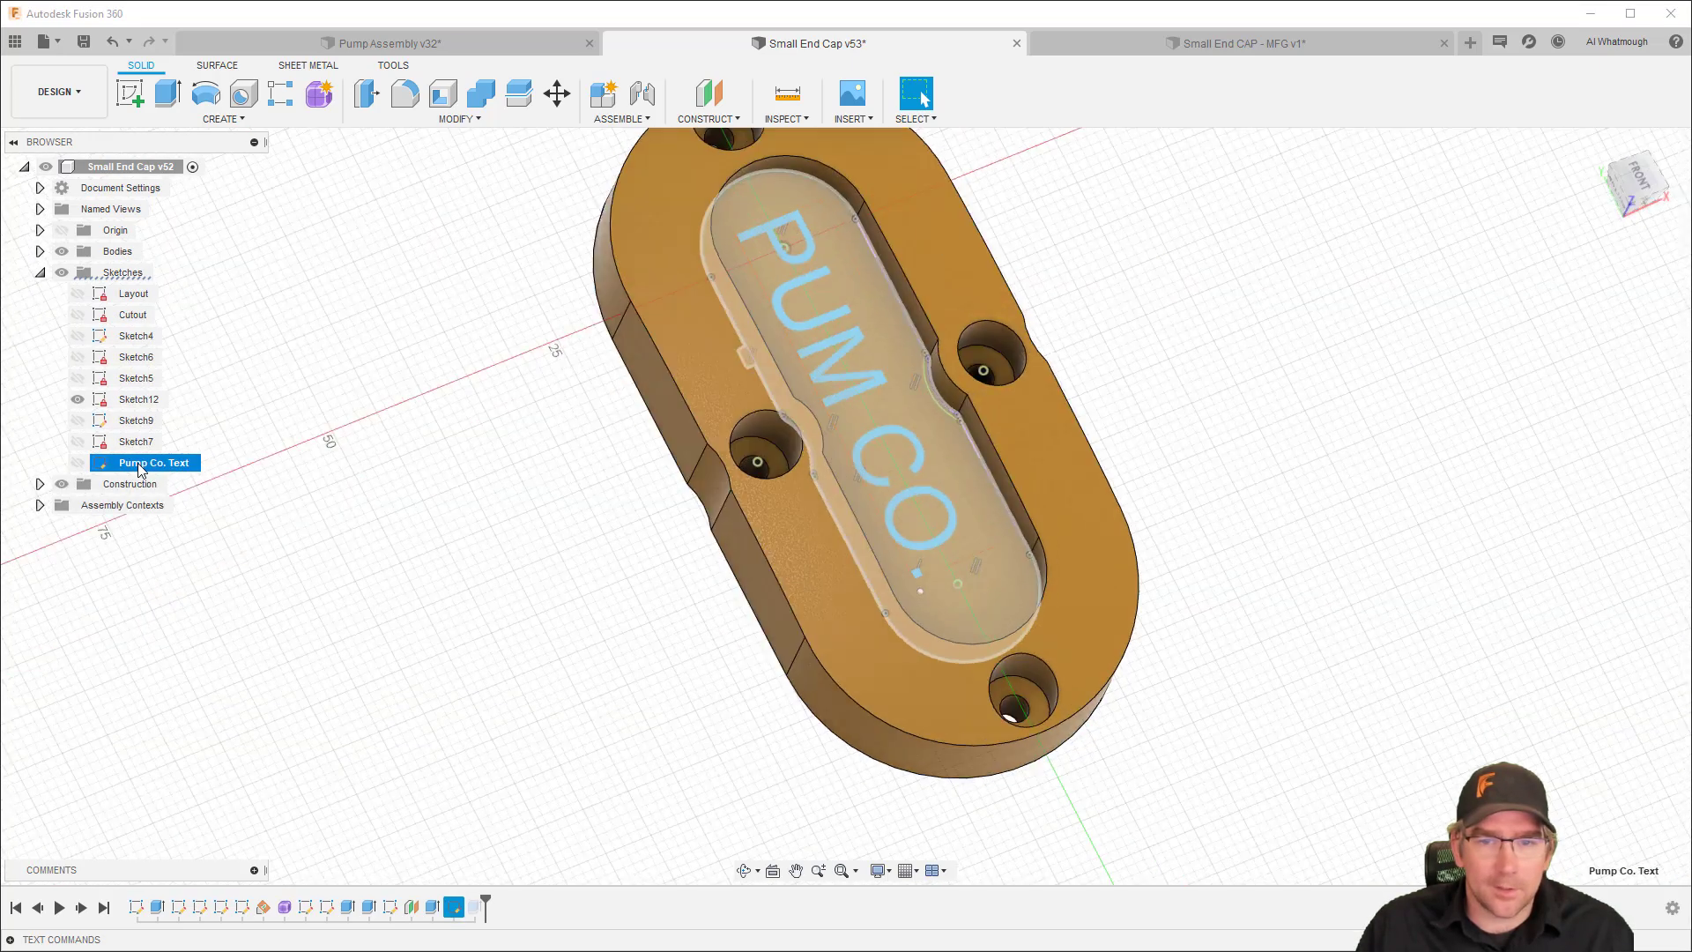
pyautogui.doubleClick(909, 389)
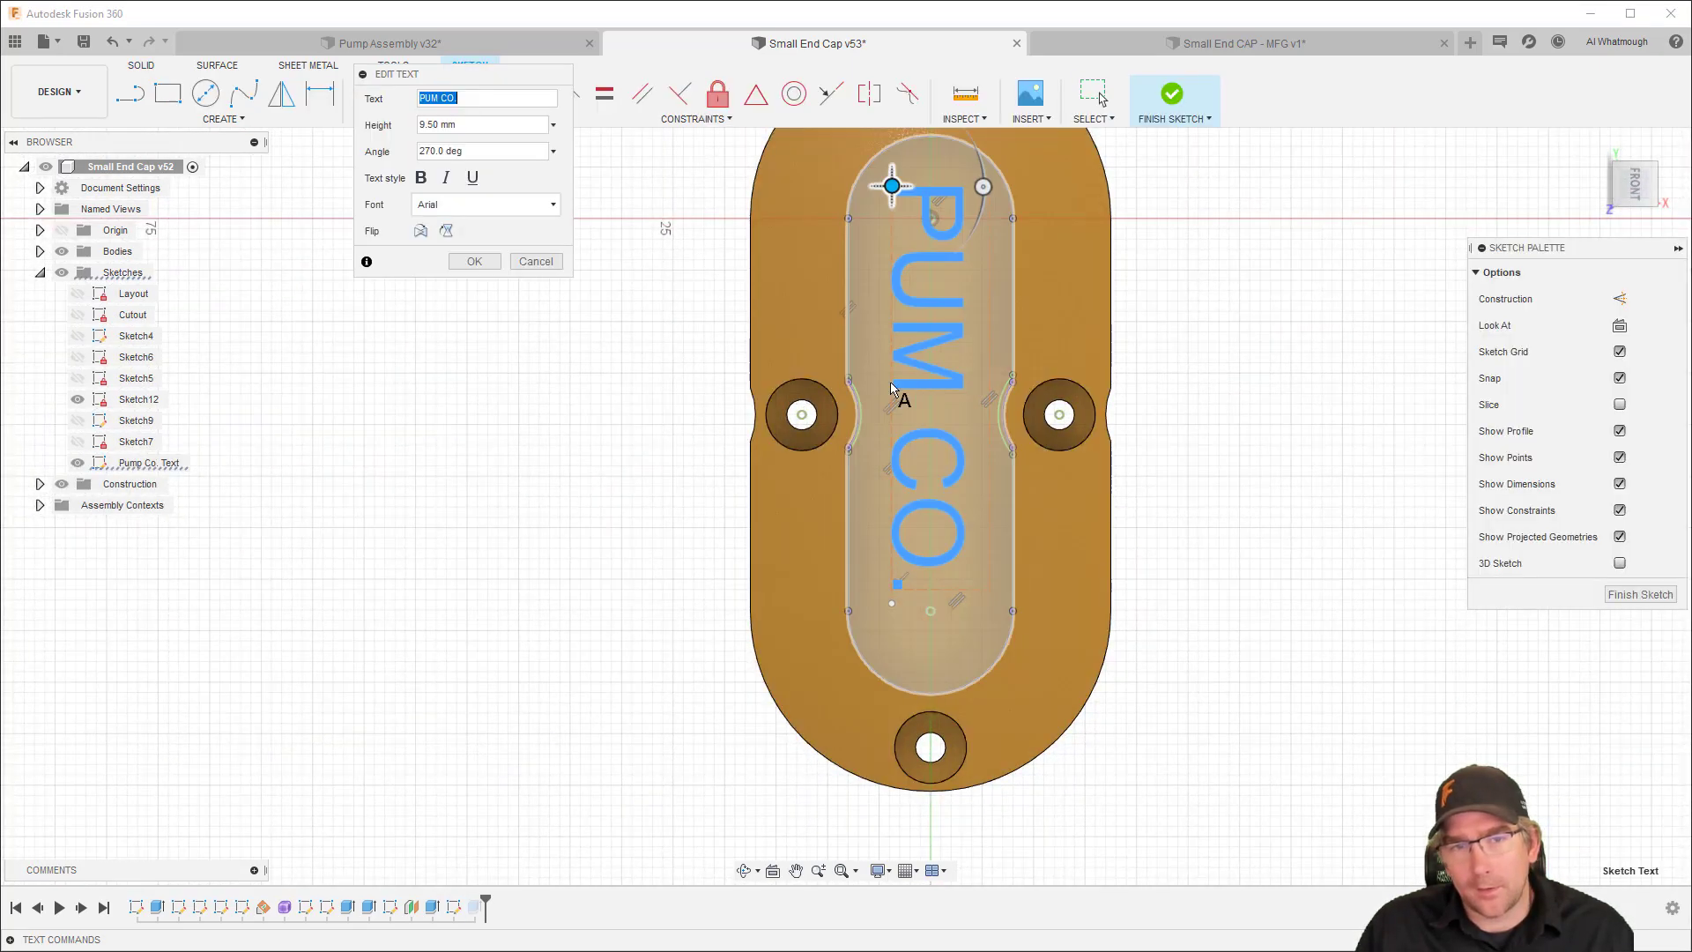
pyautogui.click(441, 98)
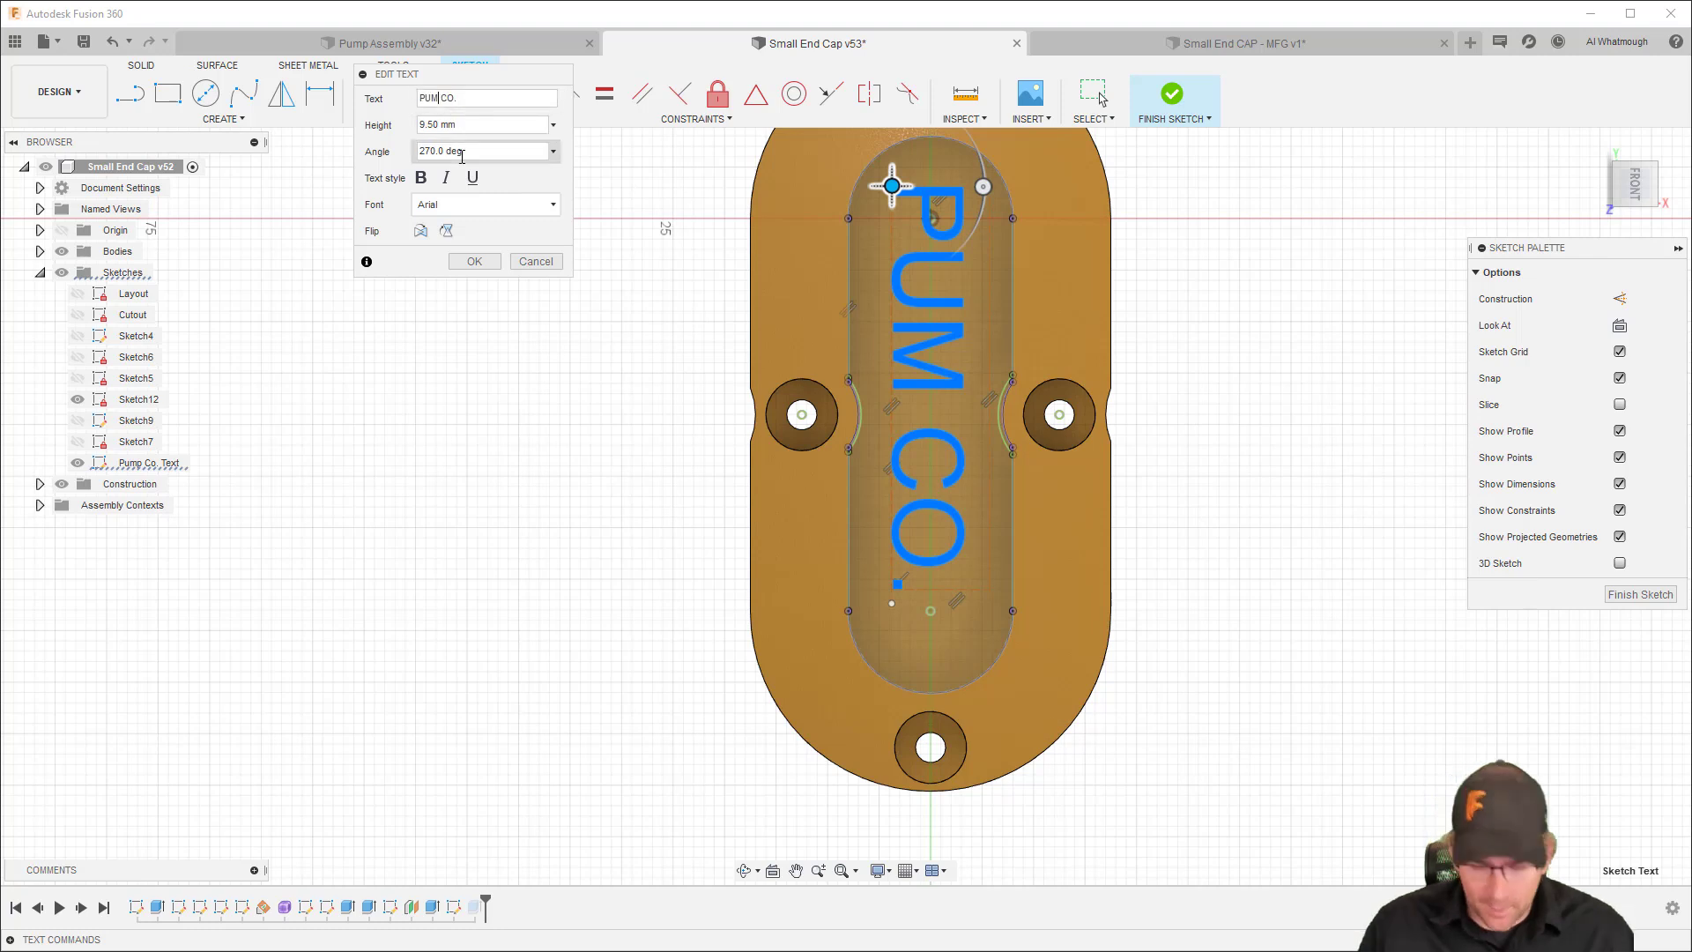
pyautogui.write('P')
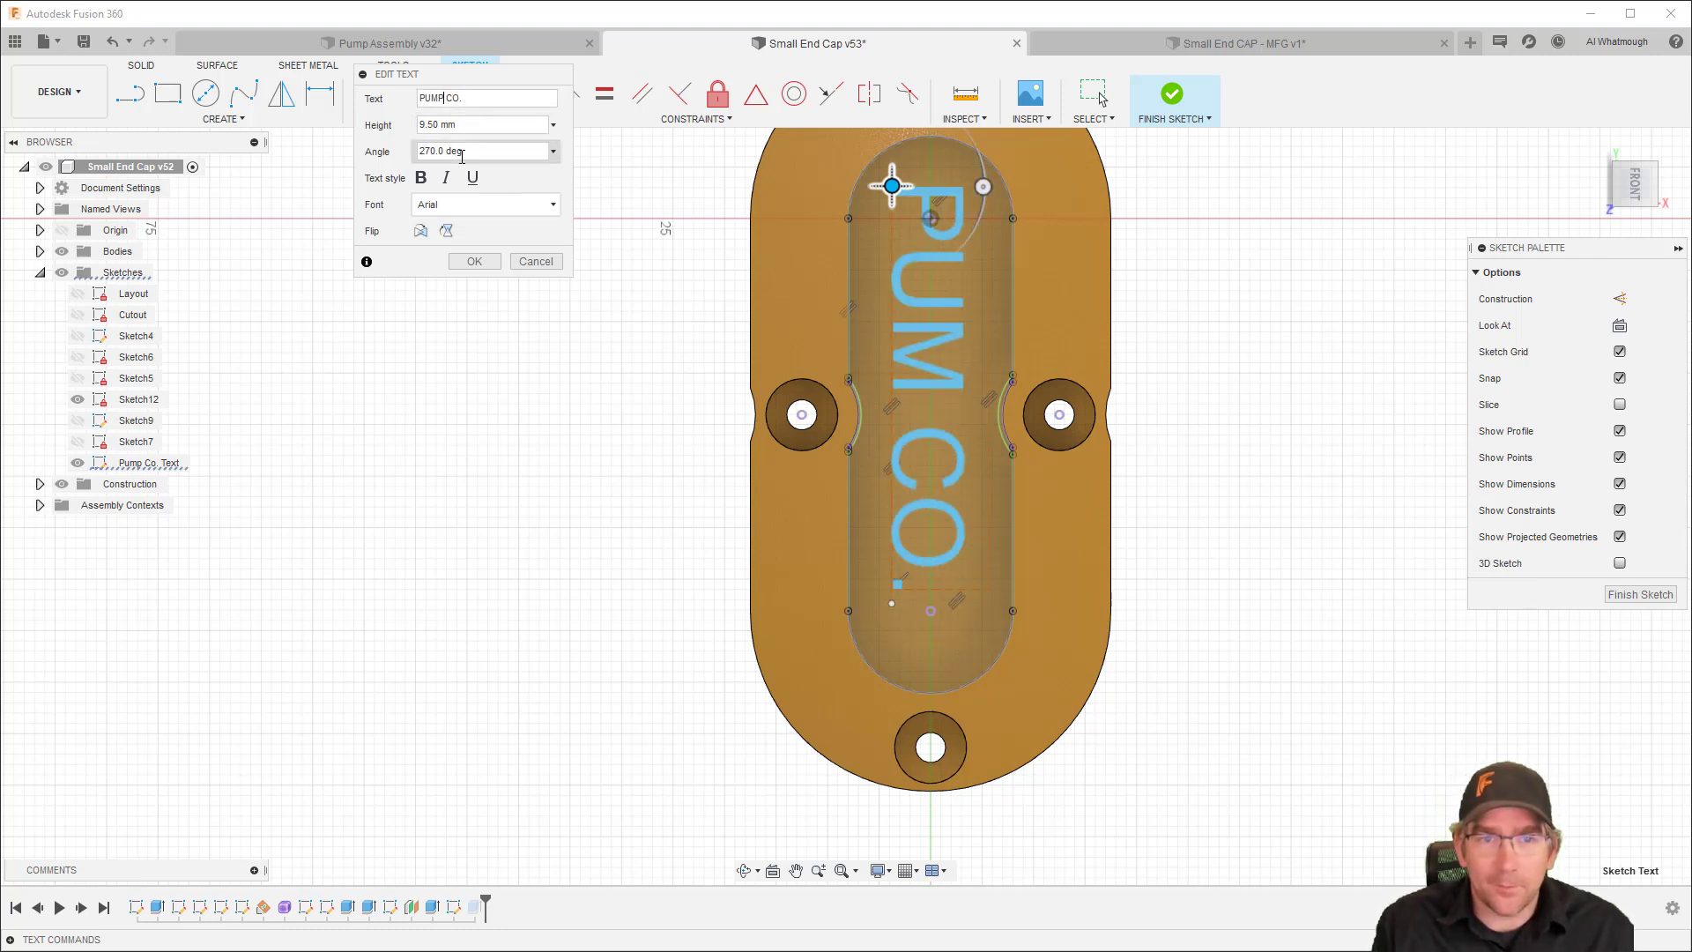
pyautogui.click(474, 261)
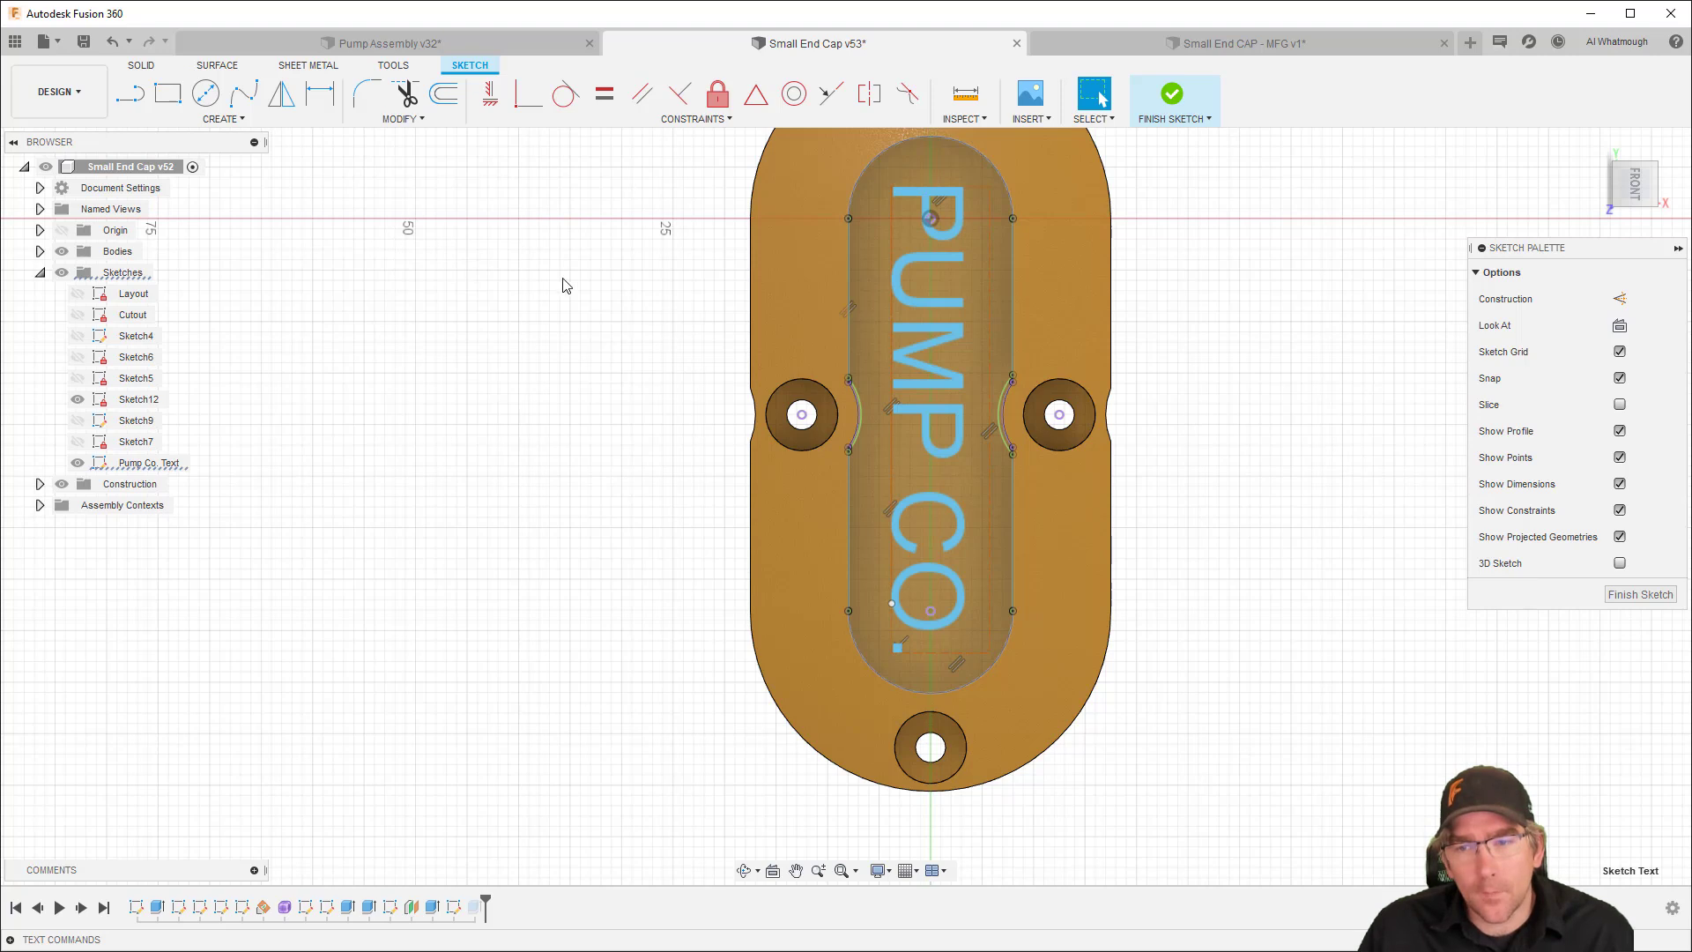
pyautogui.click(1639, 594)
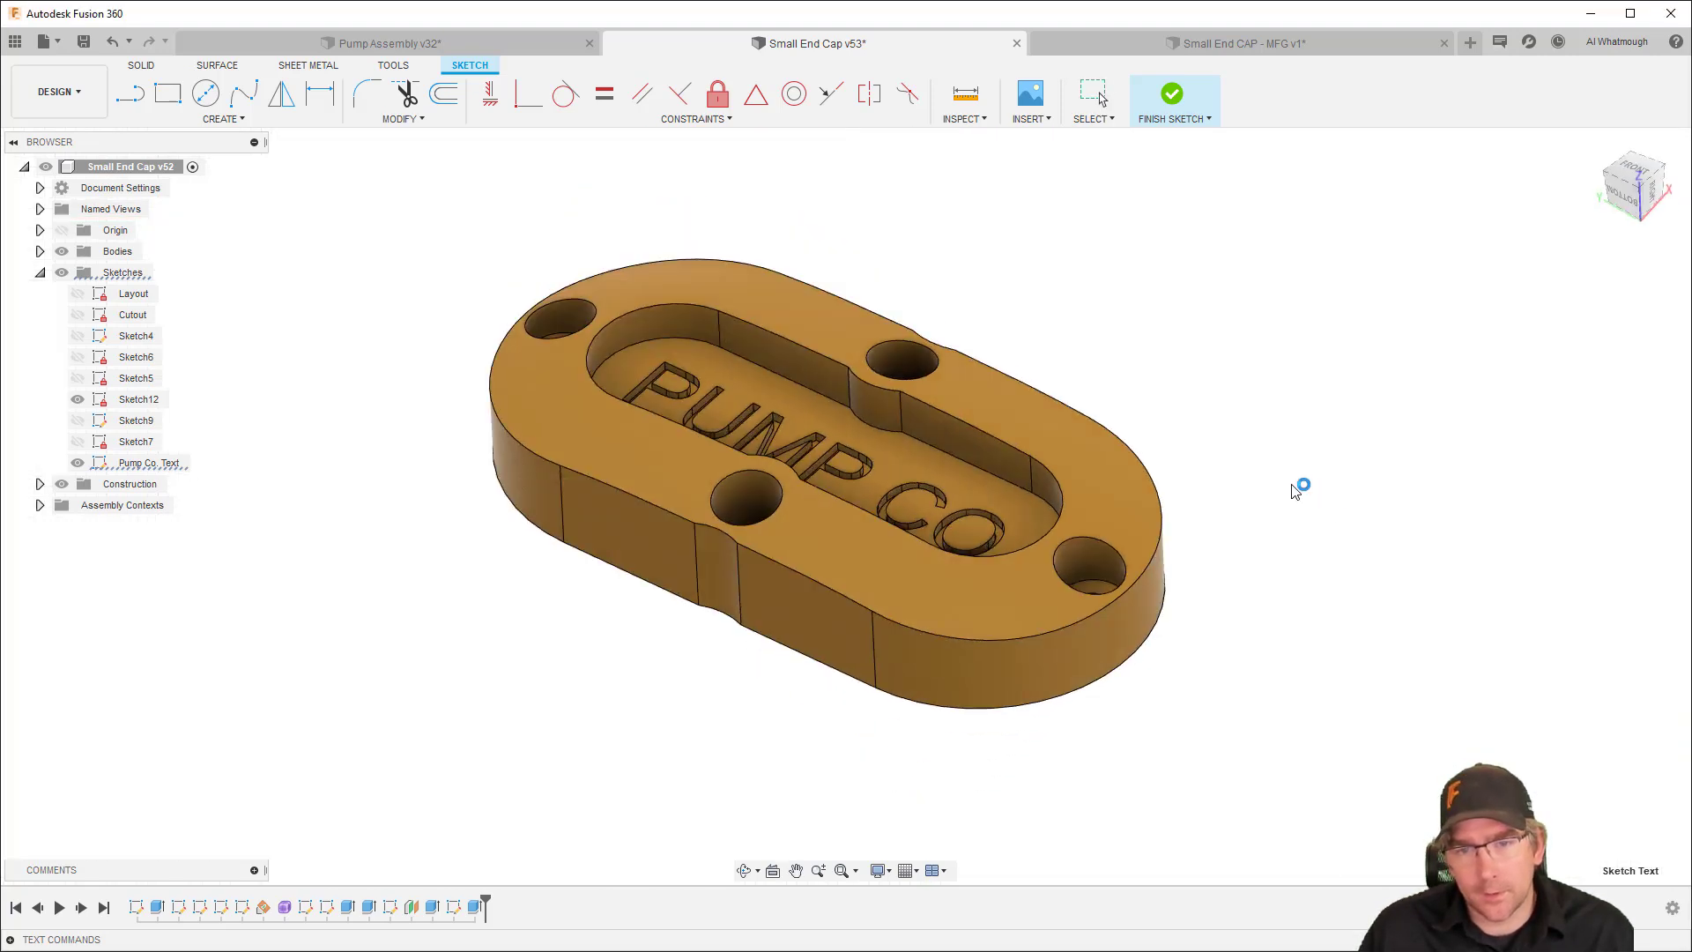
# Fillet the four vertical pocket edges beside the two middle screw holes with a 10 mm radius
pyautogui.scroll(3, 886, 425)
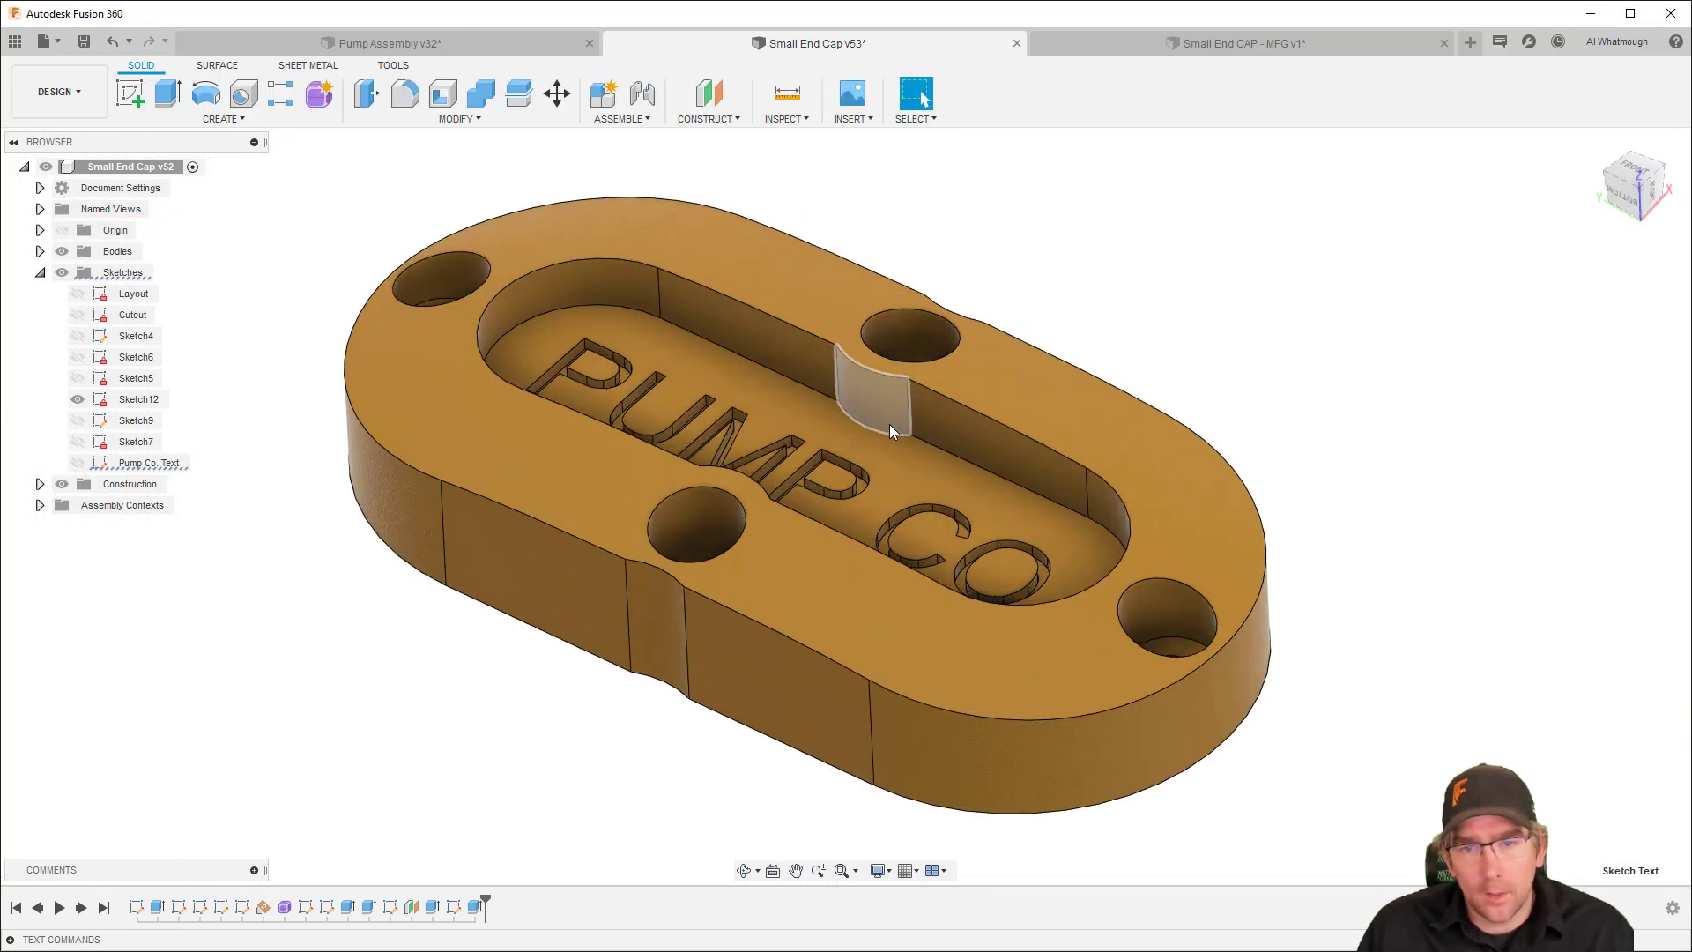
pyautogui.click(406, 94)
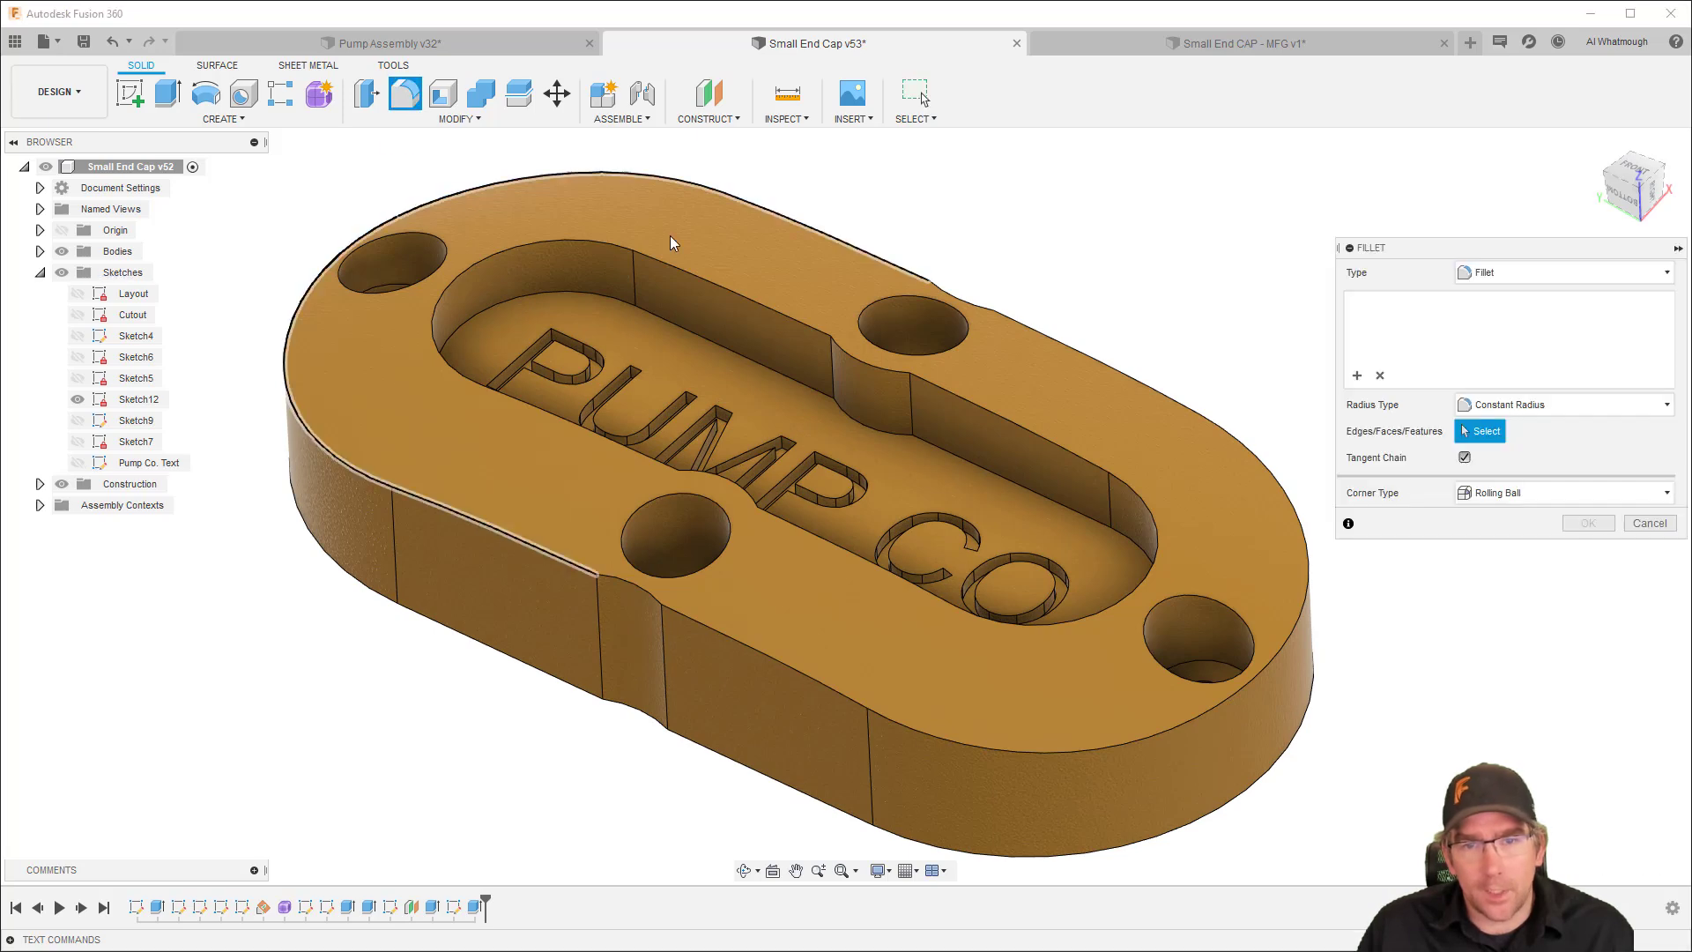
pyautogui.click(909, 397)
pyautogui.click(834, 368)
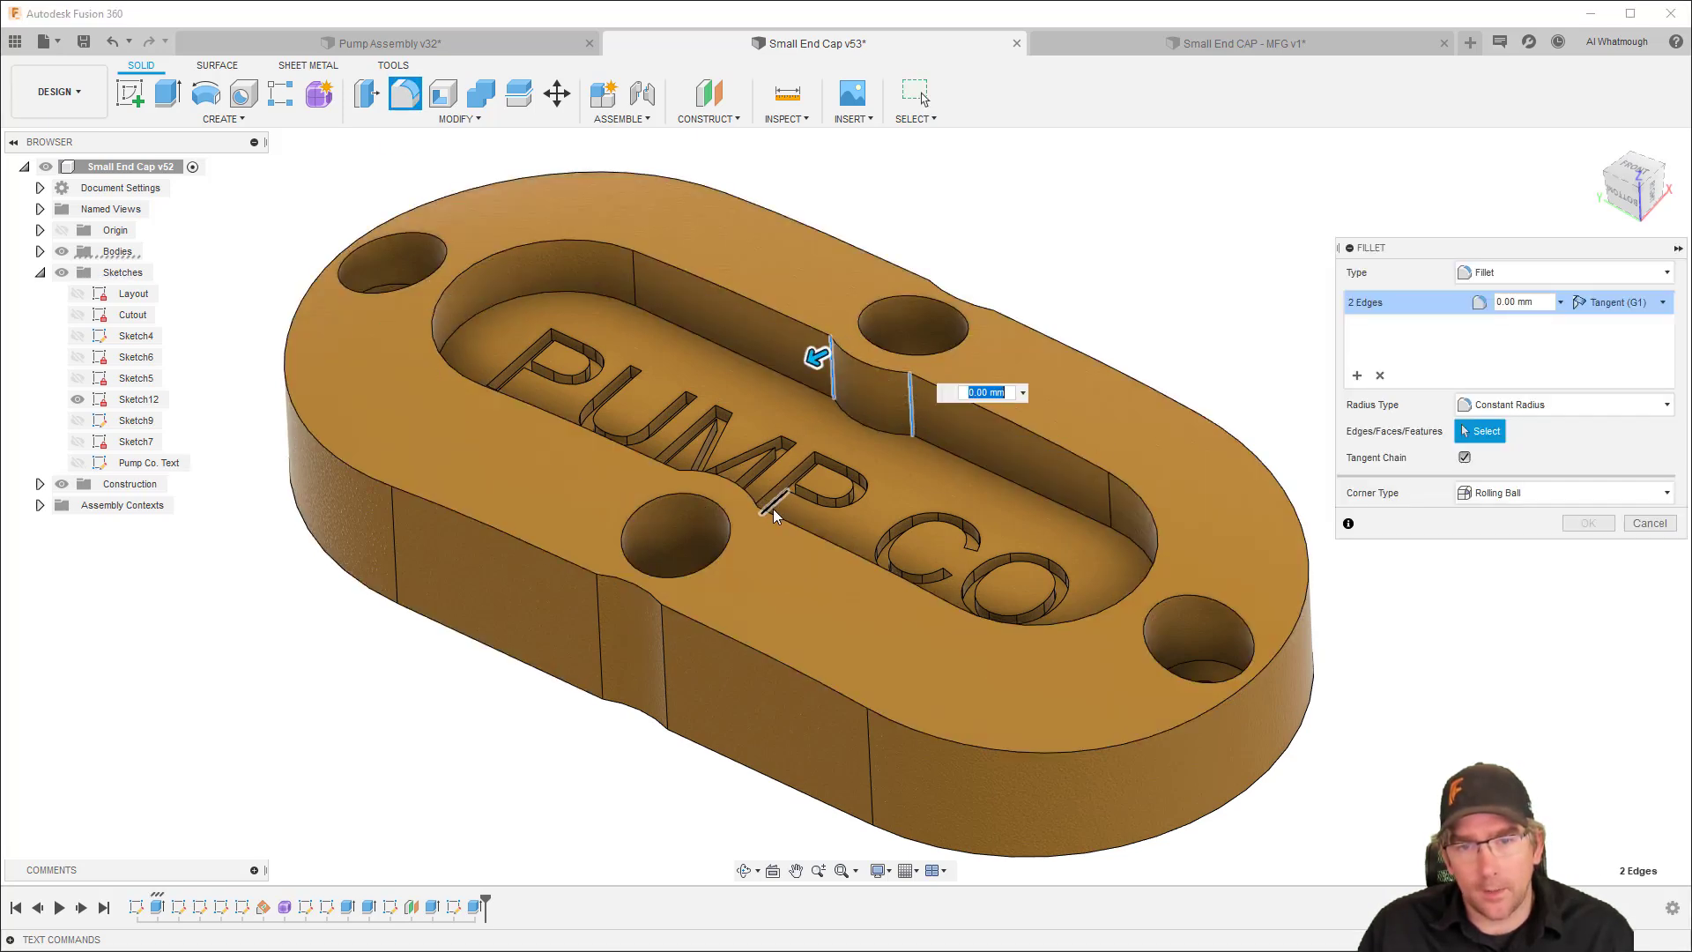
pyautogui.click(760, 533)
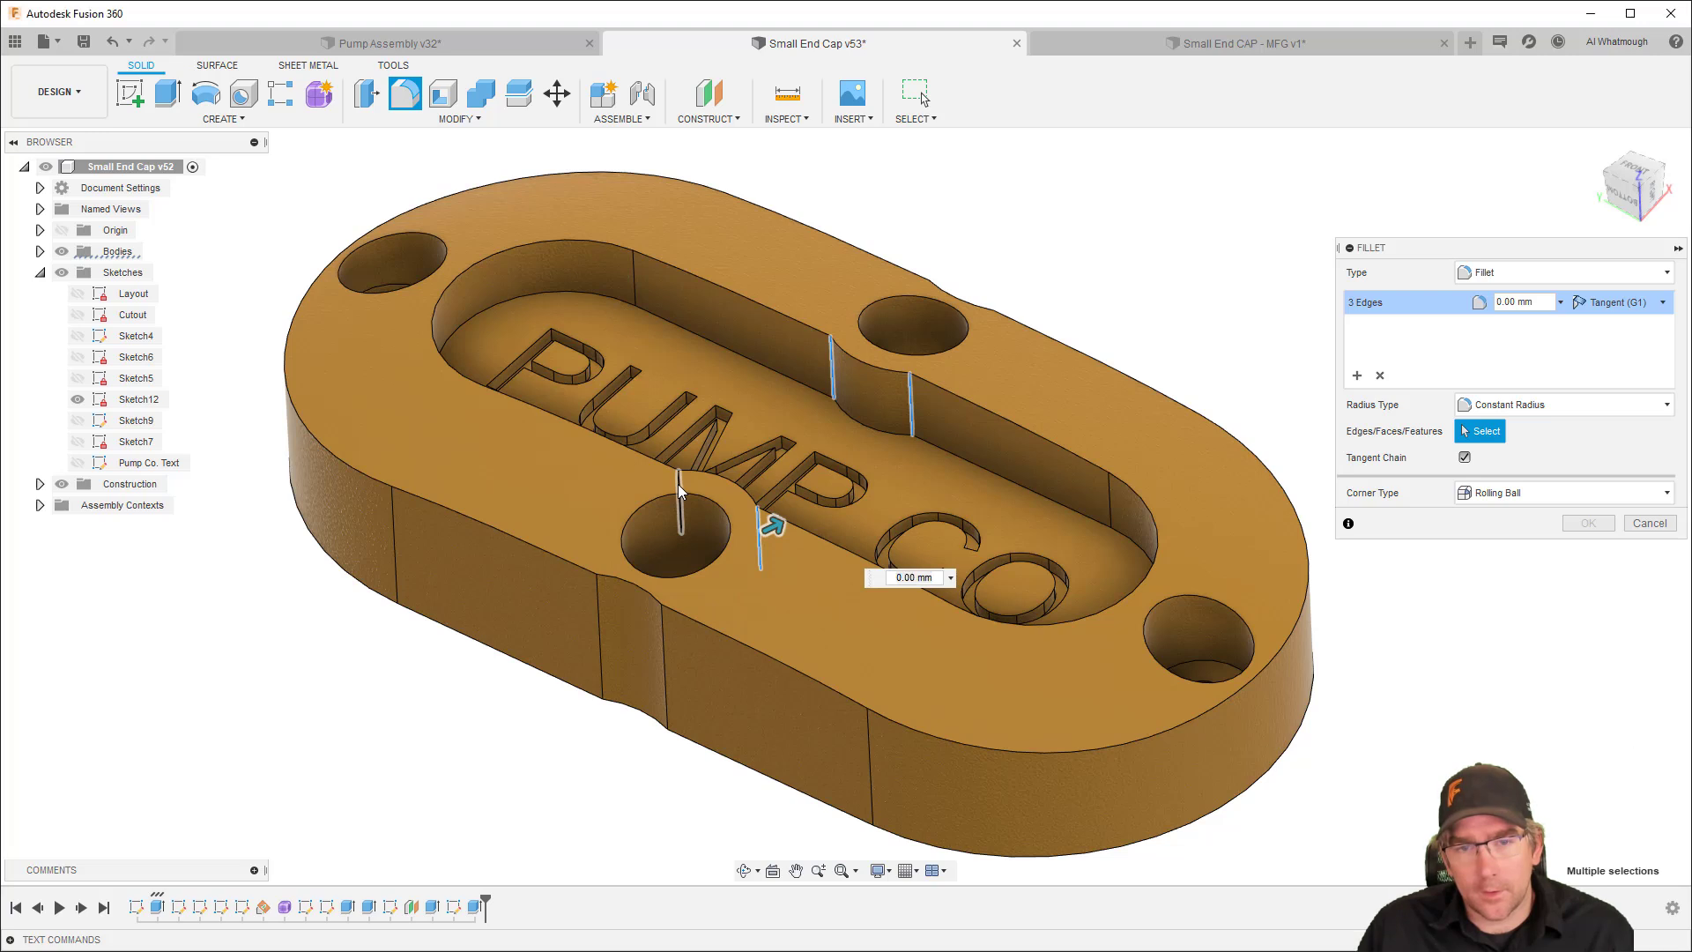
pyautogui.click(691, 499)
pyautogui.moveTo(684, 476); pyautogui.dragTo(684, 468)
pyautogui.write('10')
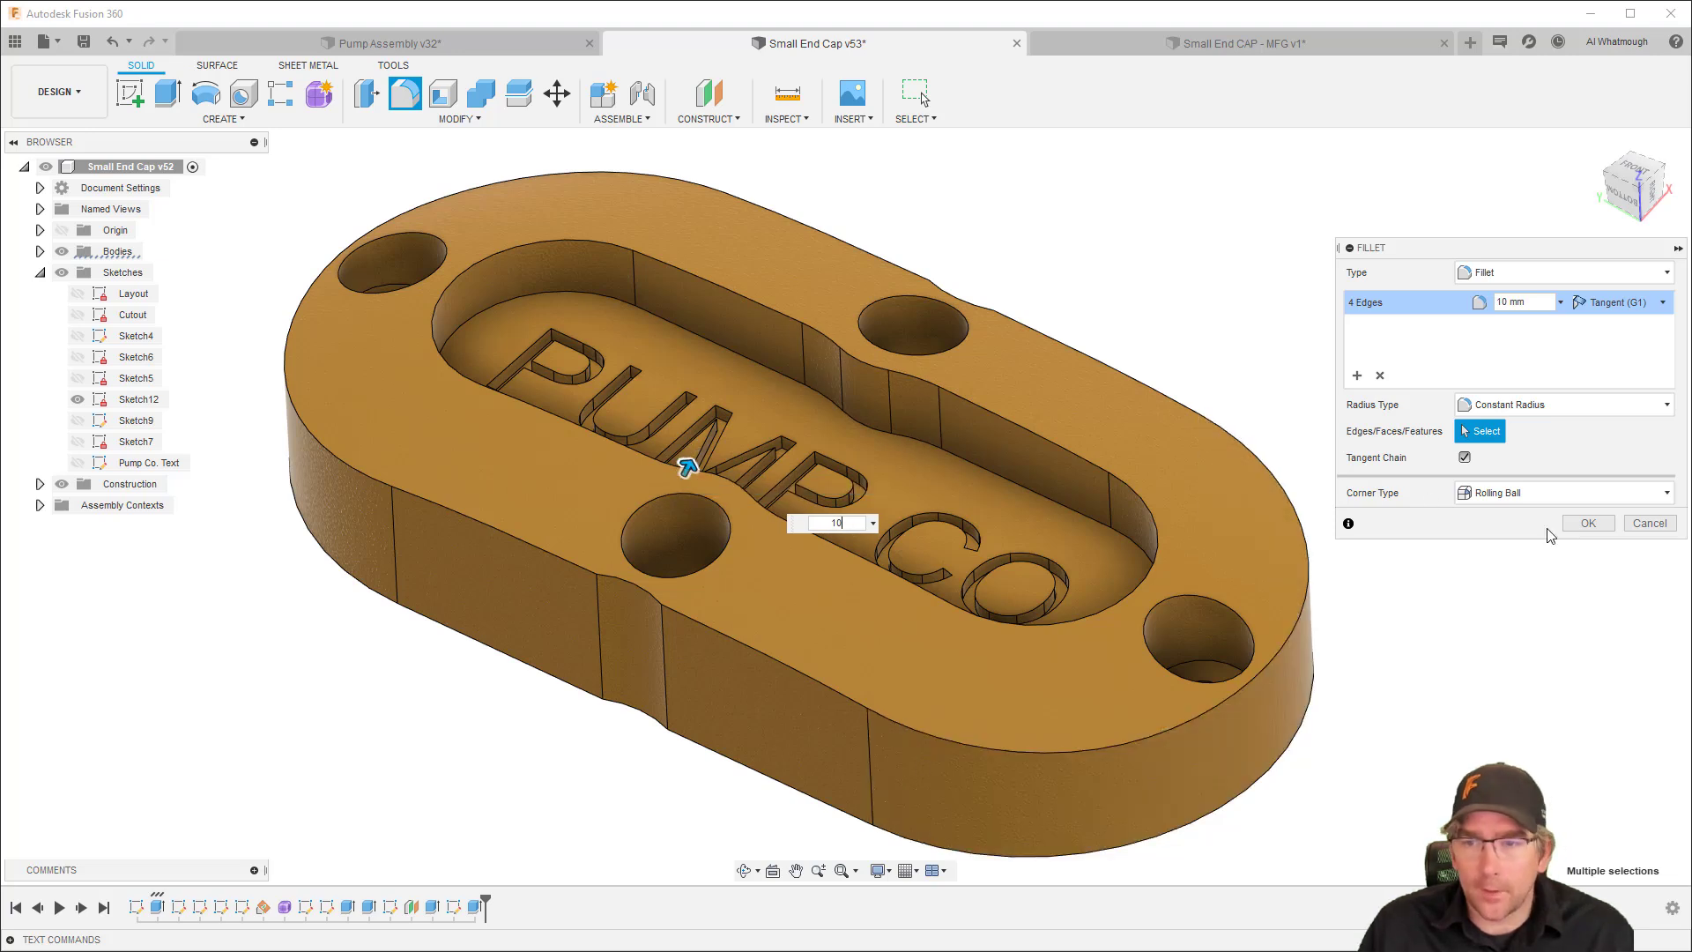
pyautogui.click(1587, 523)
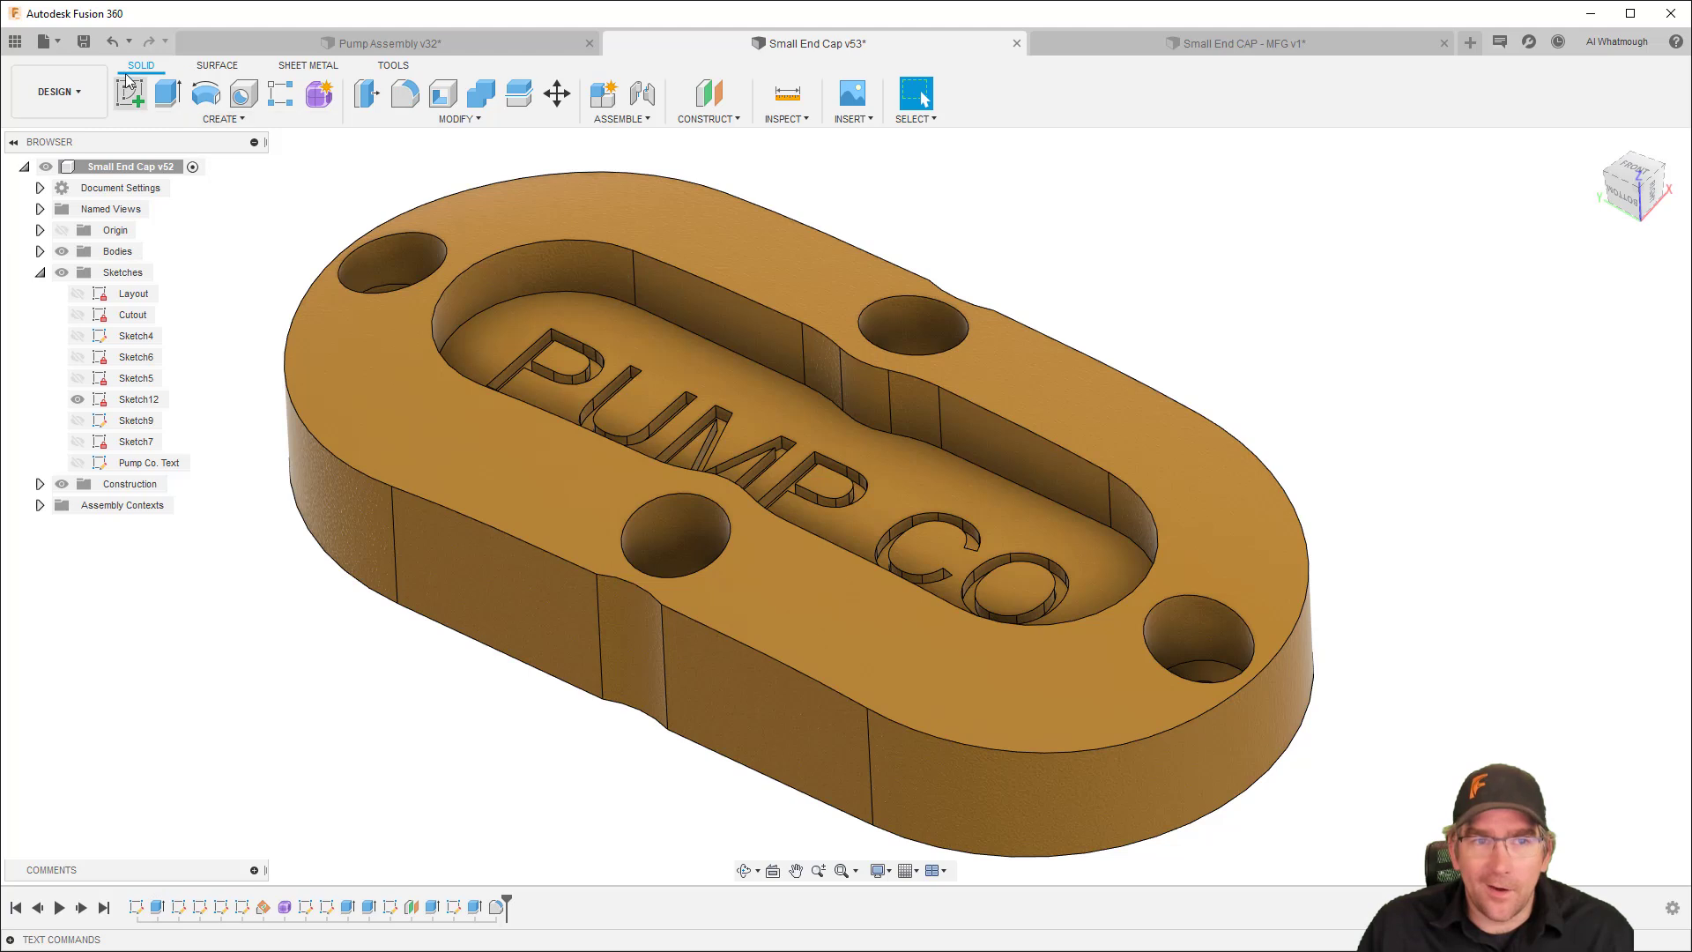
# Cancel saving Small End Cap and open the Small End CAP - MFG document in the Design workspace
pyautogui.click(82, 55)
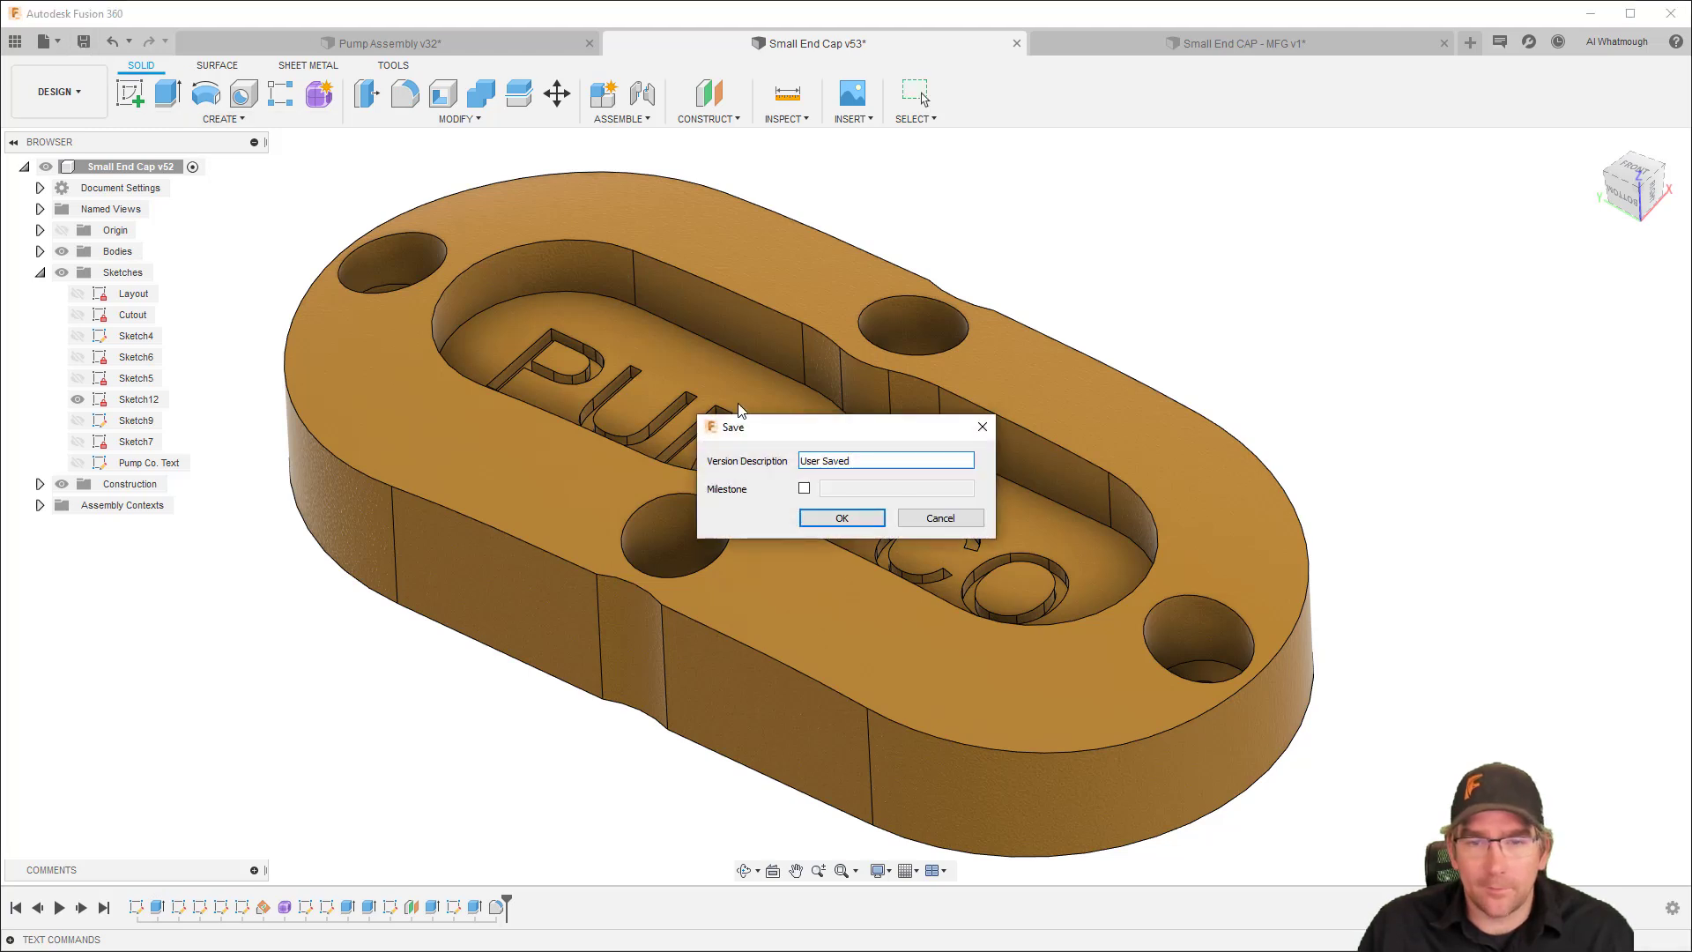
pyautogui.click(940, 519)
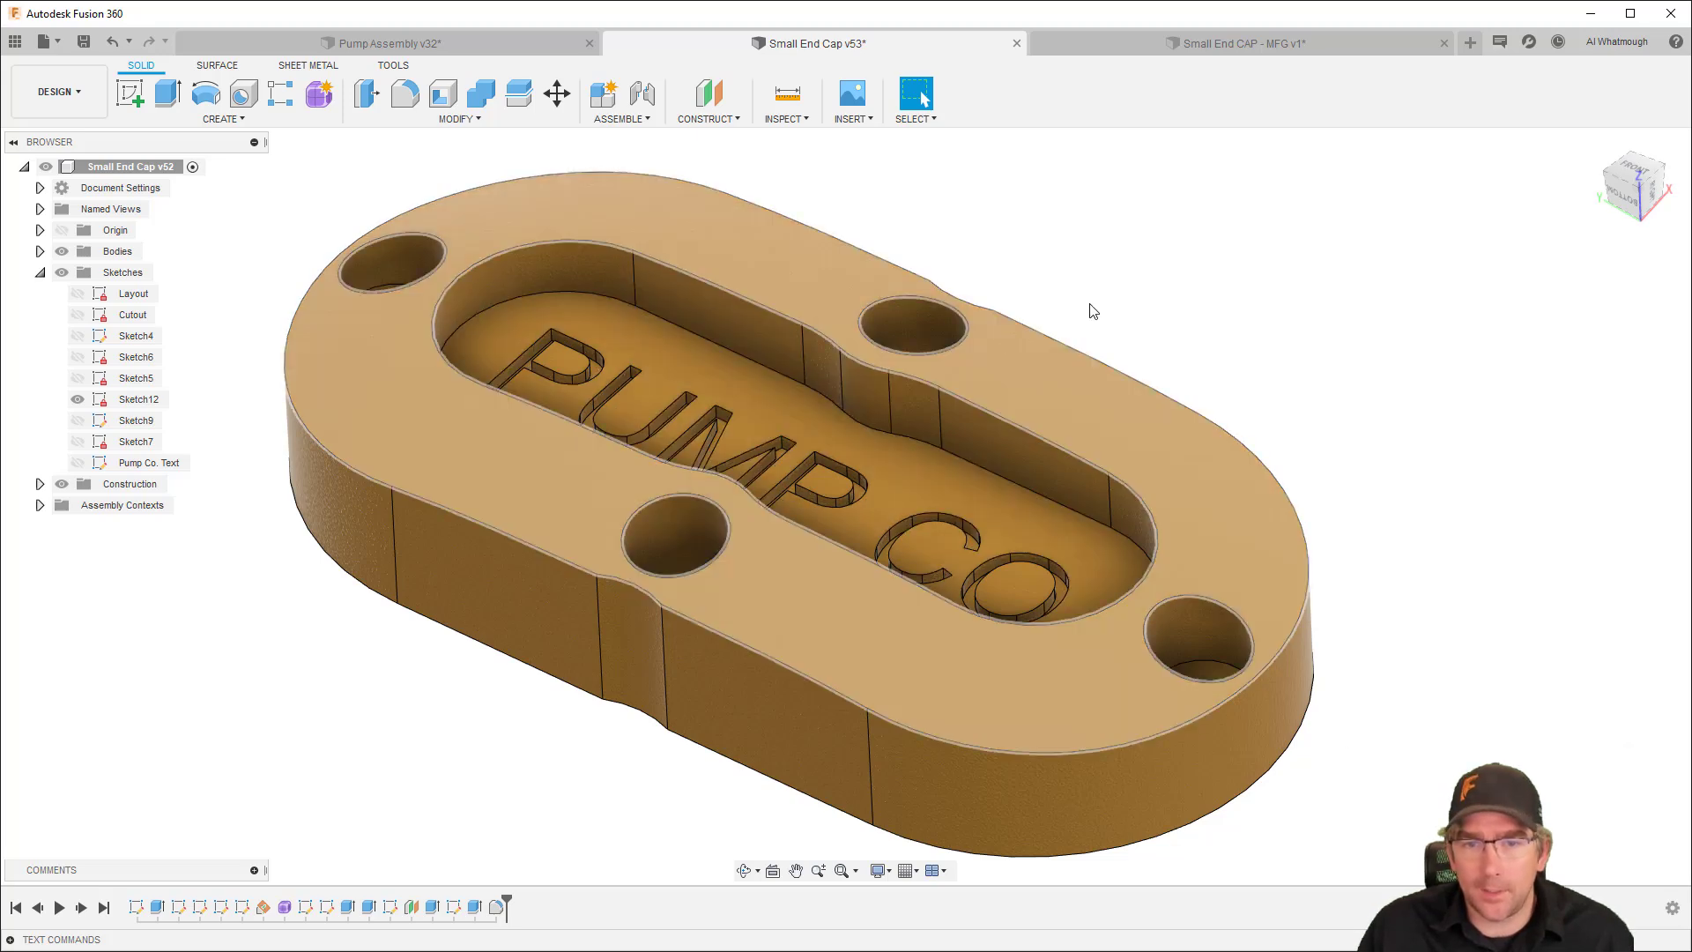
pyautogui.click(1262, 49)
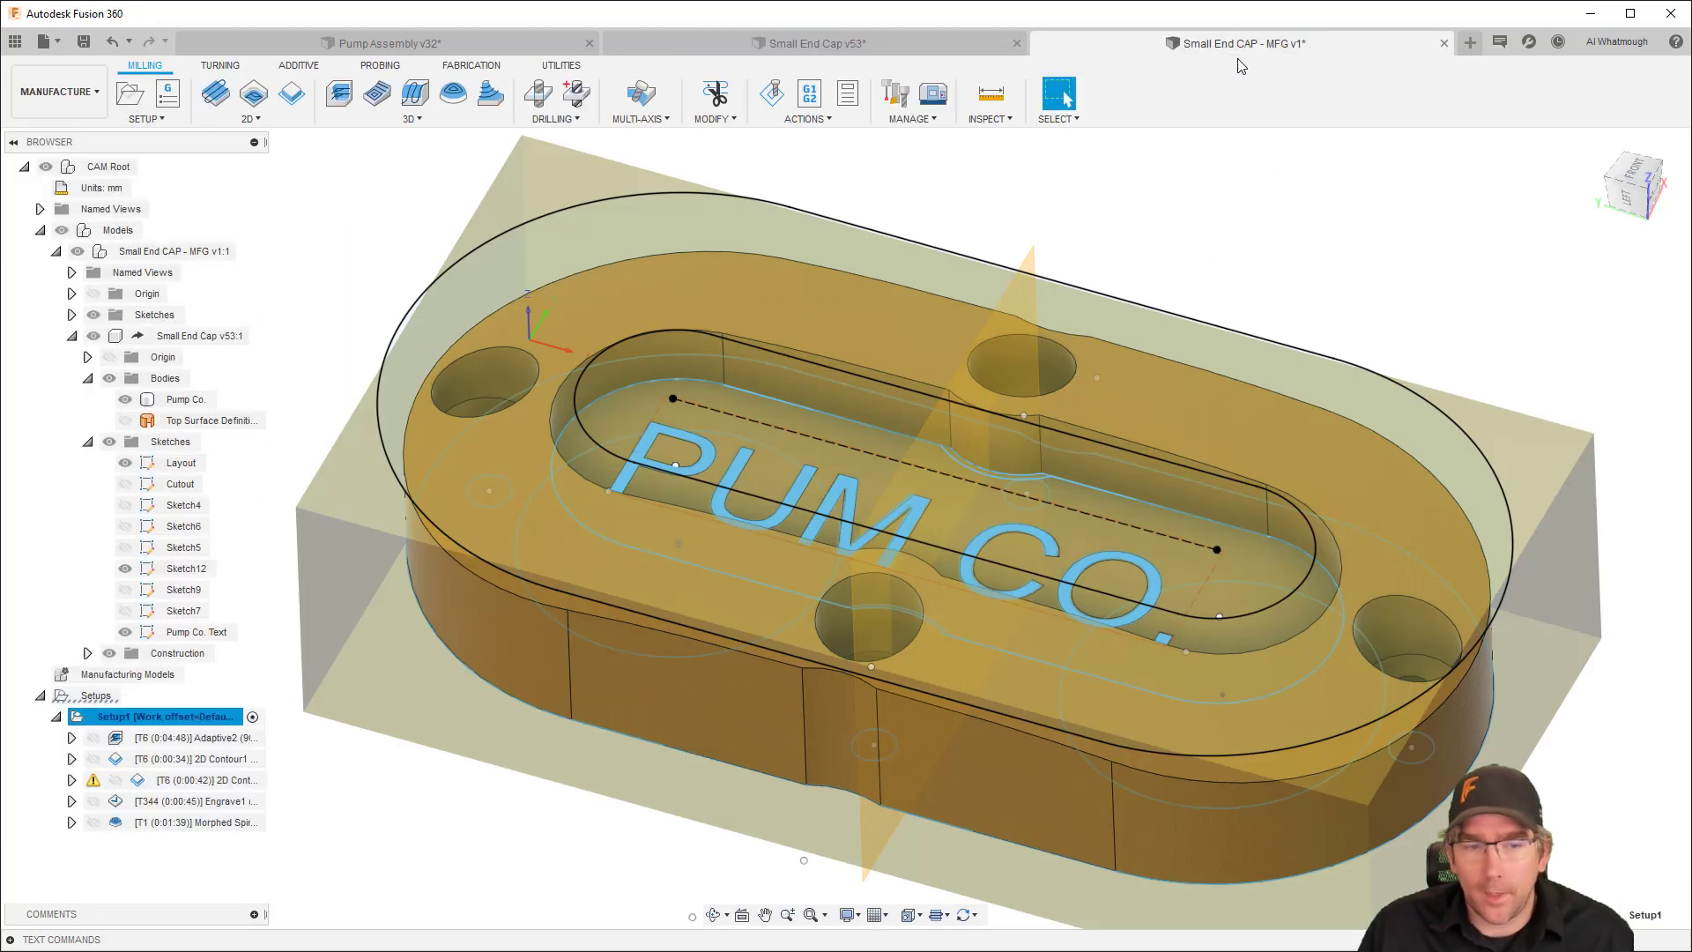
pyautogui.click(66, 94)
pyautogui.click(39, 137)
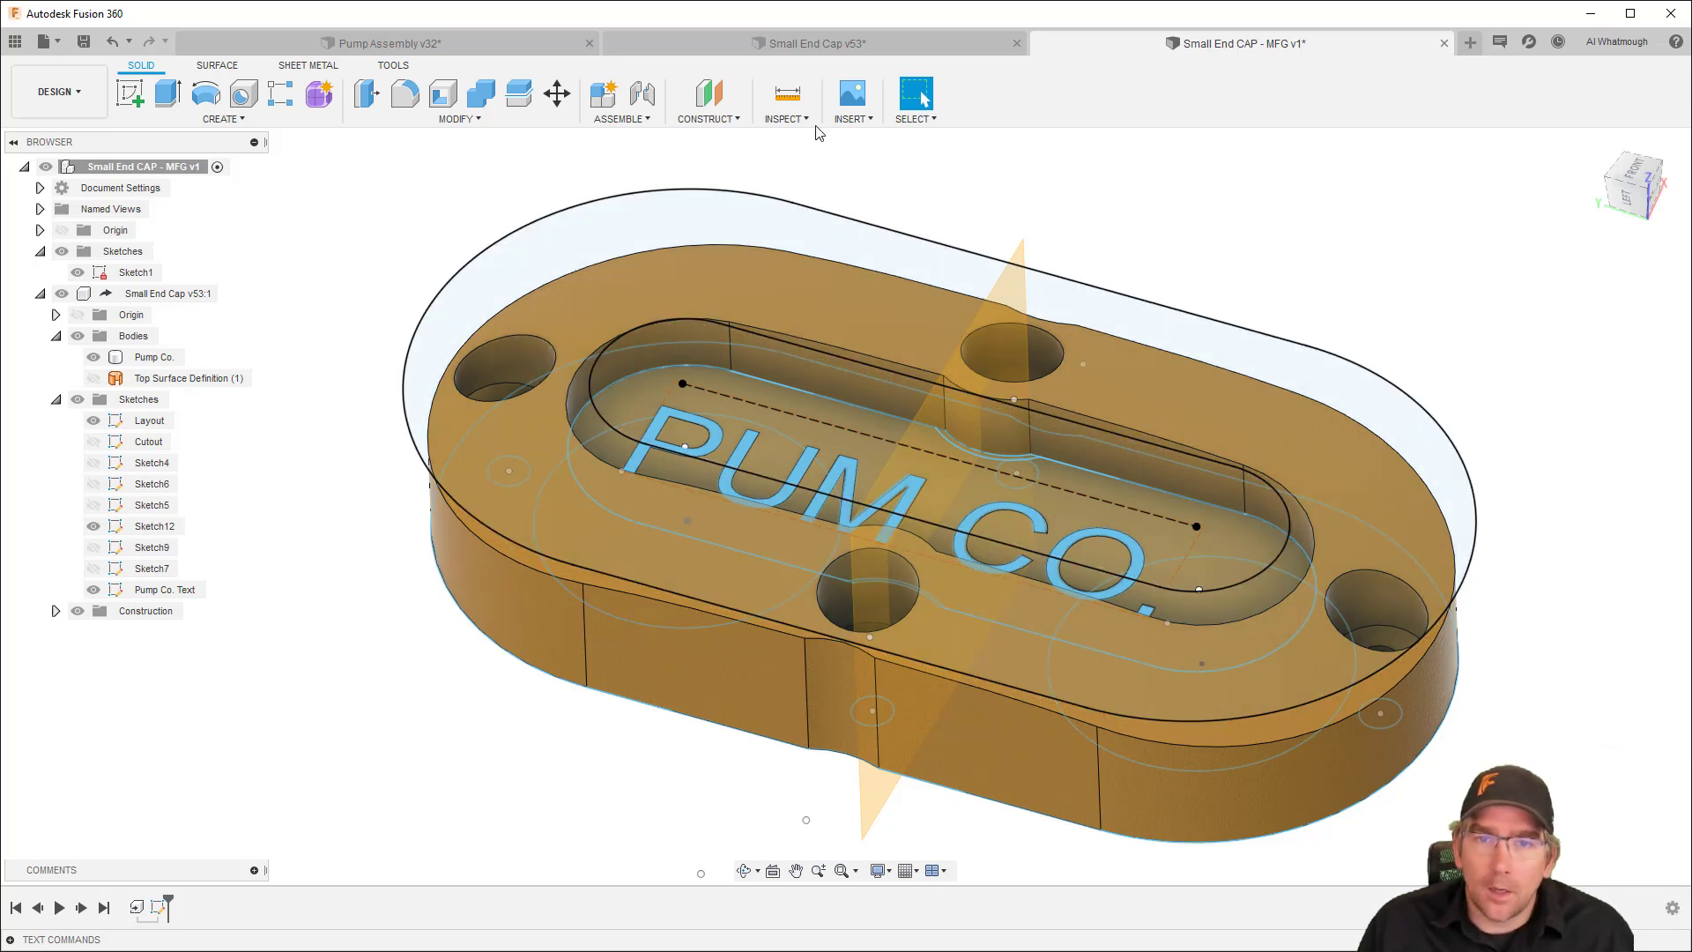
# Save the Small End Cap document with the version description "User Saved" and return to Small End CAP - MFG
pyautogui.click(825, 44)
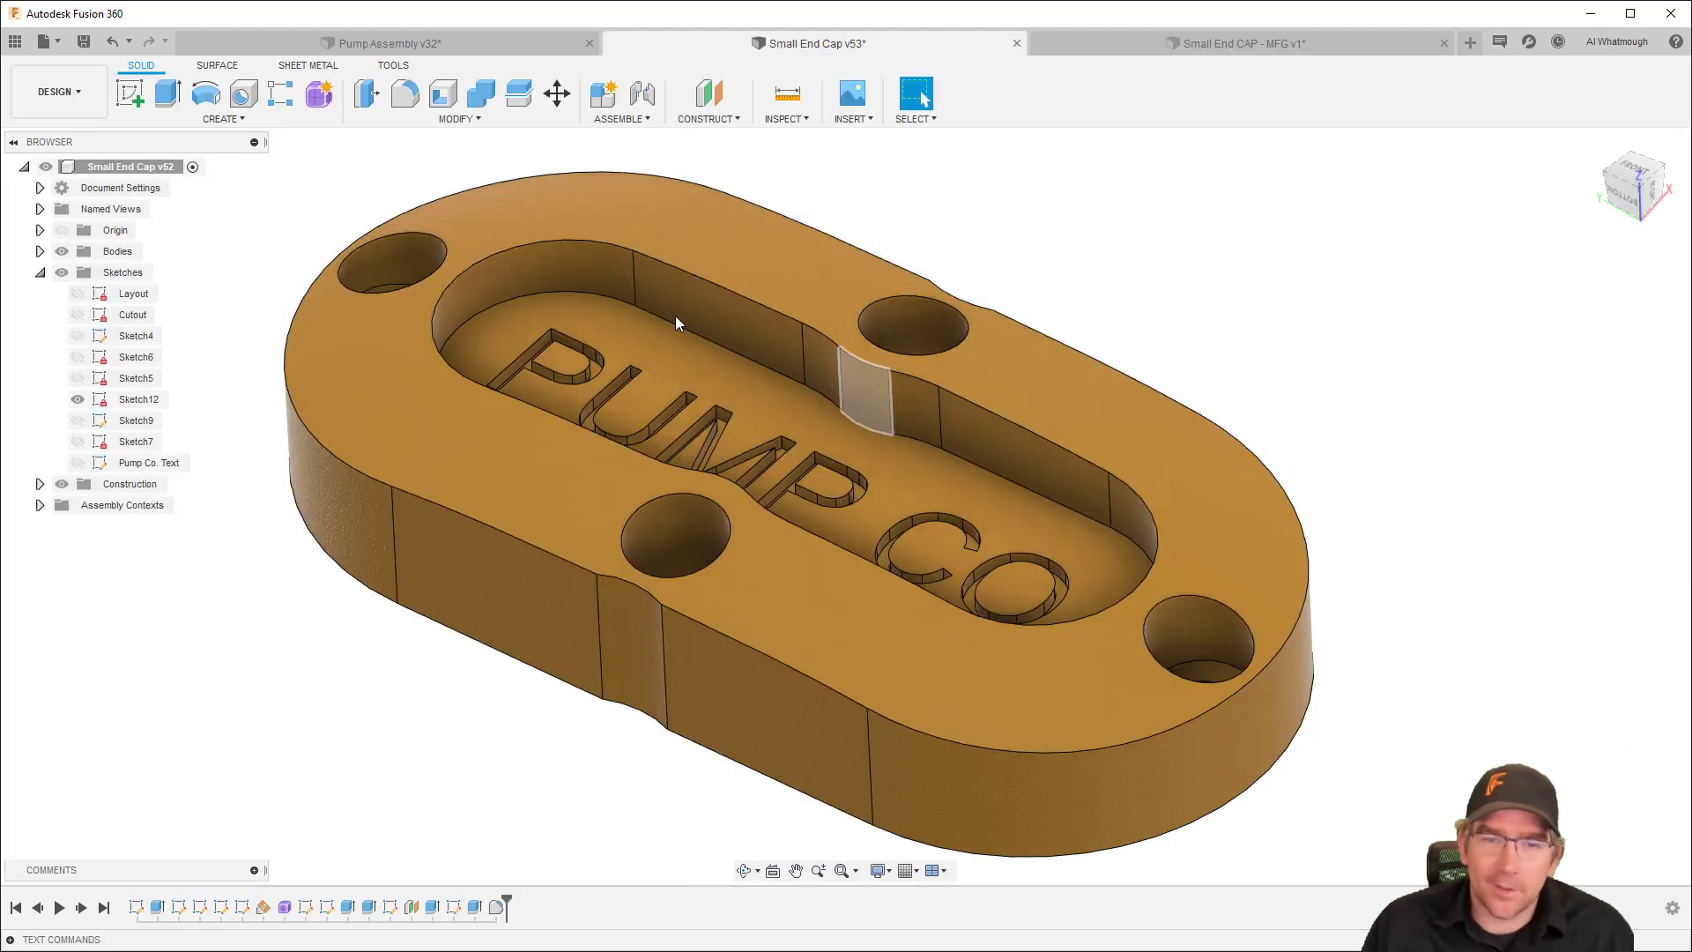
pyautogui.click(84, 42)
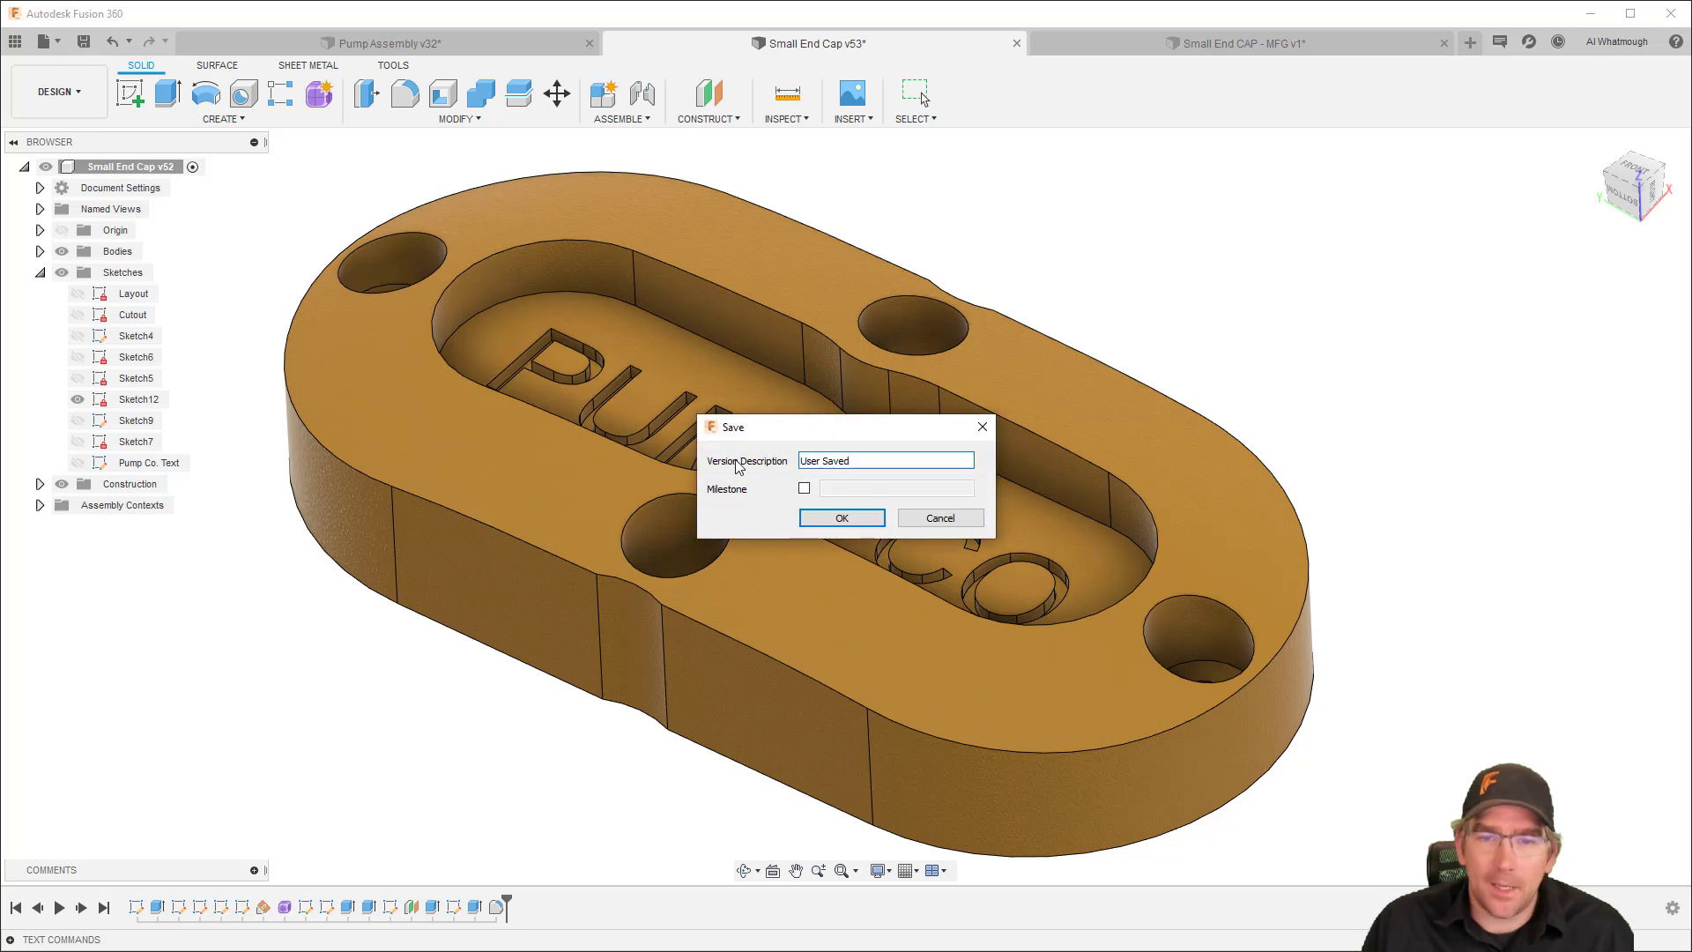
pyautogui.click(845, 519)
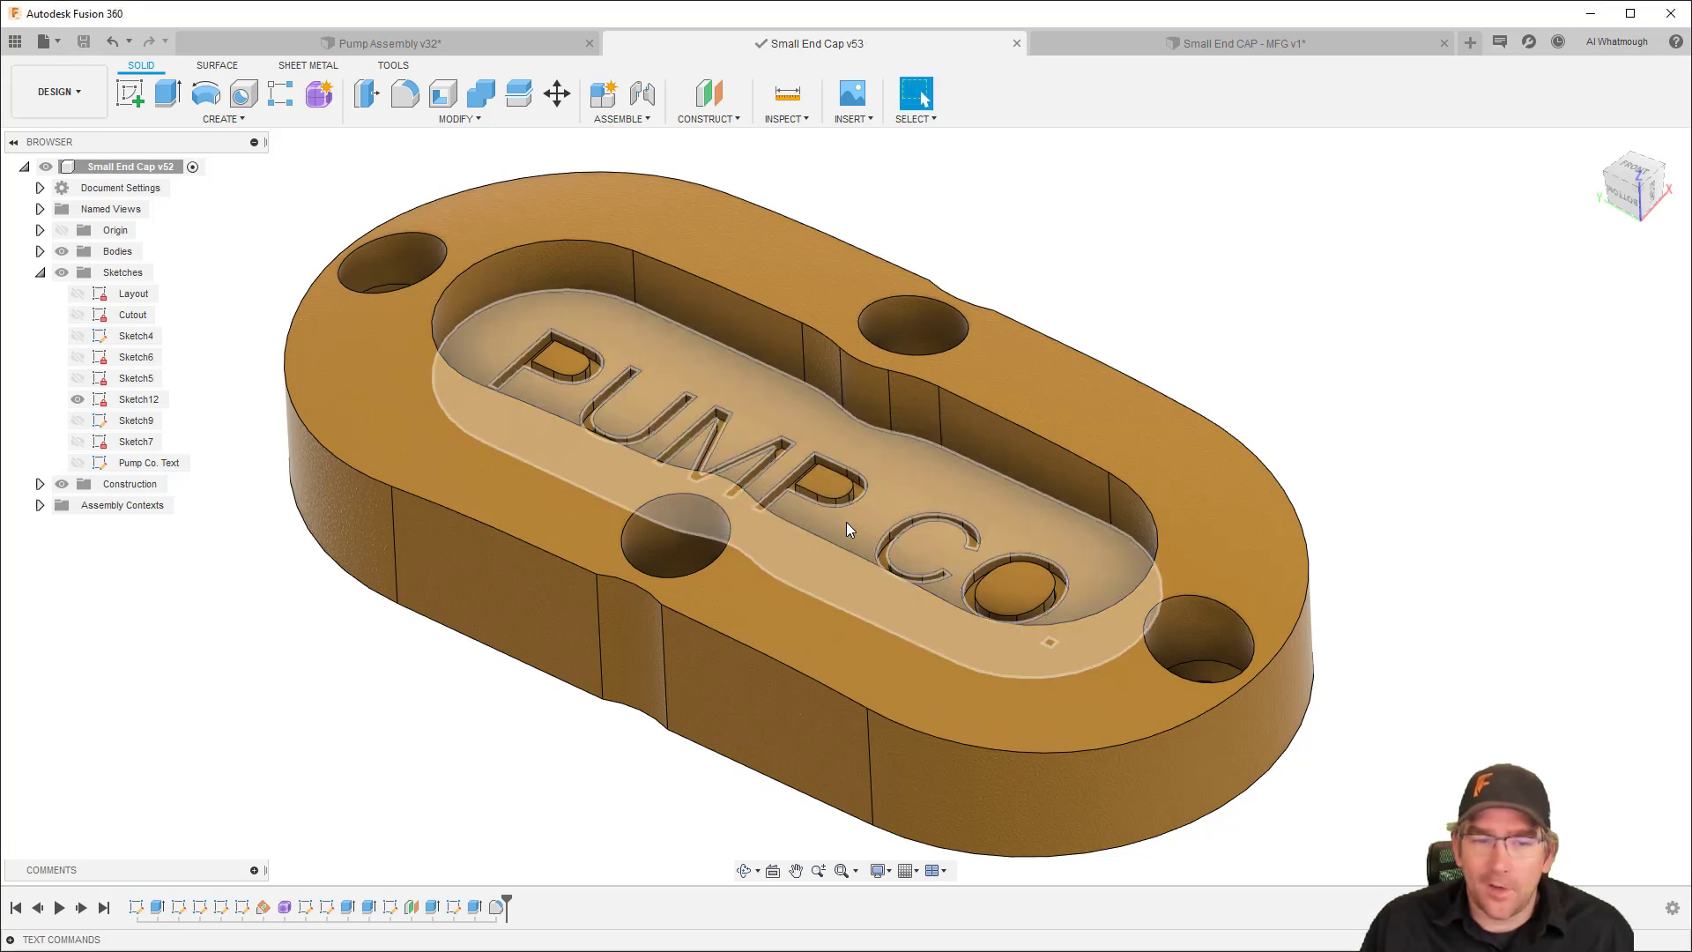
pyautogui.click(1246, 42)
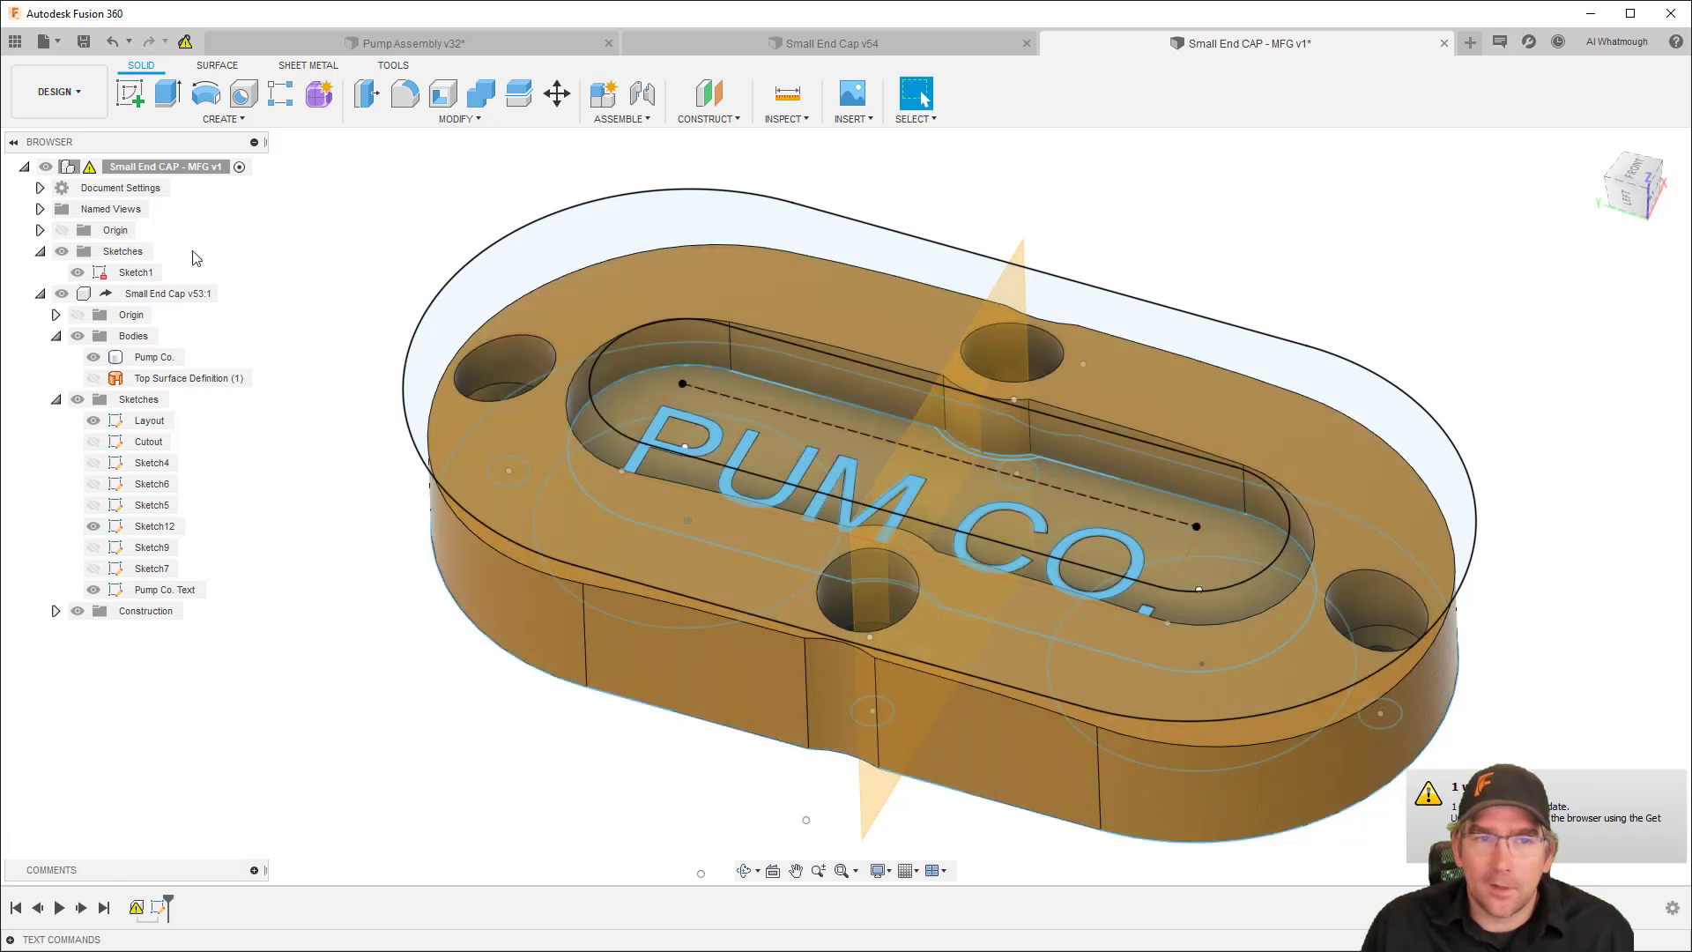
# Update the outdated Small End Cap reference and regenerate all Setup1 toolpaths in the Manufacture workspace
pyautogui.click(186, 42)
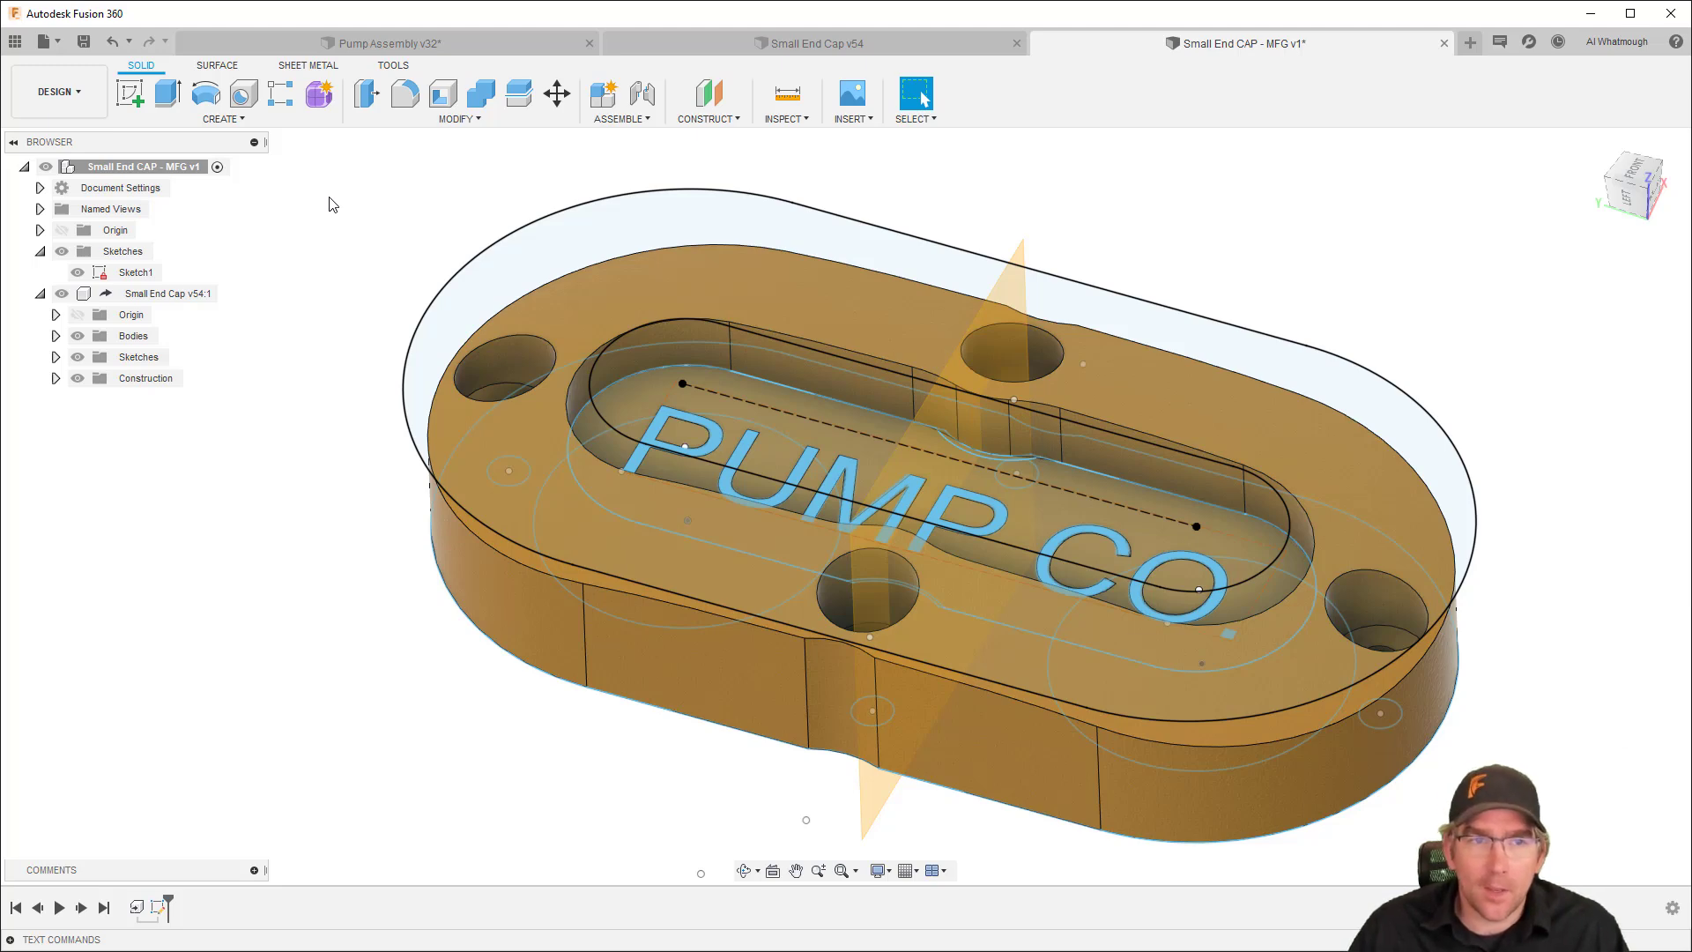
pyautogui.click(61, 93)
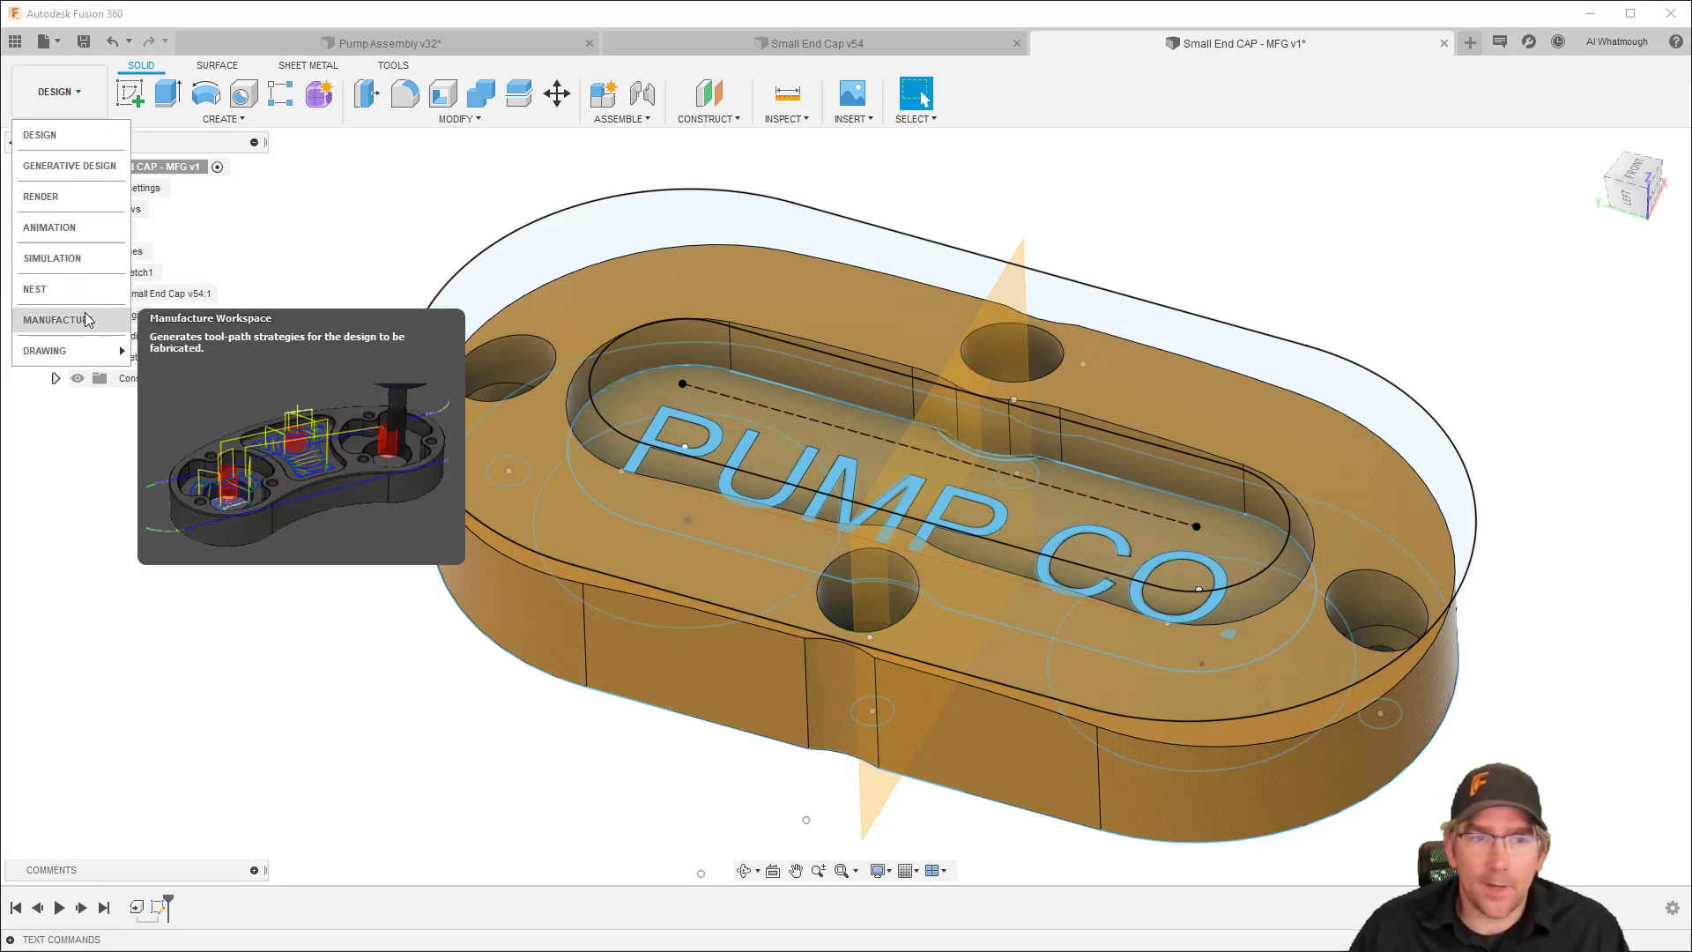
pyautogui.click(85, 320)
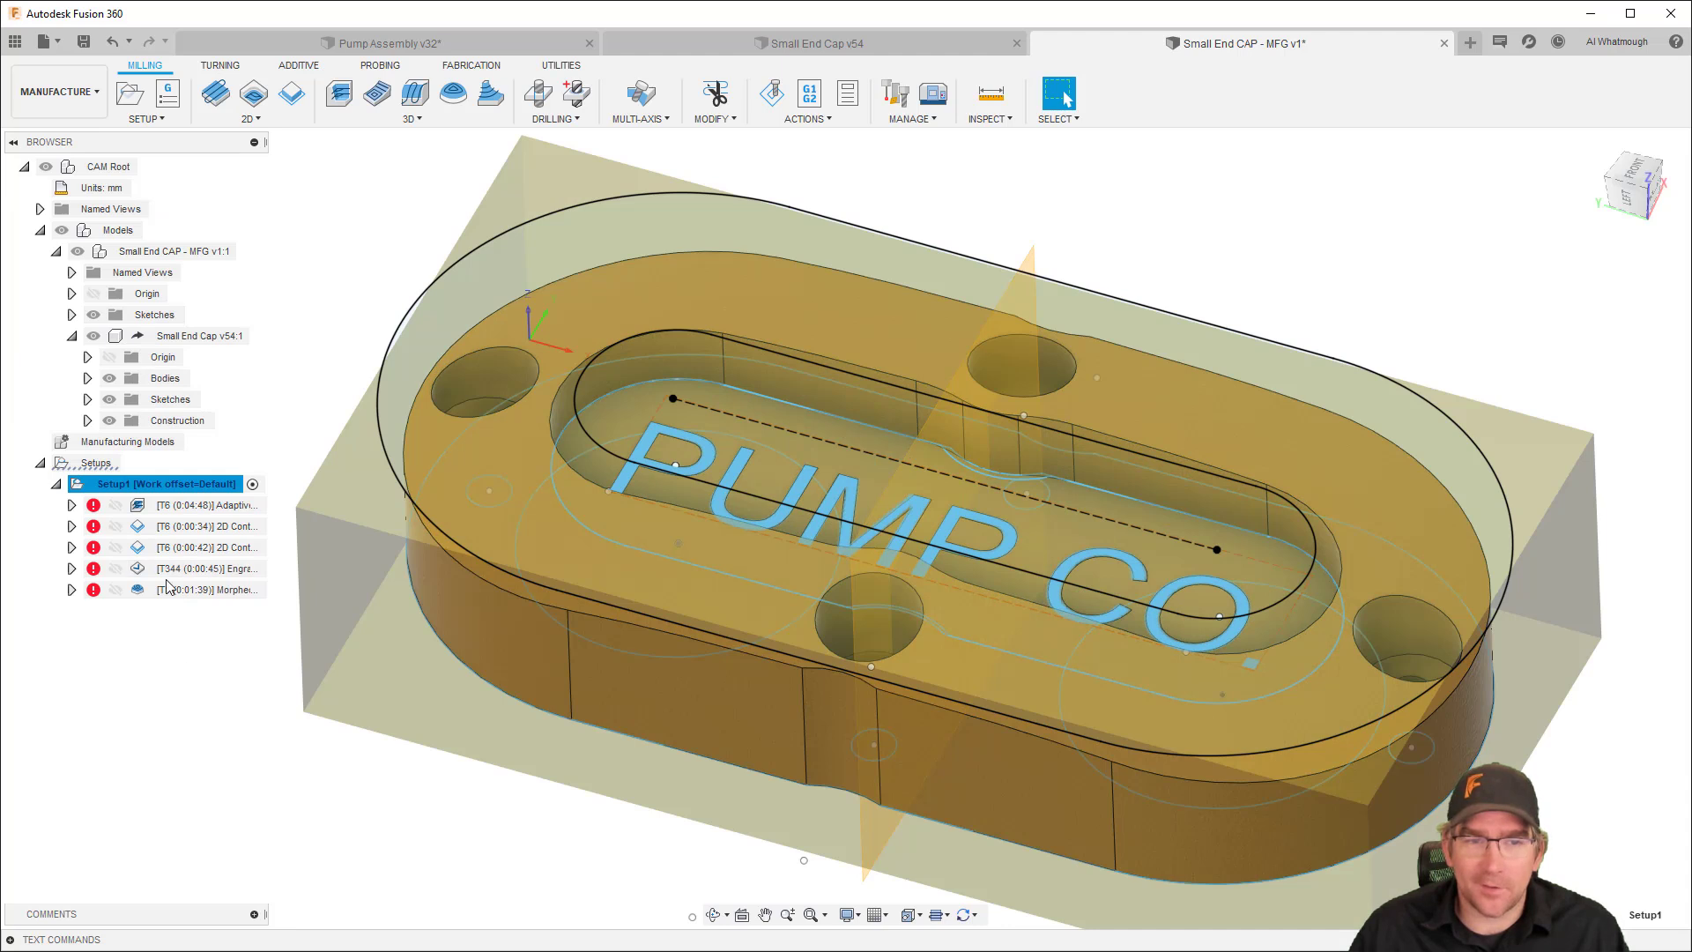
pyautogui.rightClick(178, 491)
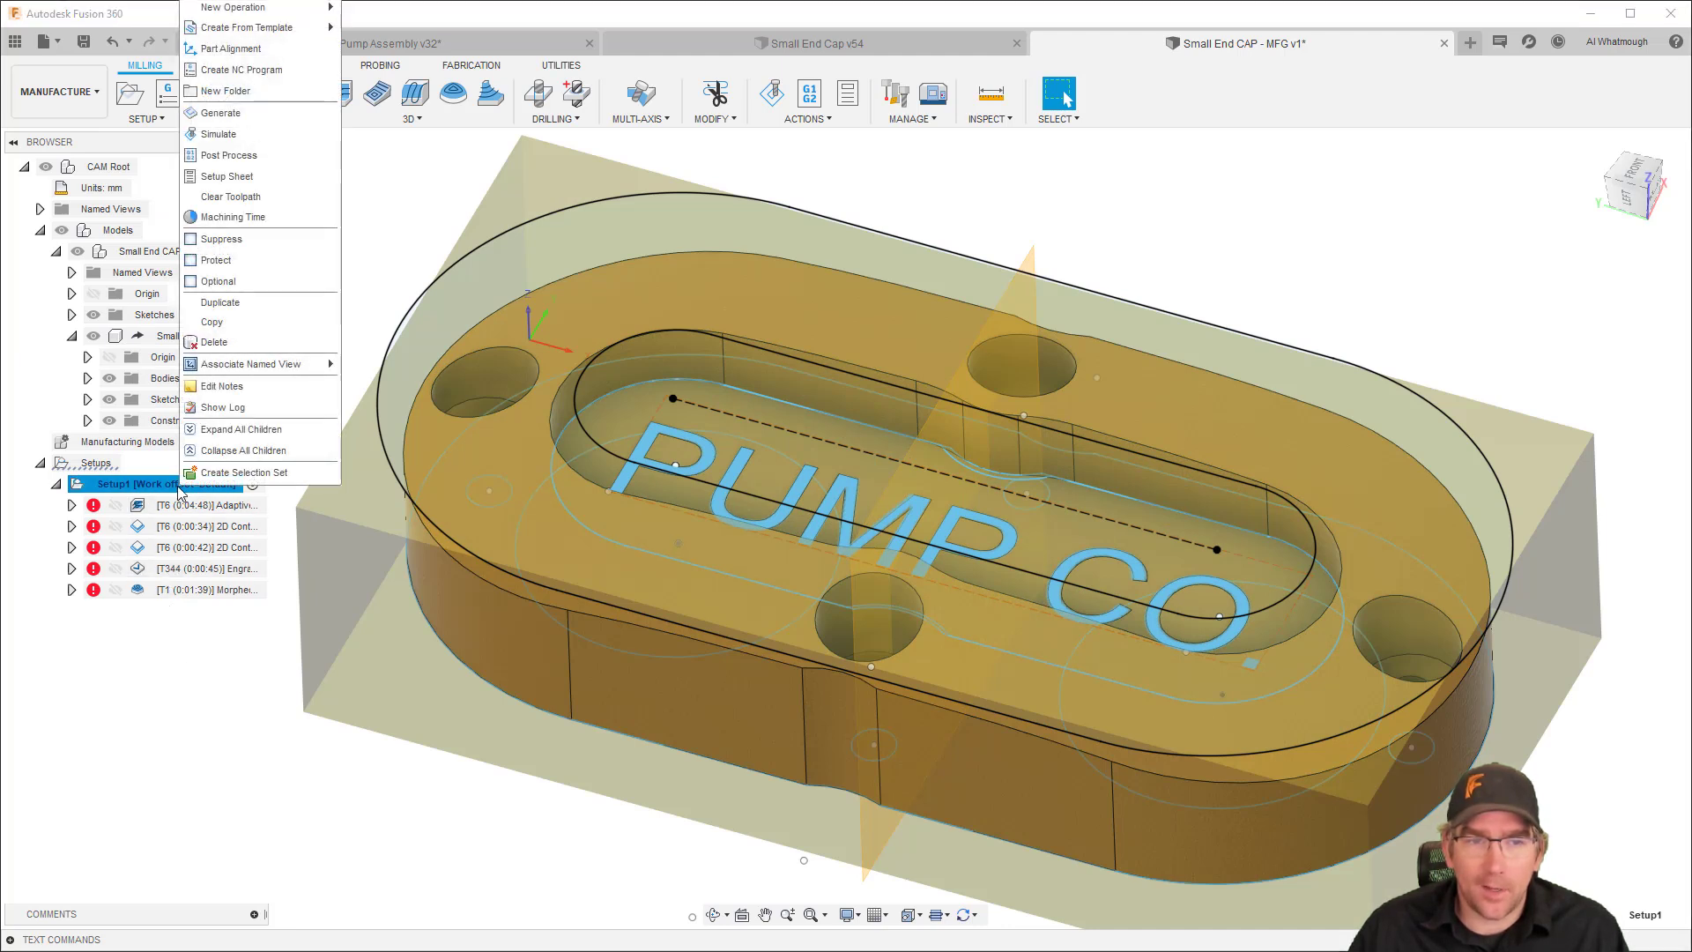
pyautogui.click(230, 115)
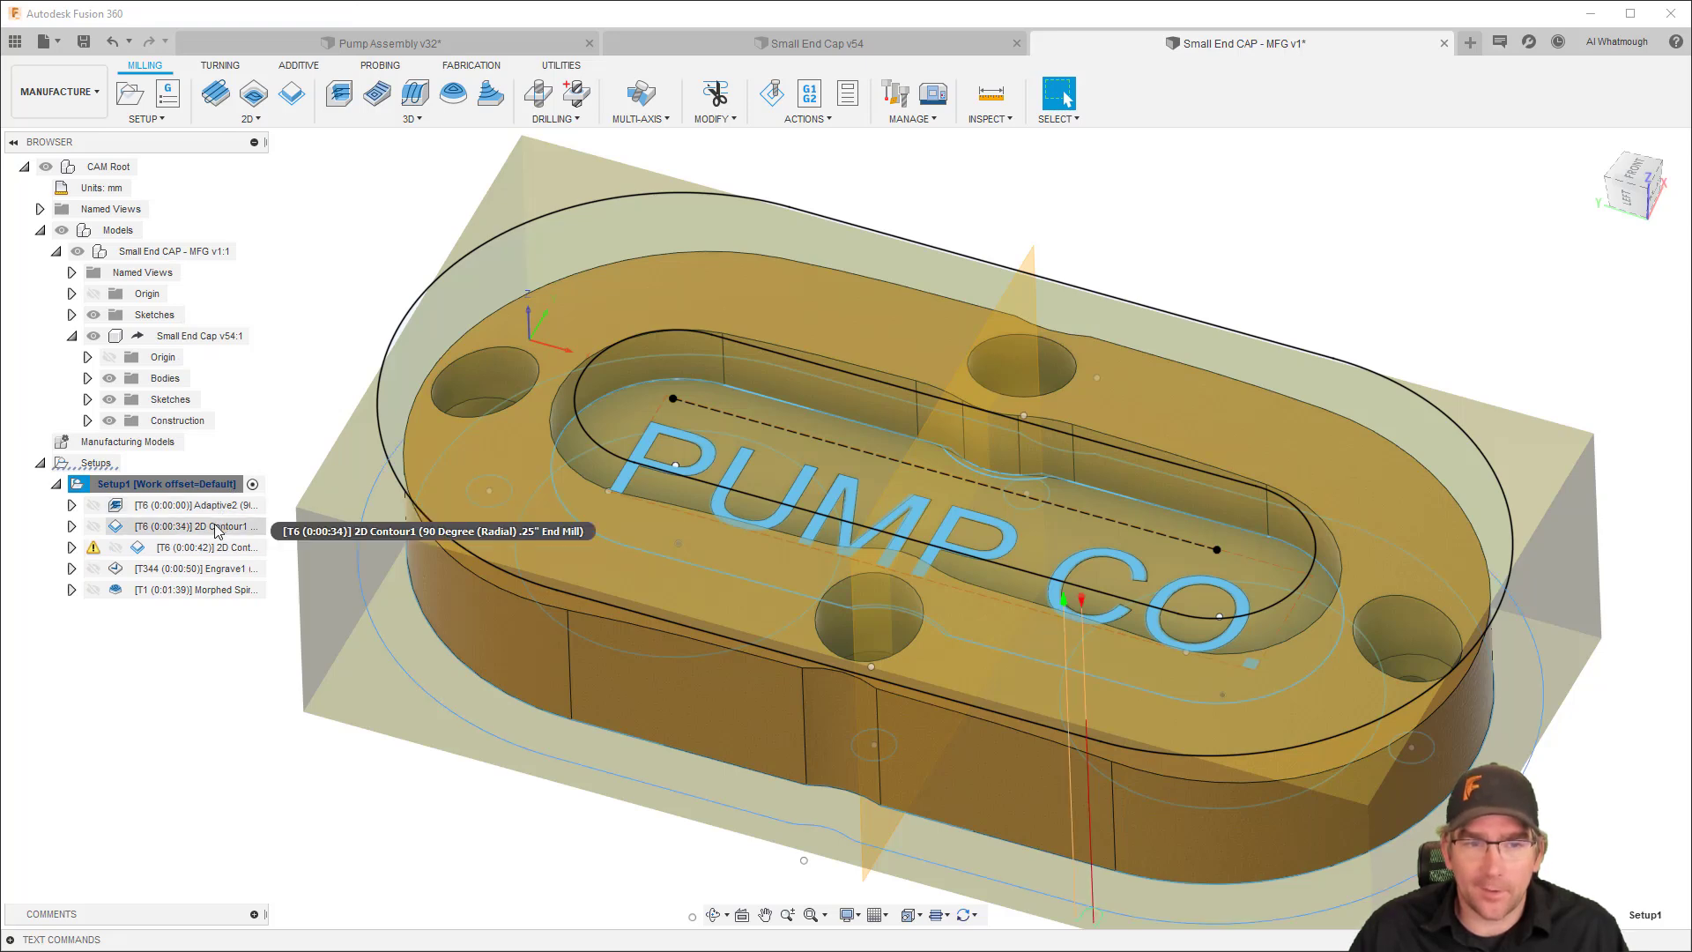
# Review the regenerated Engrave1, Adaptive2, 2D Contour1, Morphed Spiral1 and 2D Contour2 toolpaths on the model
pyautogui.click(192, 569)
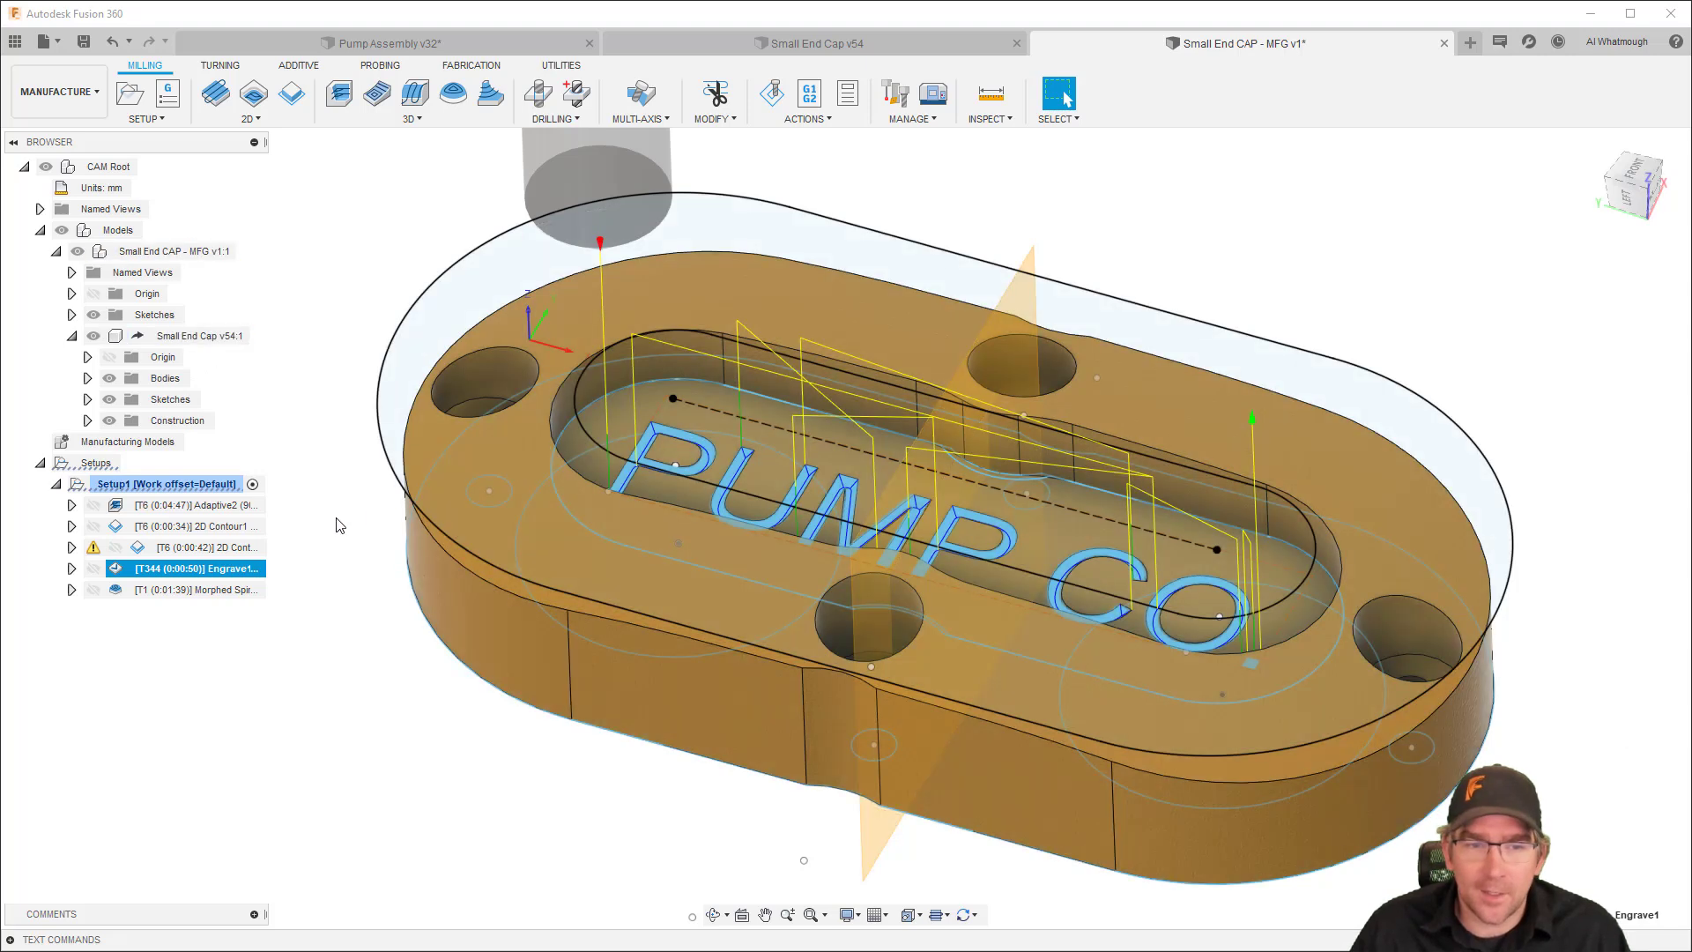
pyautogui.click(241, 526)
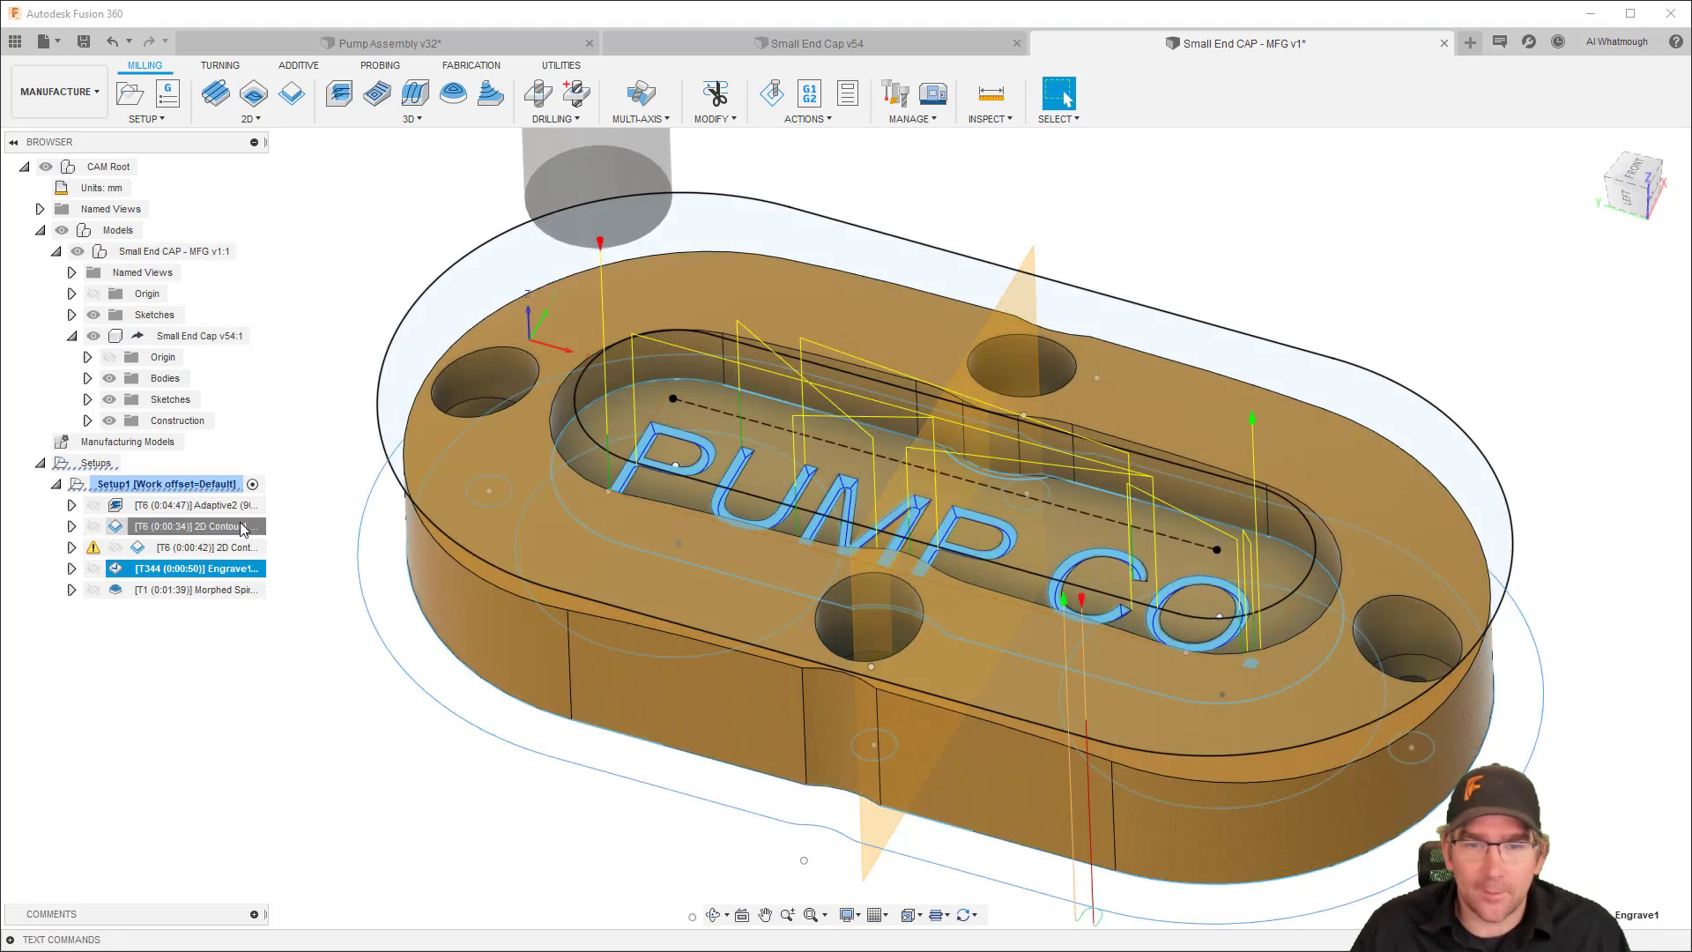
pyautogui.click(181, 506)
pyautogui.click(179, 527)
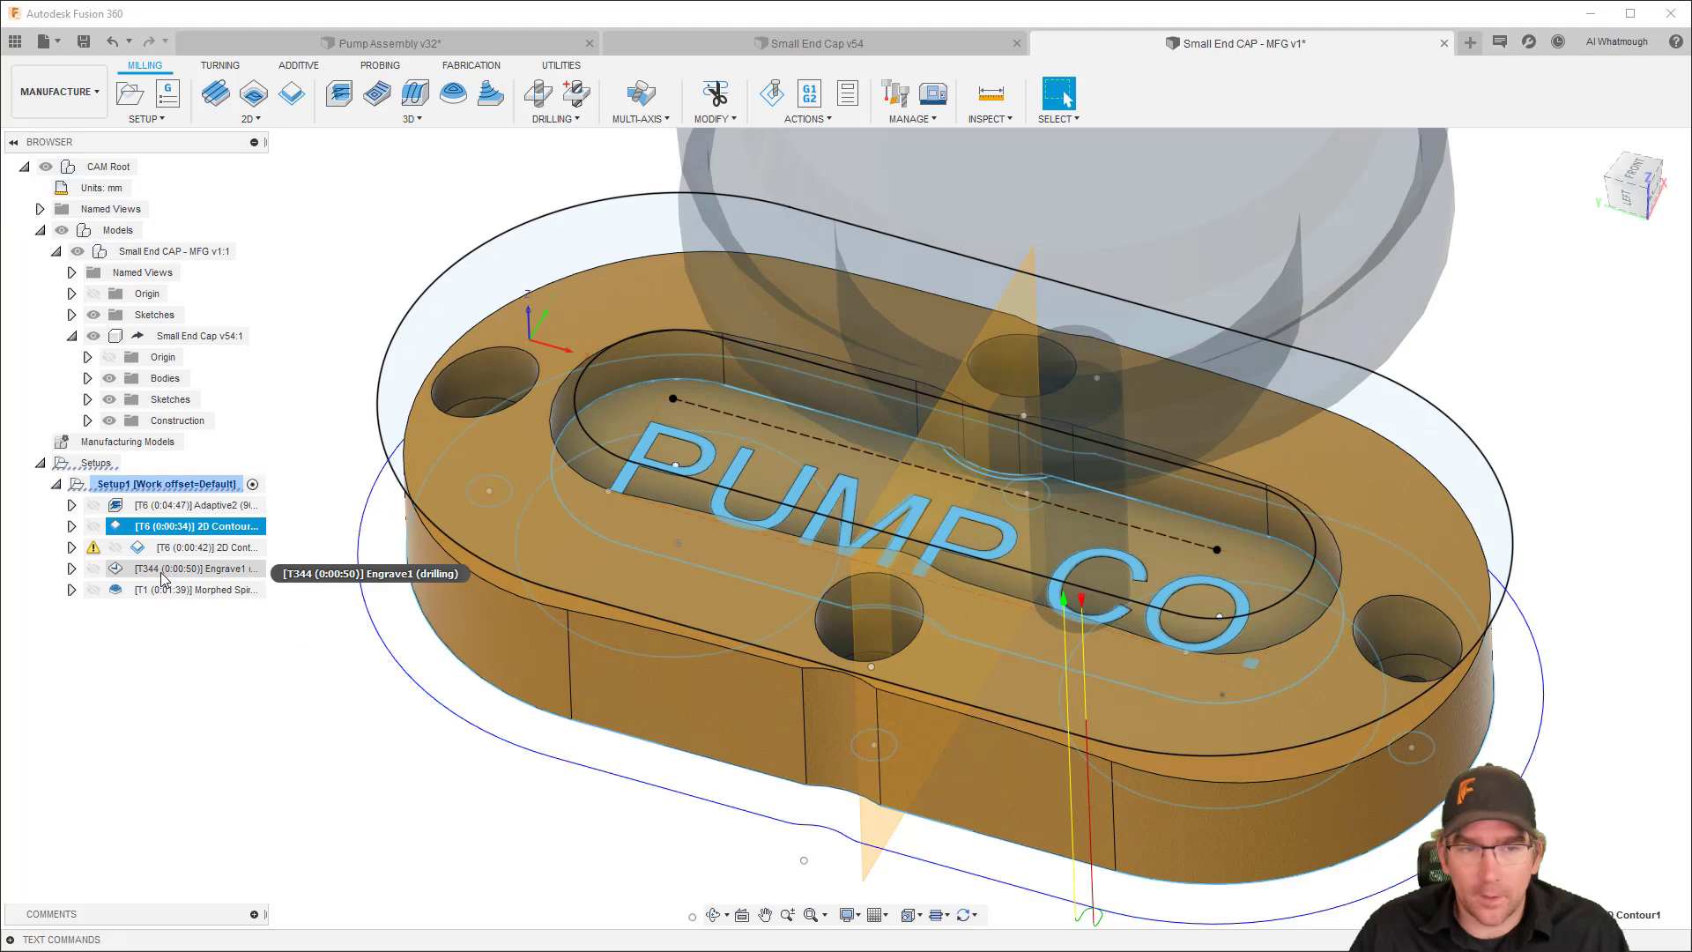
pyautogui.click(165, 591)
pyautogui.click(167, 569)
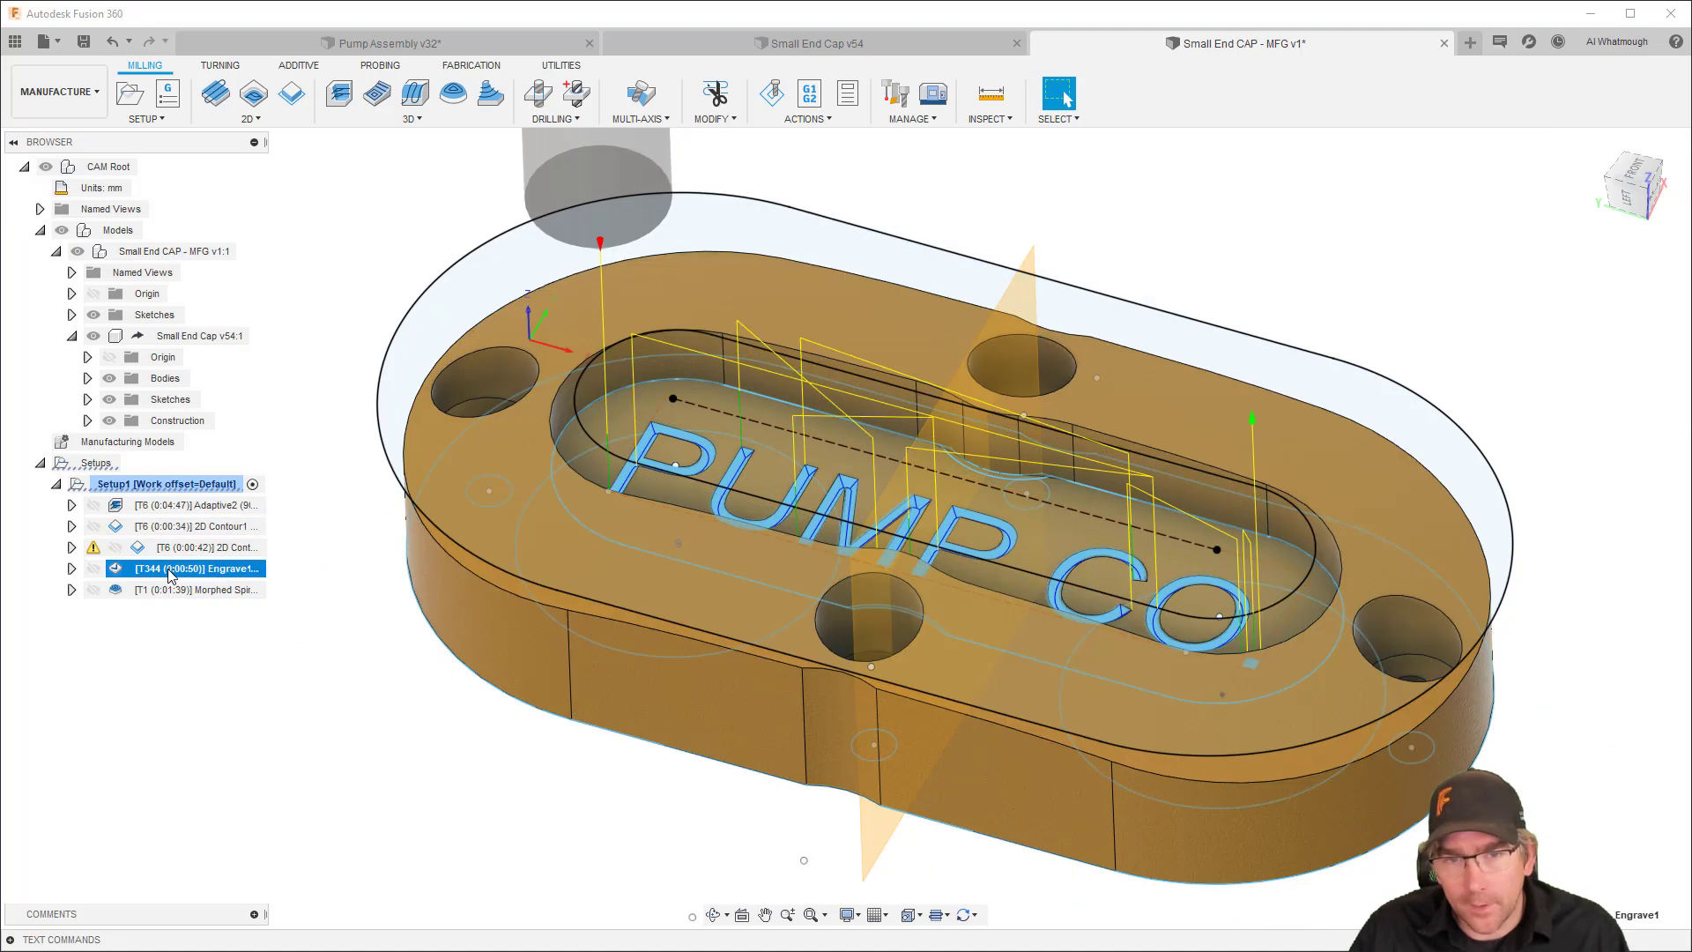
pyautogui.click(180, 548)
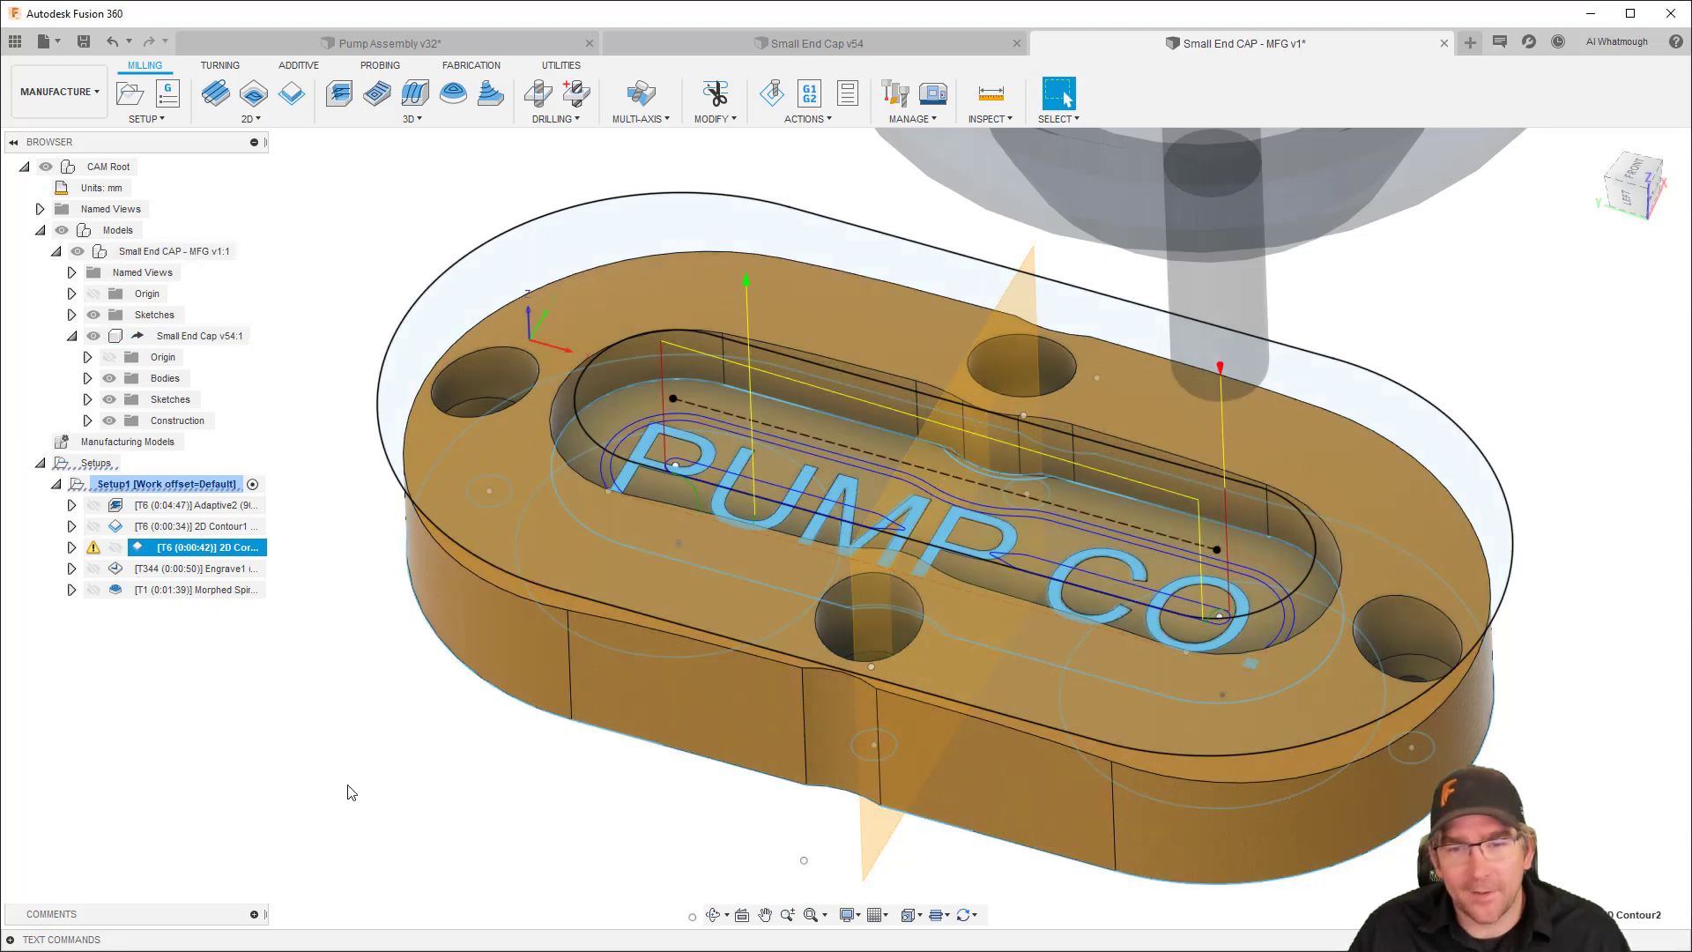
pyautogui.click(350, 791)
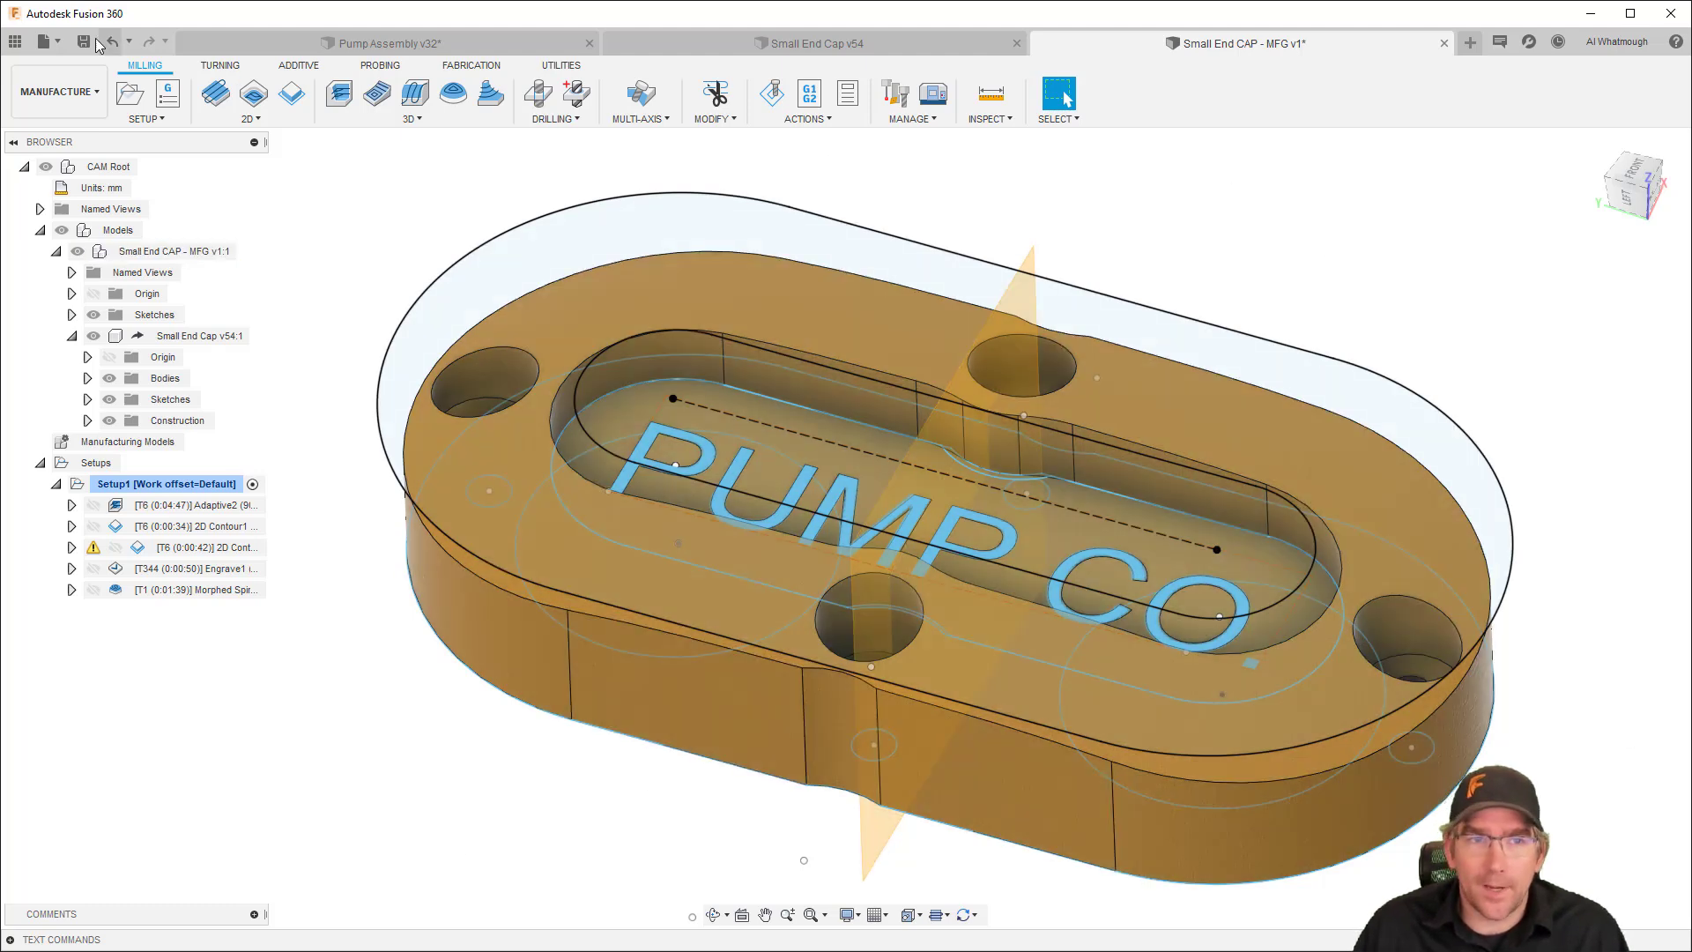
# Save the Small End CAP - MFG document with the version description "Toolpath started"
pyautogui.click(85, 42)
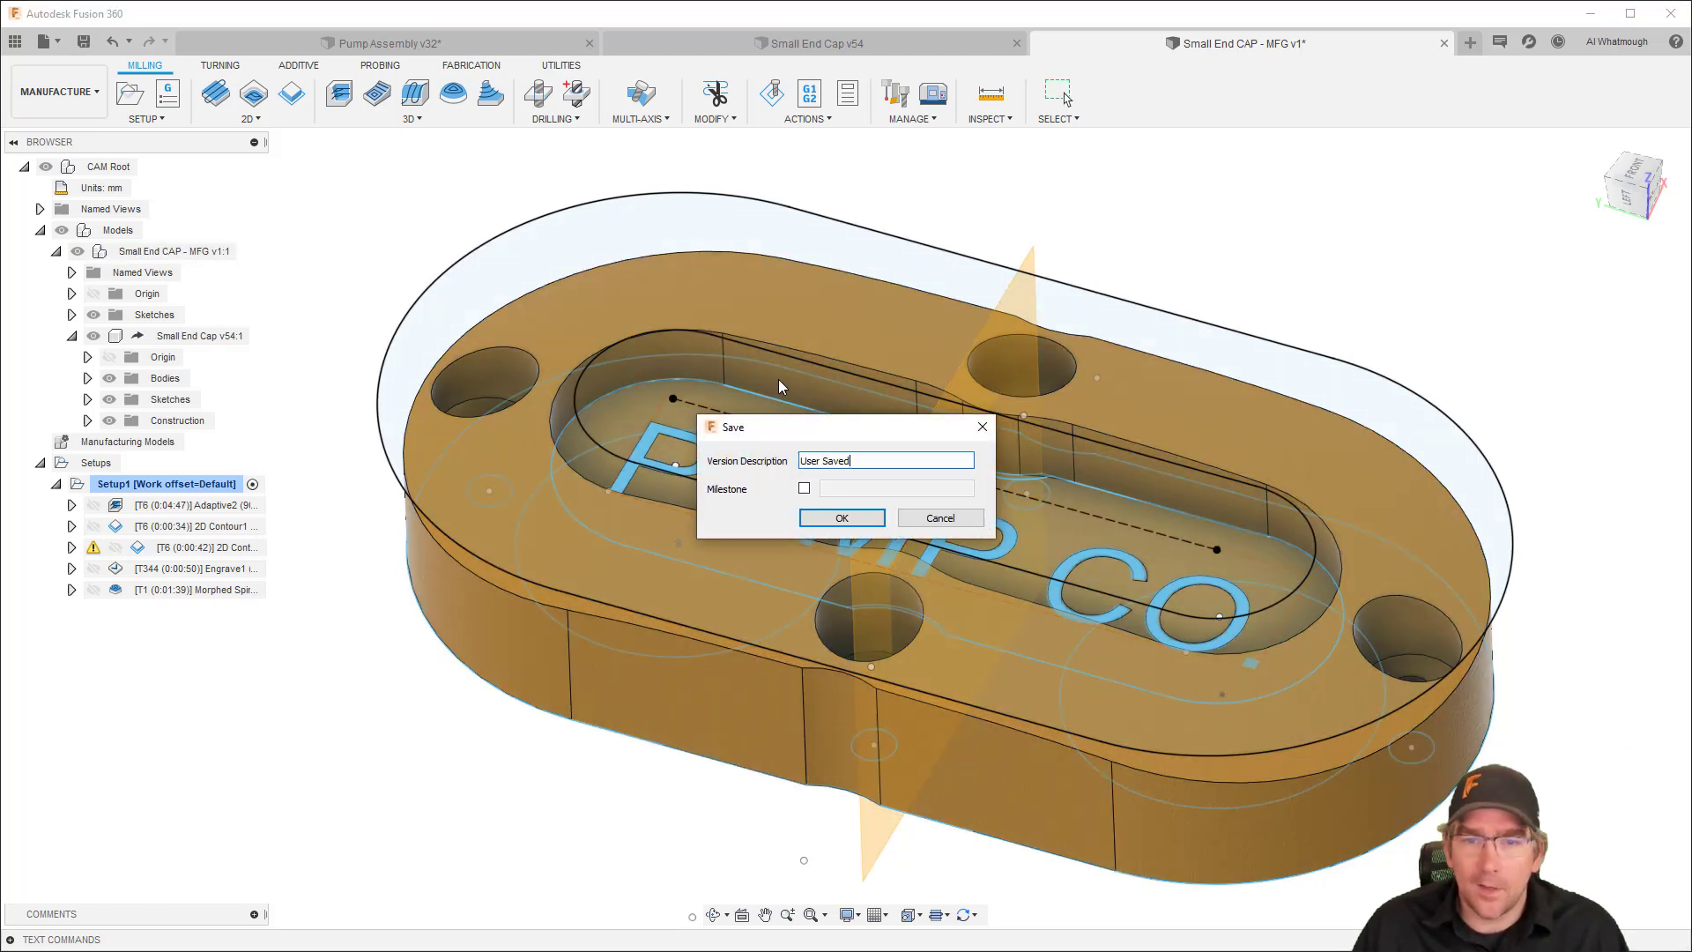
pyautogui.click(883, 459)
pyautogui.moveTo(883, 459); pyautogui.dragTo(735, 465)
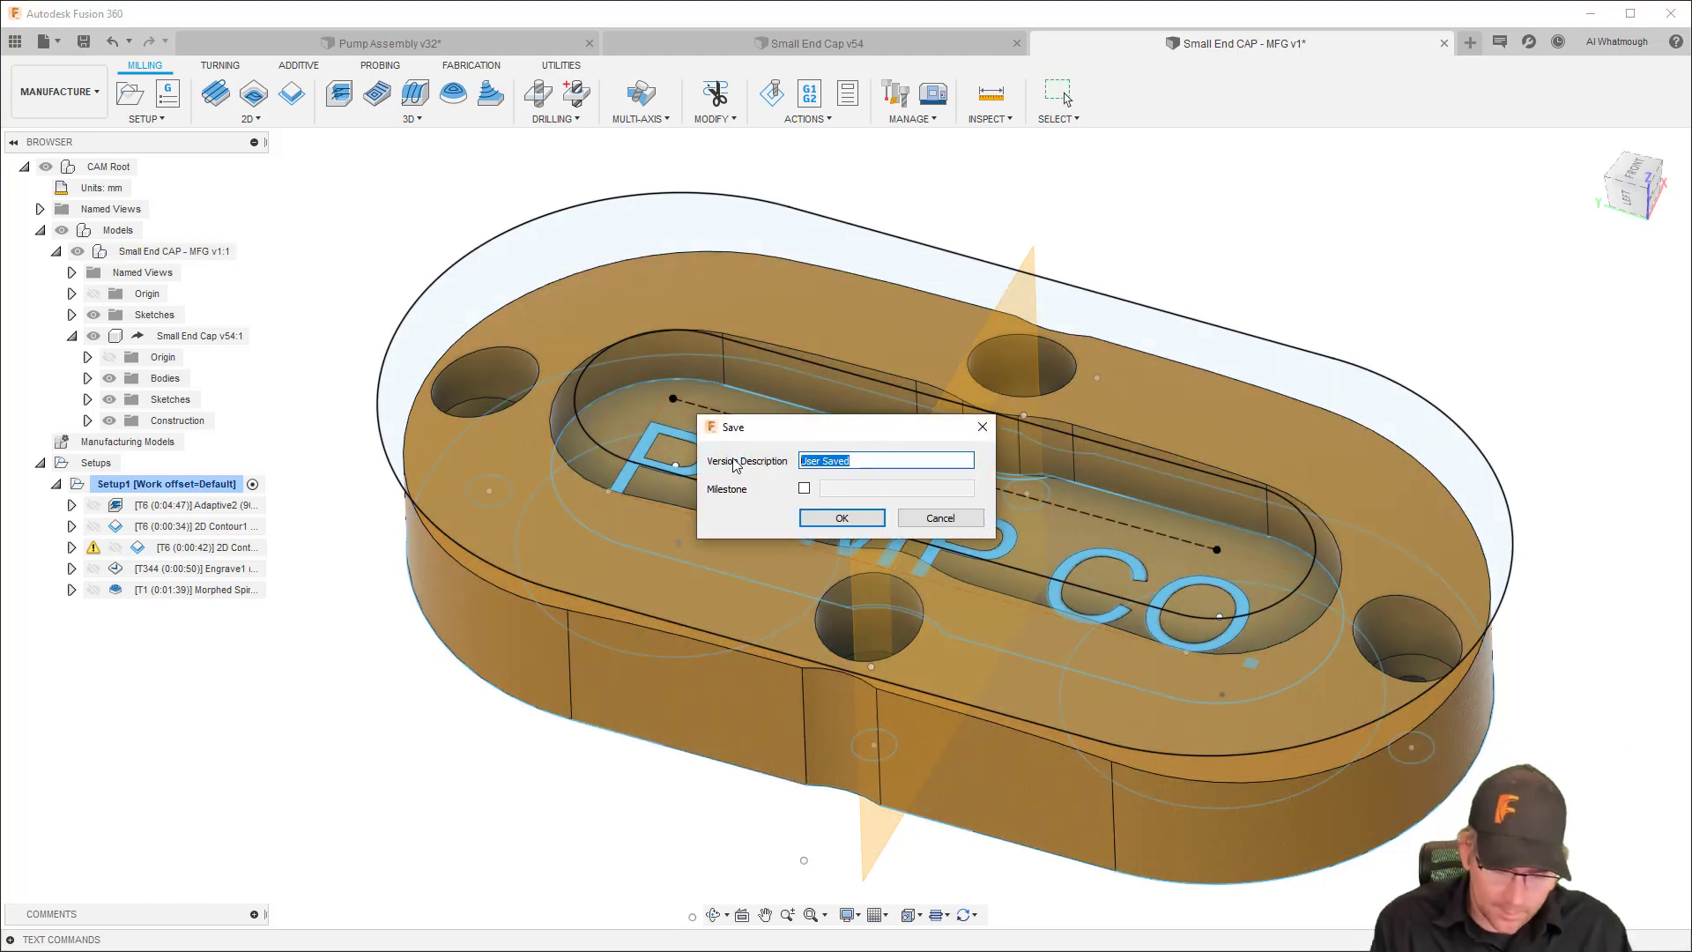
pyautogui.write('Tol')
pyautogui.press('BackSpace')
pyautogui.write('olpath started')
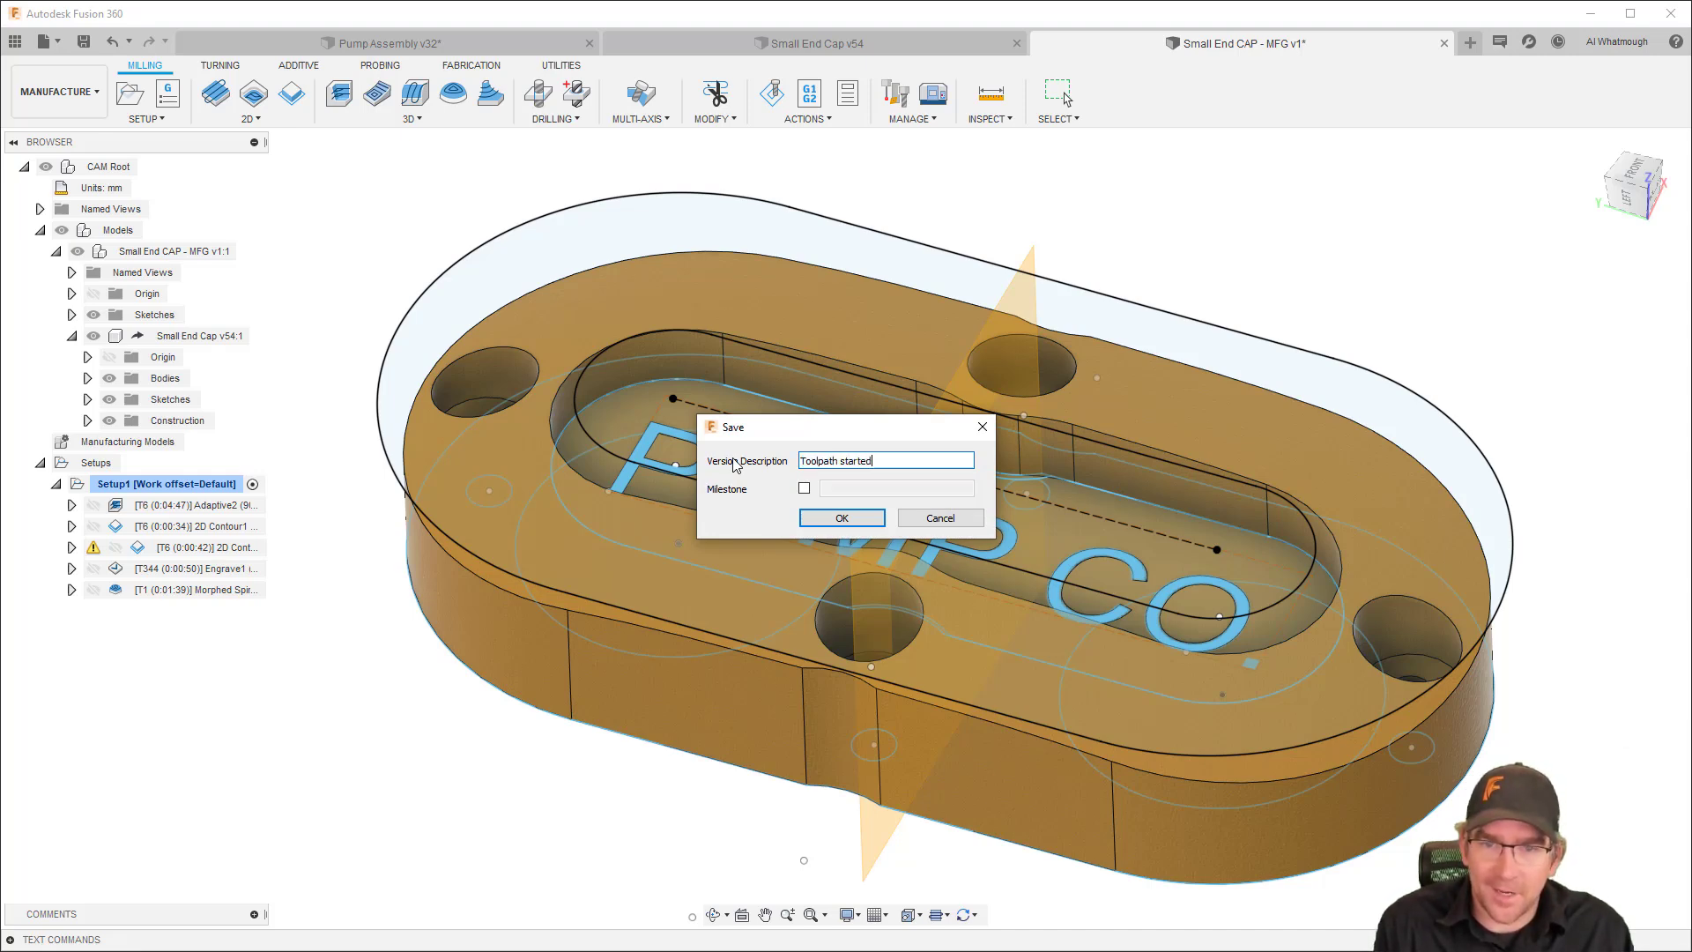
pyautogui.press('Return')
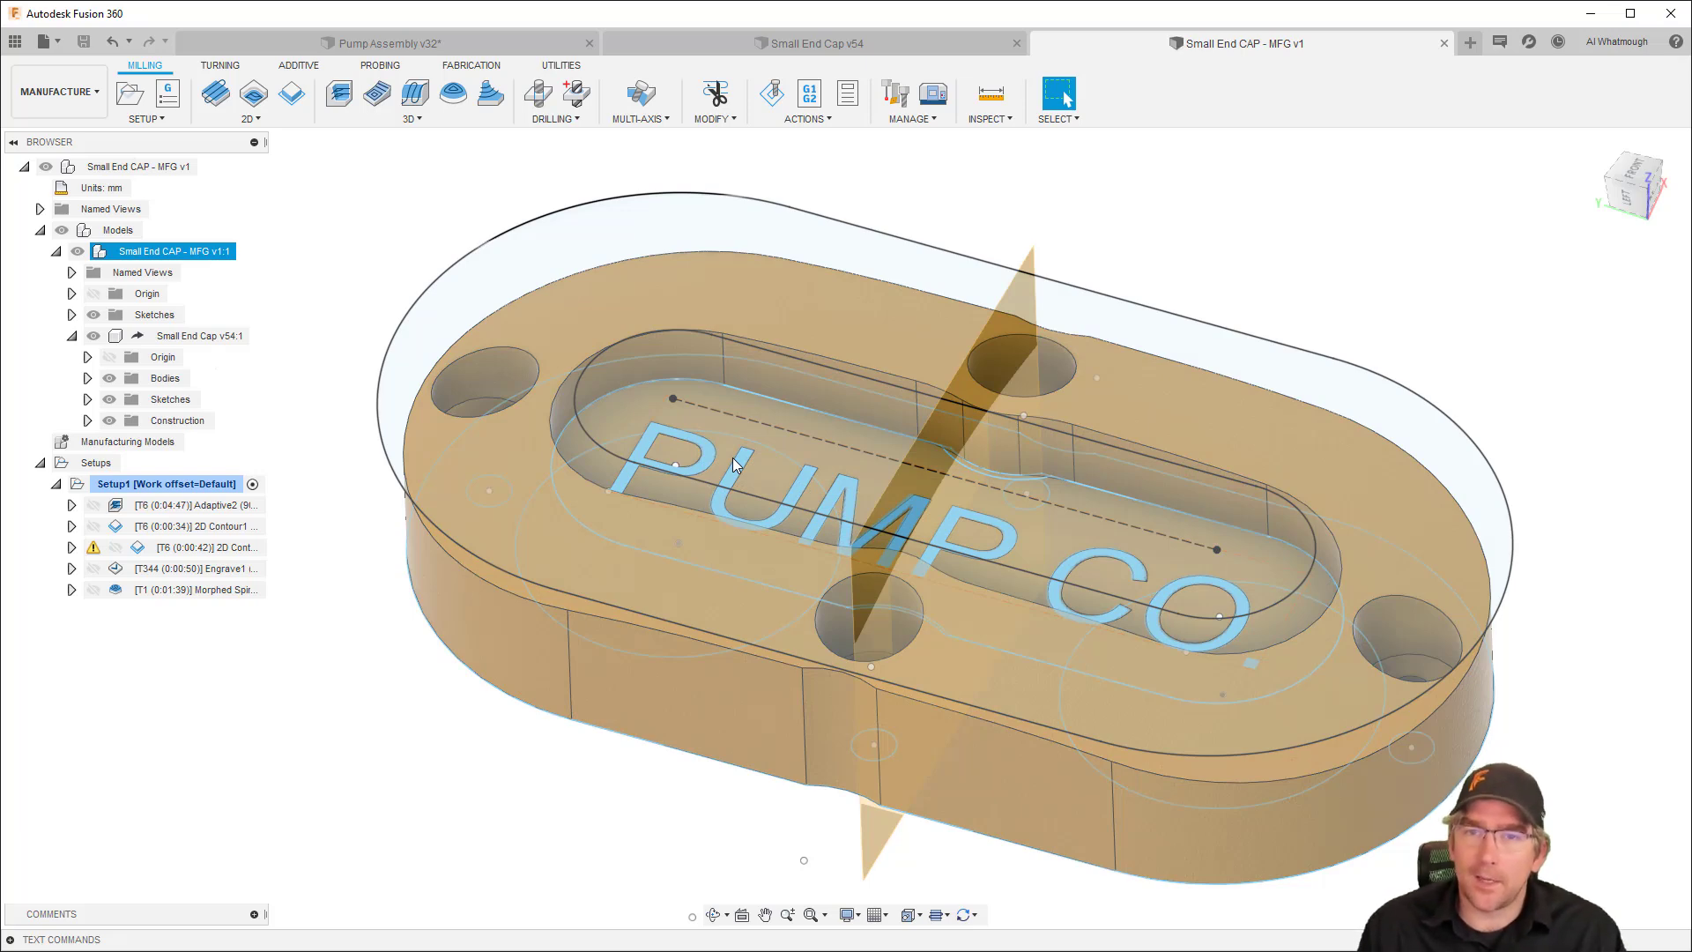
pyautogui.press('Escape')
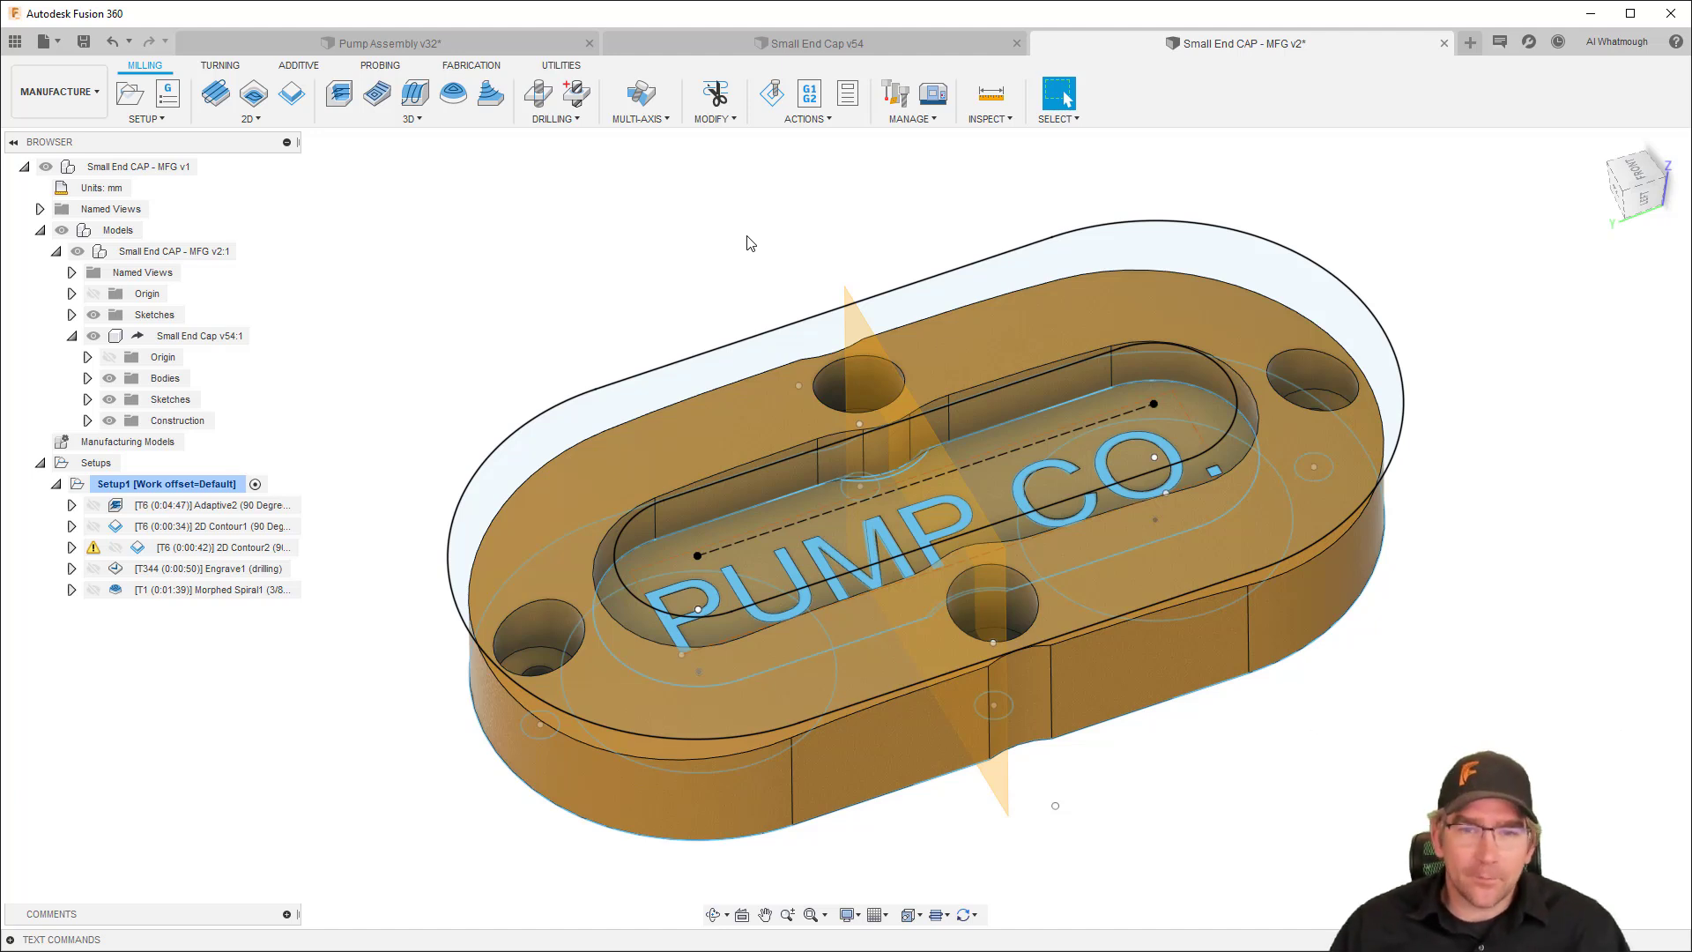
# In the Design workspace, set the diameter of Sketch1's outer slot outline to 1.4 in and finish the sketch
pyautogui.click(87, 99)
pyautogui.click(40, 135)
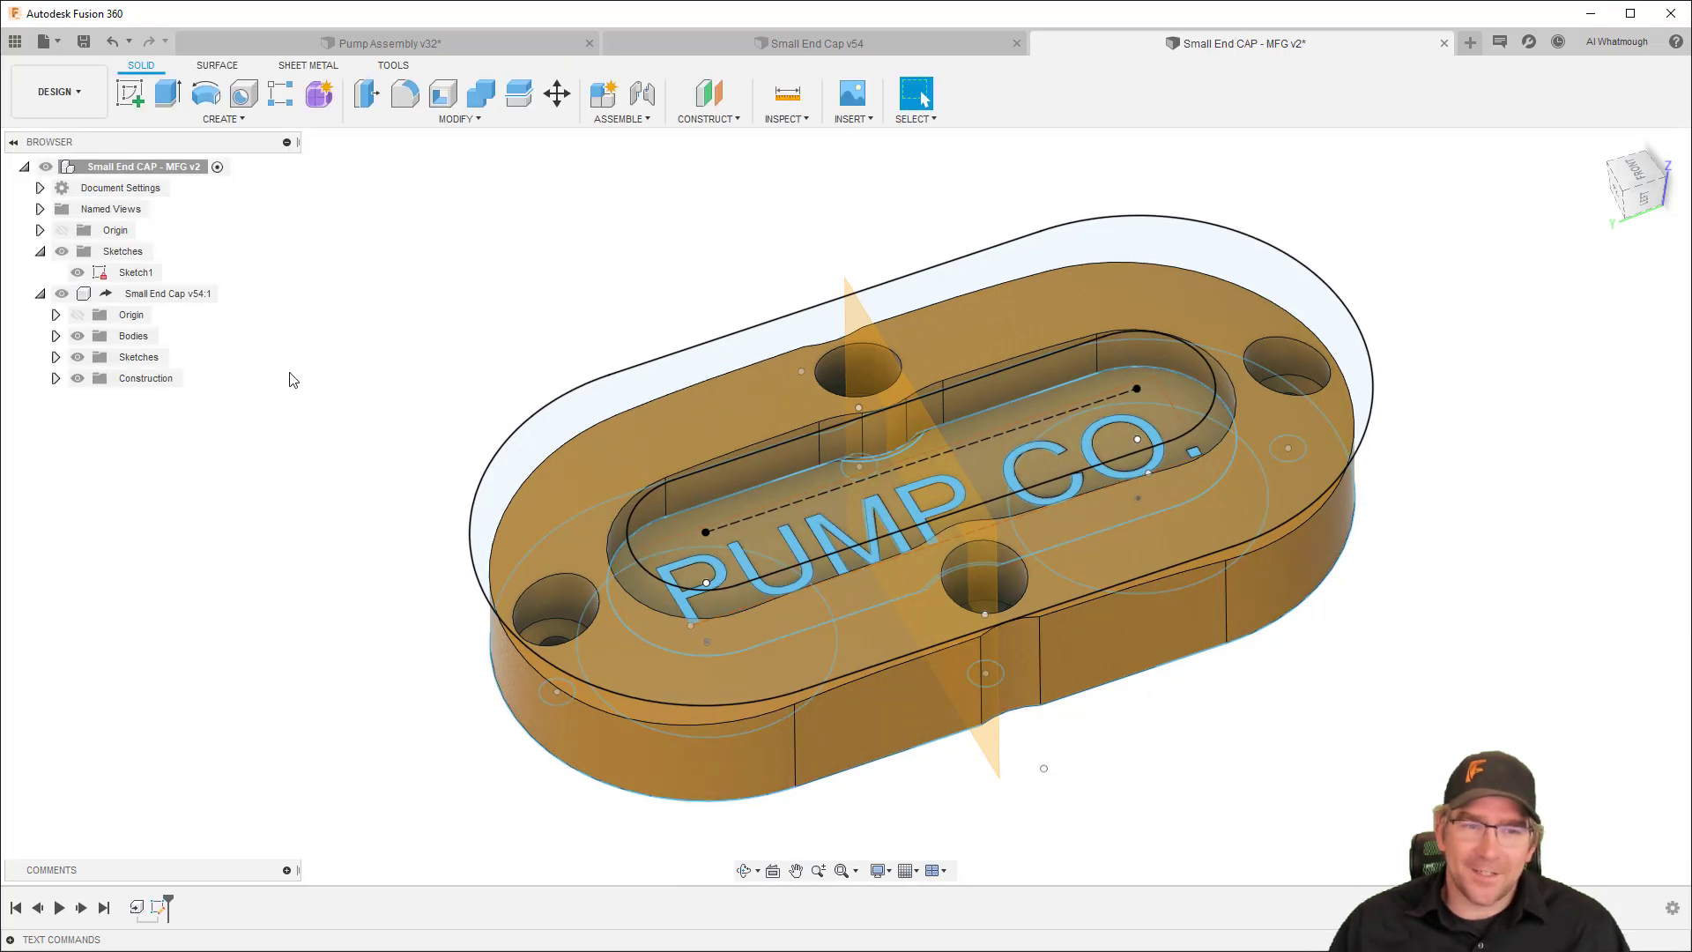
pyautogui.rightClick(160, 906)
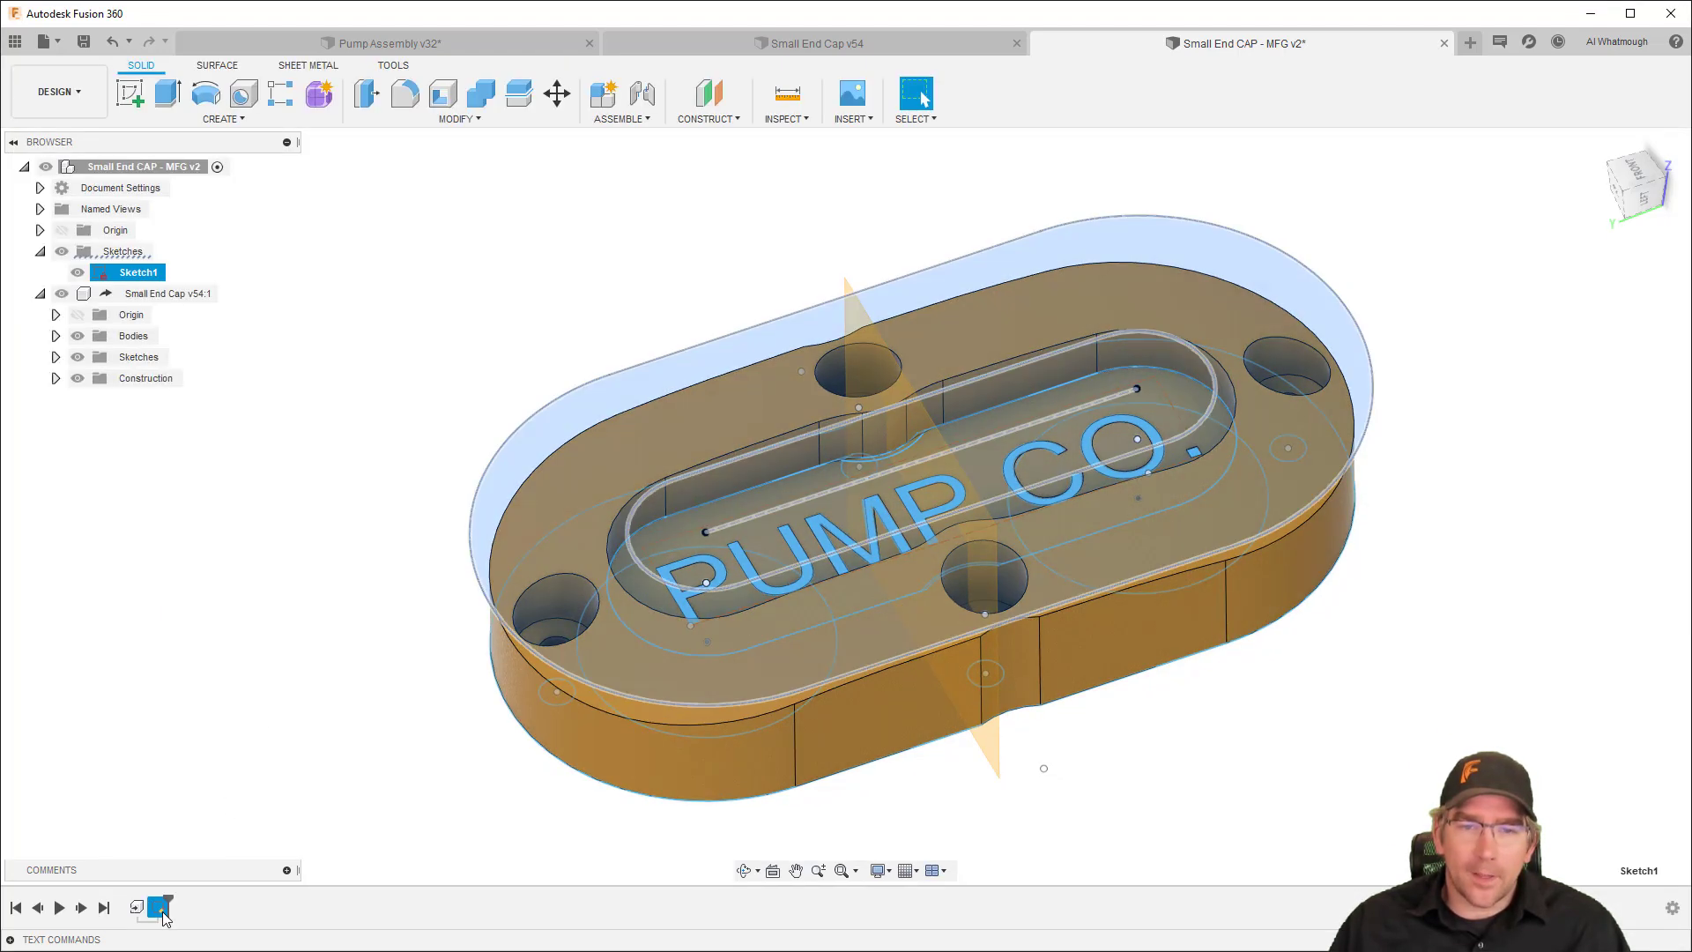
pyautogui.click(209, 733)
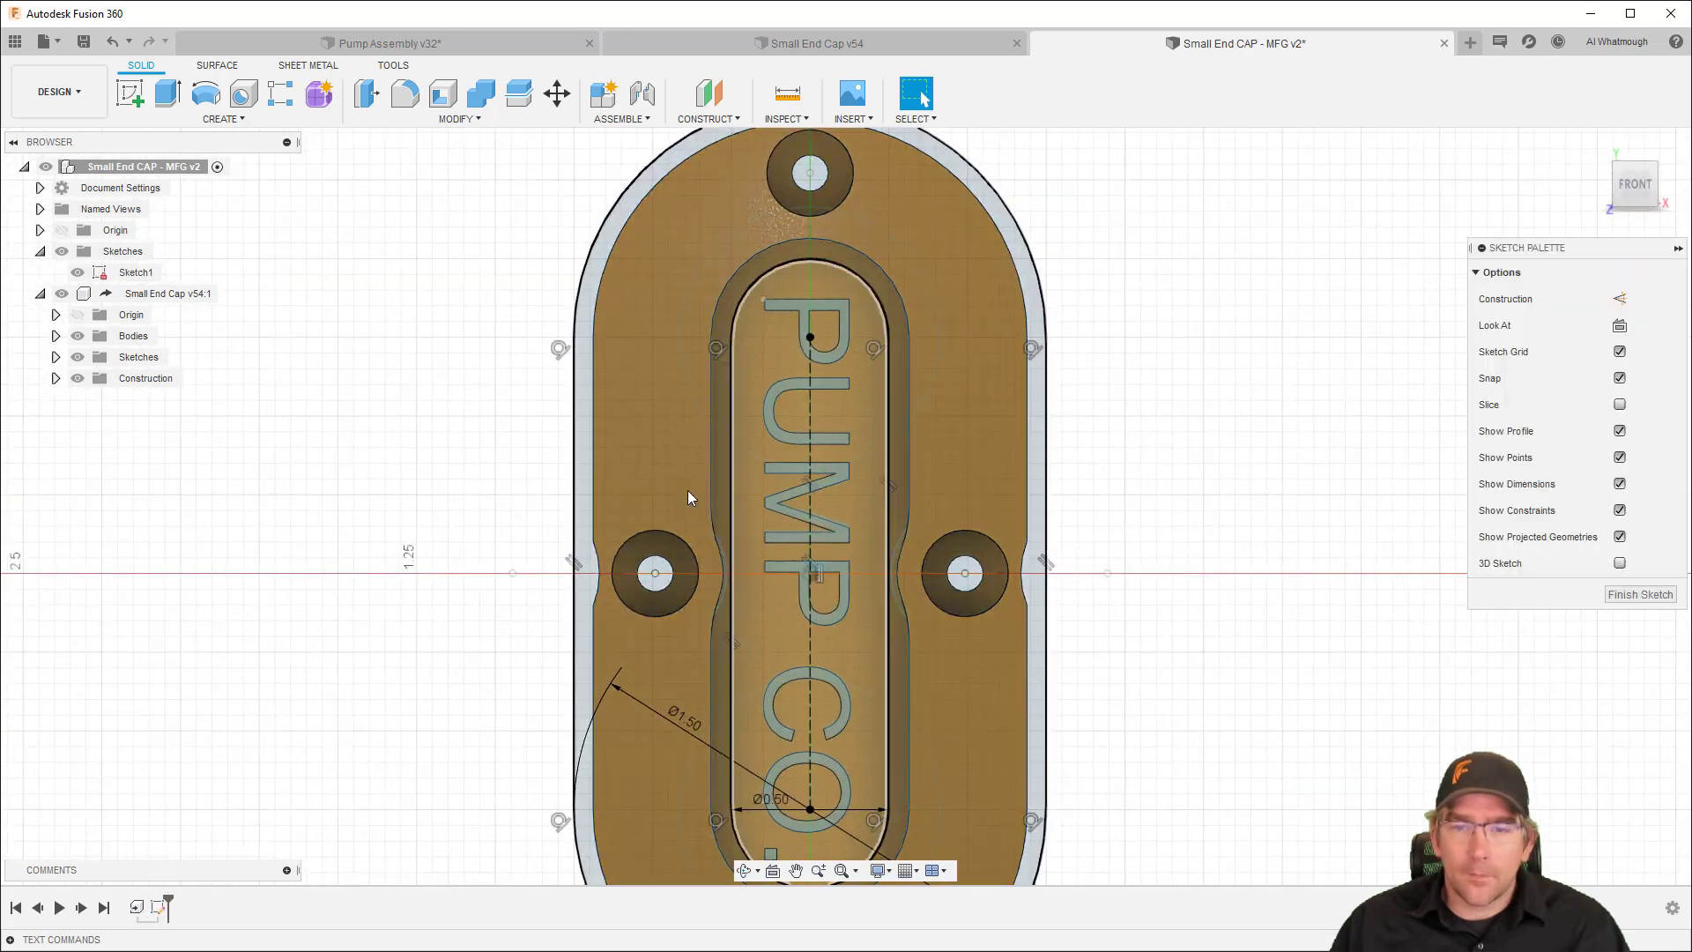
pyautogui.doubleClick(701, 617)
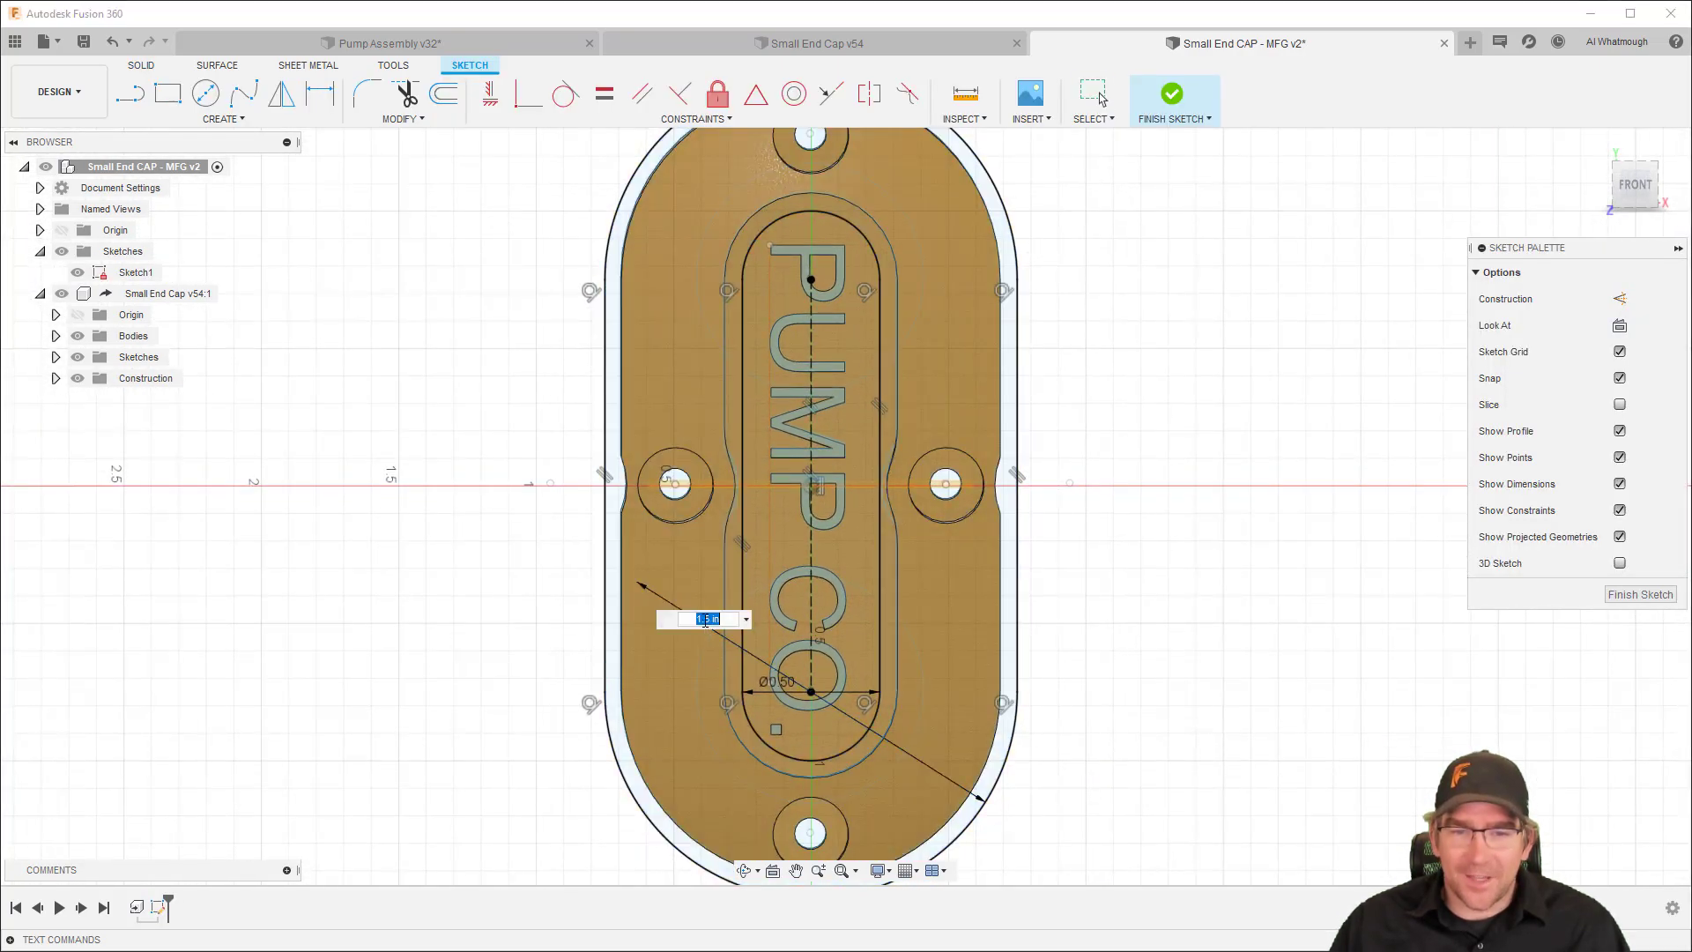
pyautogui.write('1.4')
pyautogui.press('Return')
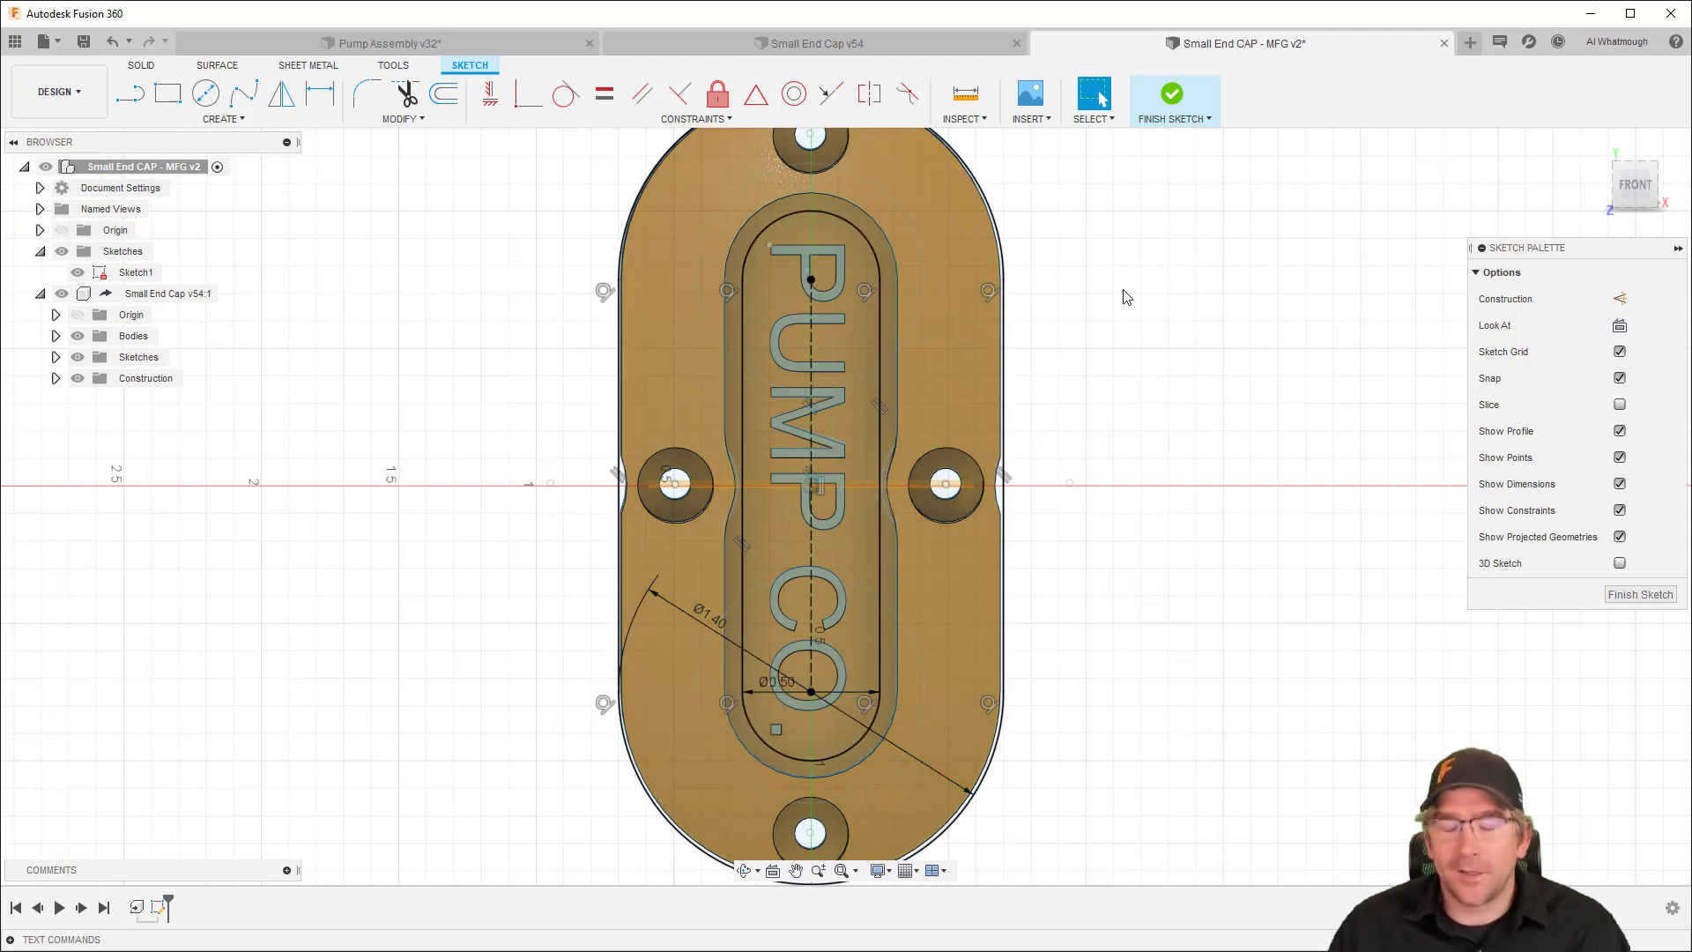
pyautogui.click(1170, 97)
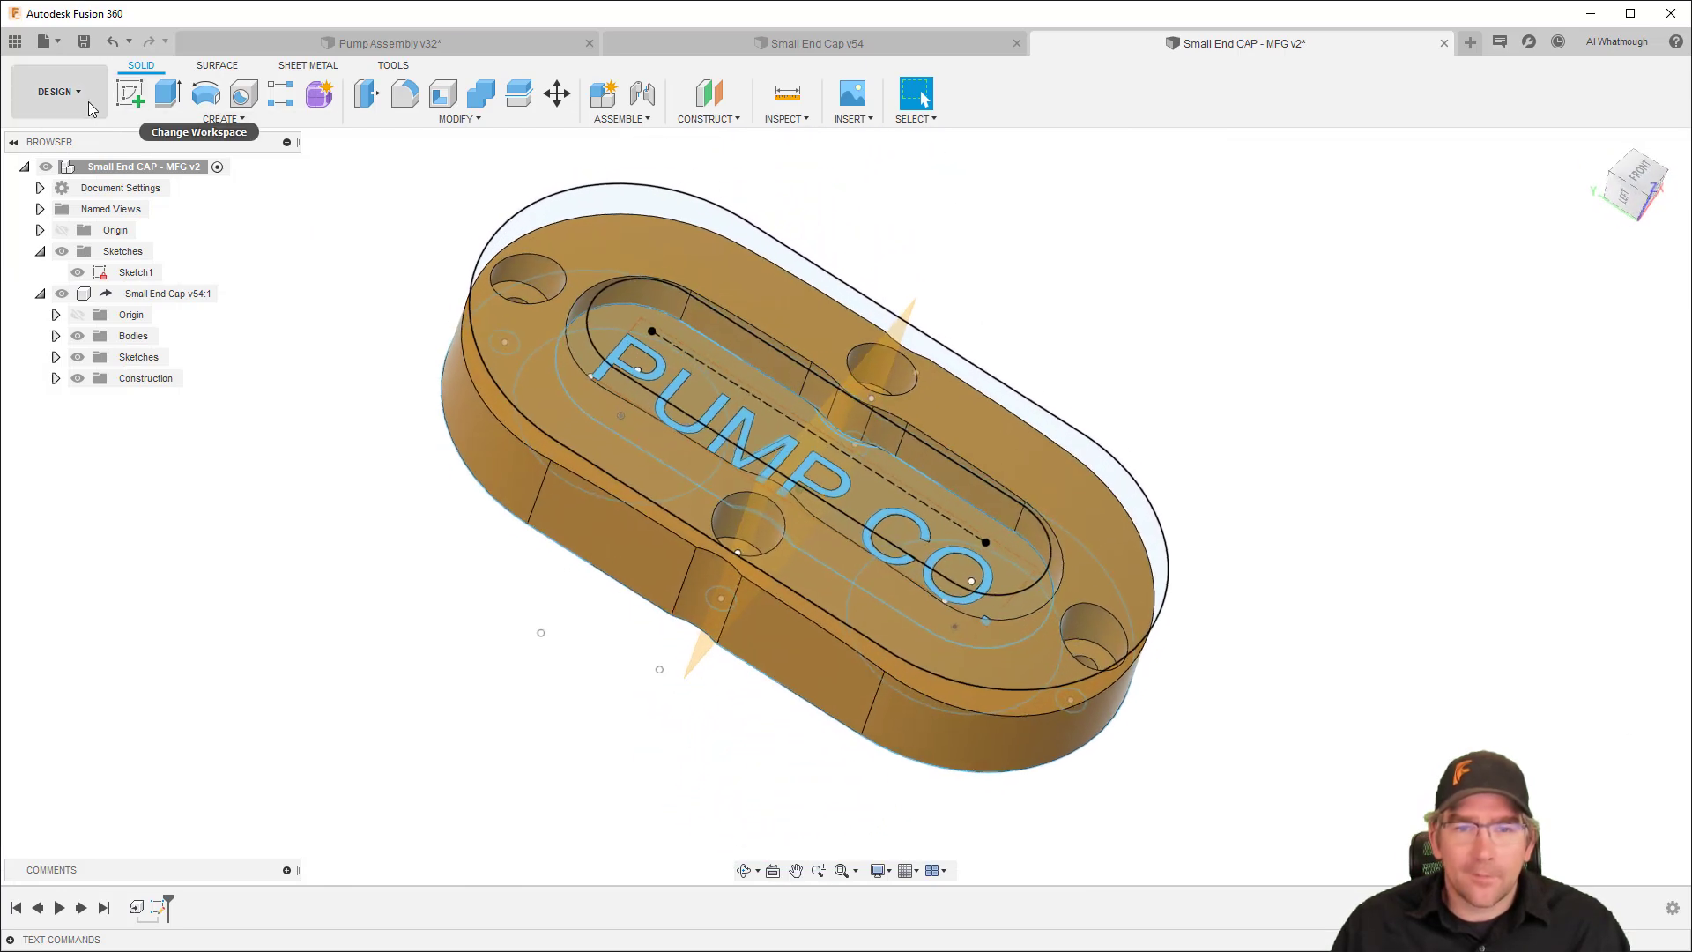
# Return to the Manufacture workspace and regenerate only the Morphed Spiral1 toolpath
pyautogui.click(87, 99)
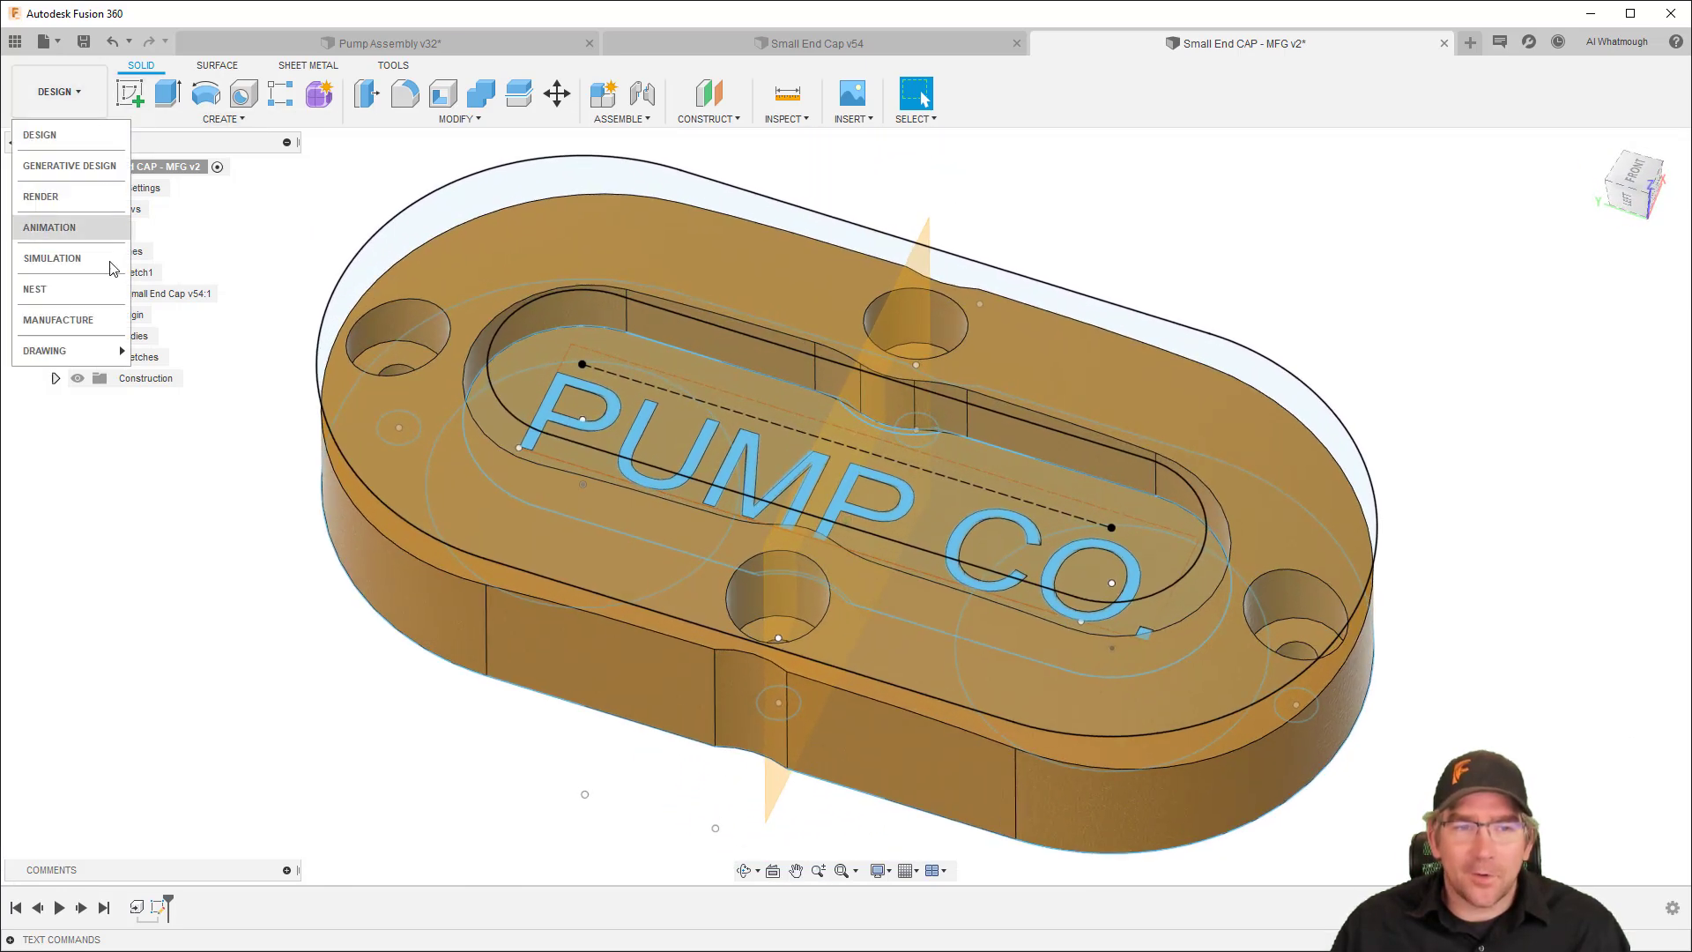
pyautogui.click(70, 320)
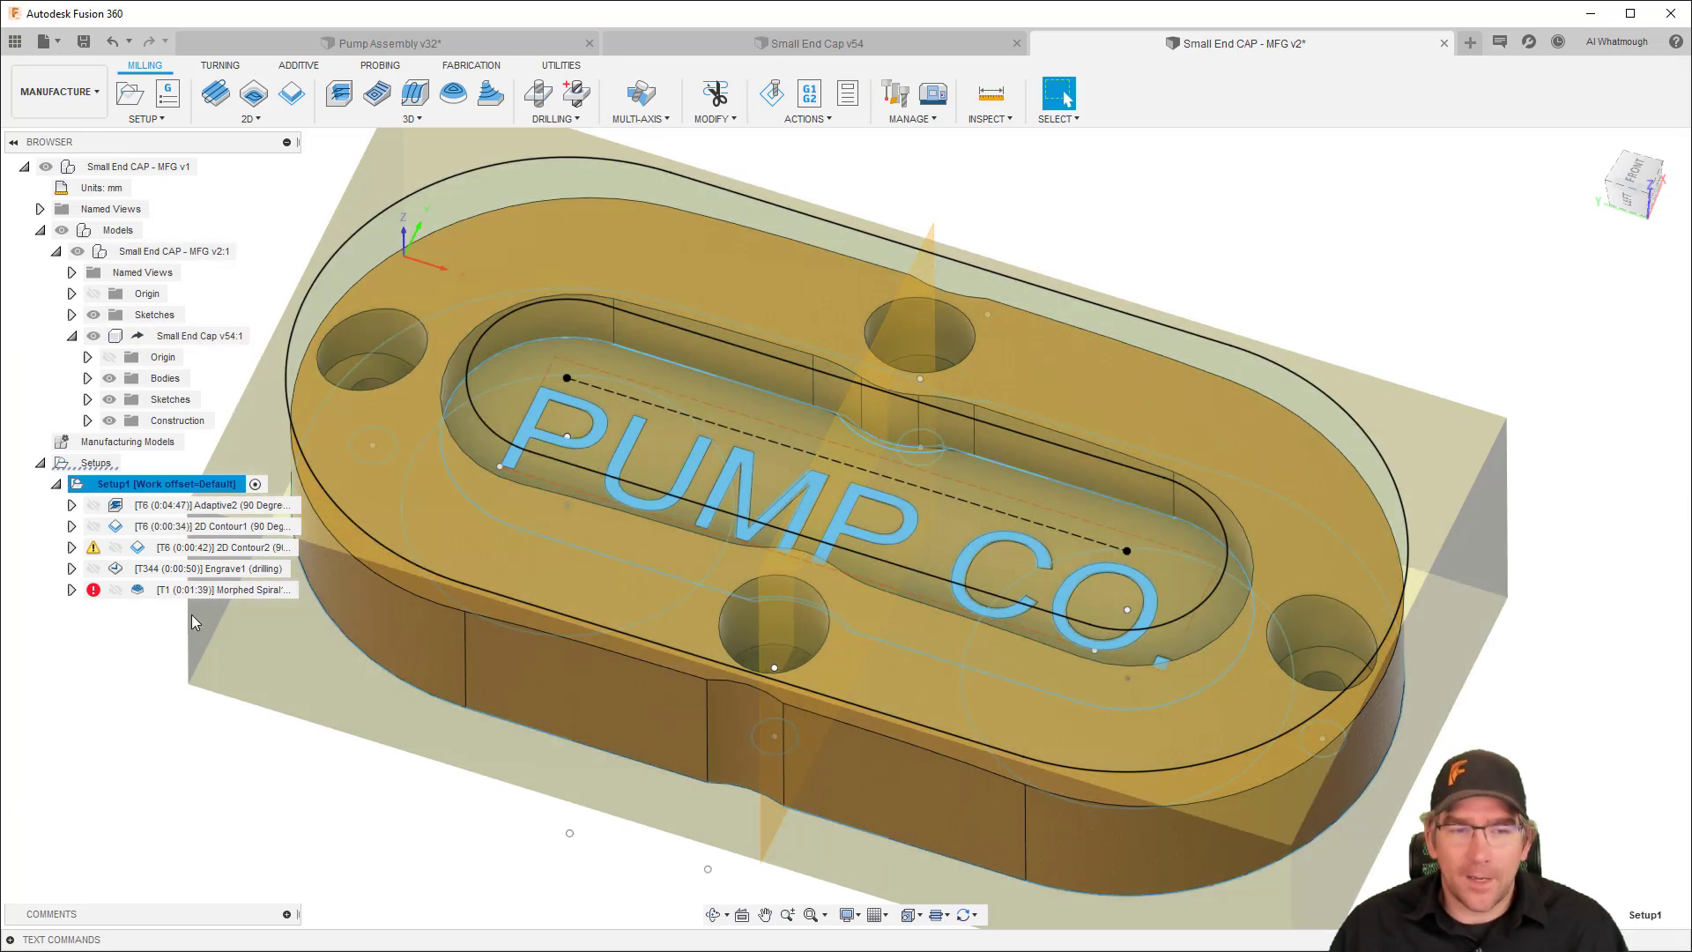
pyautogui.moveTo(135, 600)
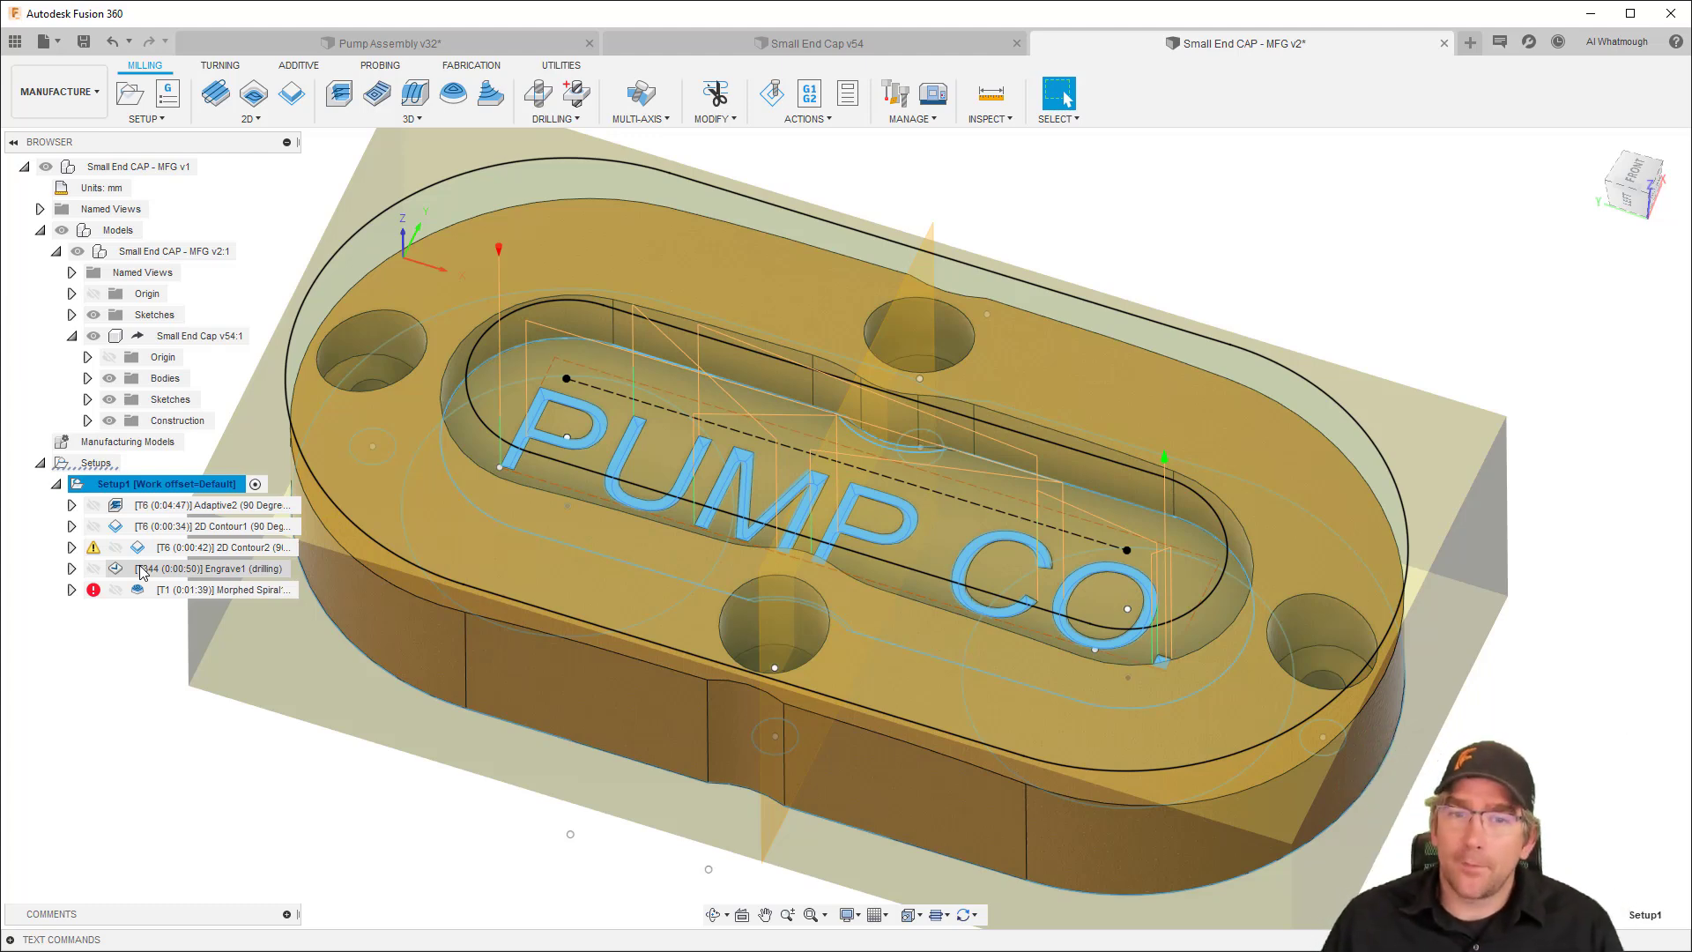
pyautogui.rightClick(160, 589)
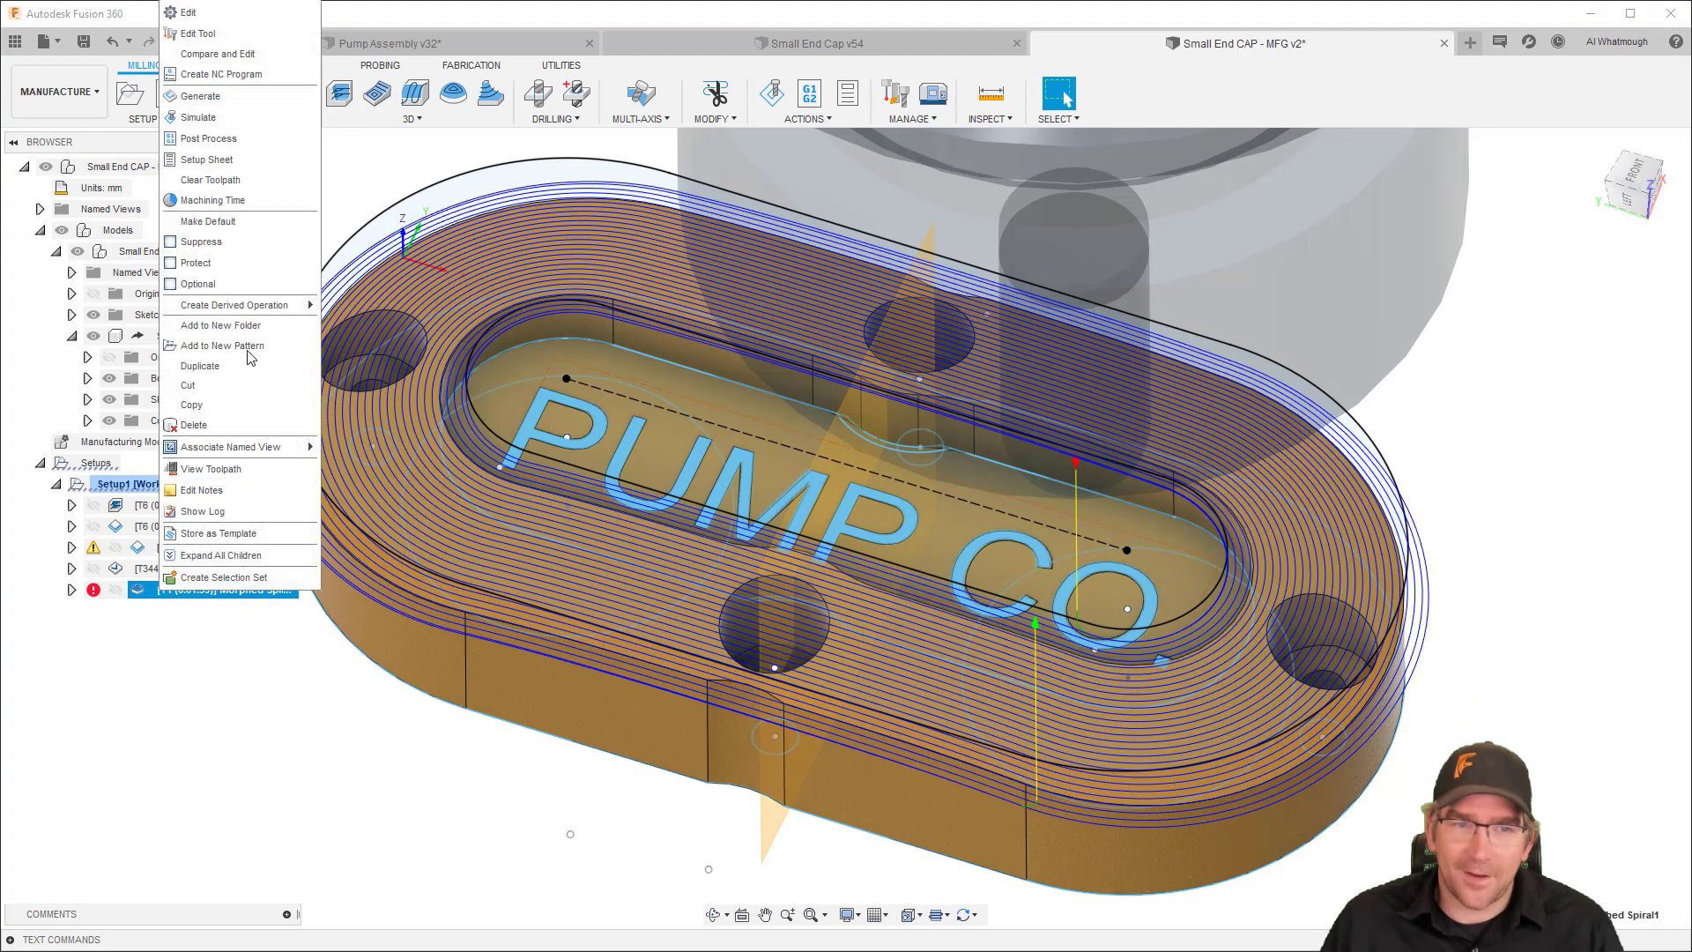
pyautogui.click(212, 96)
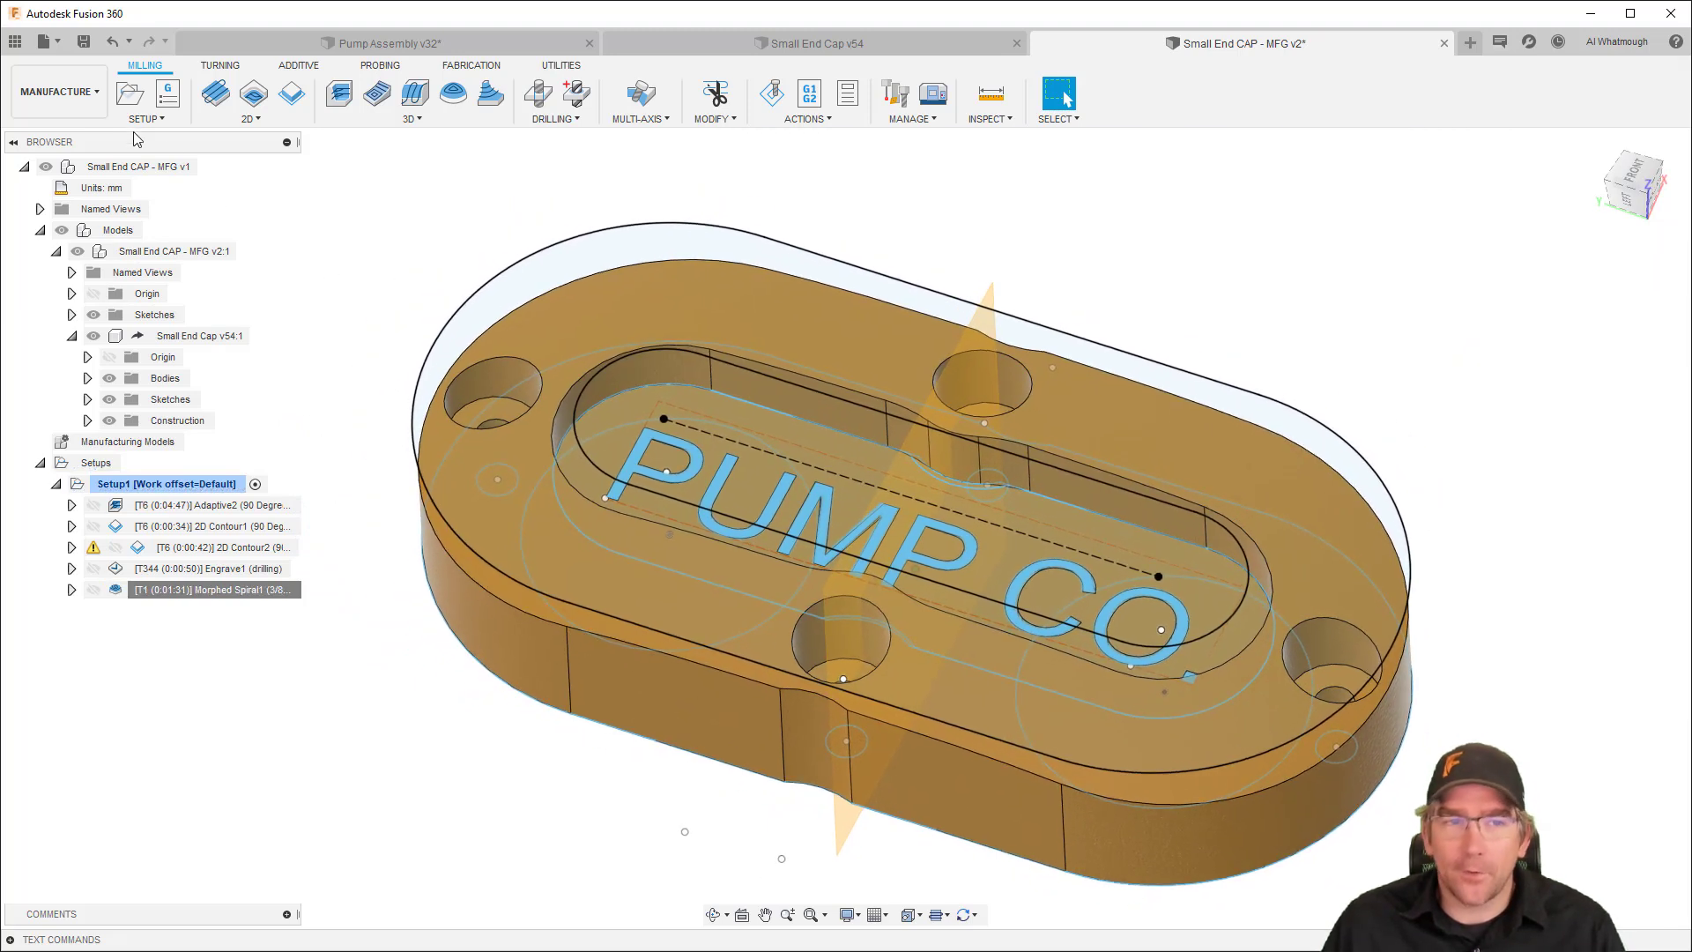
# Add a freehand circle beside the end cap in Sketch1, finish the sketch and return to the Manufacture workspace
pyautogui.click(75, 106)
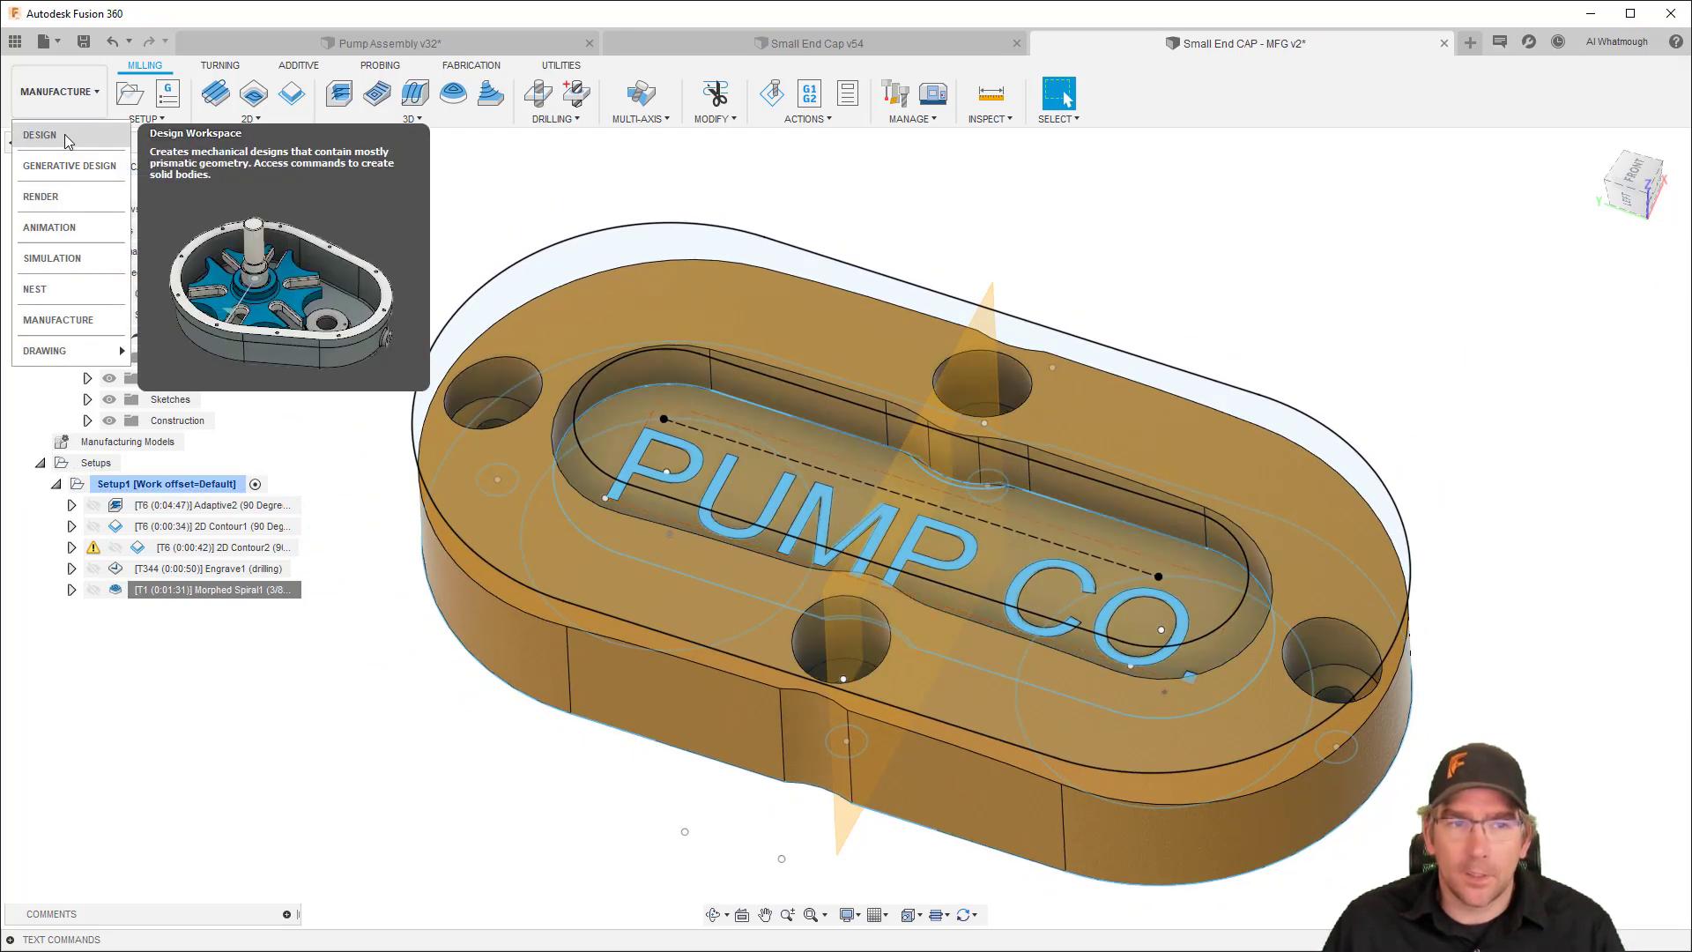
pyautogui.click(67, 136)
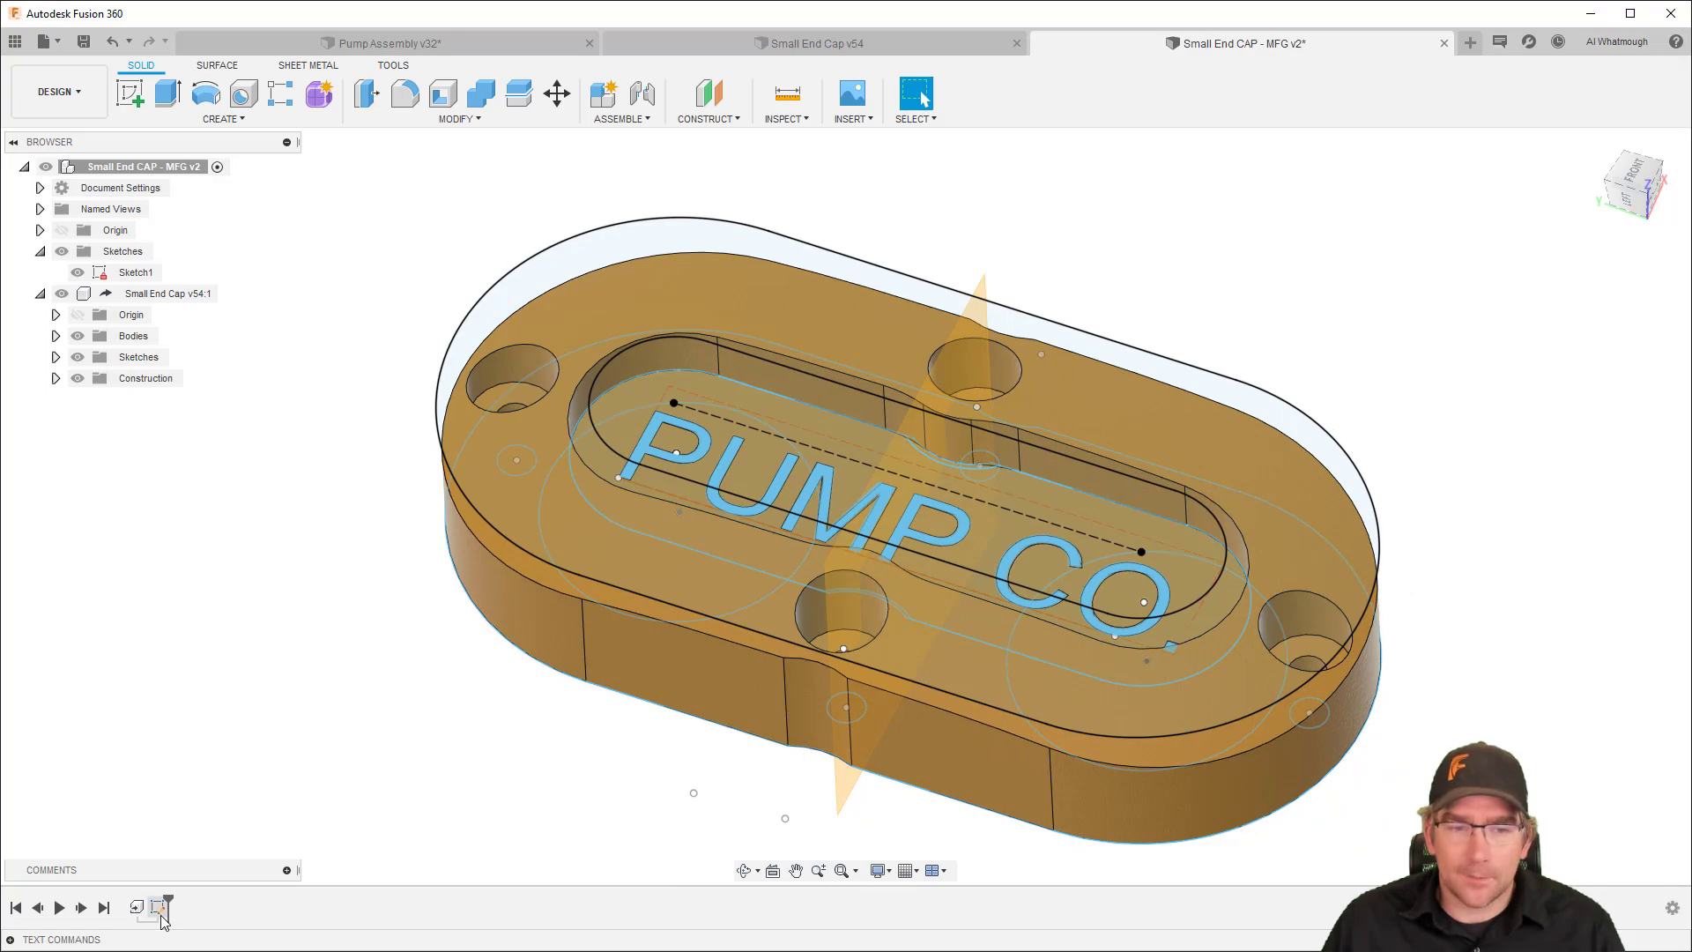
pyautogui.rightClick(160, 906)
pyautogui.click(227, 738)
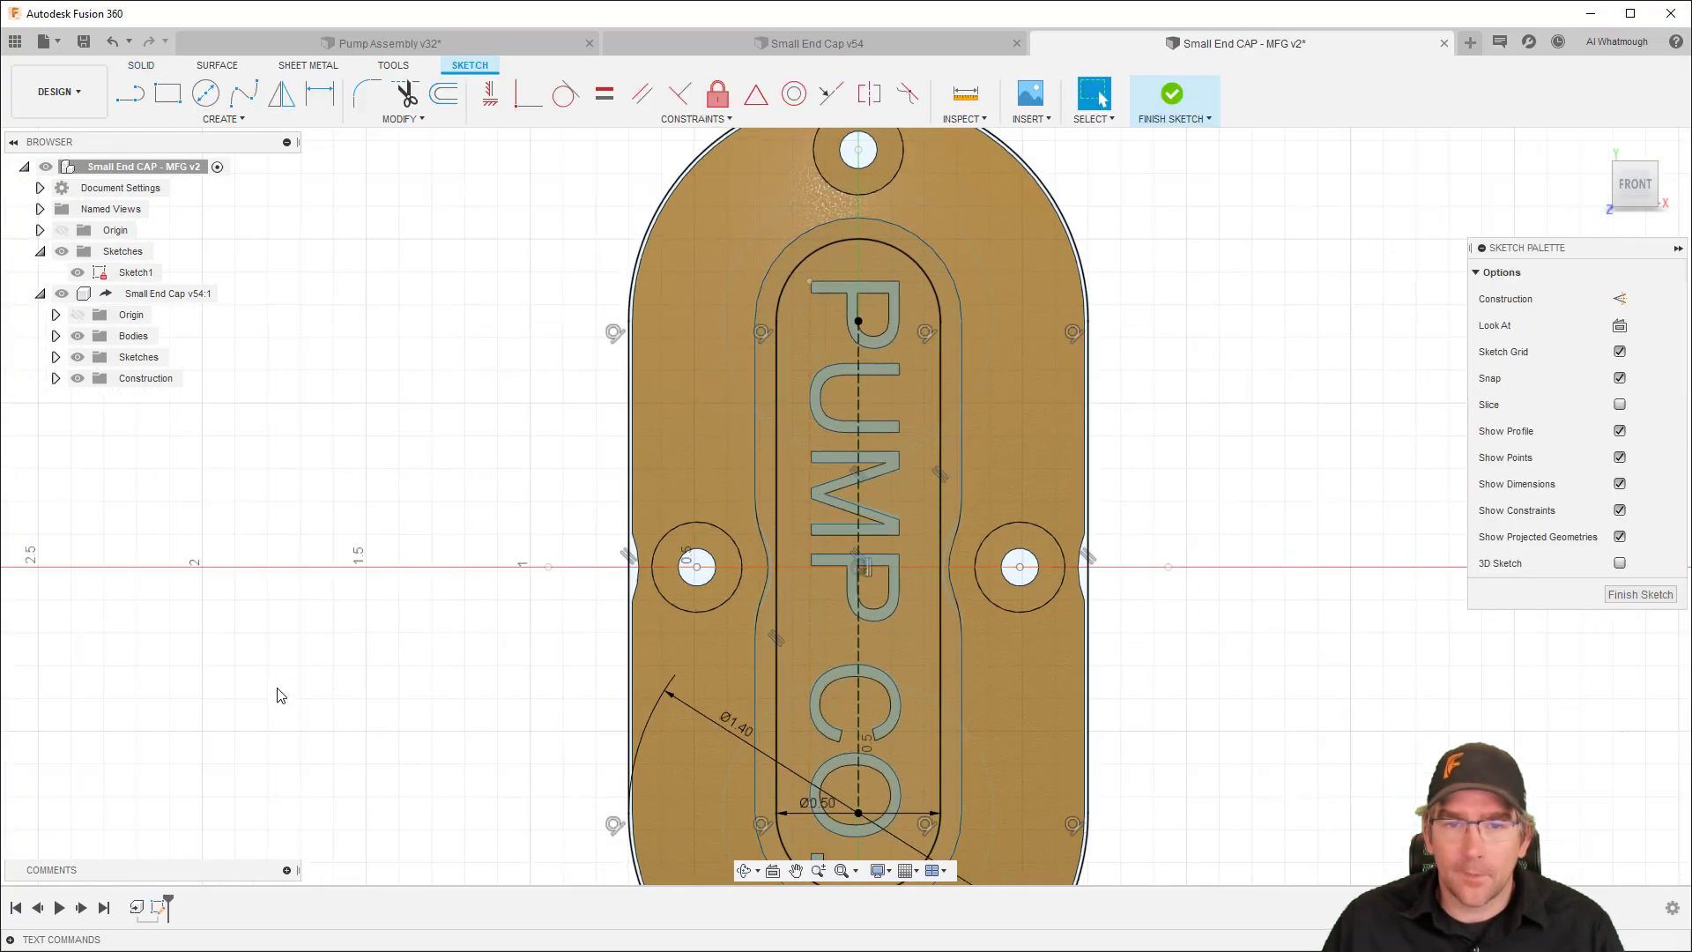
pyautogui.press('c')
pyautogui.click(496, 352)
pyautogui.click(574, 470)
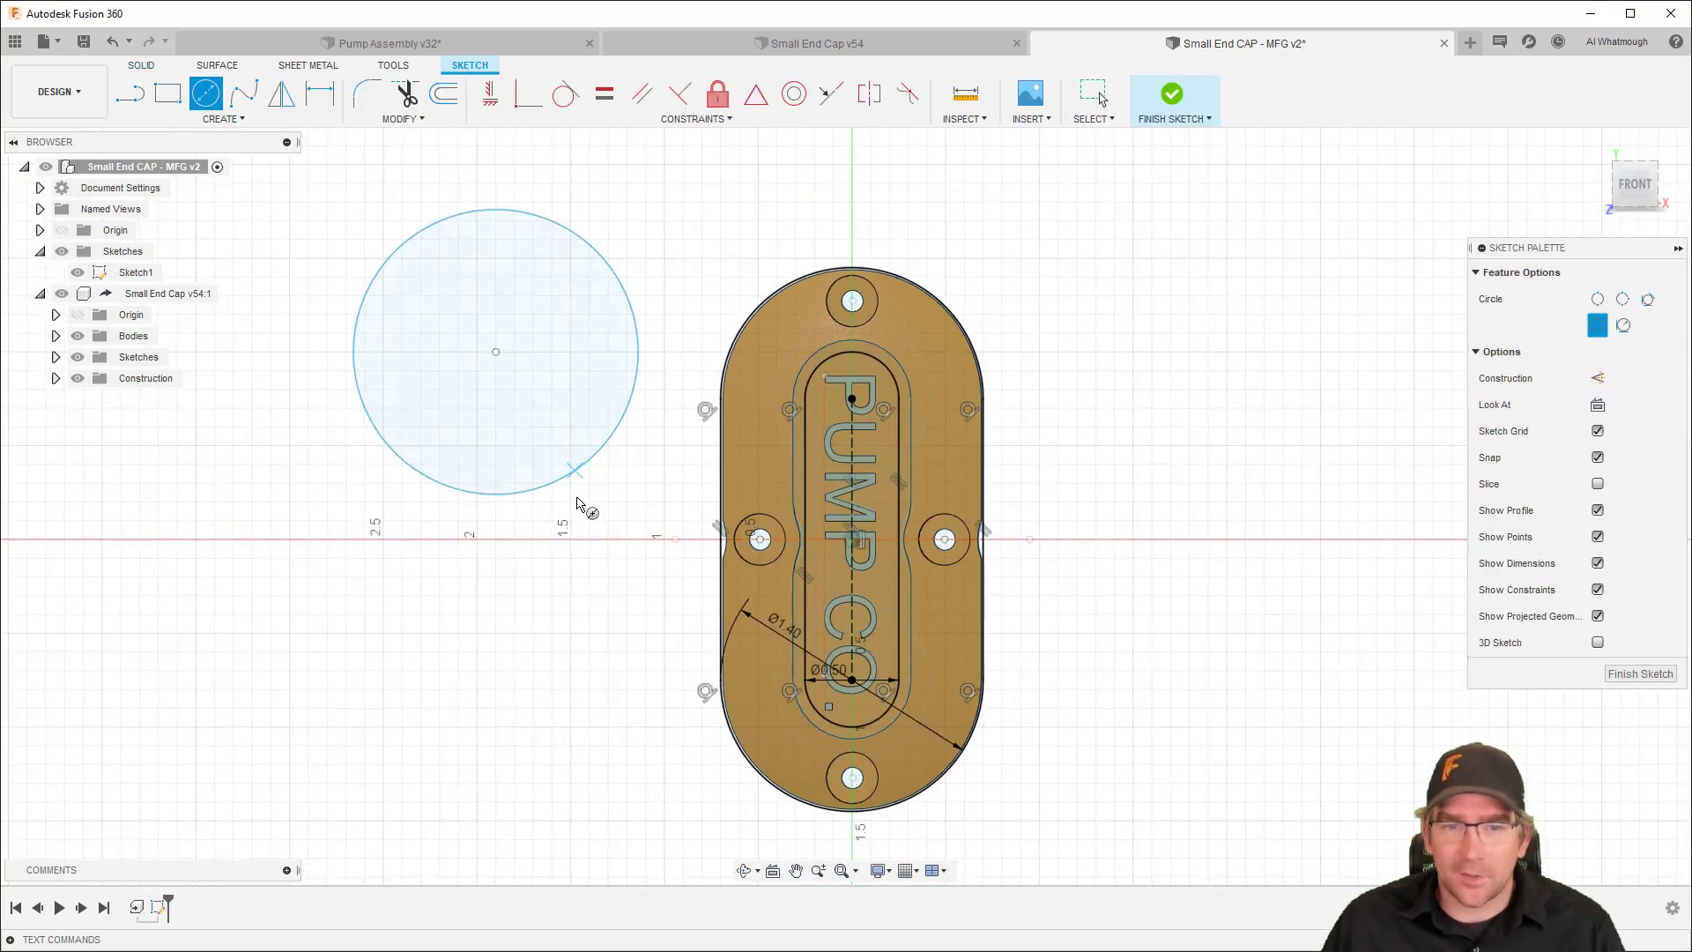
pyautogui.click(1171, 104)
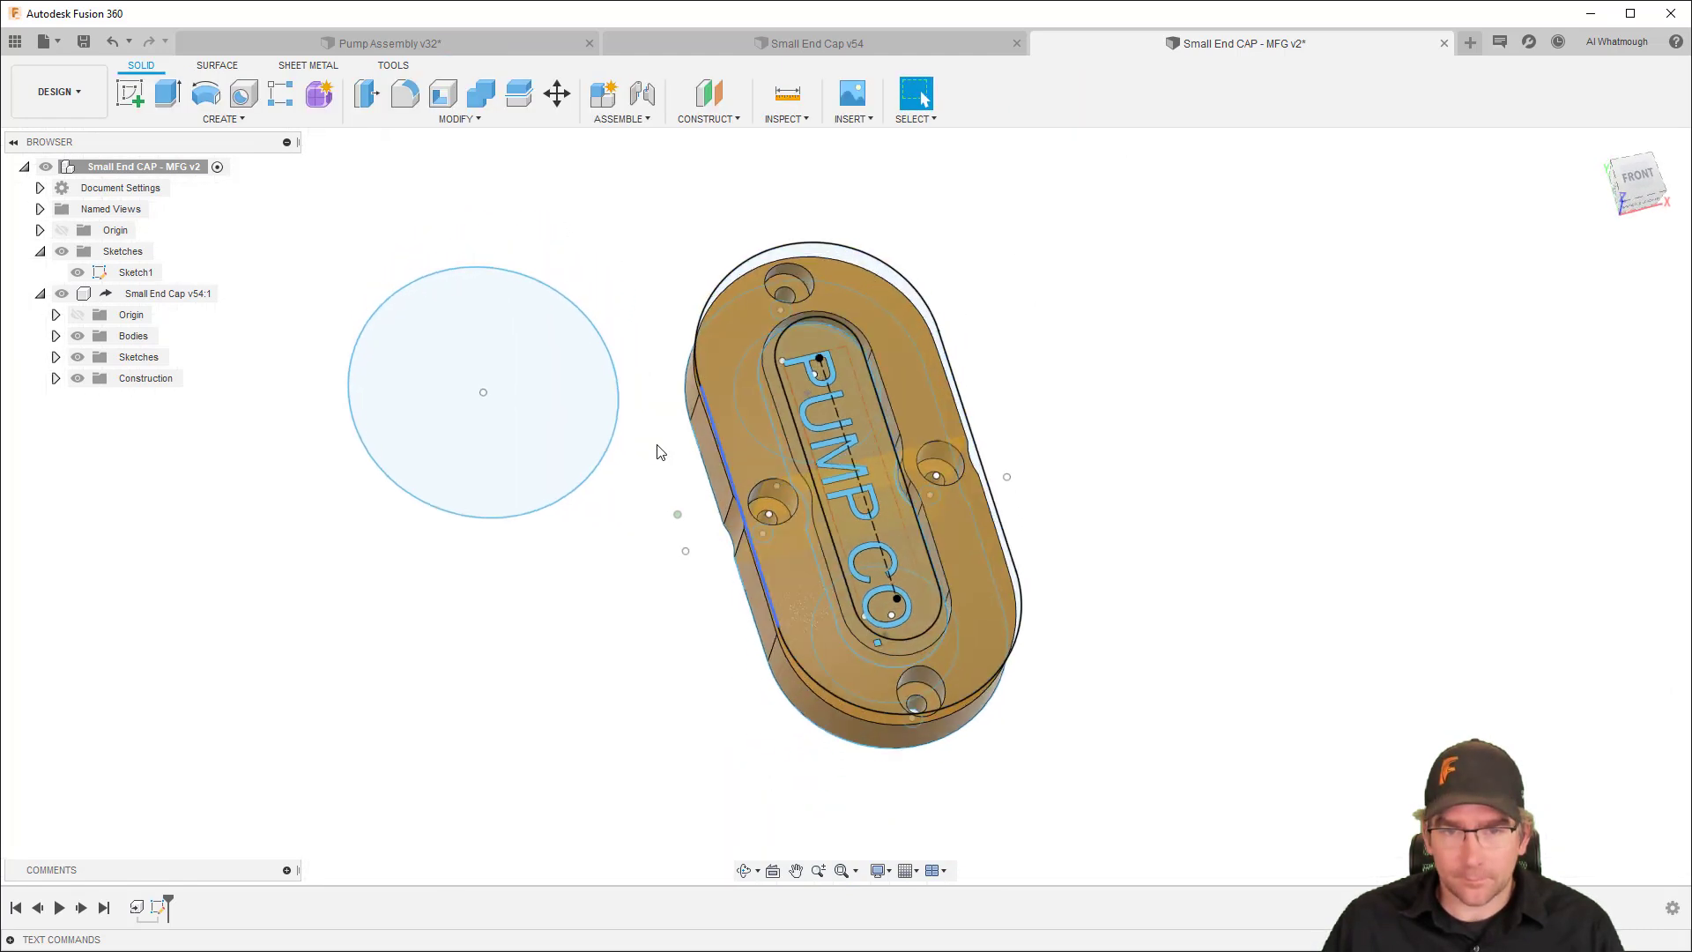
pyautogui.click(58, 92)
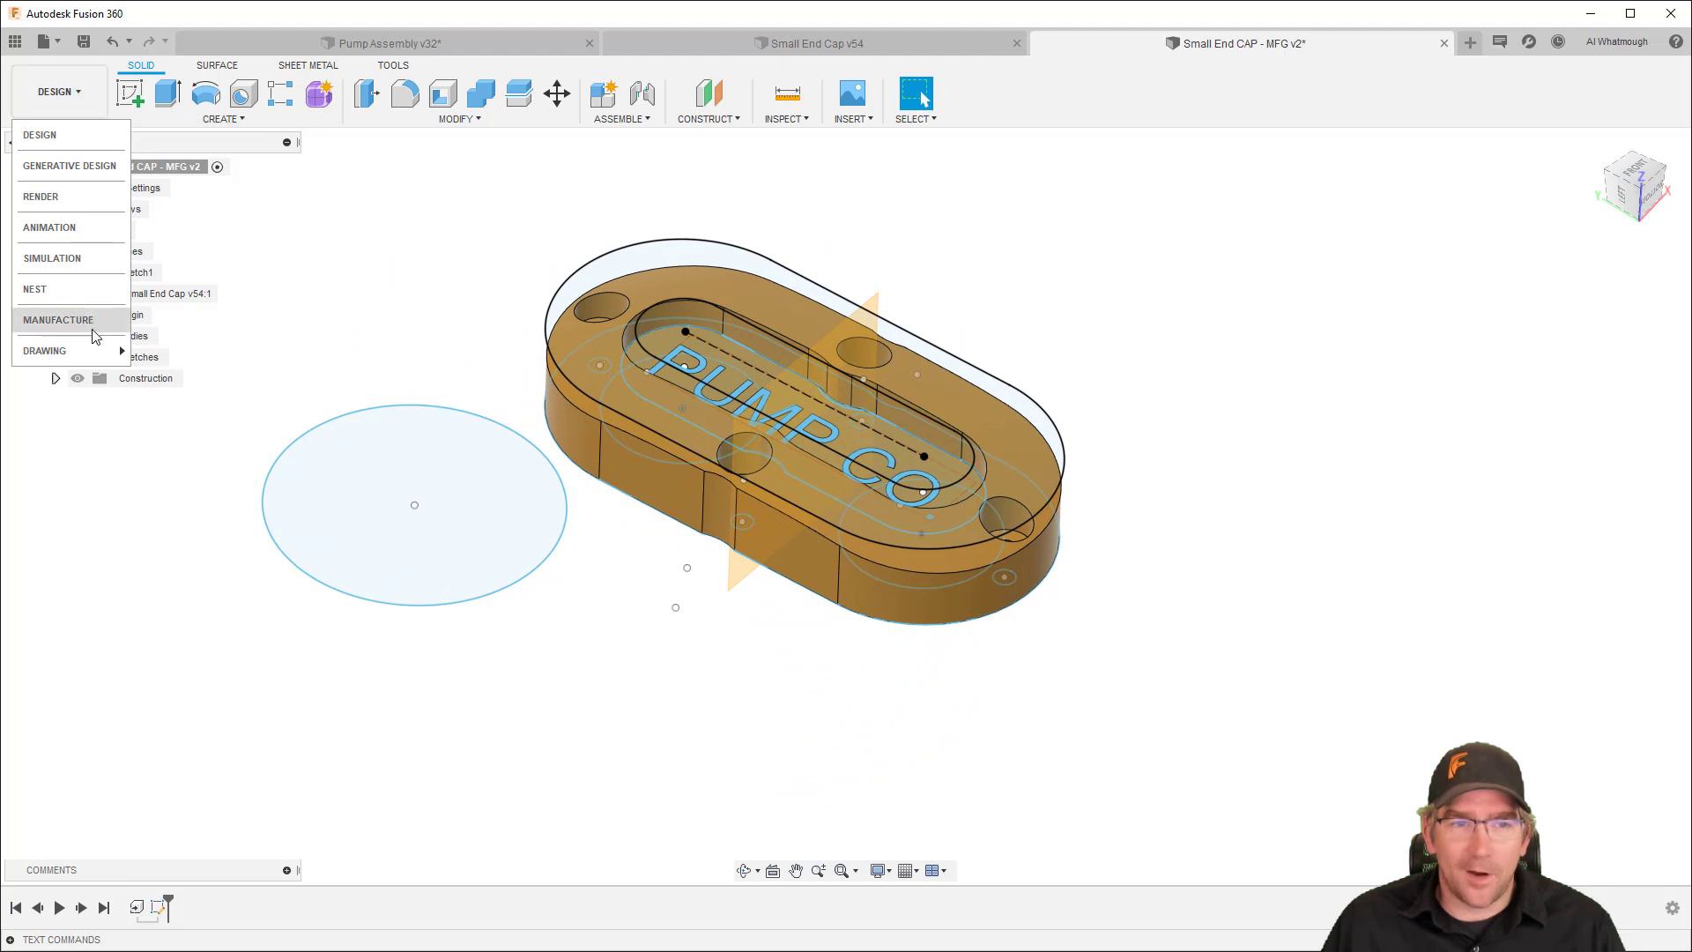
pyautogui.click(95, 323)
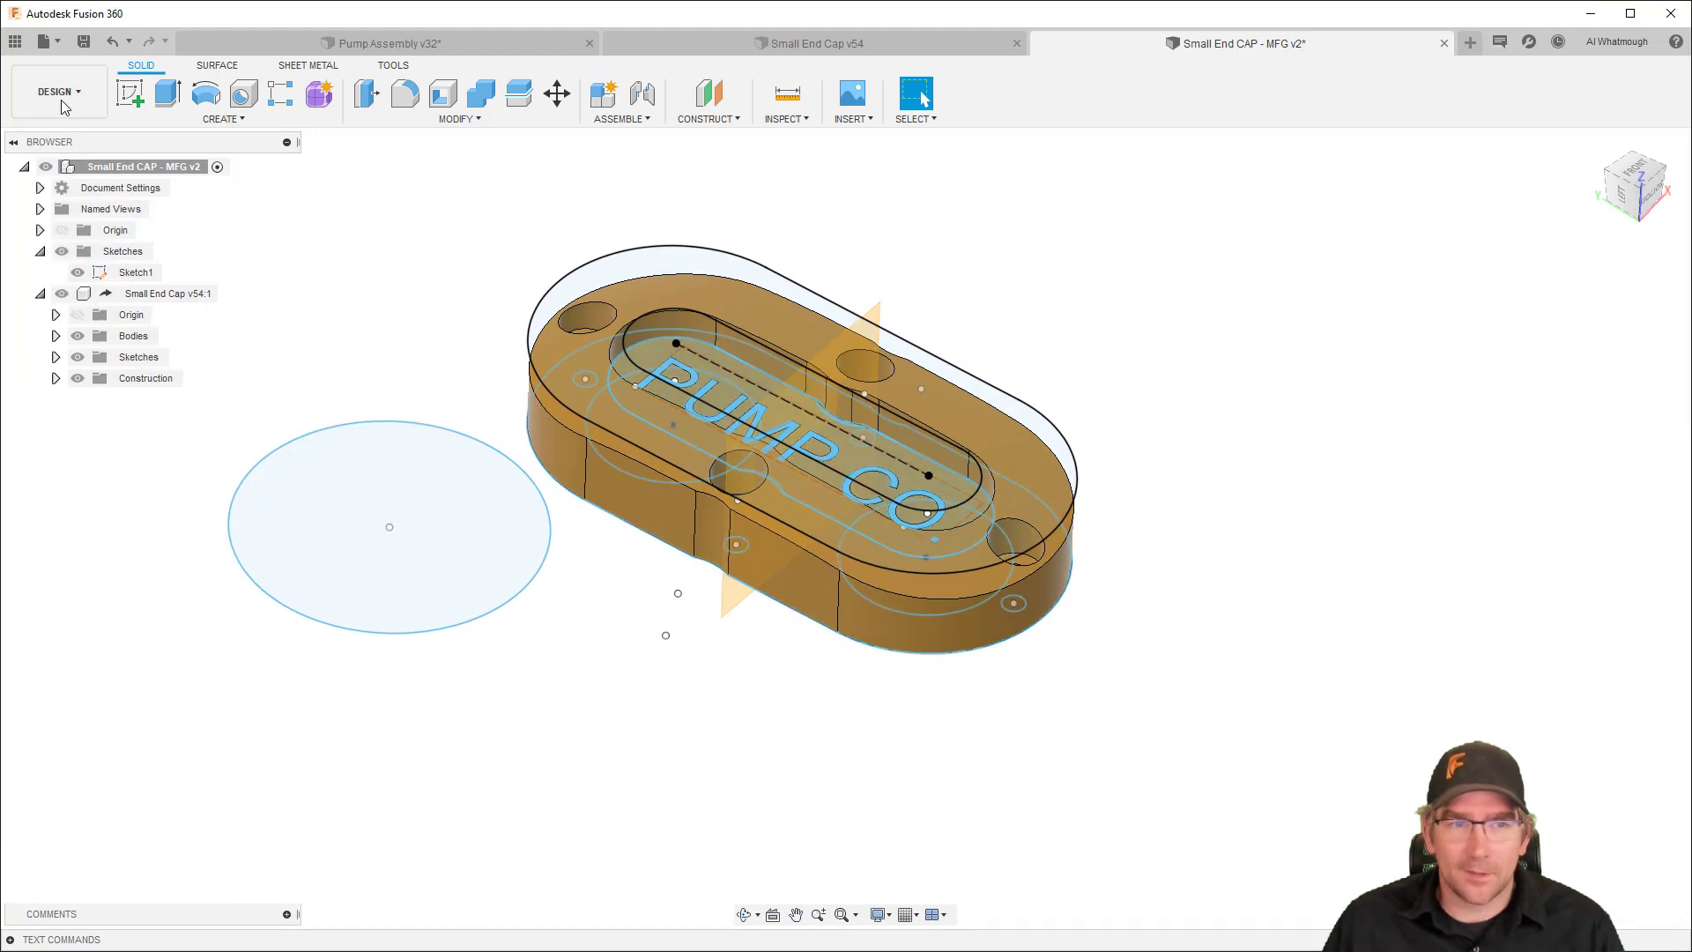